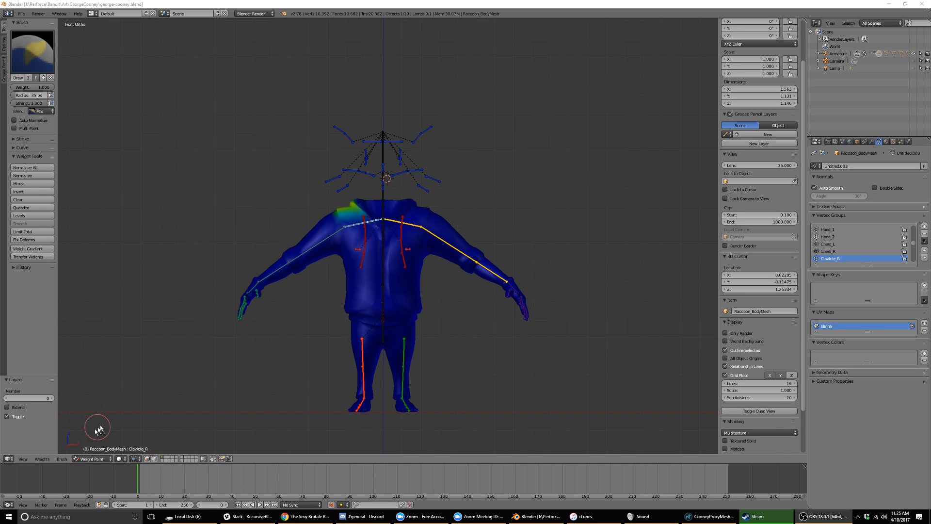
Switch the body mesh to Object Mode, unhide all hidden objects and clear the selection.
click(86, 458)
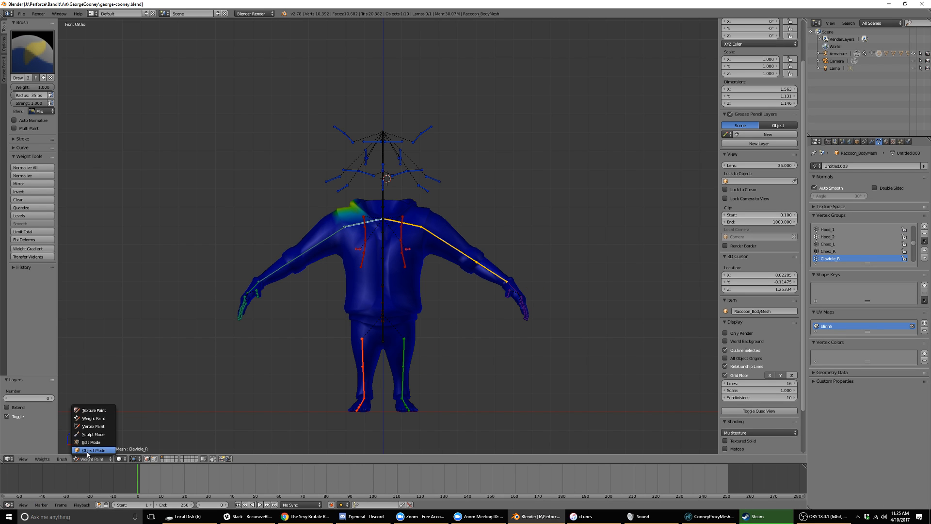
click(91, 450)
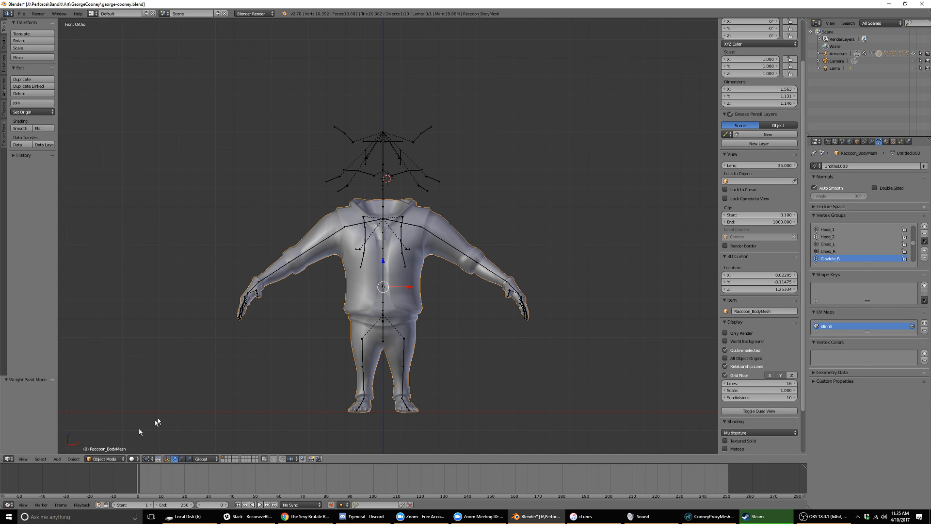
key(ctrl+Tab)
key(ctrl+Tab)
key(alt+h)
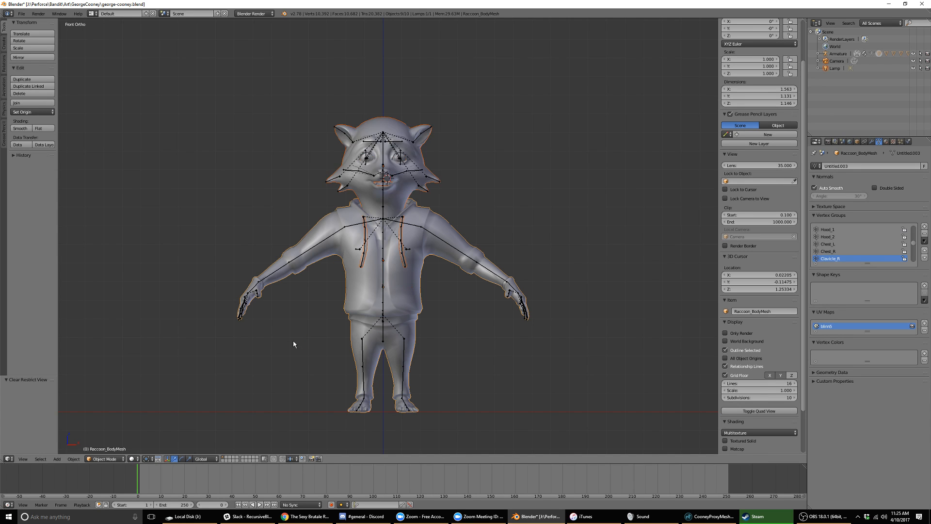
key(a)
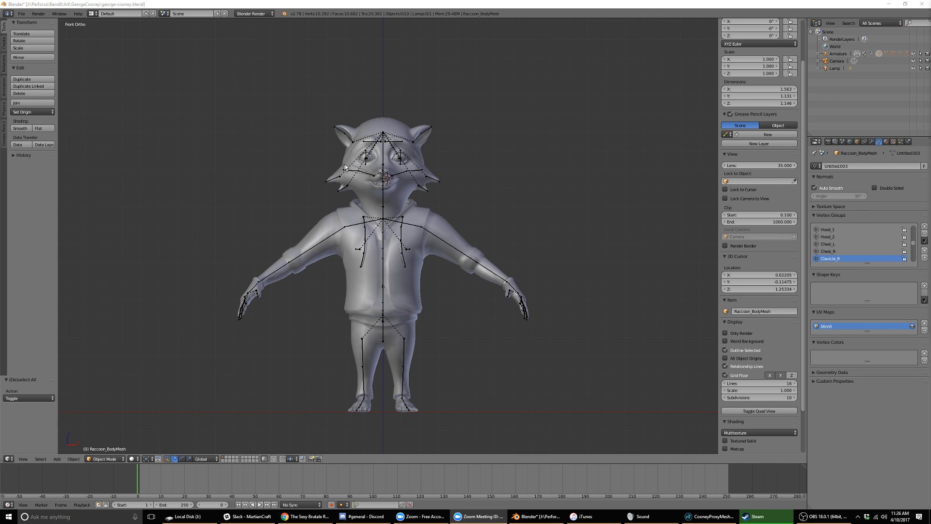
Examine the rigged raccoon from the front and side, in both orthographic and perspective projection.
middle_drag(504, 214, 470, 219)
key(KP_3)
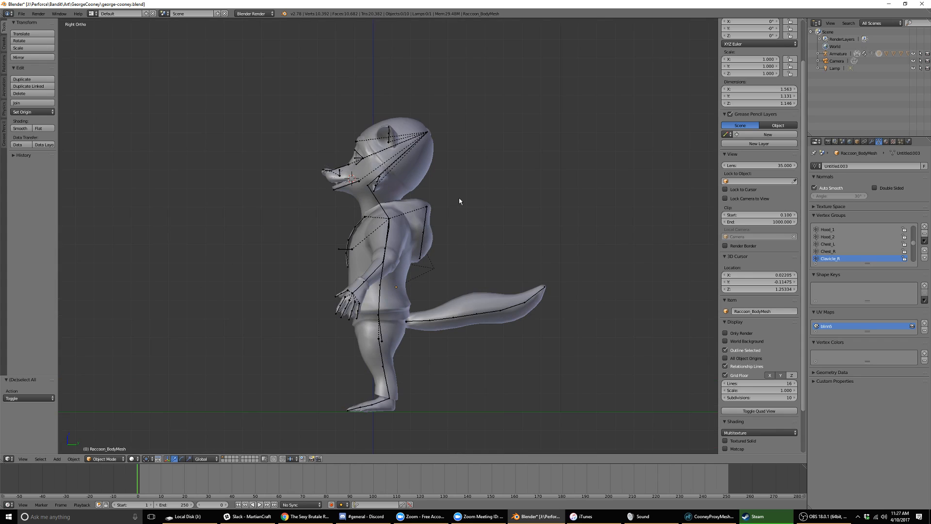
key(KP_1)
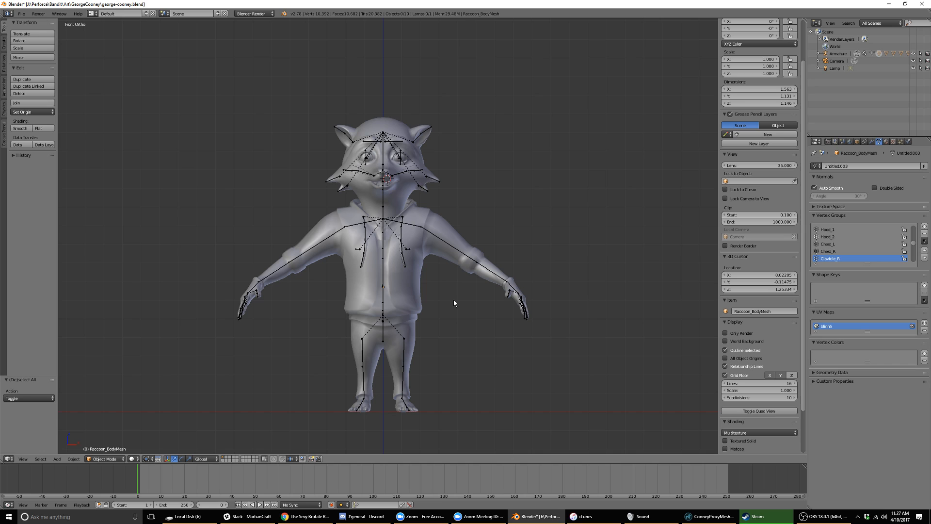
key(KP_6)
key(KP_6)
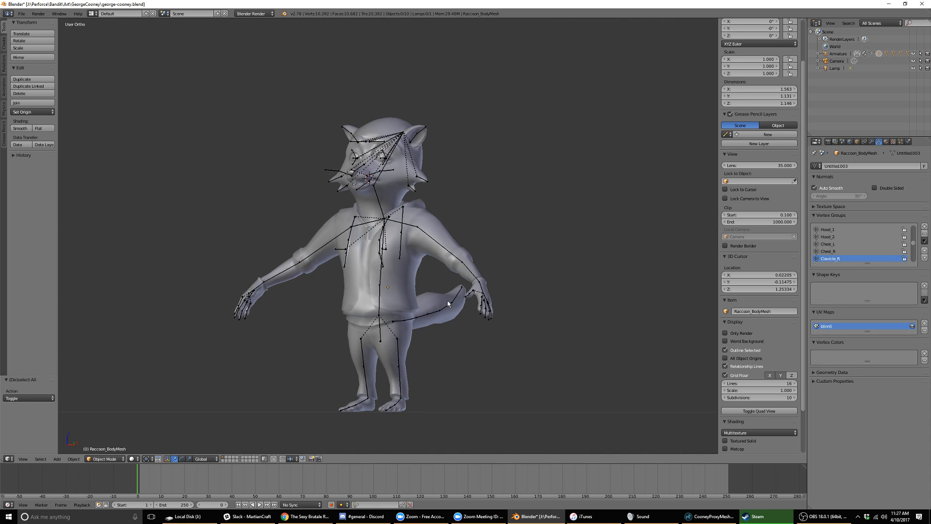
key(KP_4)
key(KP_4)
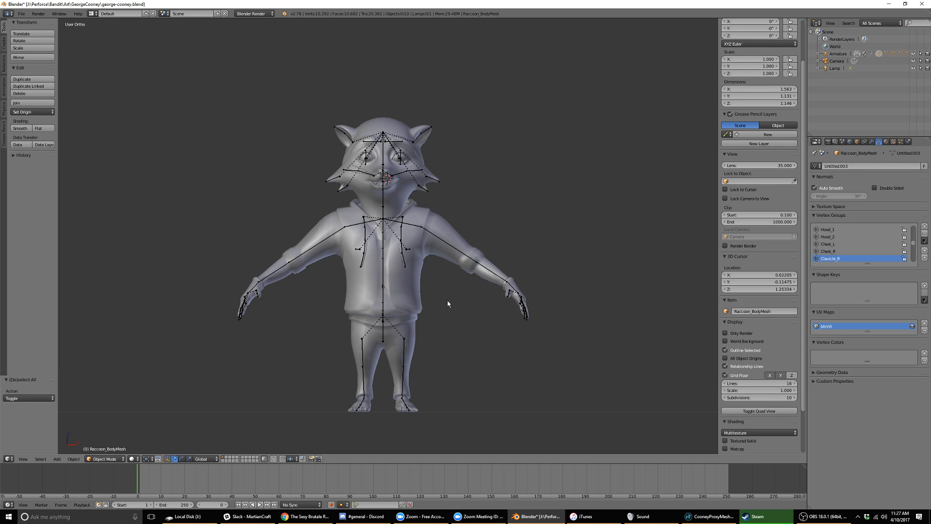
scroll(447, 304, up, 1)
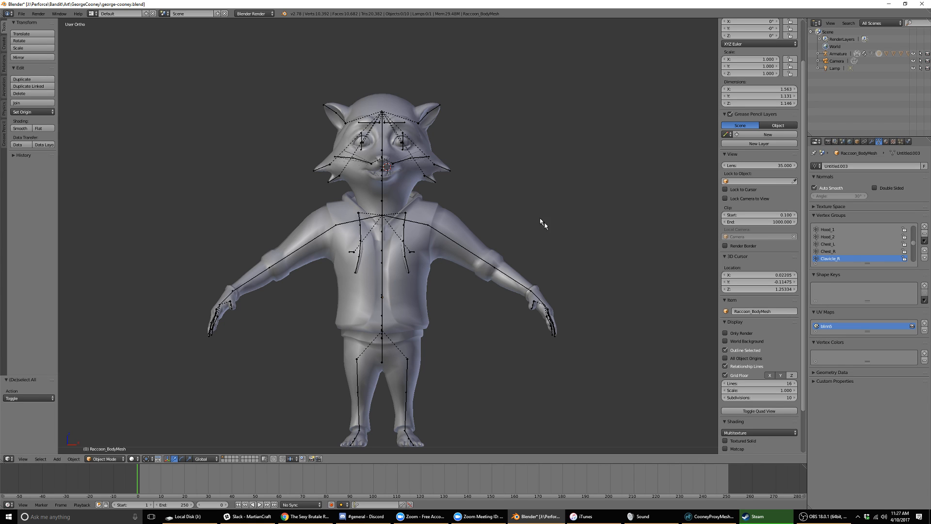
key(KP_5)
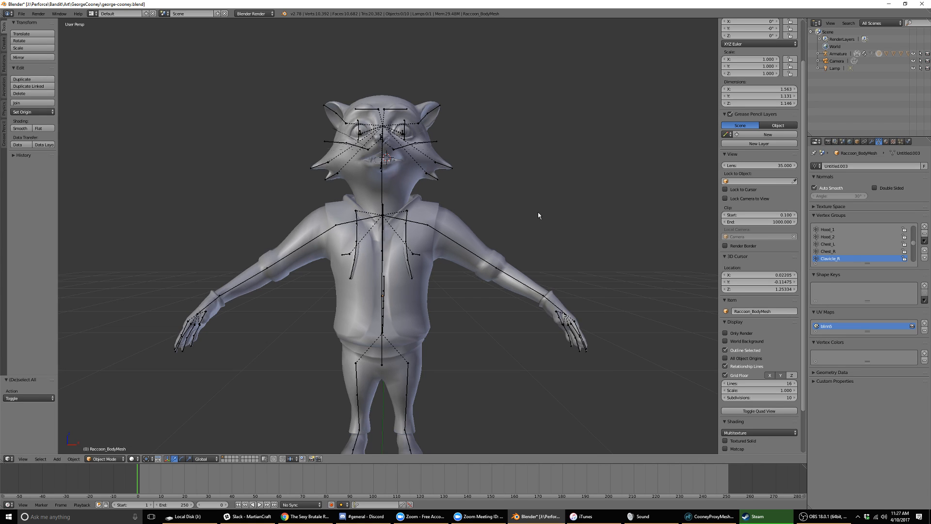
middle_drag(537, 211, 505, 224)
key(KP_5)
key(KP_1)
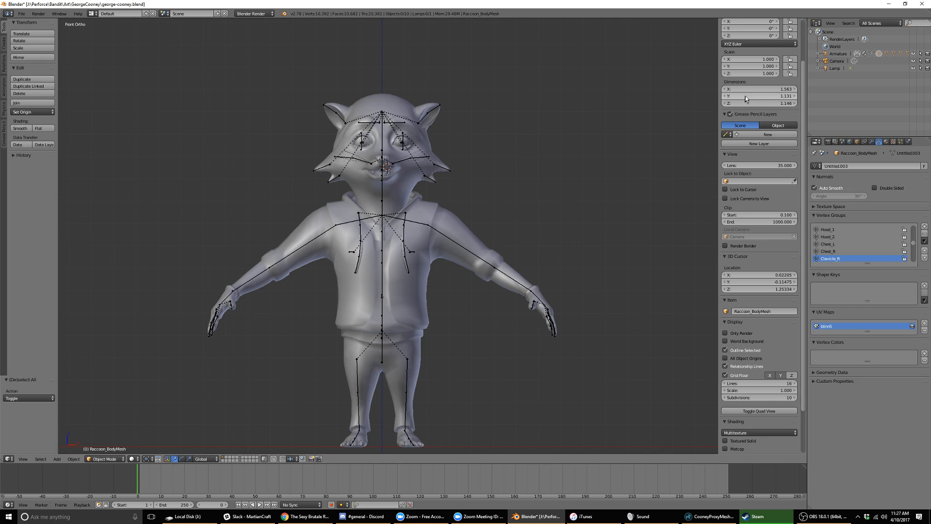
Select the raccoon body mesh and expand the Armature hierarchy, enlarging the Outliner to show all its child objects.
right_click(462, 236)
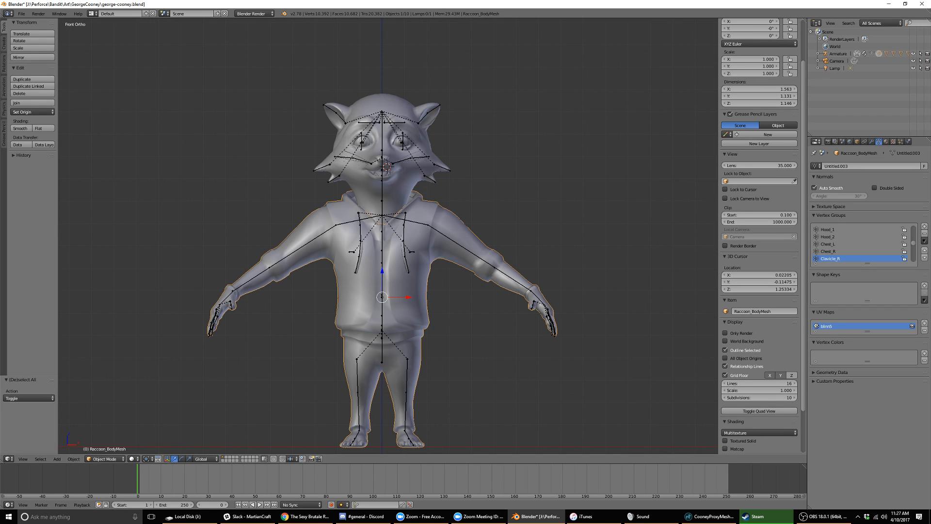
click(818, 53)
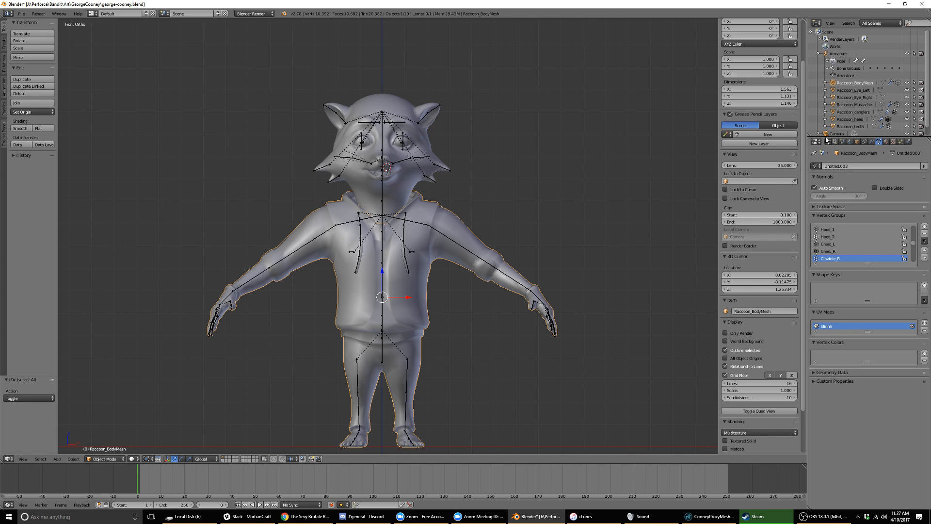
drag(827, 138, 835, 156)
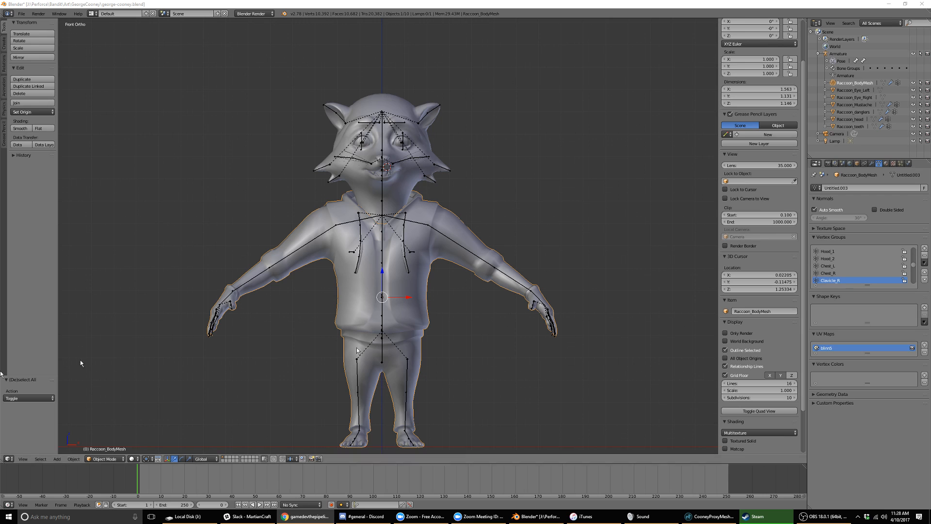
Inspect the body mesh's unhidden collar geometry in Edit Mode, return to Object Mode and compare it with the full body.
click(372, 271)
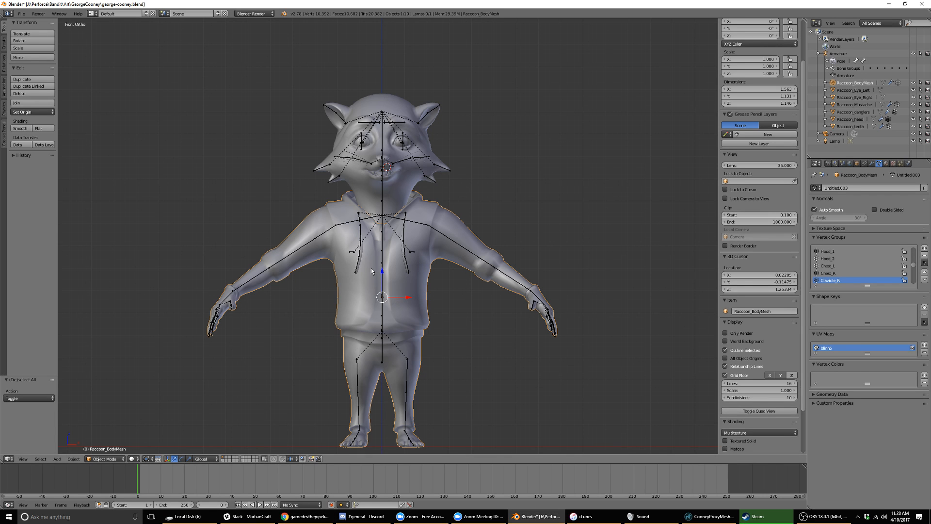
key(Tab)
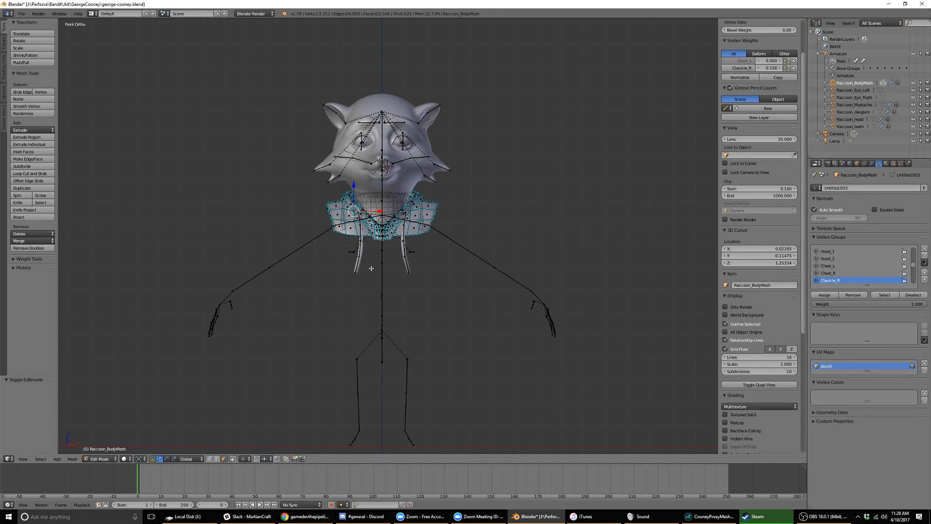
middle_drag(488, 225, 490, 228)
scroll(383, 224, up, 4)
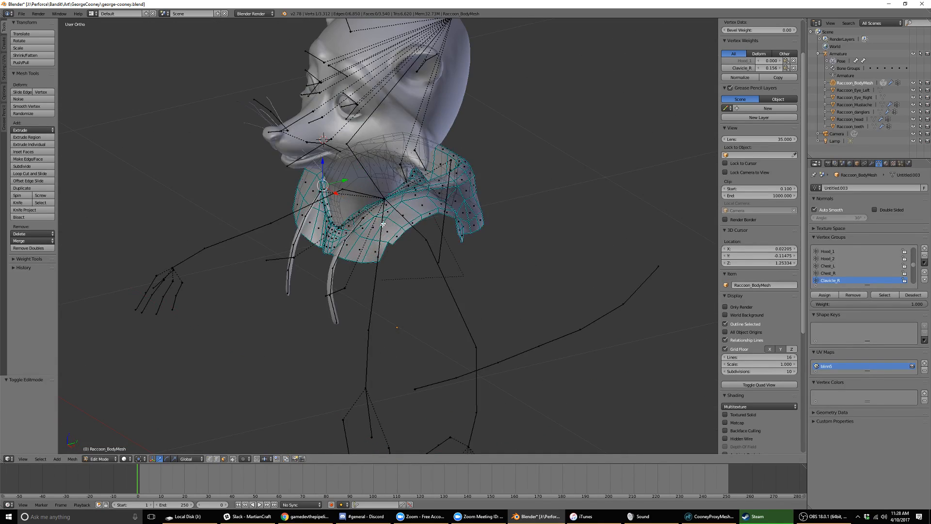
middle_drag(572, 193, 480, 183)
middle_drag(274, 246, 292, 197)
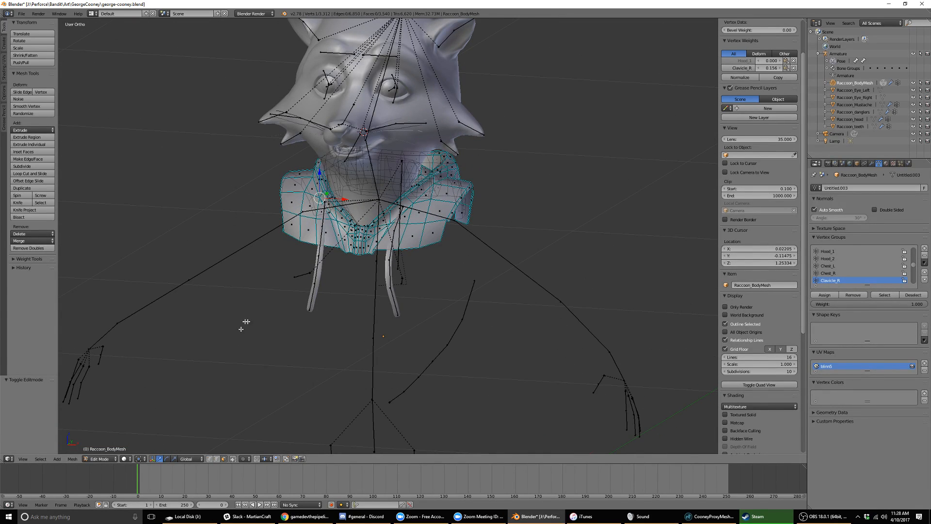
key(Tab)
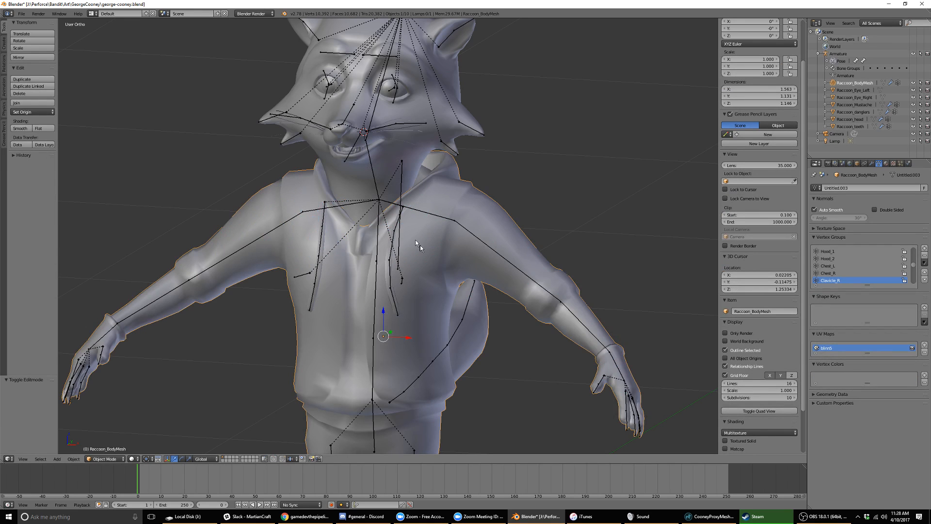
middle_drag(420, 245, 556, 192)
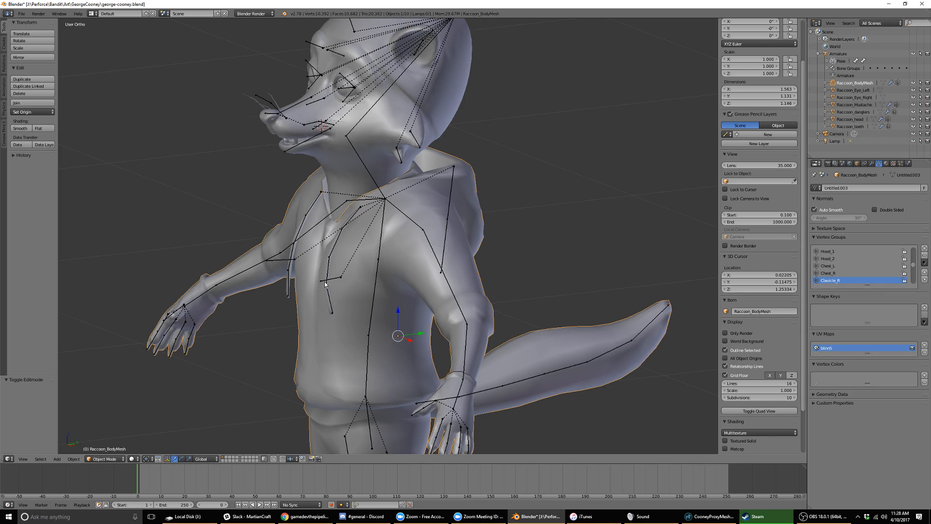
middle_drag(326, 285, 358, 283)
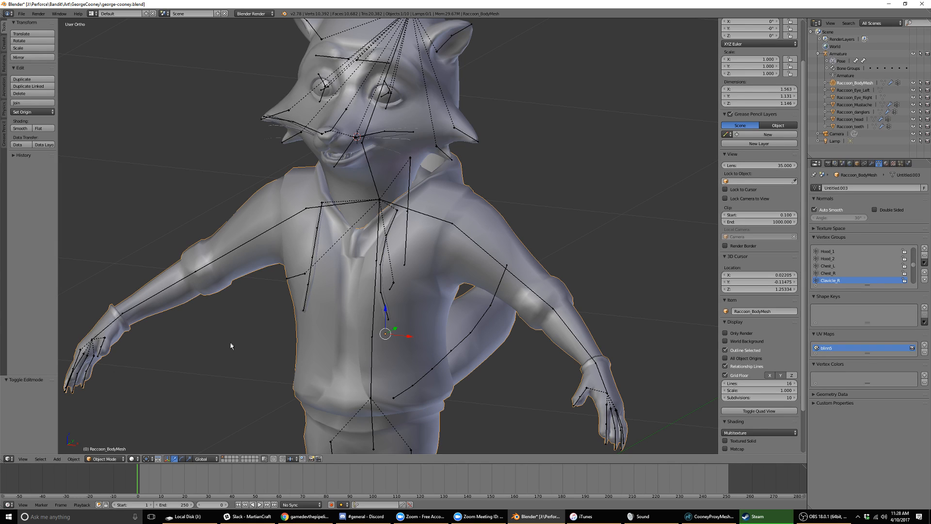
Put the body mesh in Weight Paint mode and enable vertex selection masking to view the Clavicle_R weights around the collar.
click(117, 462)
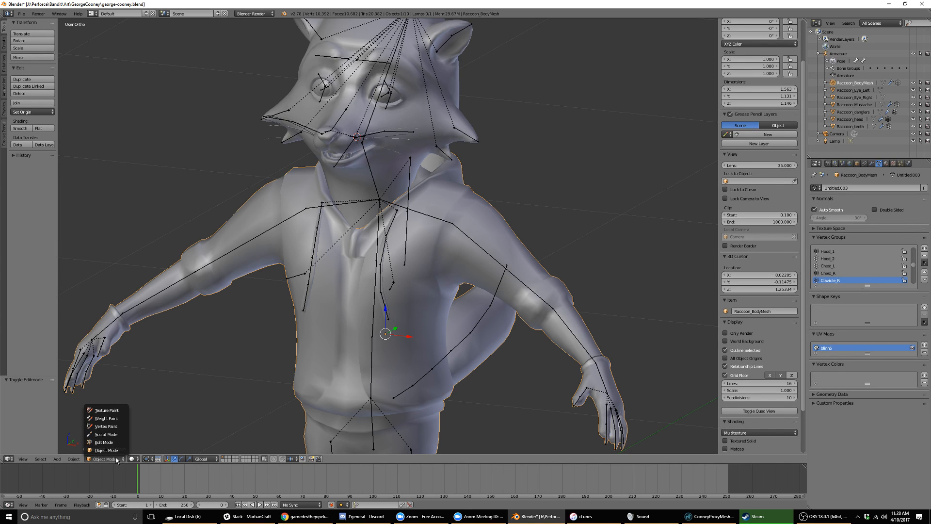
click(106, 418)
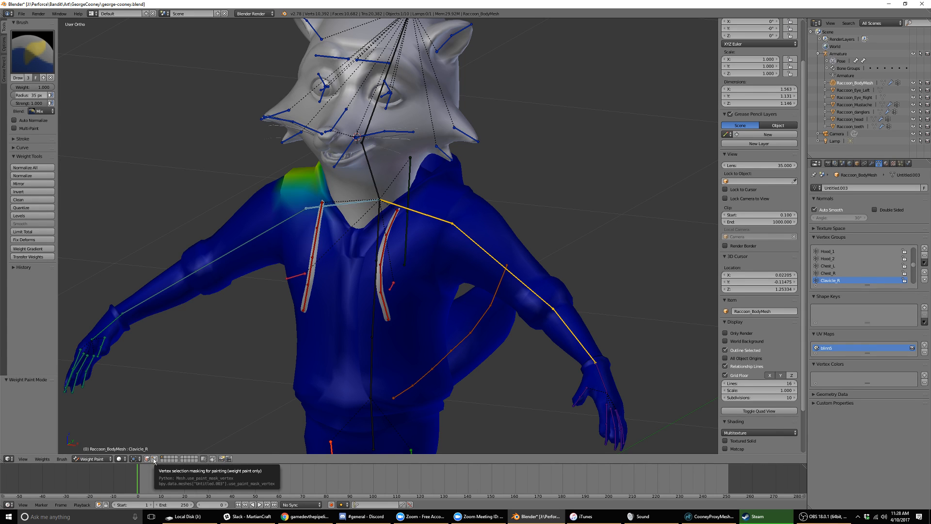
click(155, 459)
middle_drag(363, 209, 446, 250)
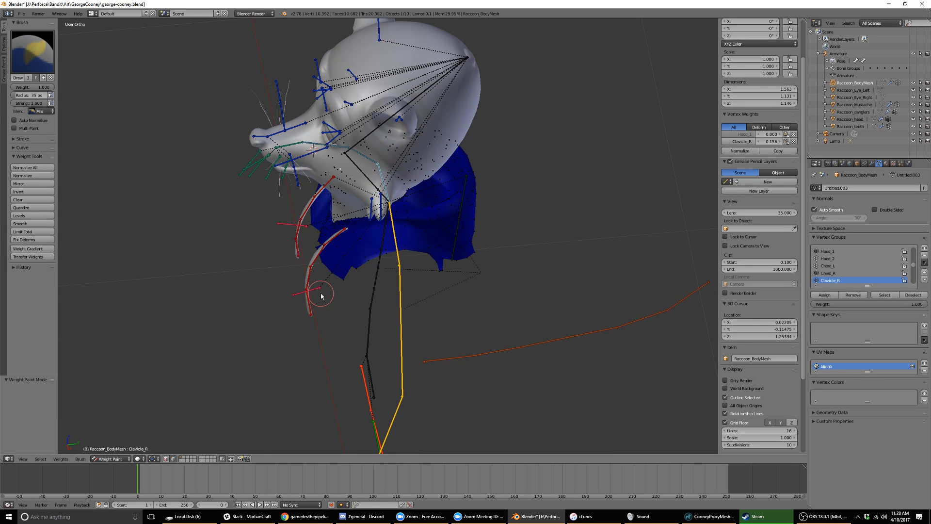
middle_drag(322, 295, 420, 275)
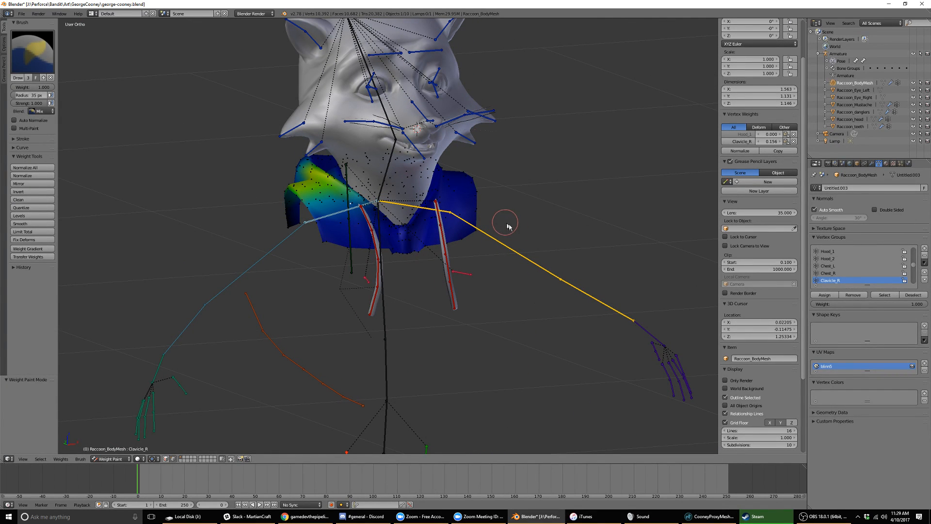
middle_drag(507, 226, 539, 232)
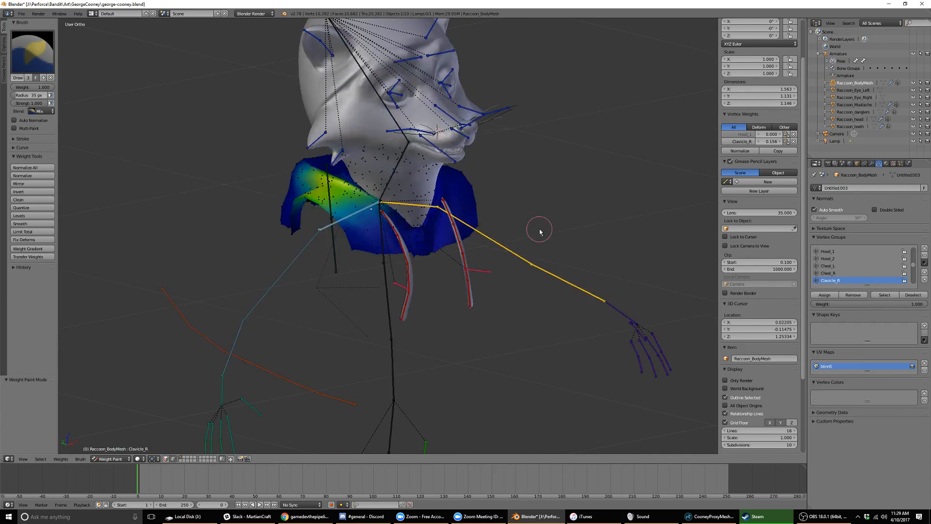
middle_drag(302, 153, 332, 232)
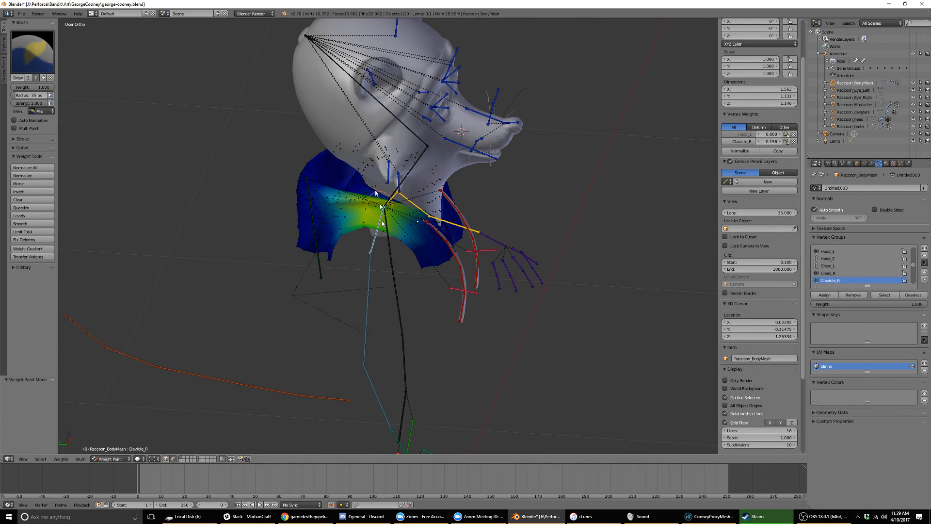
Select all unhidden collar vertices, check them from the front and turn off vertex selection masking.
key(a)
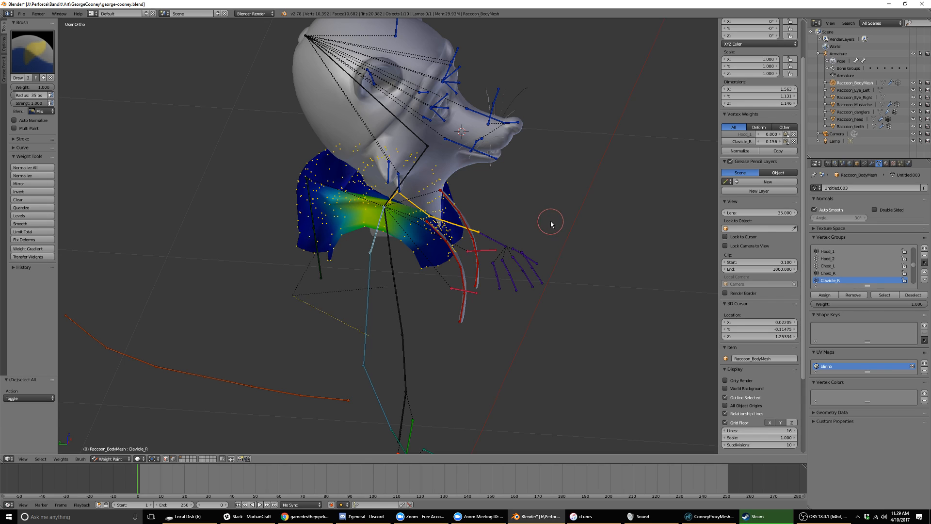
middle_drag(557, 221, 423, 206)
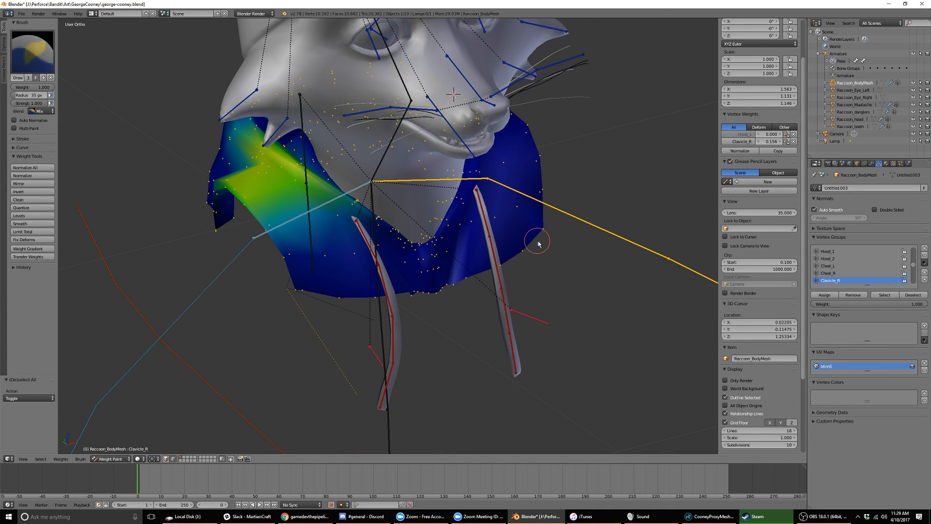
middle_drag(538, 243, 503, 233)
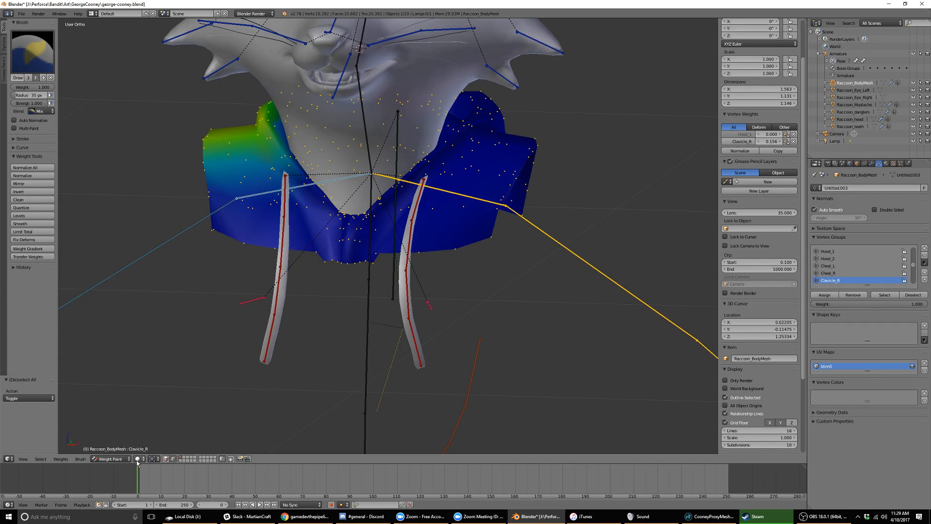
click(173, 459)
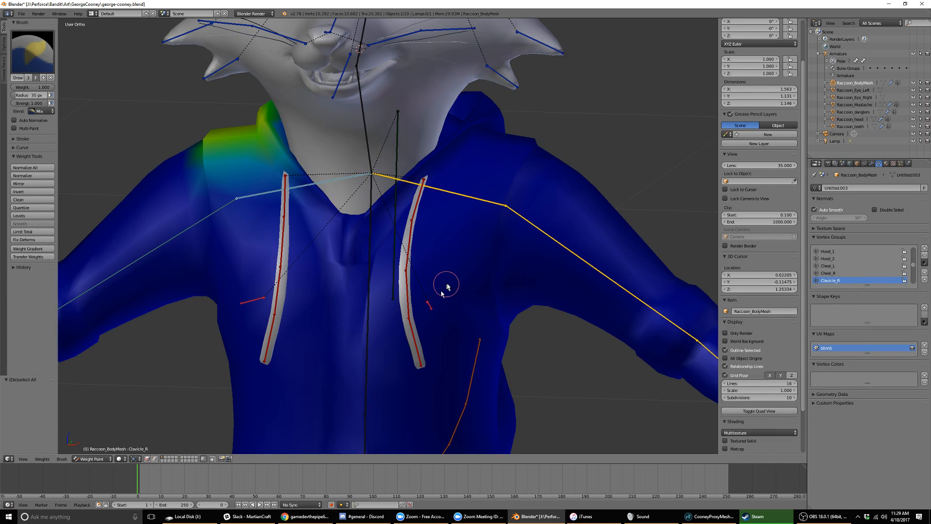
Paint a Clavicle_R patch at weight 1.000 on the hoodie's chest near the character's right armpit.
middle_drag(442, 282, 454, 281)
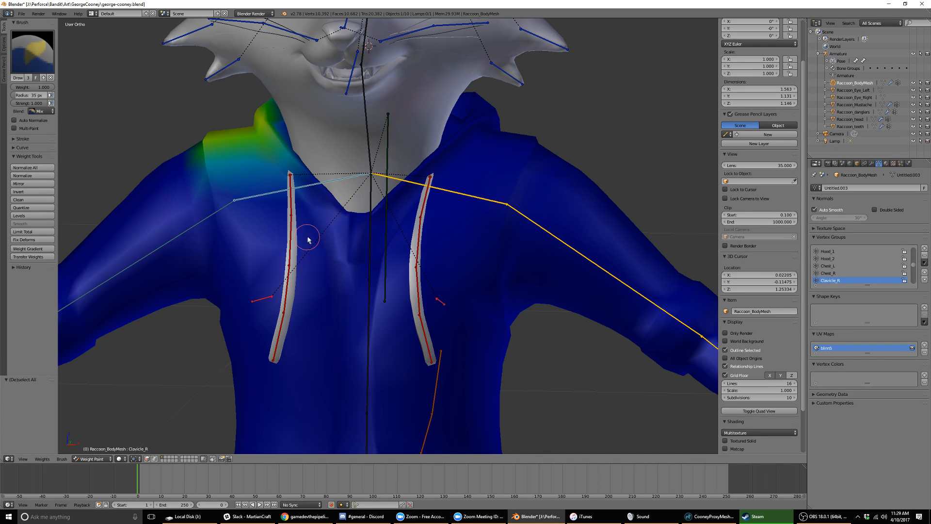
middle_drag(308, 239, 277, 238)
drag(274, 252, 238, 264)
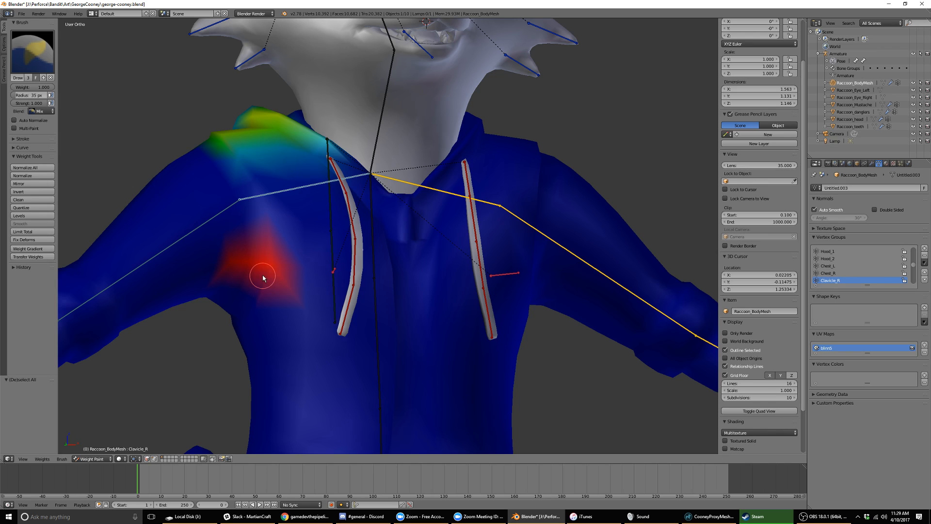
mouse_move(210, 280)
middle_down()
mouse_move(291, 272)
mouse_move(243, 275)
middle_up()
middle_drag(335, 243, 364, 257)
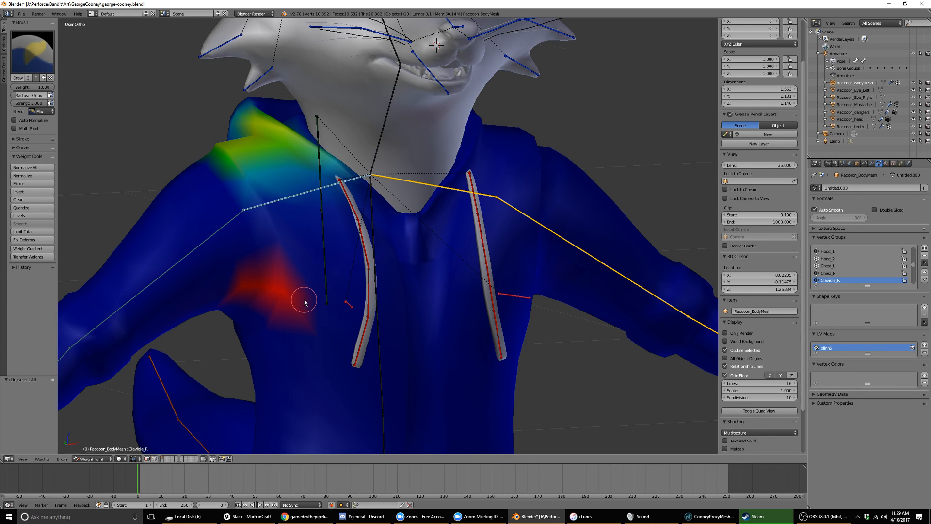
mouse_move(284, 308)
middle_down()
mouse_move(297, 259)
mouse_move(370, 268)
mouse_move(383, 249)
mouse_move(365, 249)
mouse_move(385, 241)
mouse_move(420, 276)
mouse_move(403, 280)
middle_up()
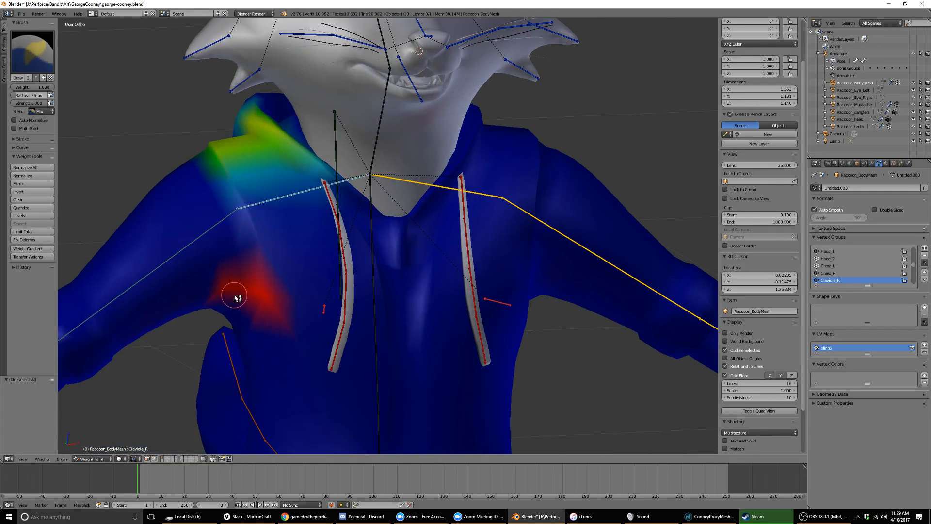
Inspect the Clavicle_R patches painted on the hoodie's chest and back, and undo those strokes.
mouse_move(269, 299)
middle_down()
mouse_move(308, 275)
mouse_move(350, 283)
middle_up()
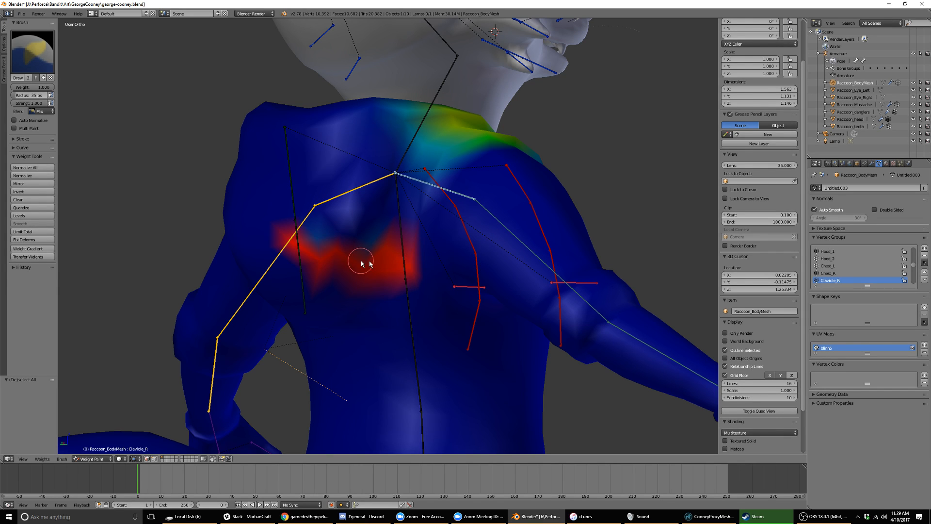
mouse_move(333, 254)
middle_down()
mouse_move(442, 277)
mouse_move(452, 264)
middle_up()
middle_drag(222, 265, 301, 266)
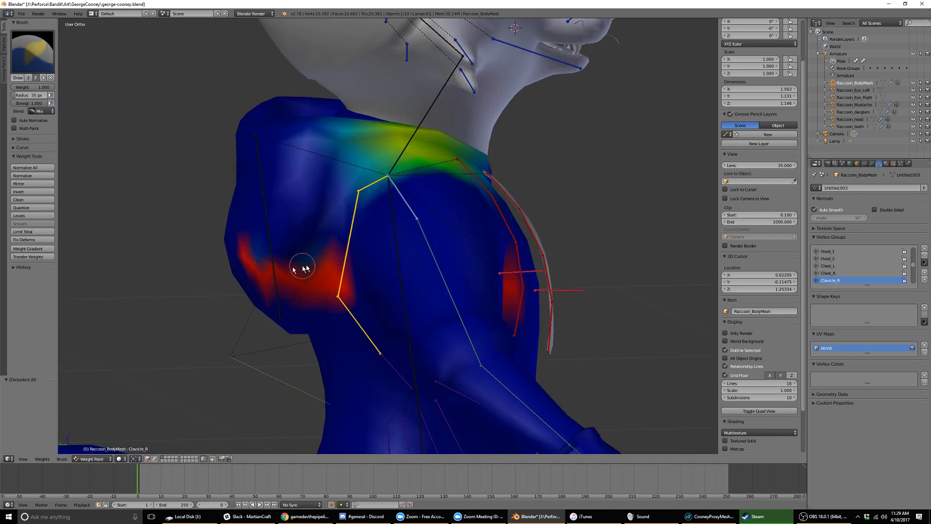
middle_drag(494, 275, 350, 284)
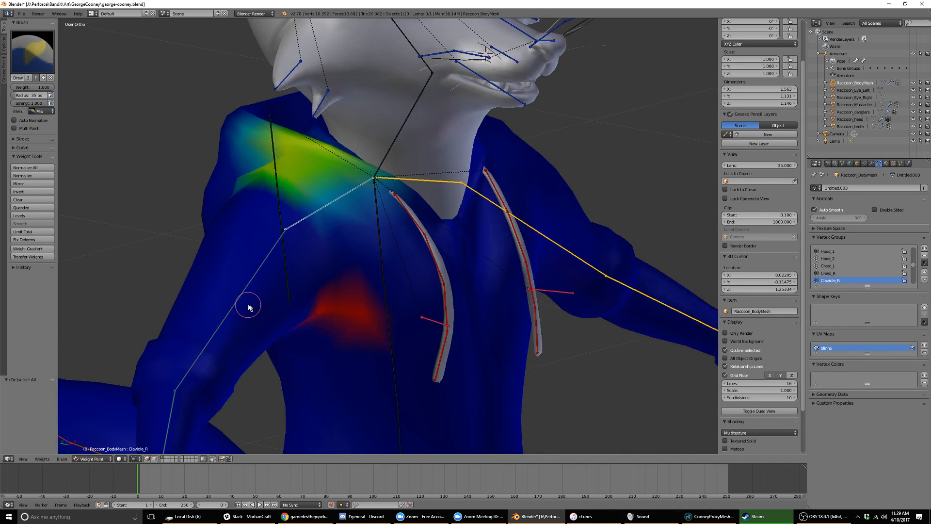
key(ctrl+z)
Enable vertex selection masking on the body mesh and deselect all the unhidden collar vertices.
middle_drag(256, 309, 333, 275)
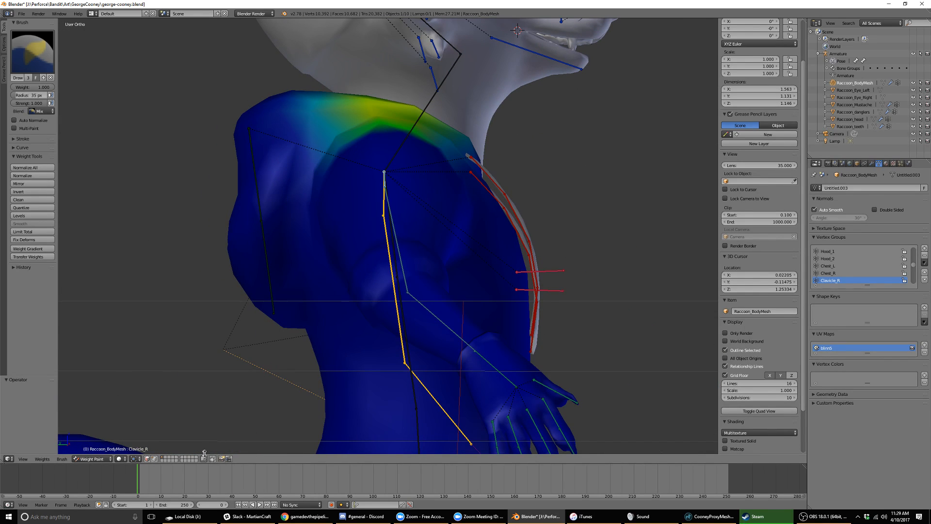
click(155, 459)
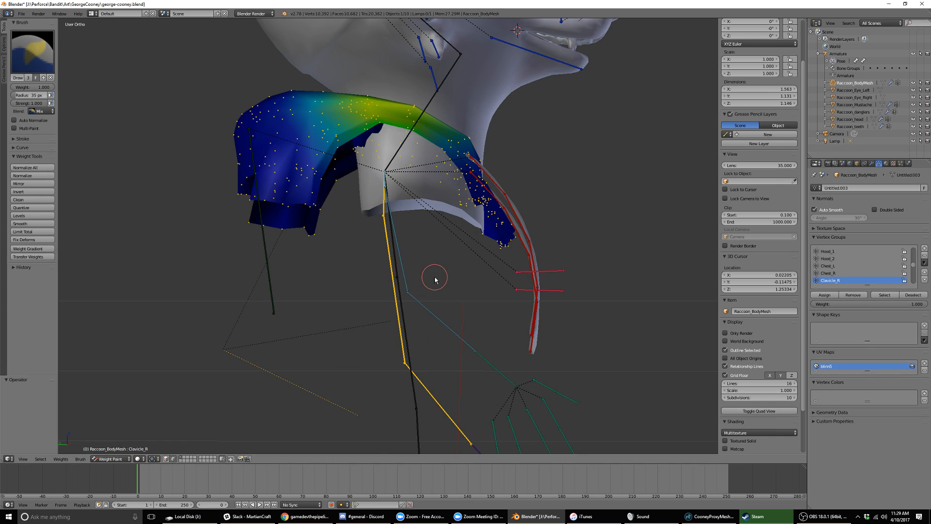
middle_drag(435, 280, 372, 264)
key(a)
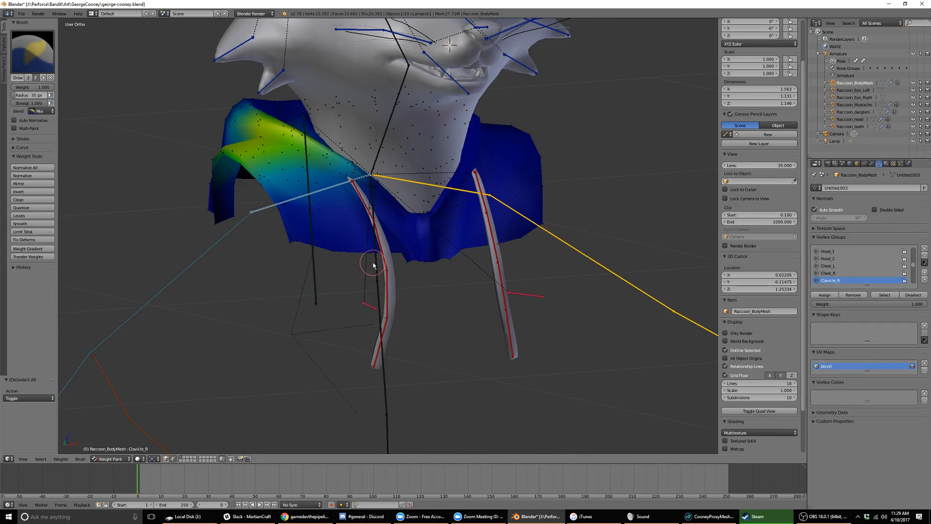
Try painting Clavicle_R at weight 1.000 on a few selected vertices along the collar's lower front edge, on the character's right side.
right_click(294, 243)
shift+right_click(298, 240)
shift+right_click(336, 251)
drag(279, 231, 319, 235)
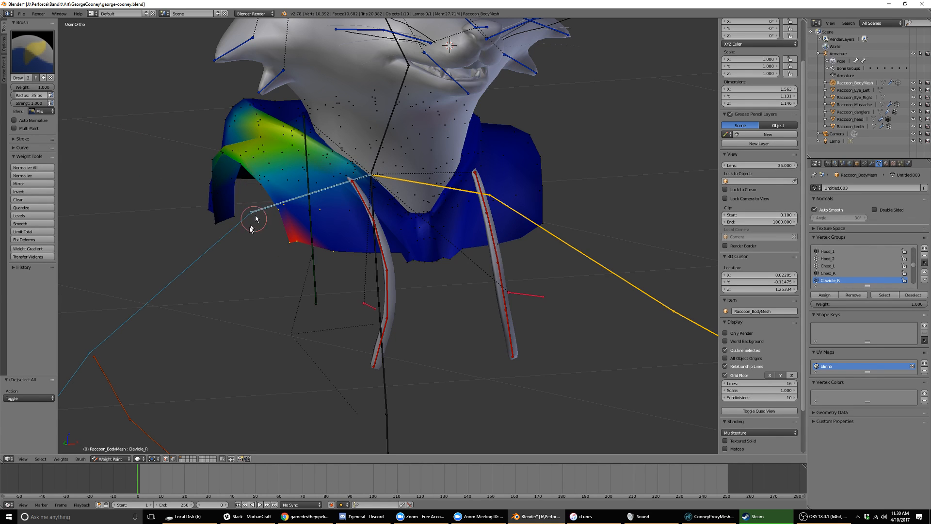
middle_drag(256, 219, 249, 236)
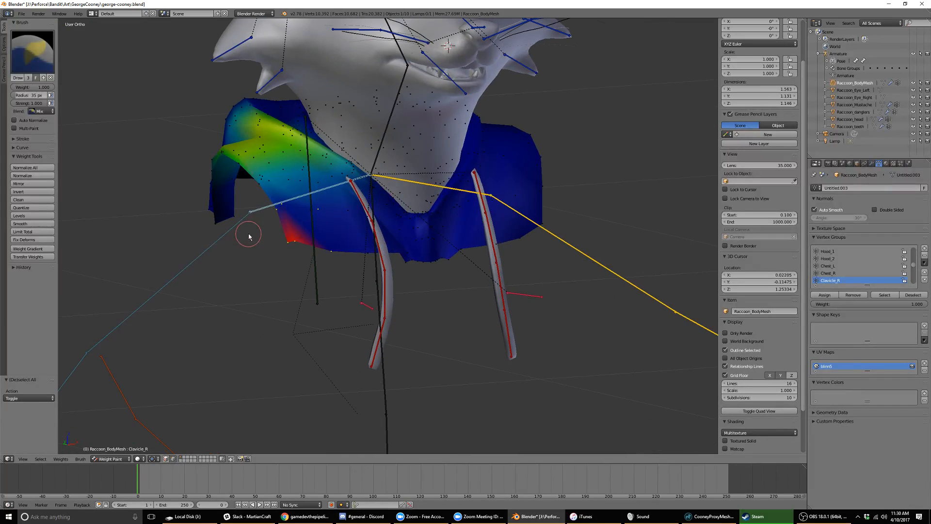
mouse_move(248, 236)
mouse_down()
mouse_move(274, 215)
mouse_move(318, 208)
mouse_move(331, 260)
mouse_up()
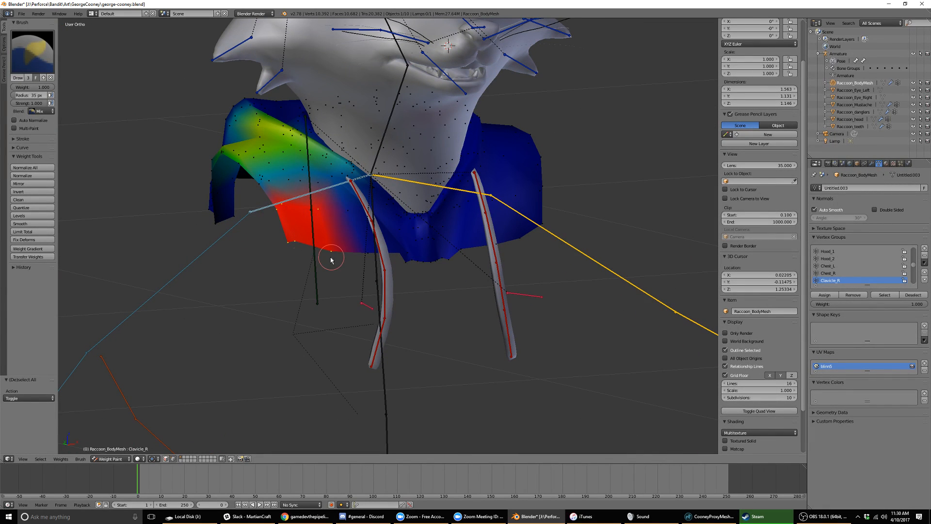
Undo the masked paint strokes on the collar and check the Clavicle_R weights from several angles.
middle_drag(331, 260, 301, 249)
key(ctrl+z)
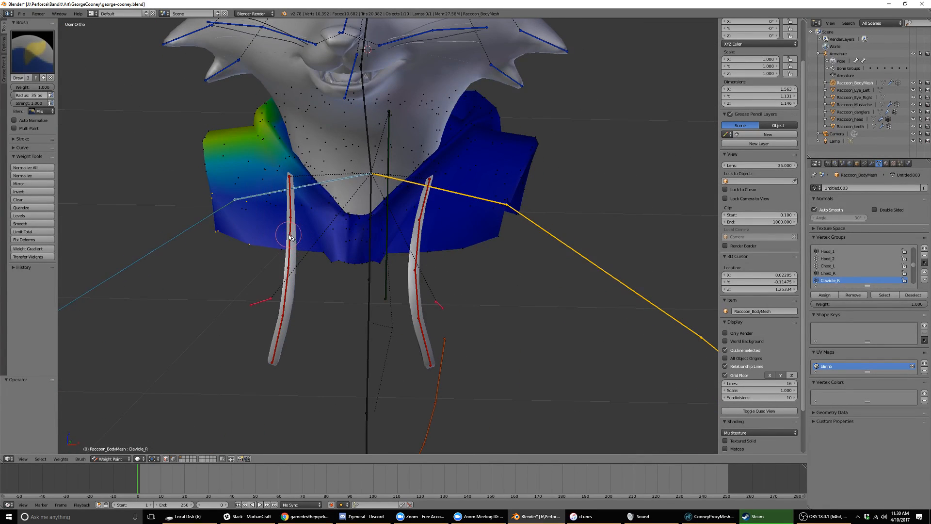
mouse_move(201, 235)
middle_down()
mouse_move(239, 239)
mouse_move(272, 261)
mouse_move(234, 266)
mouse_move(400, 231)
mouse_move(339, 256)
mouse_move(344, 277)
mouse_move(394, 274)
middle_up()
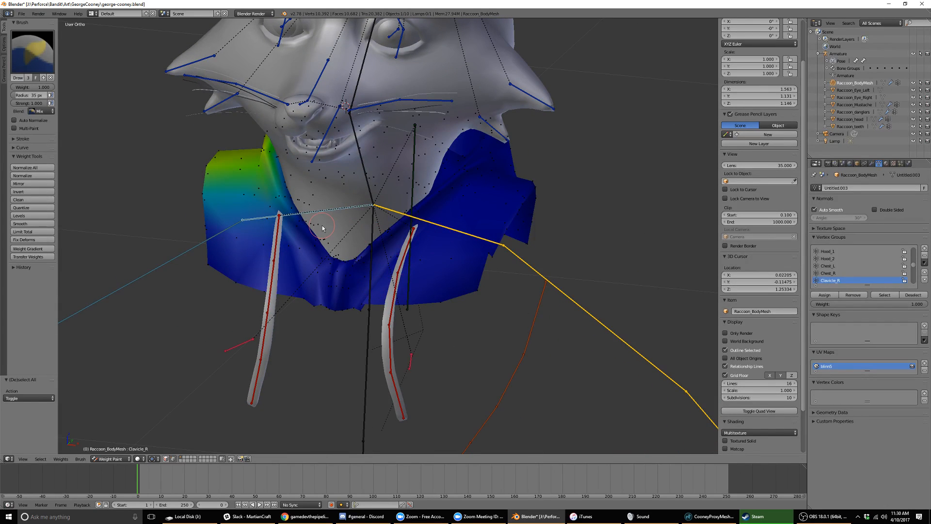
middle_drag(323, 228, 328, 207)
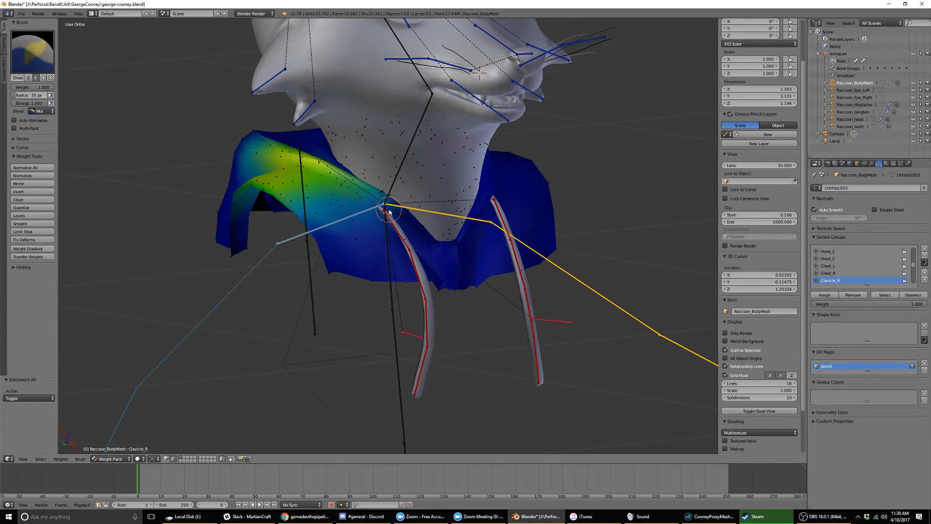
middle_drag(582, 208, 379, 220)
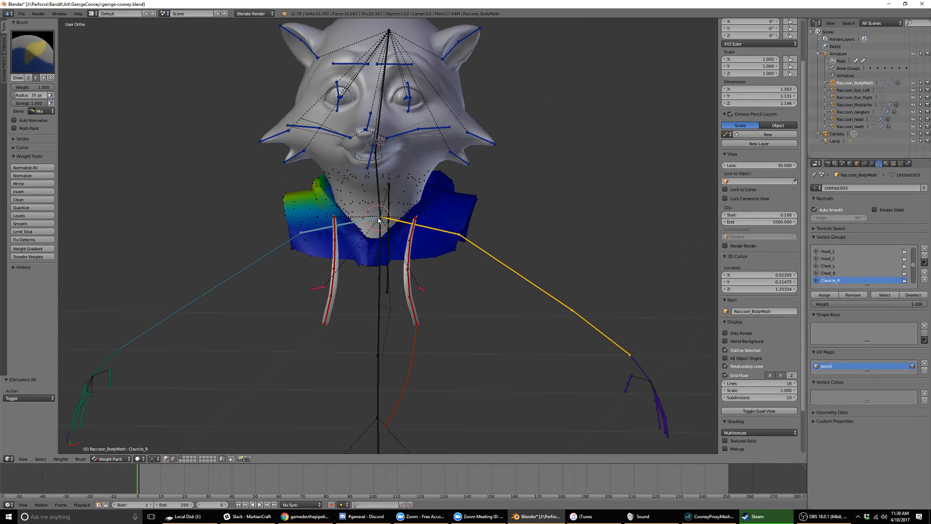
Put the body mesh in Edit Mode and view the unhidden collar geometry from the front.
key(Tab)
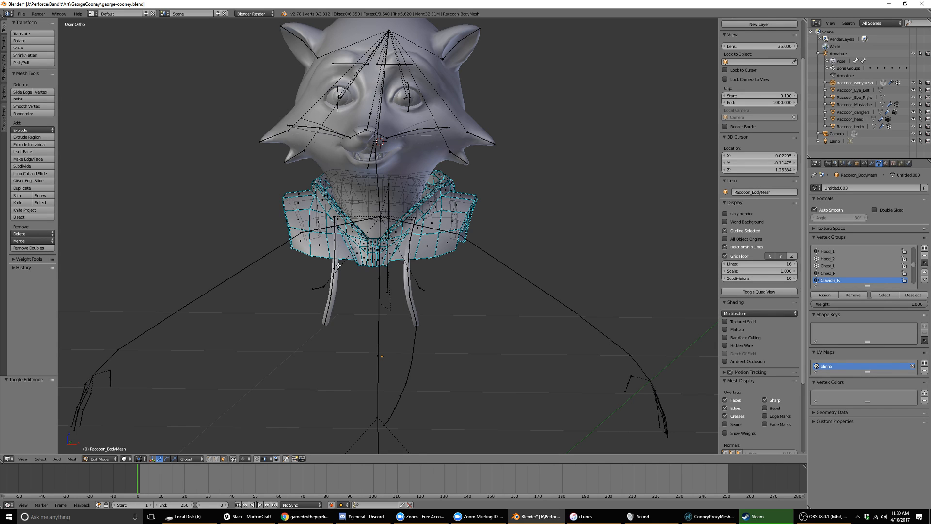
middle_drag(438, 252, 488, 248)
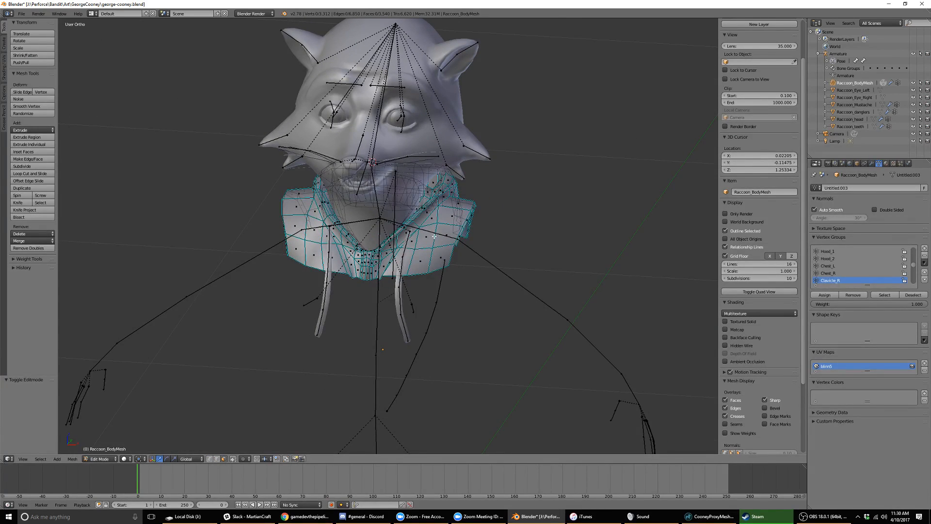
middle_drag(406, 257, 410, 253)
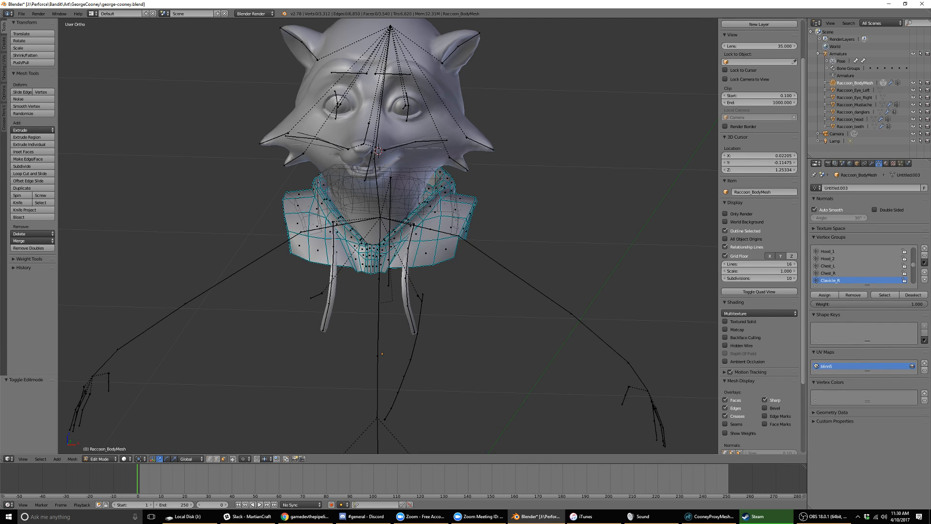
Switch to the Zoom meeting window and enlarge it to full screen to view the shared level editor.
click(478, 516)
drag(415, 64, 580, 64)
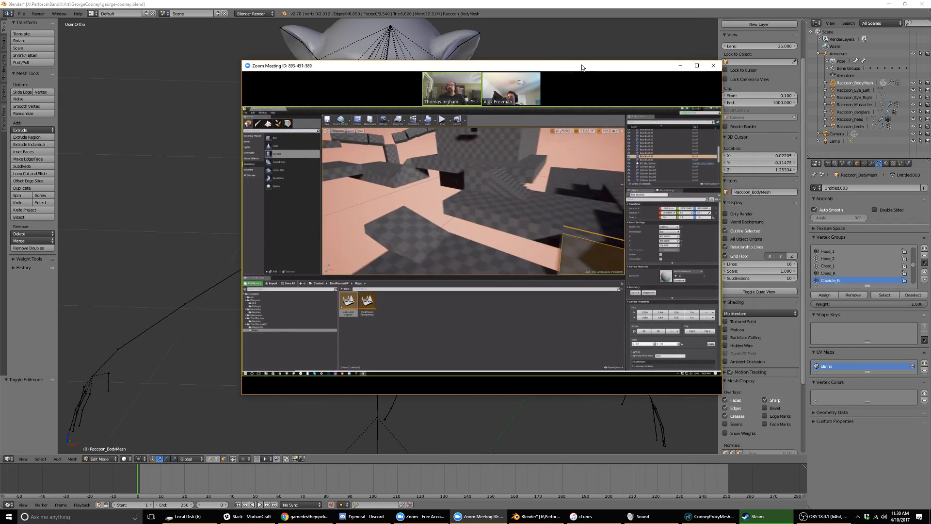
double_click(611, 64)
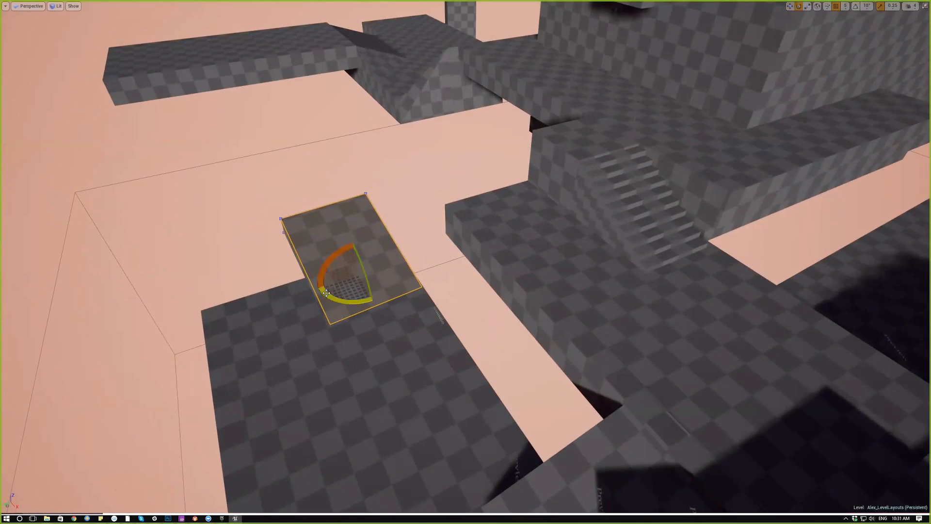
Adjust the rotation of the ramp at the far end of the lower platform.
drag(323, 293, 319, 291)
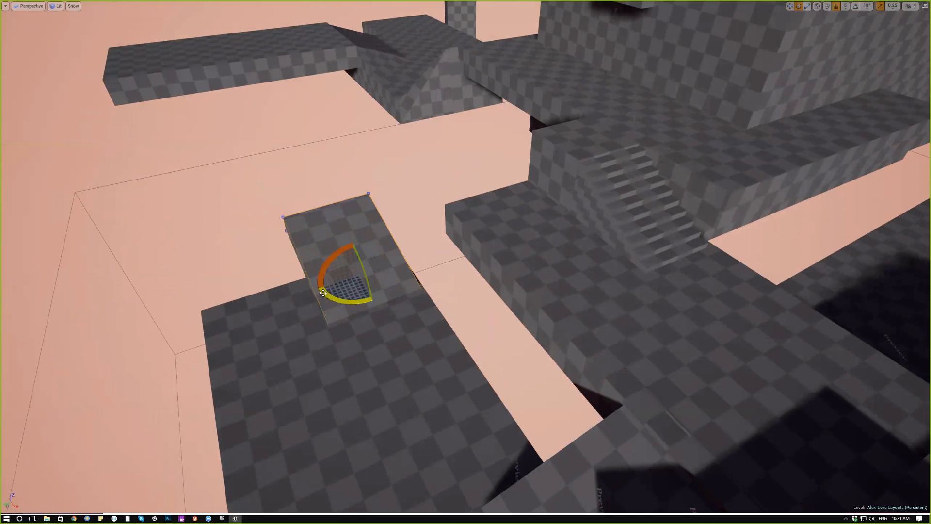
right_drag(325, 294, 412, 294)
key(w)
right_drag(286, 276, 293, 276)
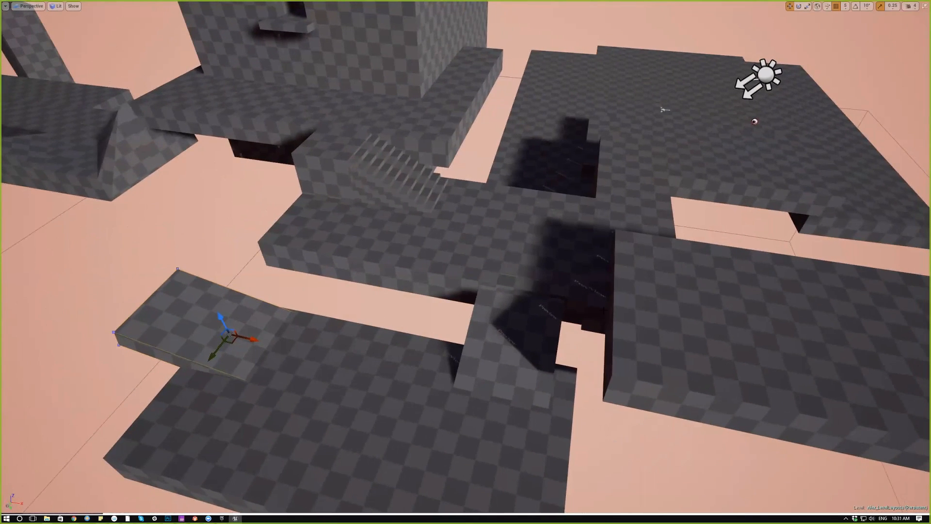
Try placing a rotated copy of the middle platform beside the stairs at the ramp's far end, and delete the copy.
click(636, 332)
click(378, 250)
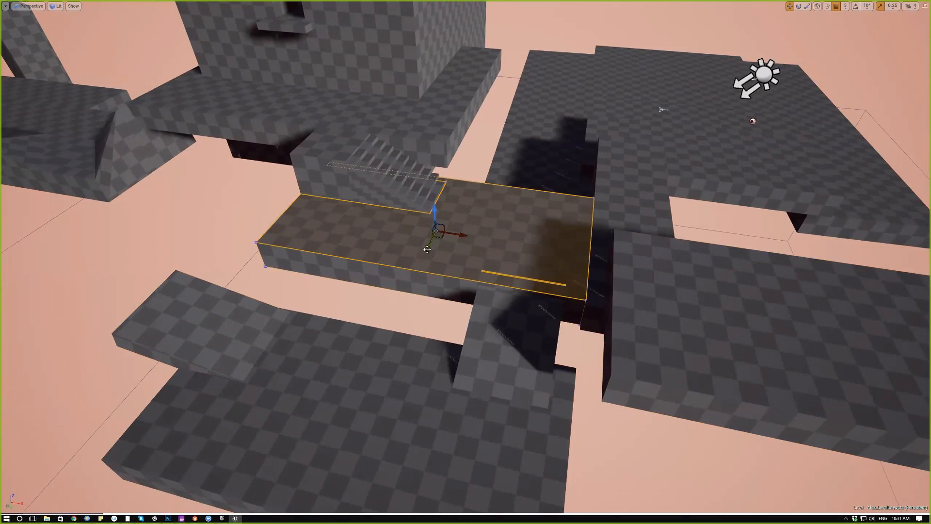
click(259, 423)
key(e)
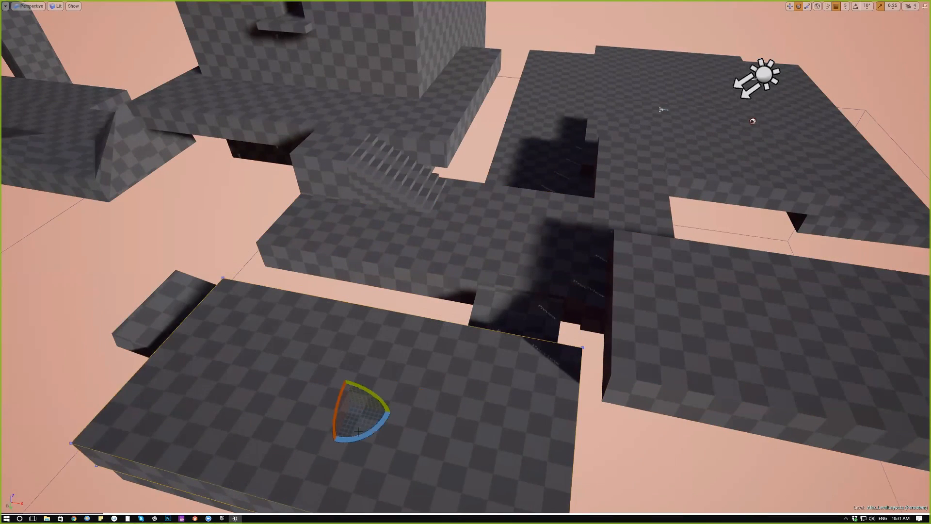
drag(388, 395, 365, 441)
key(w)
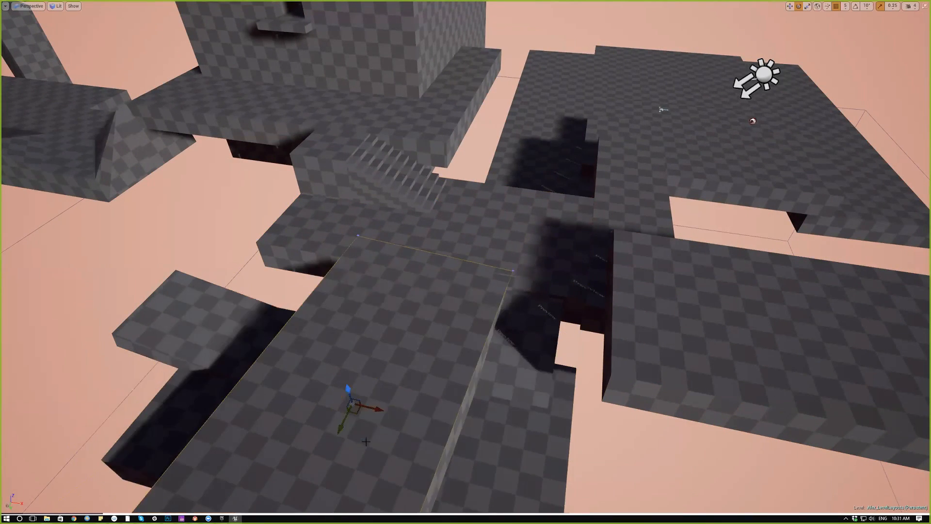
drag(379, 410, 86, 340)
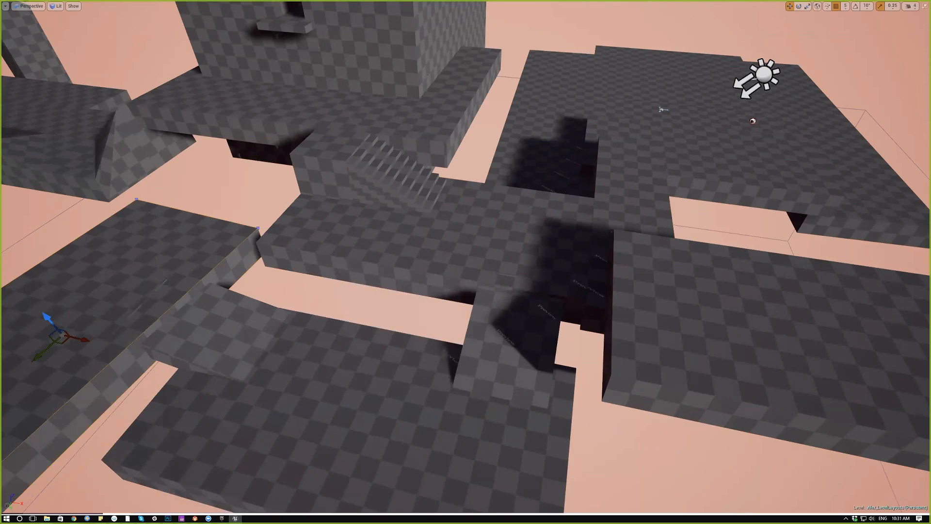
key(ctrl+z)
key(Delete)
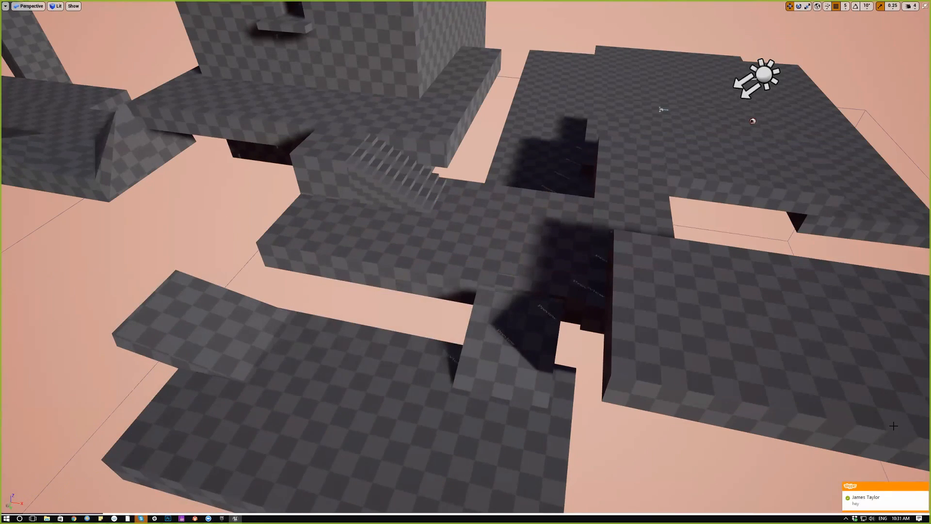
Turn on rotation snapping, duplicate the middle platform beside the stairs over the lower one and rotate the copy by -90 degrees.
click(857, 6)
click(370, 261)
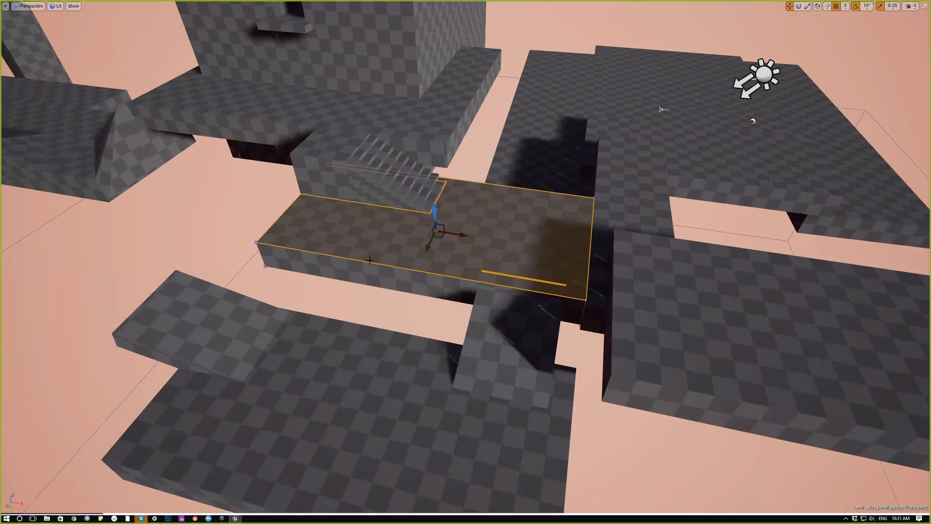
alt+drag(425, 243, 346, 379)
key(e)
drag(364, 416, 422, 354)
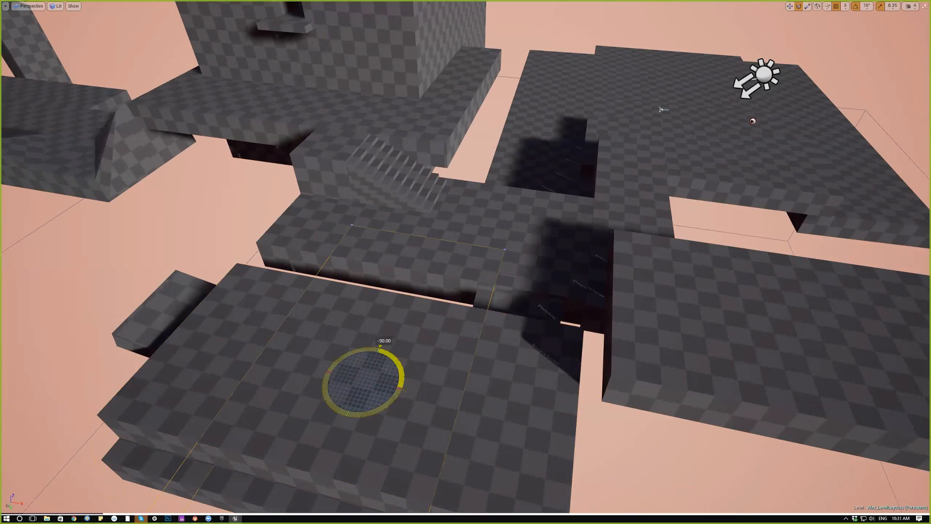
Move the rotated platform copy to the far end of the ramp, shift it lengthwise and butt it against the ramp's upper edge.
key(w)
drag(373, 415, 80, 332)
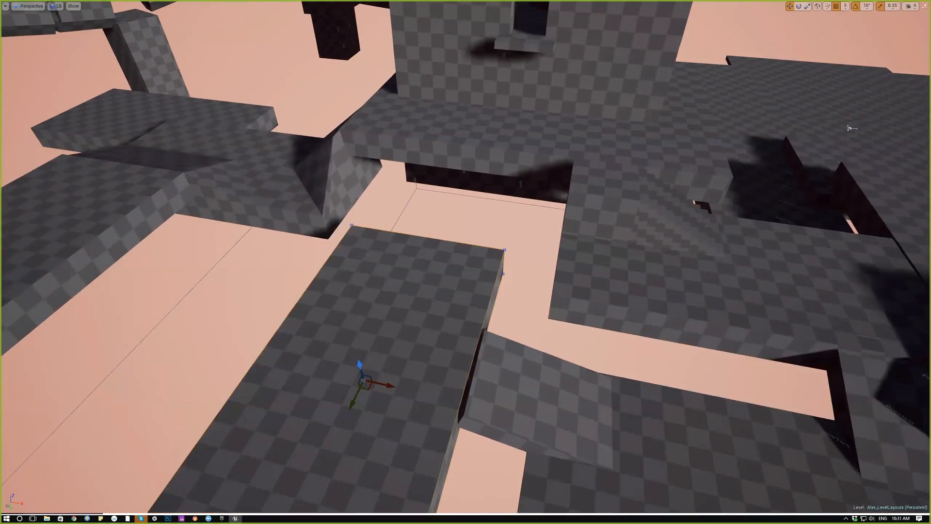
right_drag(443, 326, 286, 334)
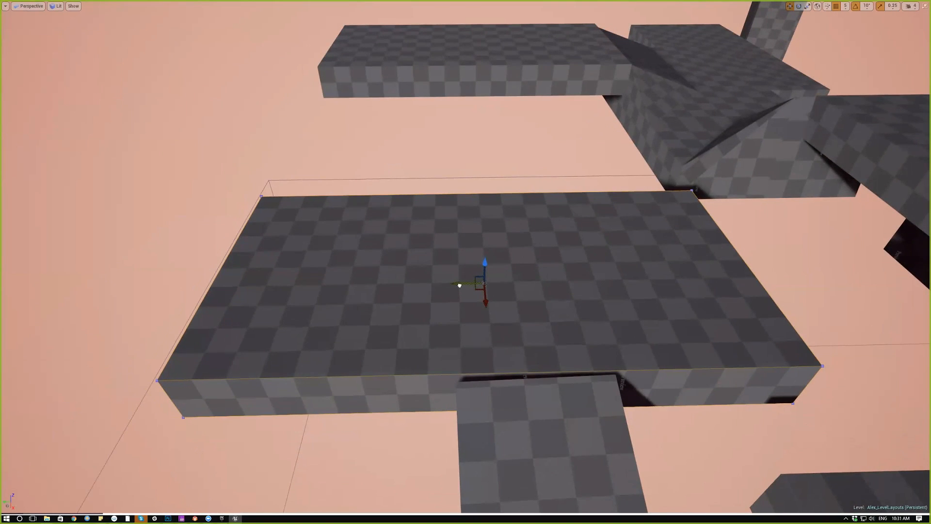
drag(459, 285, 311, 277)
right_drag(420, 235, 349, 206)
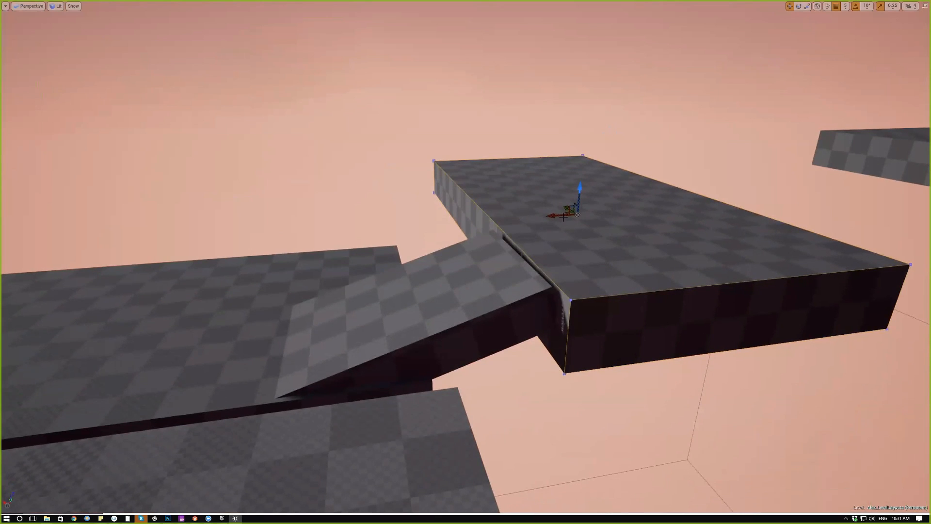
drag(563, 218, 364, 276)
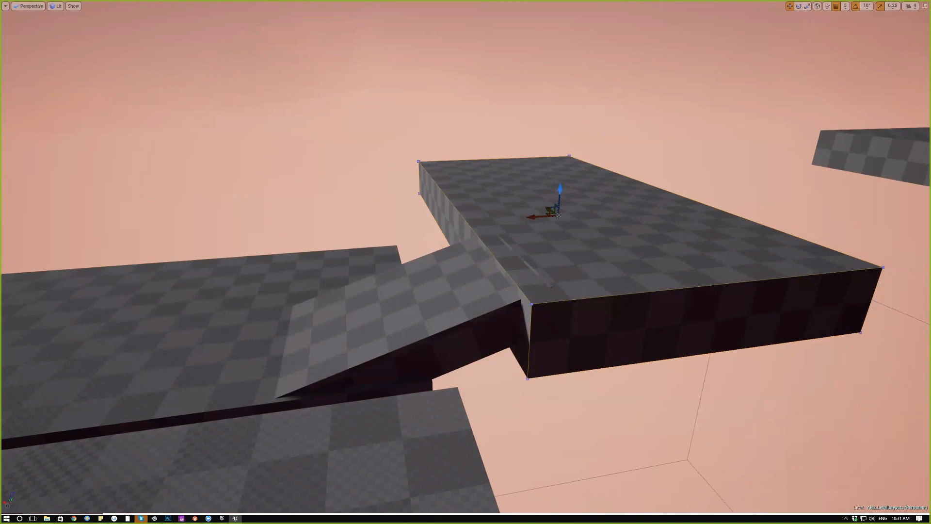
Slide the ramp sideways along the new platform's edge to the opposite corner of the lower platform.
right_drag(465, 252, 601, 303)
click(428, 225)
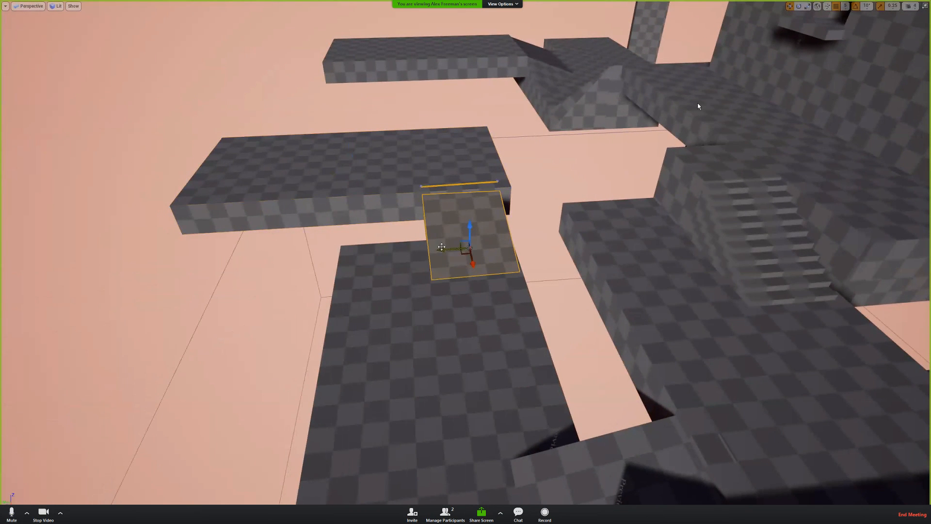
drag(359, 251, 355, 251)
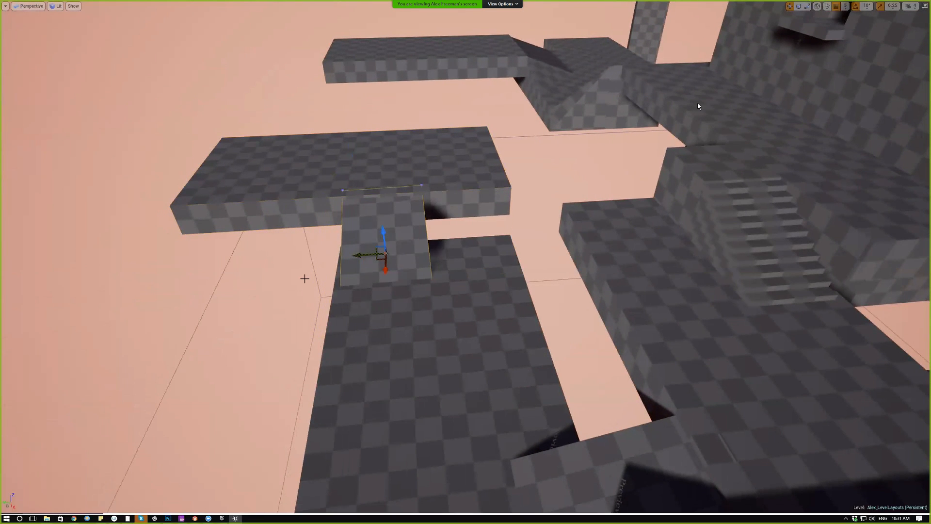
Select the ramp between the two platforms and activate its rotation handles.
click(305, 171)
click(431, 259)
click(396, 259)
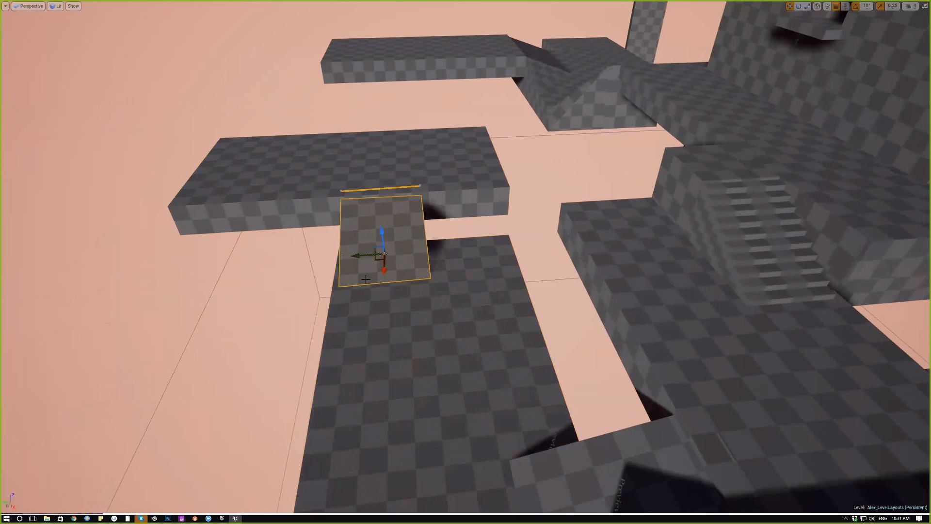
right_drag(396, 260, 398, 246)
key(e)
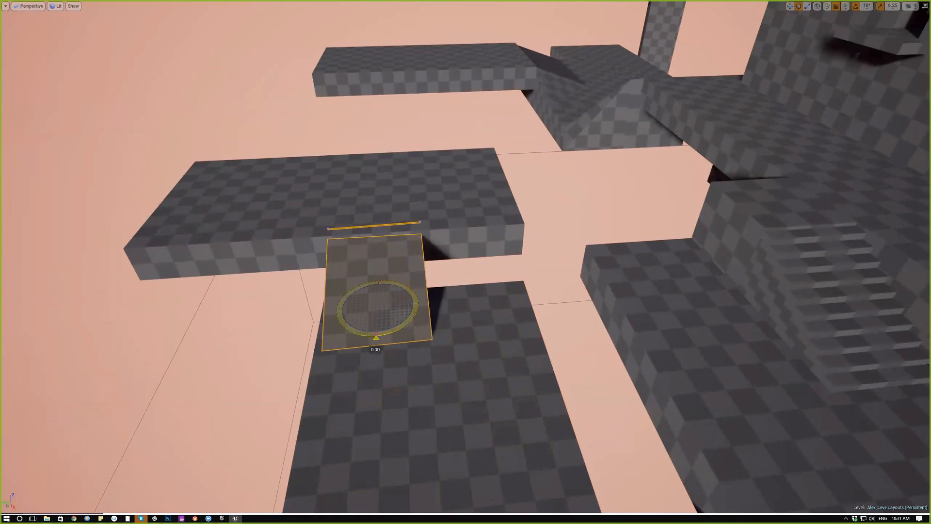
Leave the full-screen shared view, move the meeting window off Blender and look over the raccoon's isolated collar faces from several sides.
key(Escape)
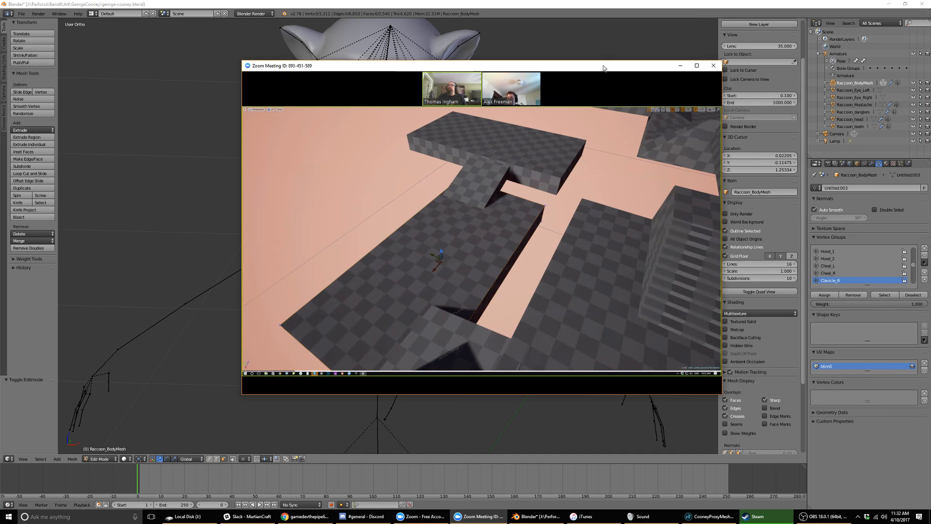
drag(604, 67, 930, 97)
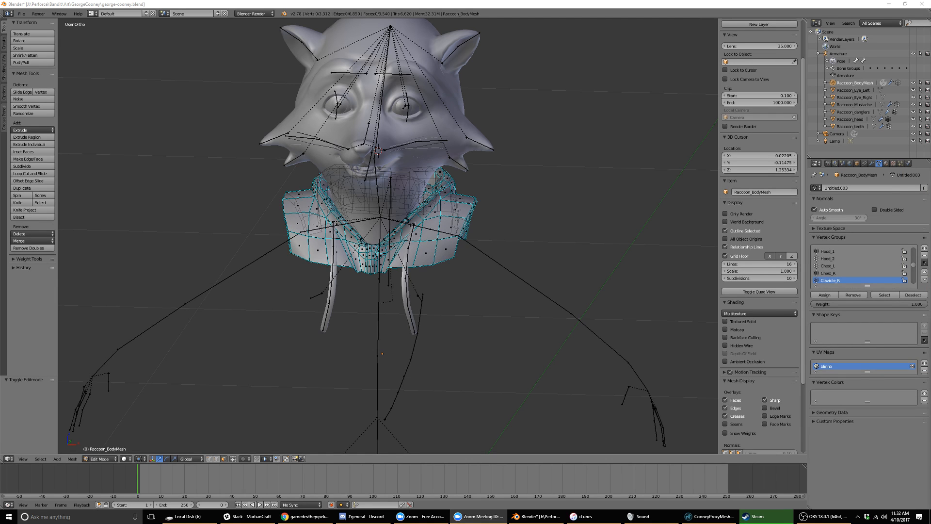
middle_drag(557, 241, 624, 312)
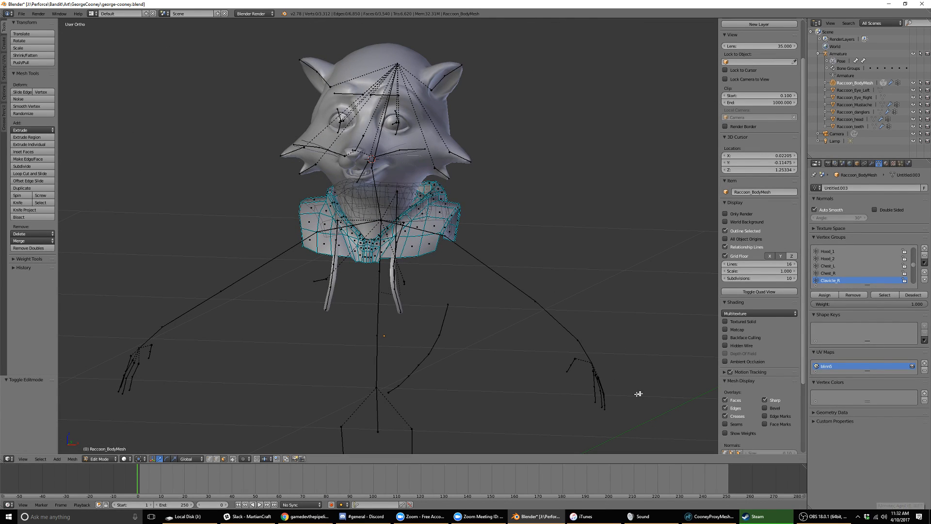
middle_drag(386, 299, 382, 267)
scroll(373, 253, up, 3)
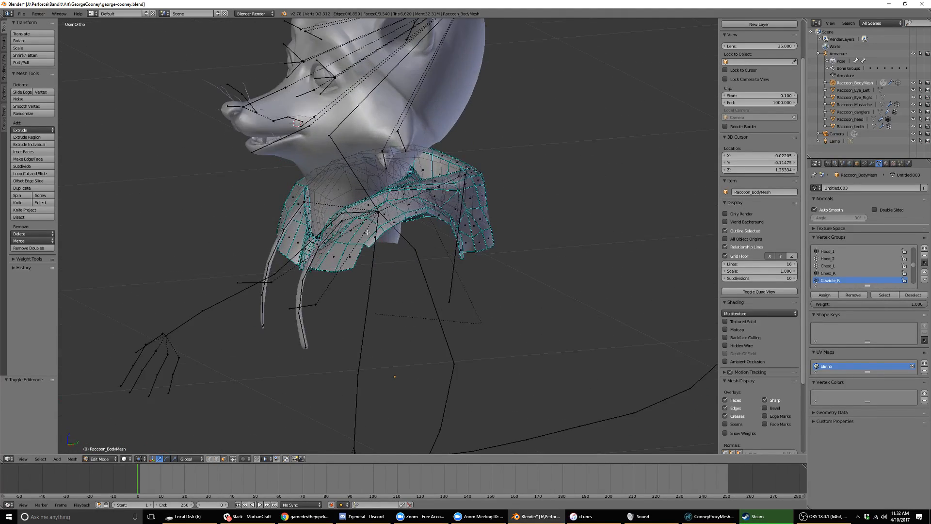
middle_drag(499, 246, 457, 258)
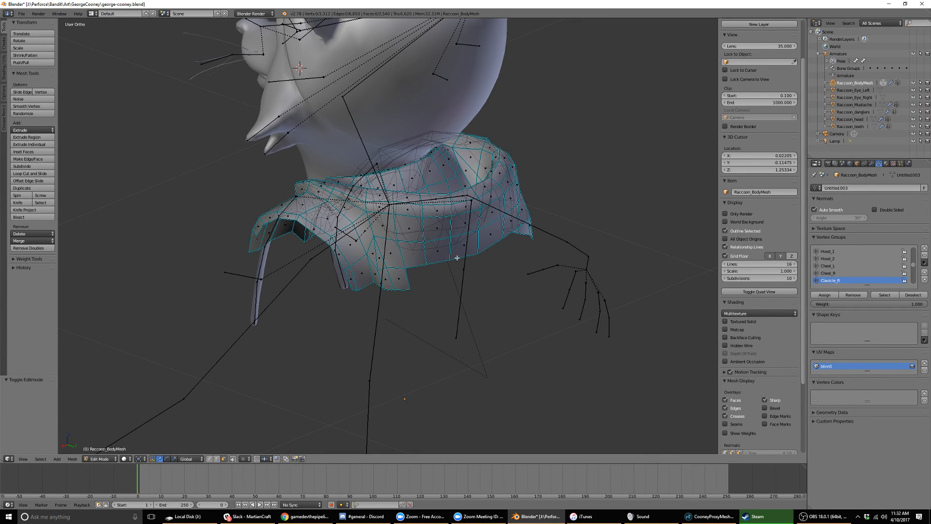
middle_drag(352, 282, 466, 277)
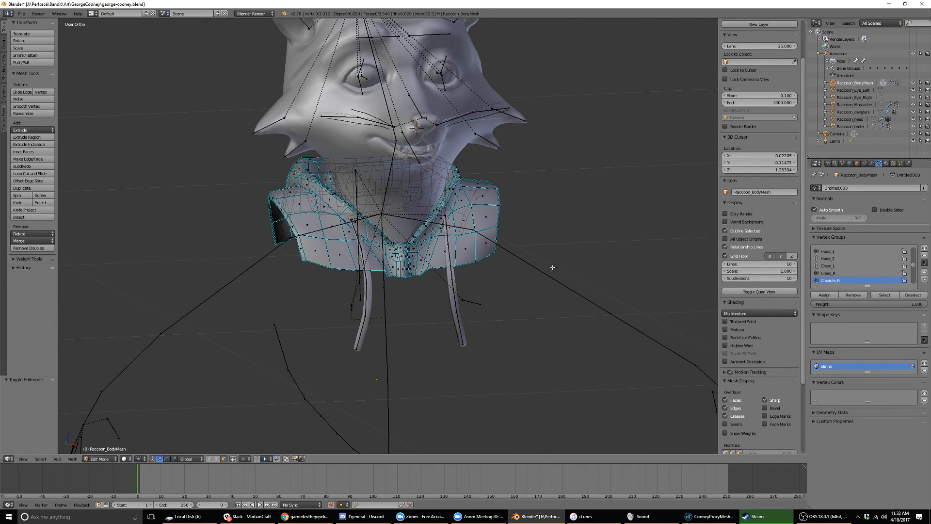
Reveal the whole body mesh, clear the selection and select a single face on the raccoon's left upper arm.
middle_drag(553, 267, 511, 225)
key(alt+h)
key(a)
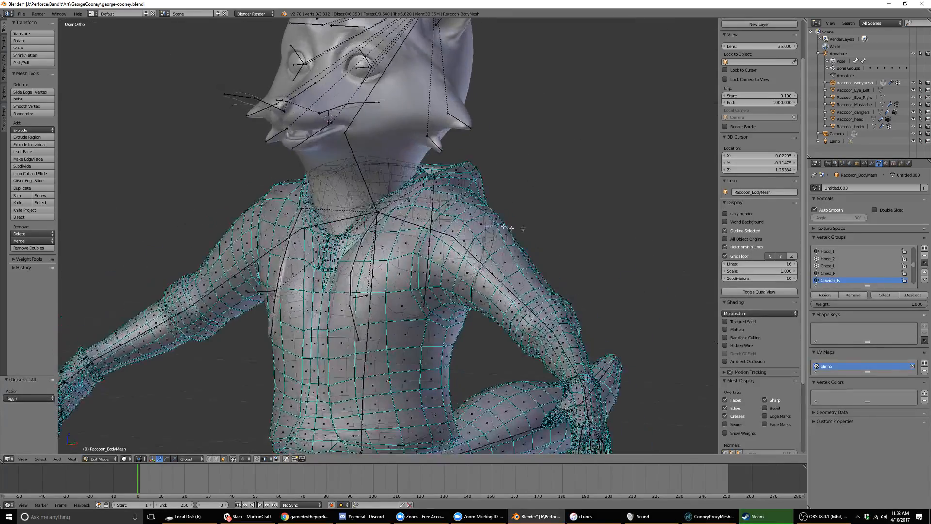
right_click(454, 230)
shift+right_click(472, 244)
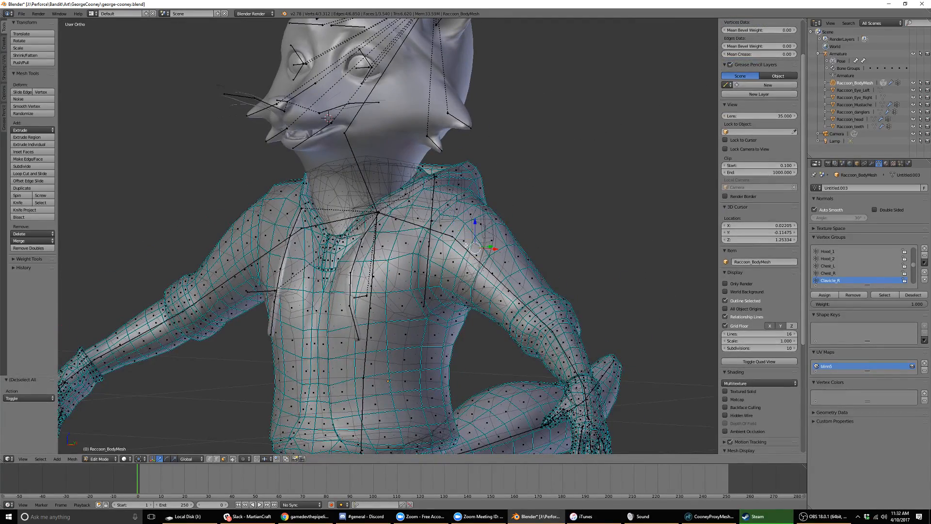
middle_drag(495, 241, 609, 227)
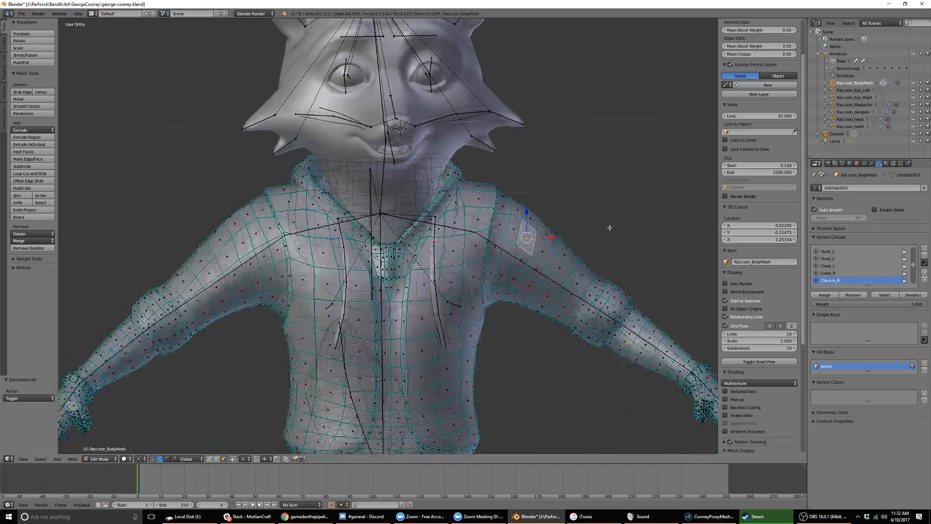
Hide and reveal the selected arm face, and isolate it by hiding the unselected faces before revealing them again.
key(h)
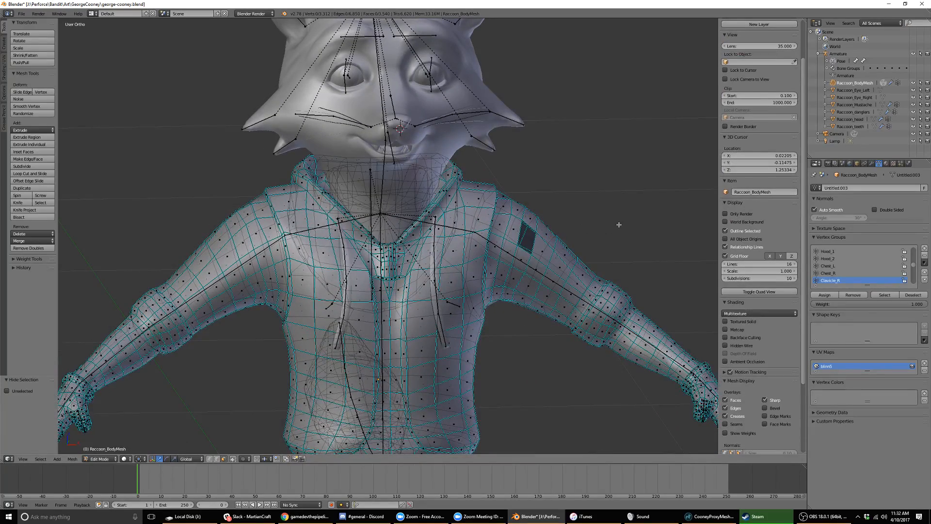
key(alt+h)
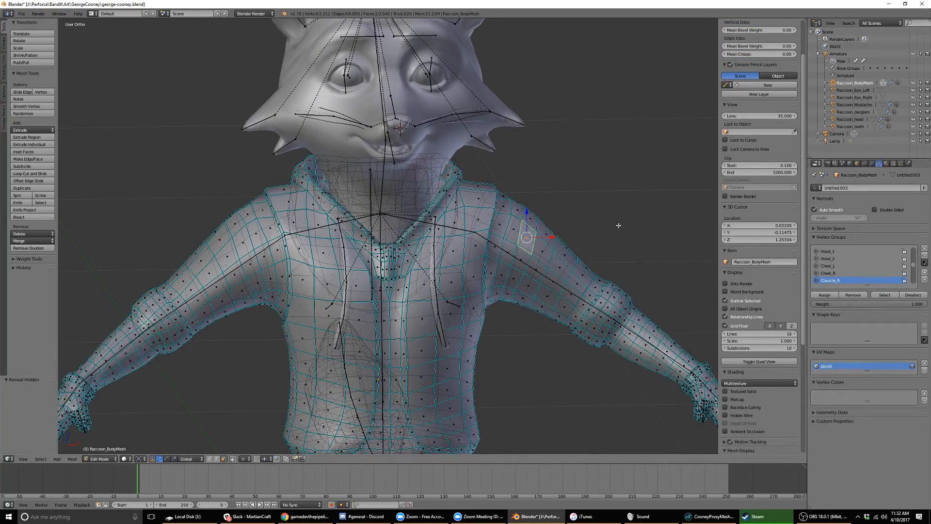
middle_drag(618, 225, 557, 213)
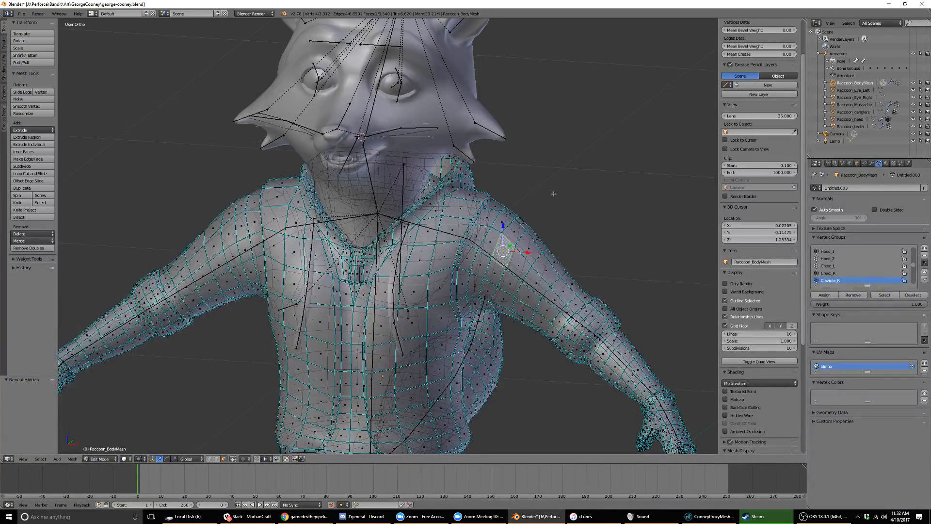
key(shift+h)
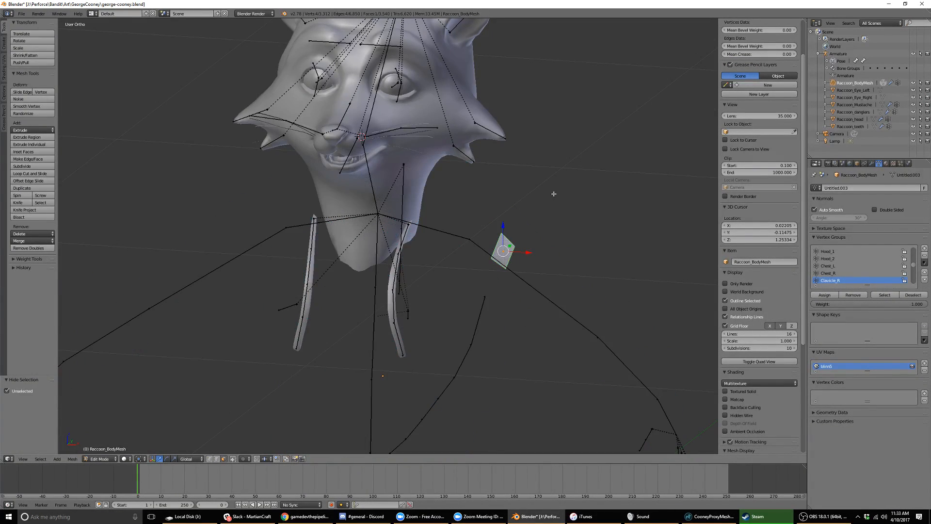
key(alt+h)
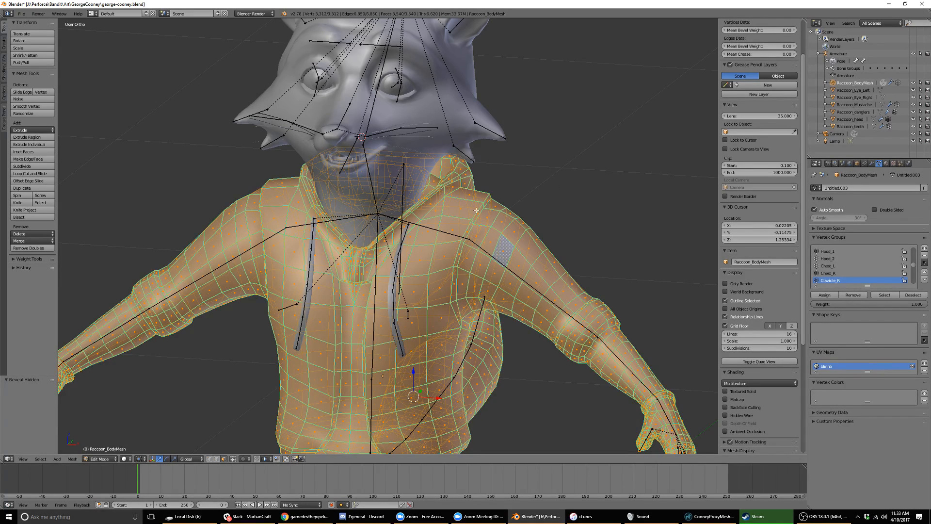
Take the body mesh out of Edit Mode and put the armature in Pose Mode with the Waist bone selected.
scroll(538, 184, down, 5)
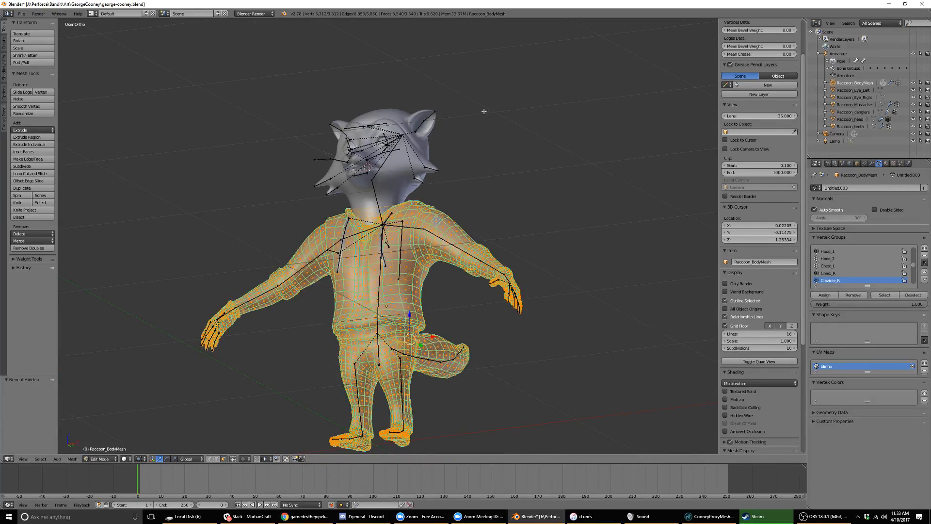
middle_drag(484, 111, 482, 150)
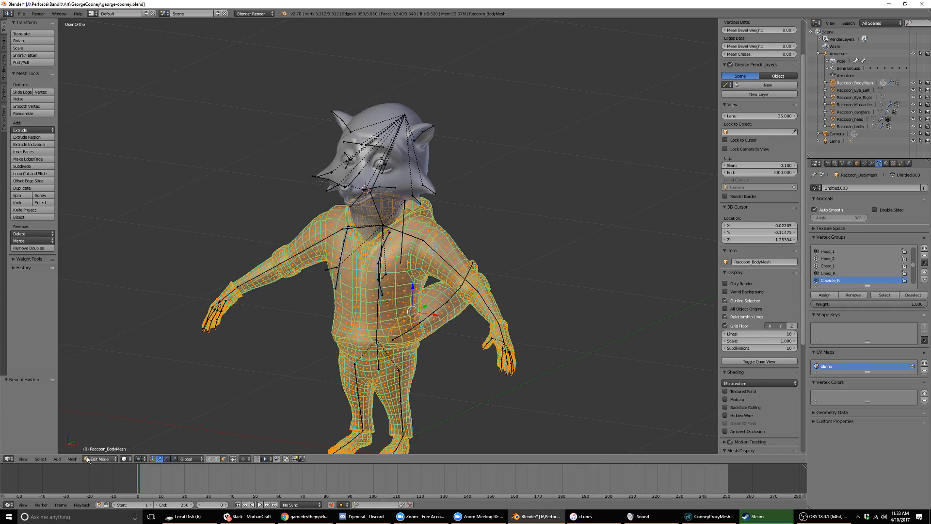
key(Tab)
key(ctrl+Tab)
key(ctrl+Tab)
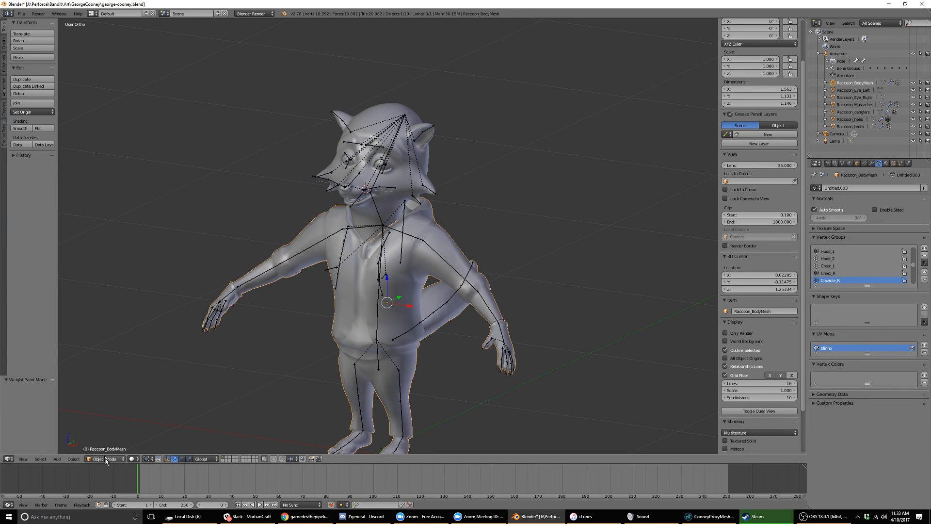
right_click(375, 313)
key(ctrl+Tab)
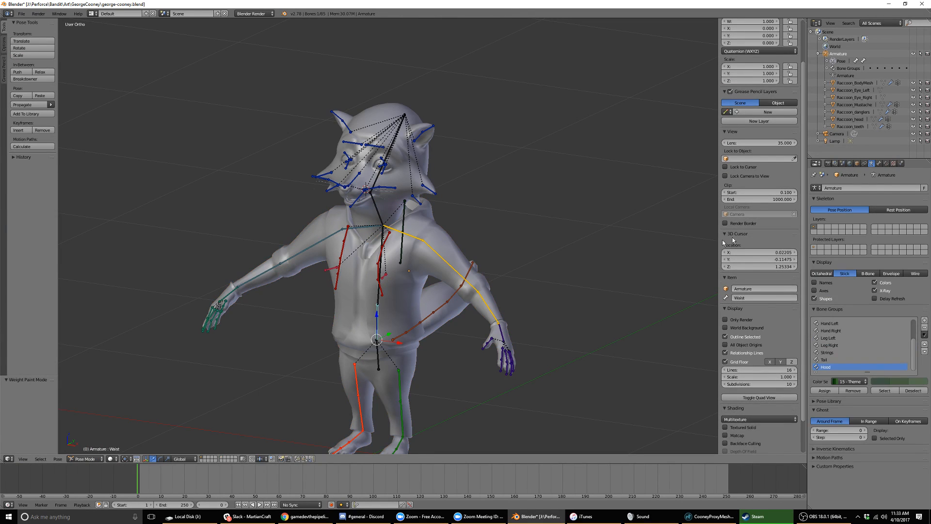
Turn on the display of bone names for the armature.
click(814, 284)
key(KP_1)
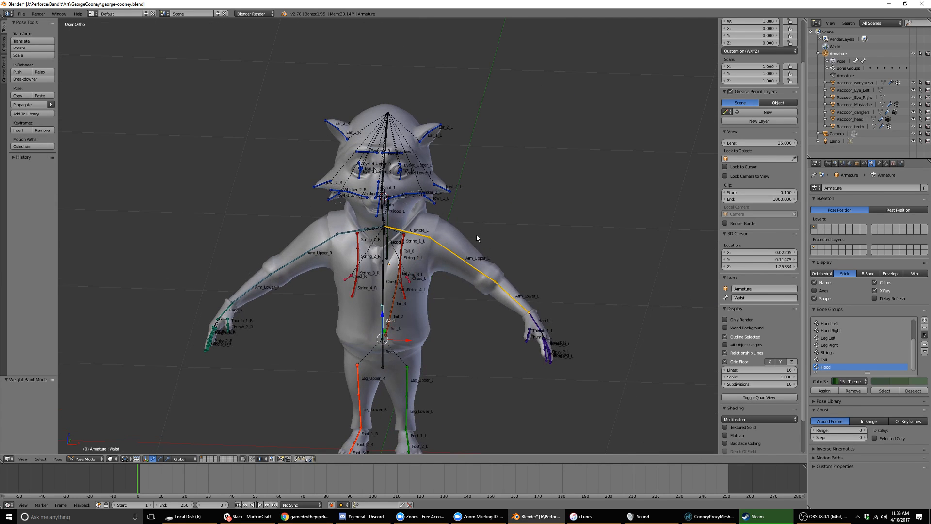
middle_drag(469, 266, 438, 238)
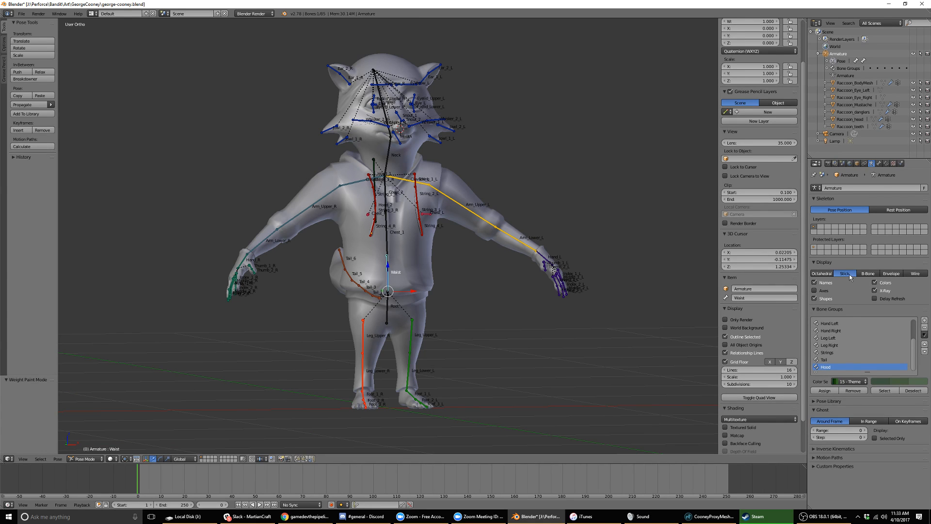
scroll(500, 253, up, 1)
Display the bones as Octahedral and select Arm_Upper_L, Arm_Lower_L and Clavicle_L one after another.
click(821, 274)
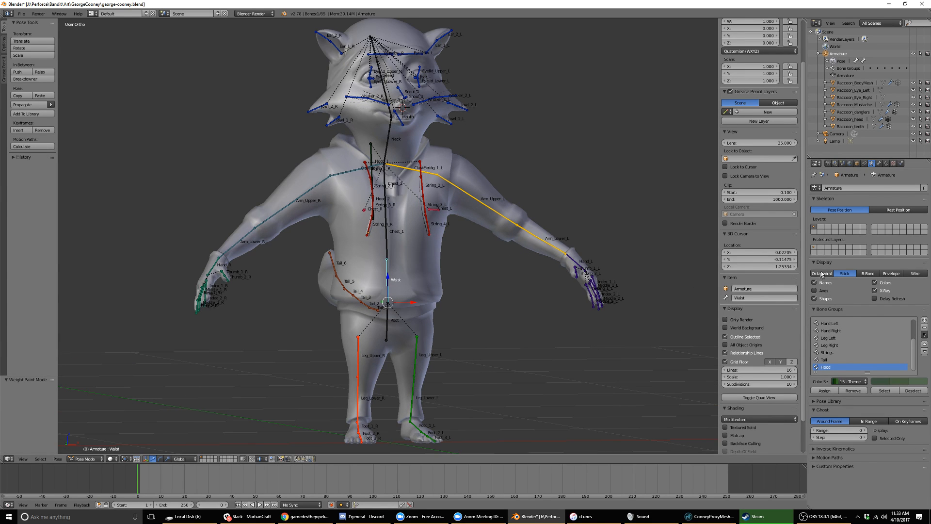
middle_drag(612, 250, 609, 220)
right_click(456, 187)
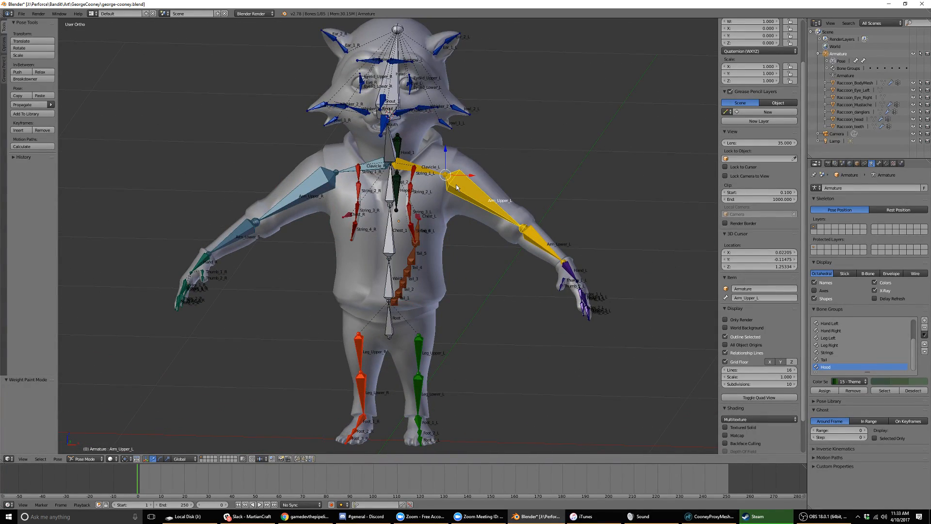
right_click(545, 252)
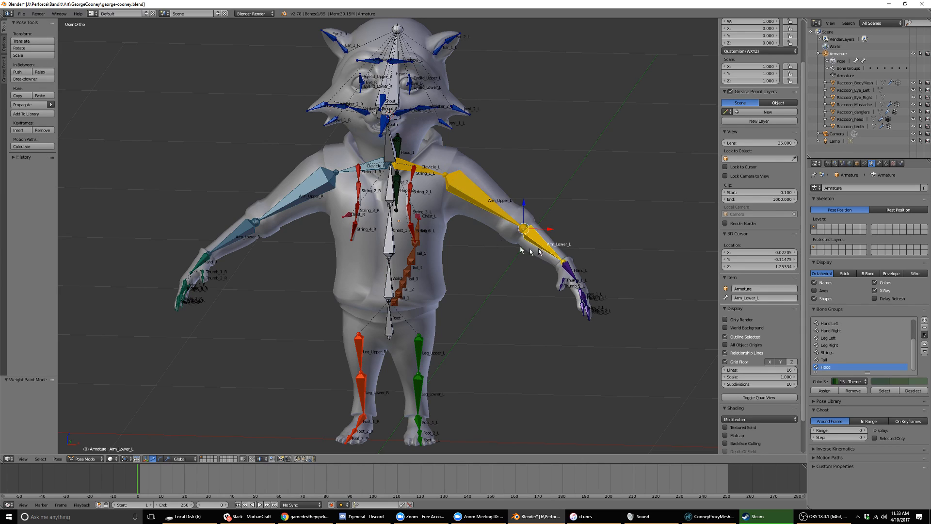
right_click(423, 174)
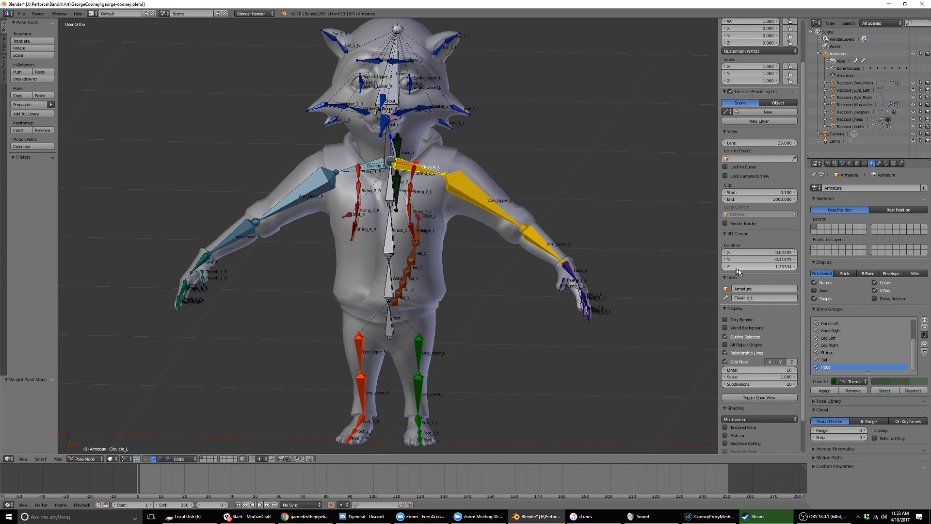
Set the bone display to Stick and select the Arm_Upper_L bone.
click(845, 273)
middle_drag(520, 215, 466, 235)
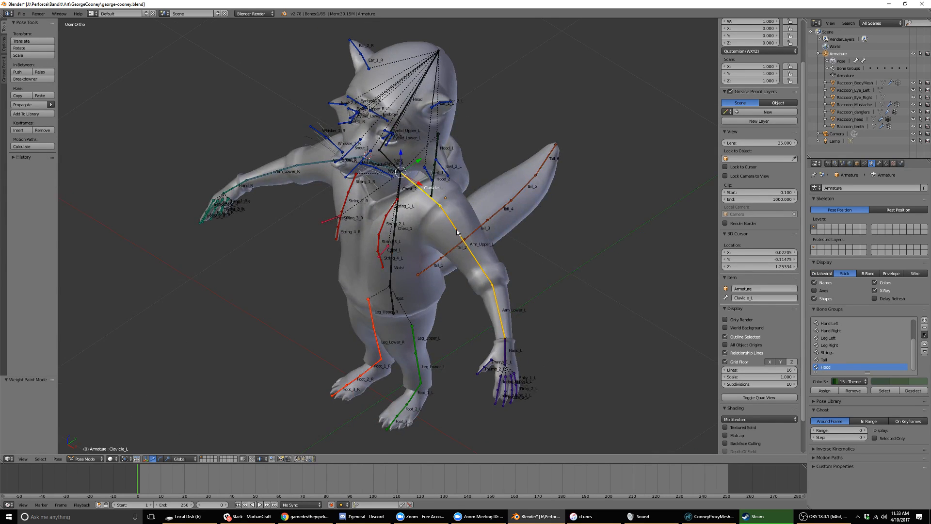
right_click(457, 229)
middle_drag(448, 304, 482, 243)
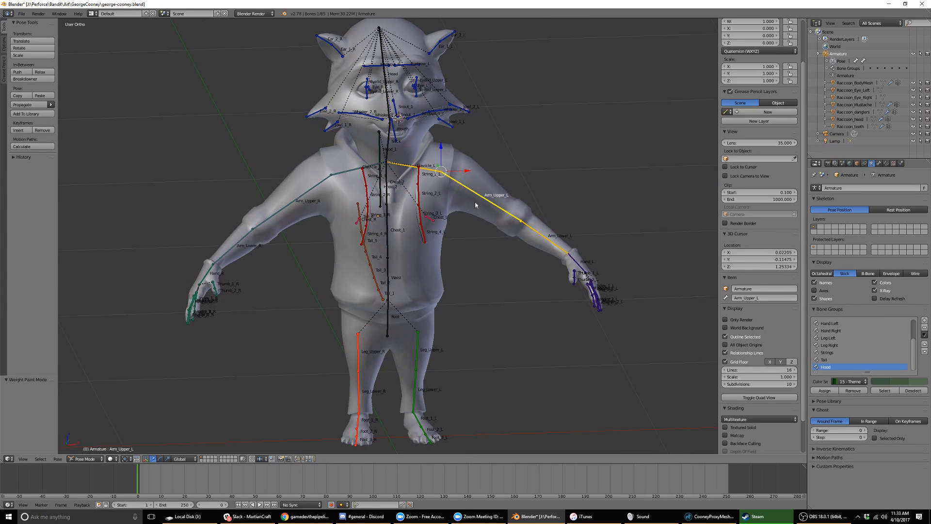
Examine the raccoon's named, color-coded bones from the front and sides, and expand the armature's Pose Library settings.
middle_drag(604, 282, 481, 266)
key(KP_1)
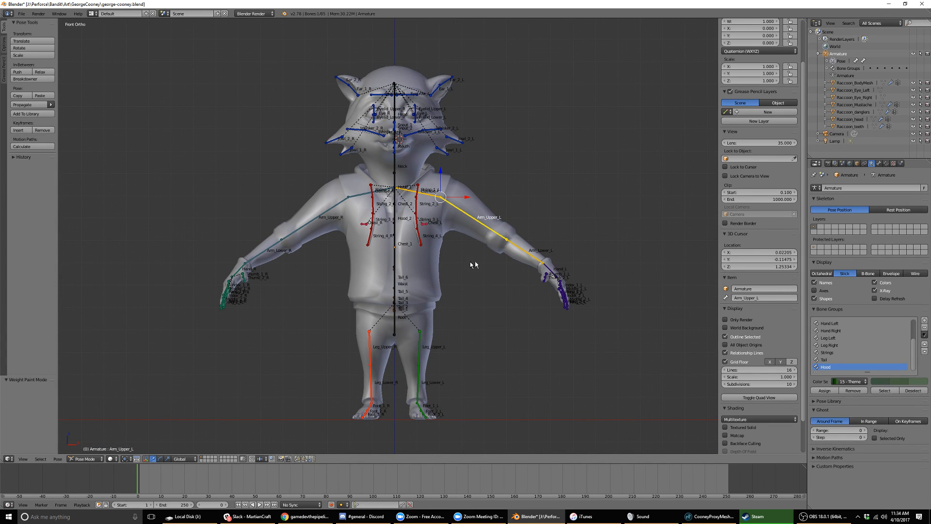
middle_drag(473, 264, 450, 276)
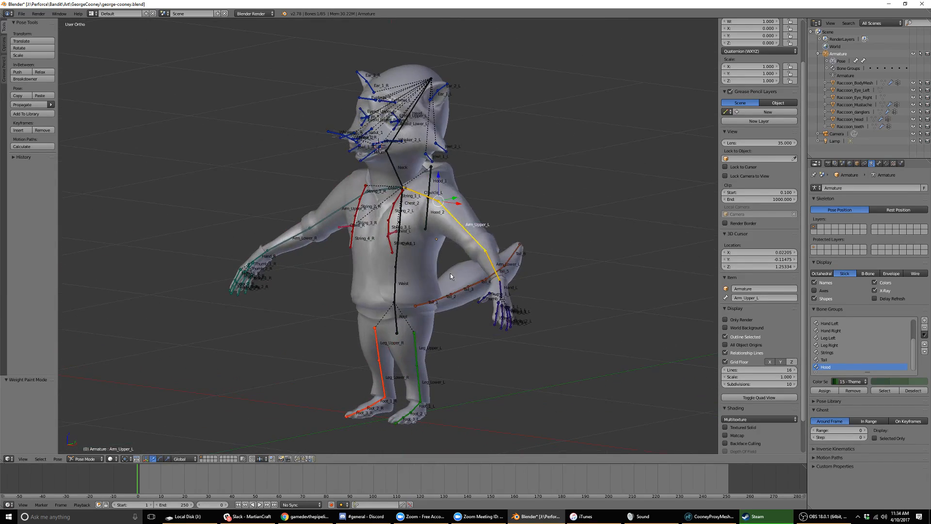
middle_drag(326, 237, 368, 280)
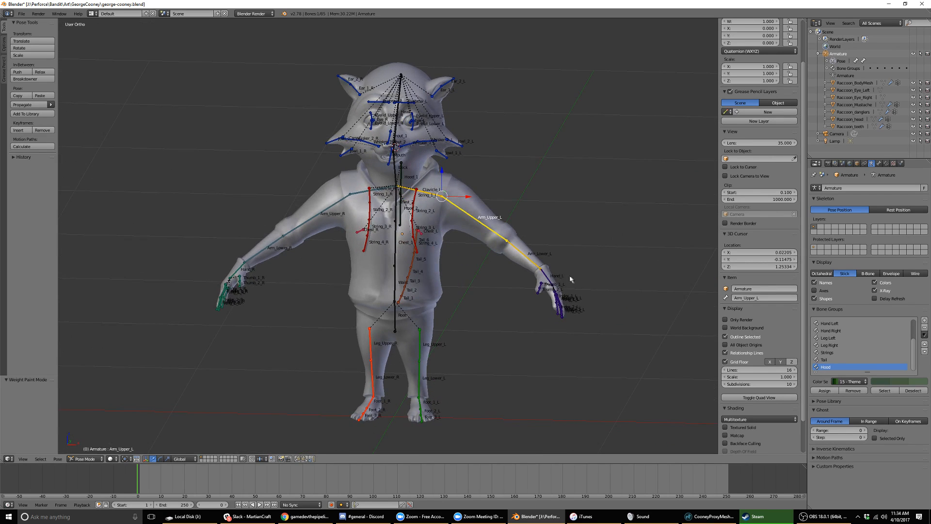
mouse_move(478, 291)
middle_down()
mouse_move(463, 293)
mouse_move(491, 290)
middle_up()
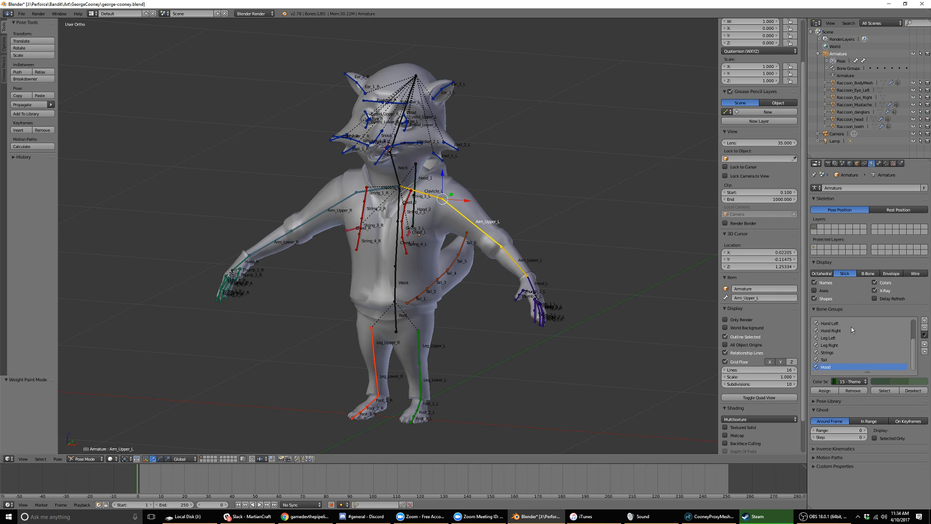
click(815, 401)
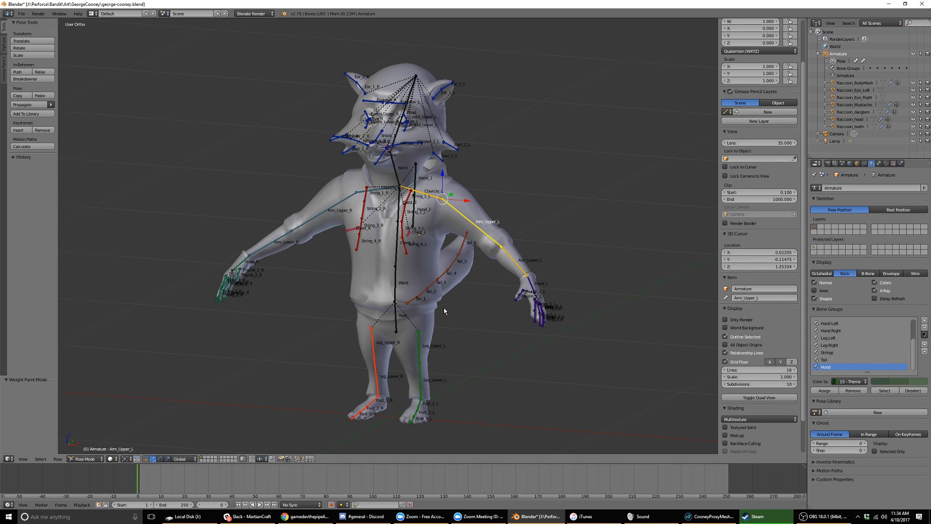
middle_drag(444, 310, 467, 306)
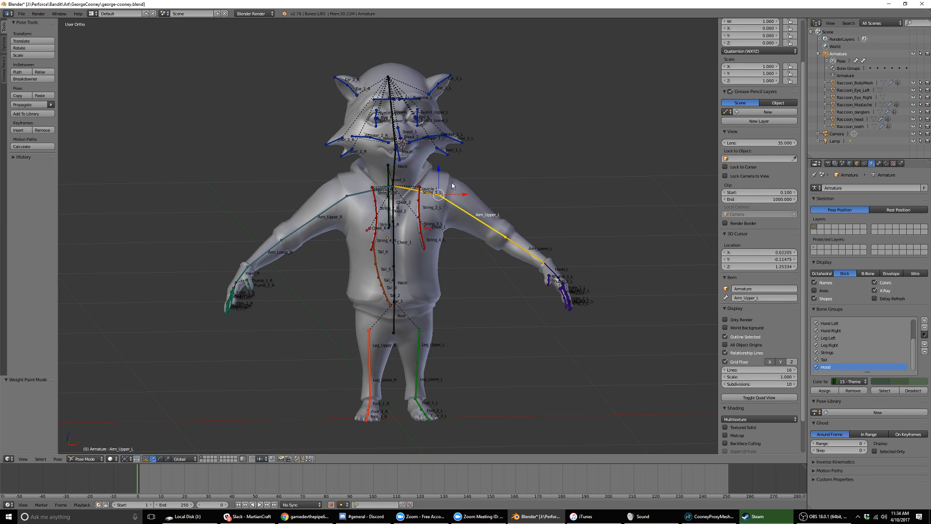
middle_drag(537, 224, 509, 240)
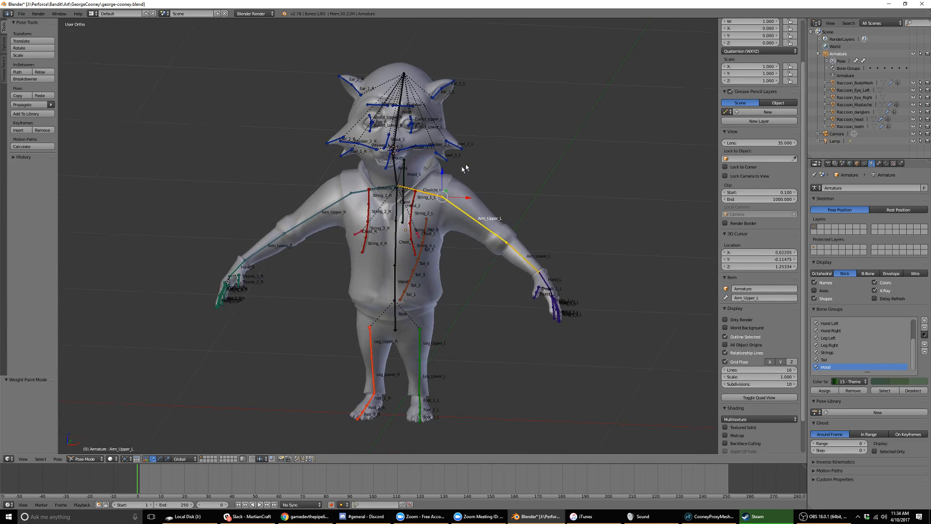
Put Raccoon_BodyMesh into Edit Mode and examine how its wireframe lines up with the bones from the front and side.
scroll(465, 168, up, 3)
right_click(496, 213)
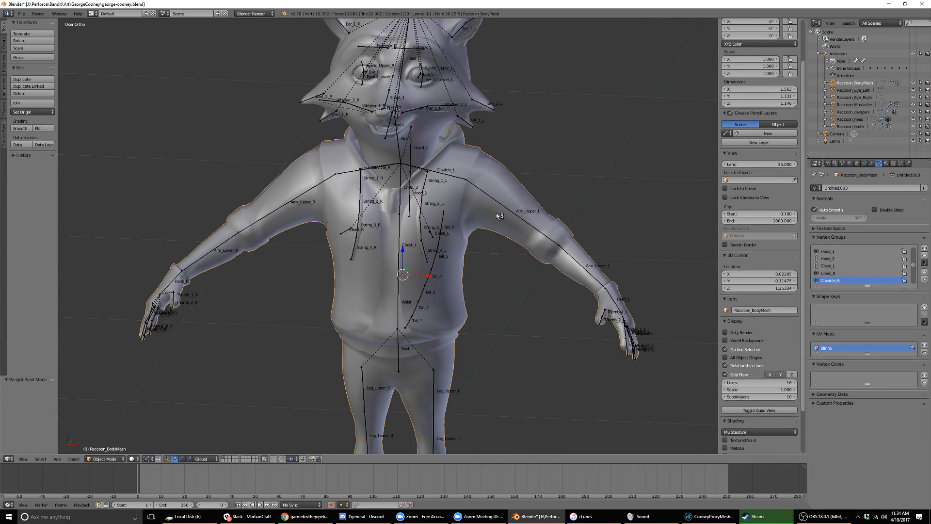
key(Tab)
middle_drag(600, 201, 614, 199)
scroll(550, 203, down, 1)
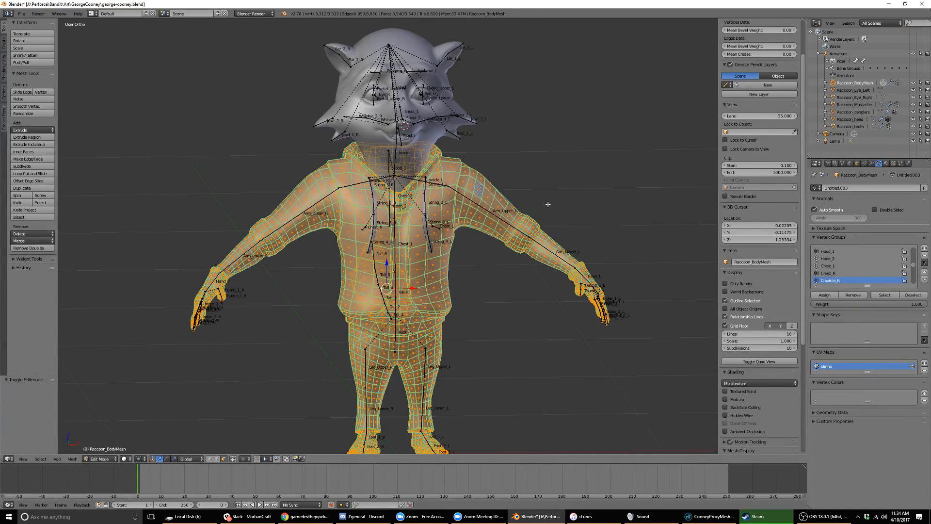
key(KP_1)
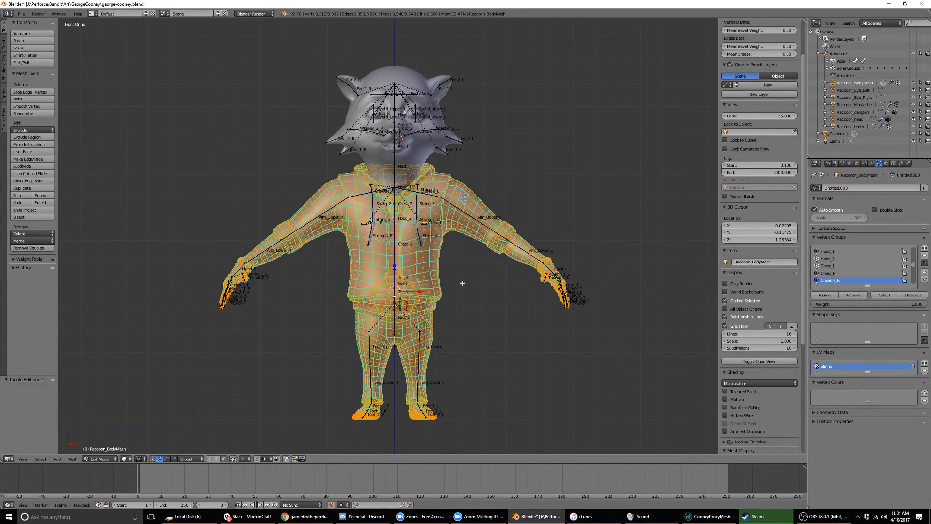
shift+middle_drag(464, 287, 462, 267)
scroll(462, 266, up, 1)
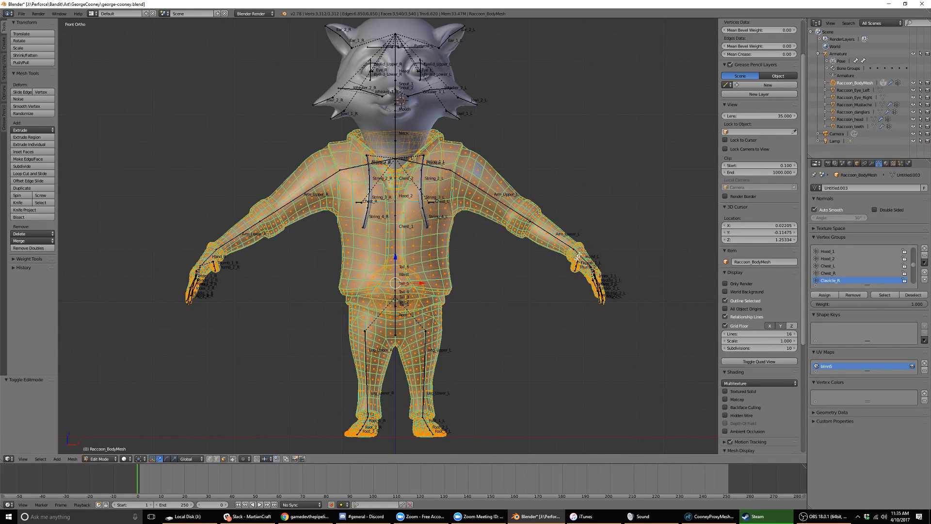
middle_drag(578, 257, 456, 228)
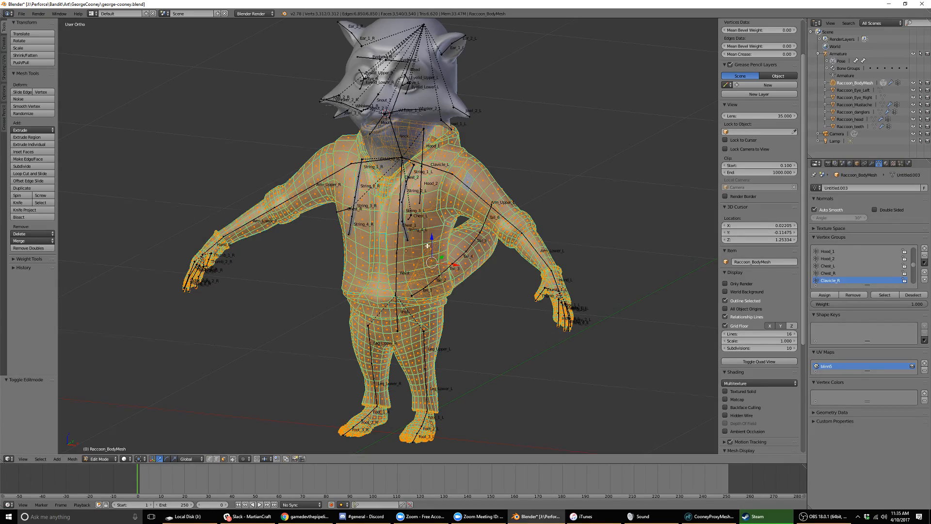
middle_drag(427, 245, 442, 188)
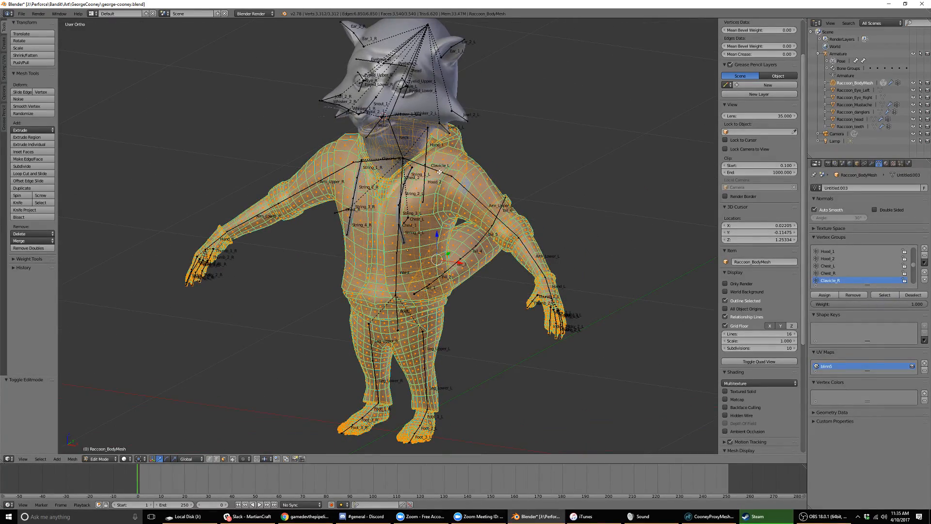
Return to the armature and try to rotate the Clavicle_L bone about the Y axis.
key(Tab)
right_click(441, 173)
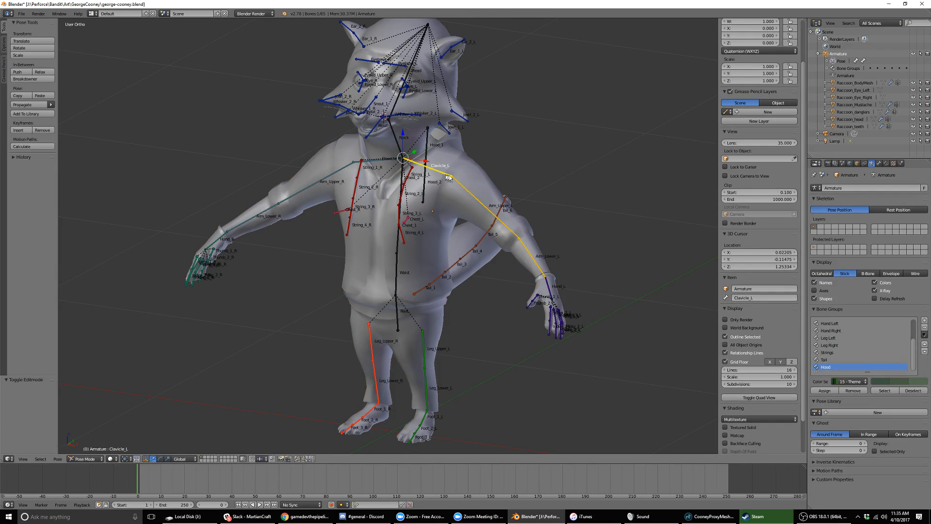
key(r)
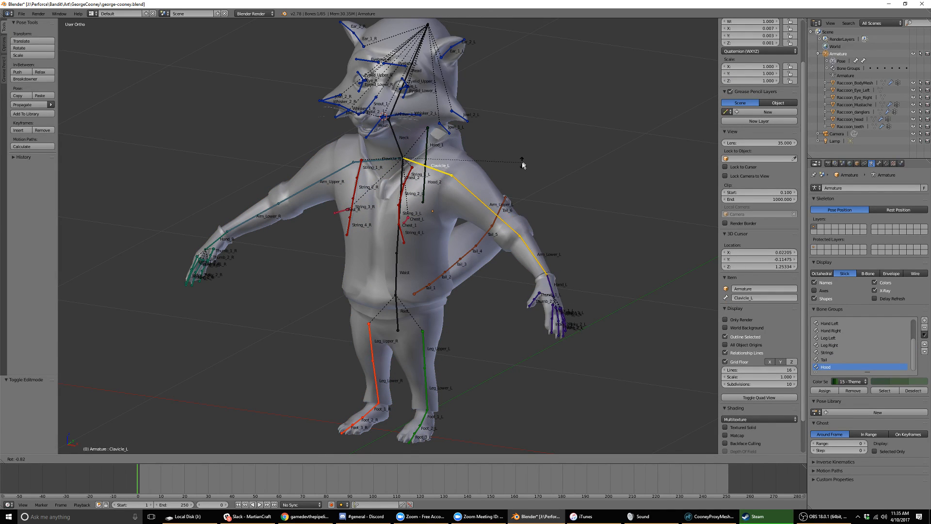
key(y)
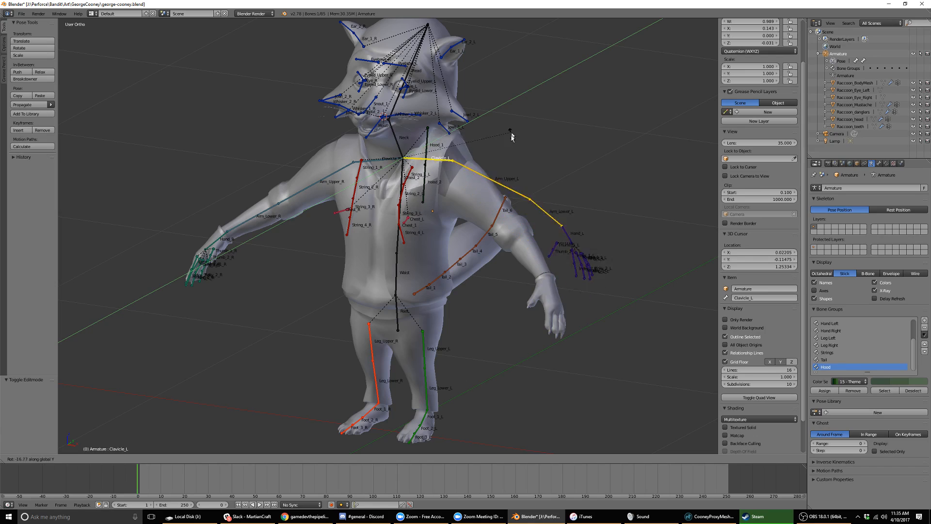
key(Escape)
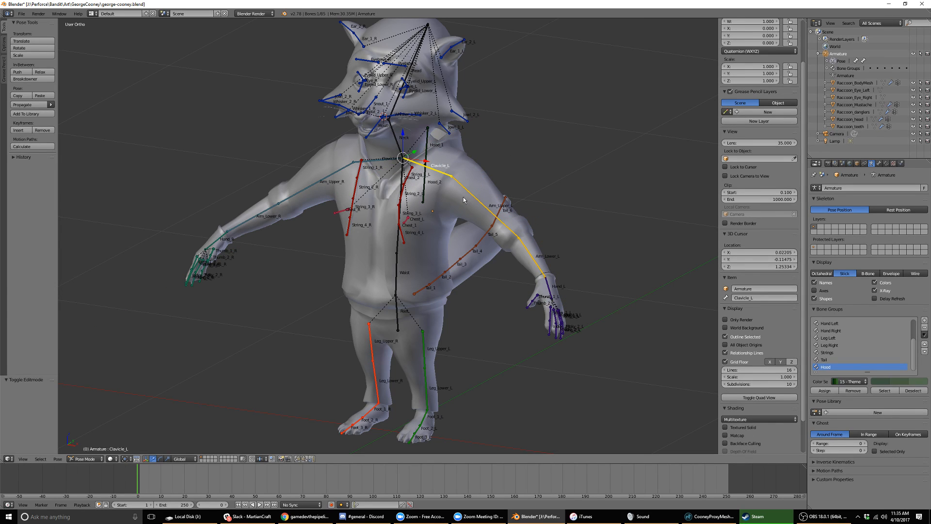
Select the Arm_Upper_L bone and put Raccoon_BodyMesh into Weight Paint mode.
right_click(469, 195)
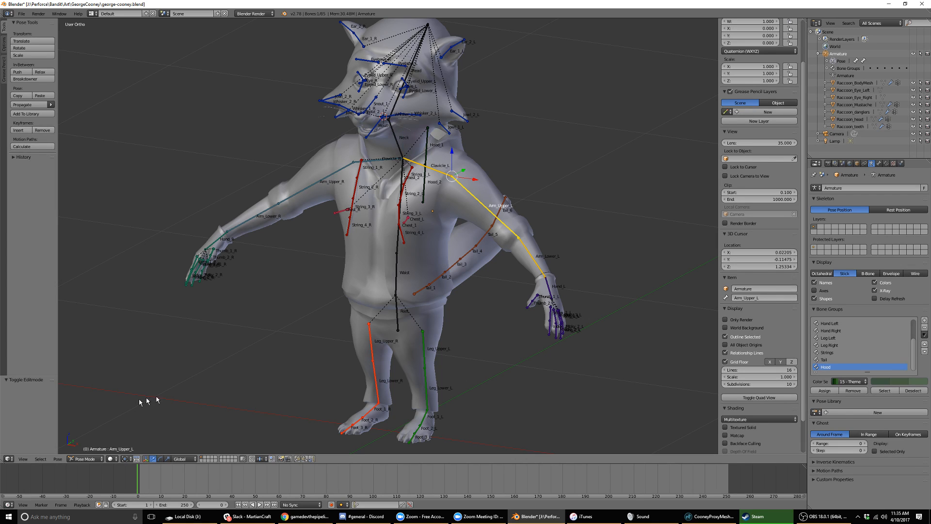
click(85, 459)
right_click(343, 308)
click(104, 459)
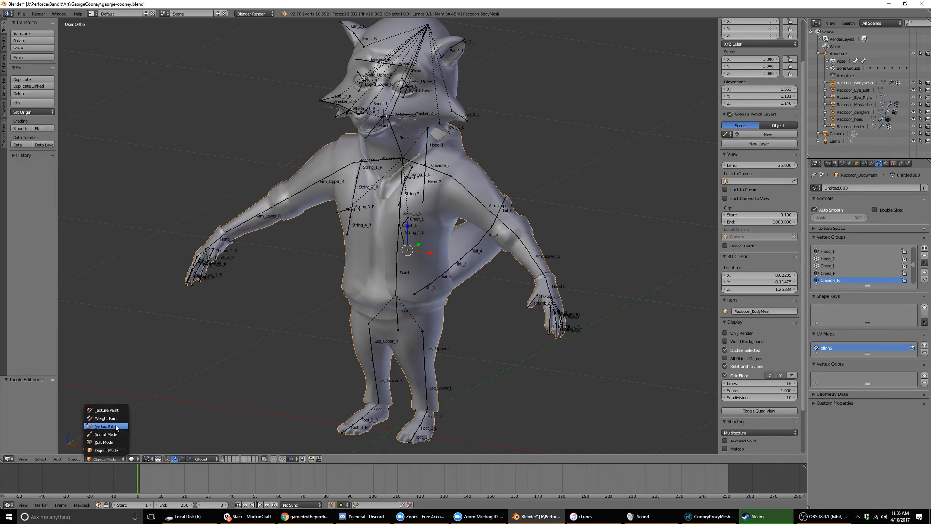
click(116, 420)
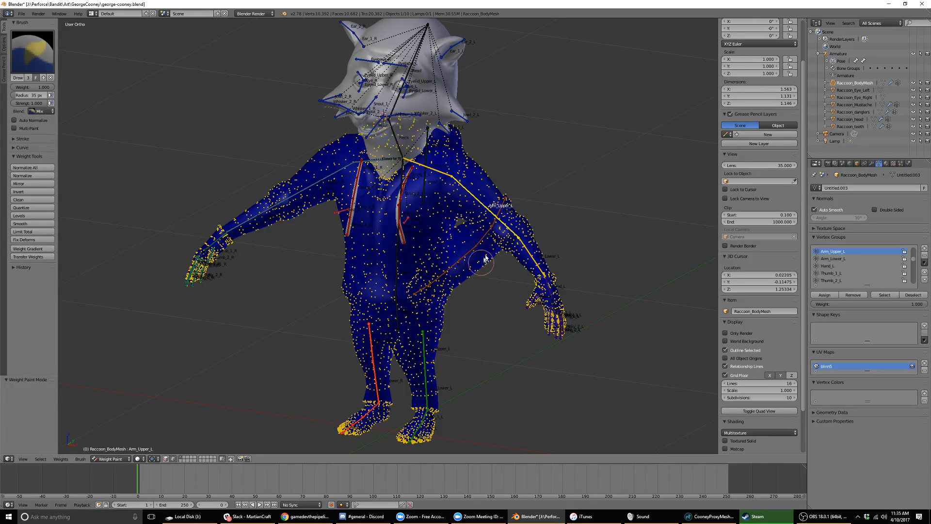
Turn off vertex selection masking and display the weights of Clavicle_L, Arm_Upper_L and Arm_Lower_L one after another.
right_click(455, 190)
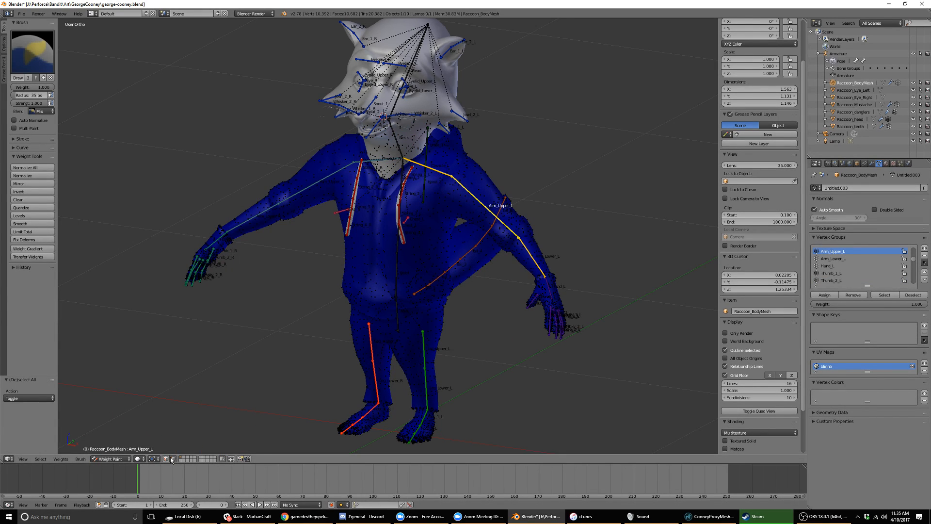
click(173, 459)
right_click(443, 173)
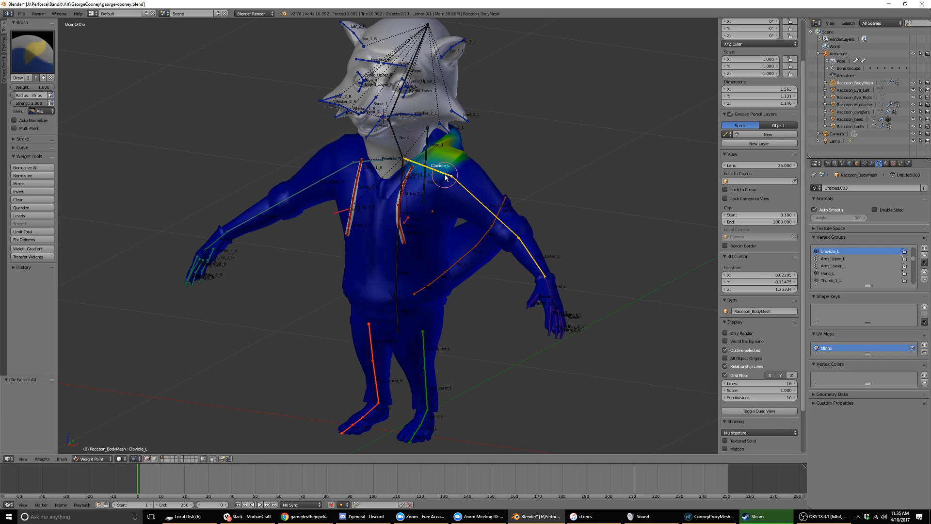
right_click(462, 188)
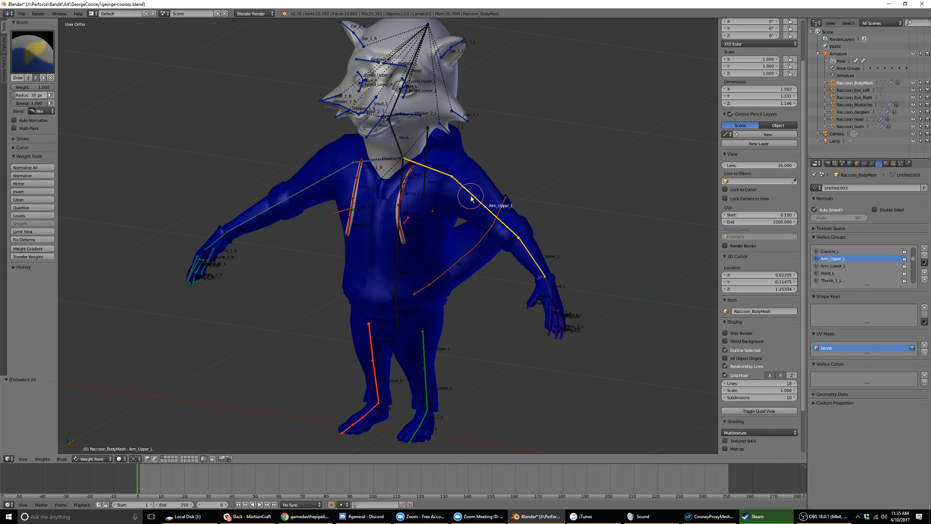
right_click(522, 247)
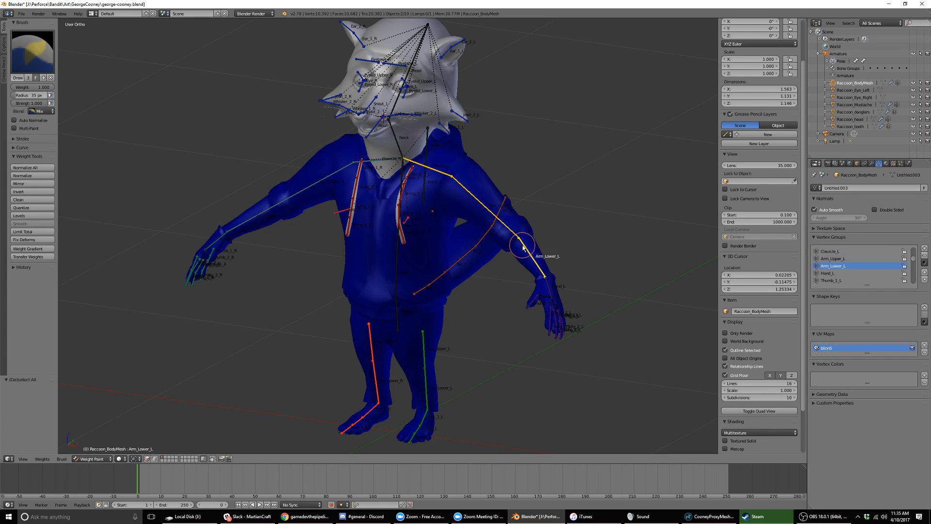
Show the weight painting mirror options and switch to Raccoon_head in Weight Paint mode.
click(4, 46)
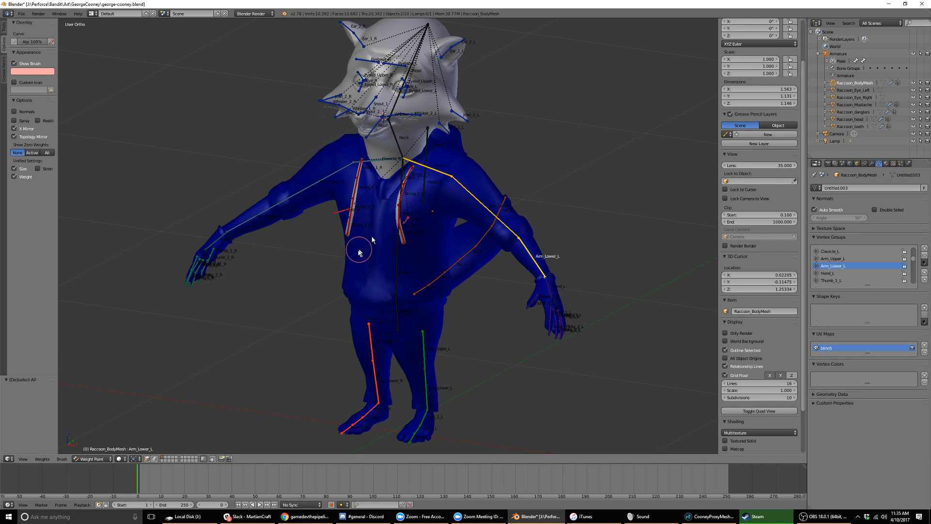
click(90, 458)
click(89, 451)
right_click(424, 103)
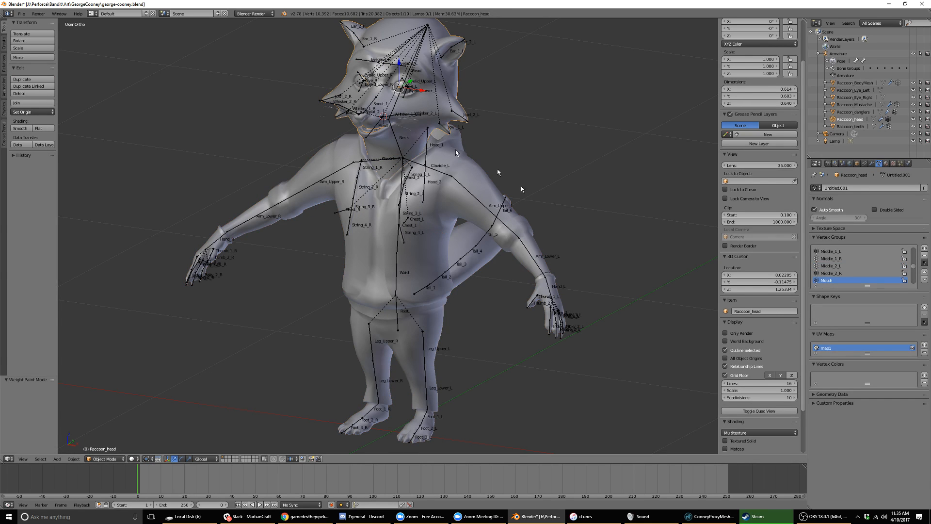
middle_drag(401, 254, 445, 233)
key(KP_1)
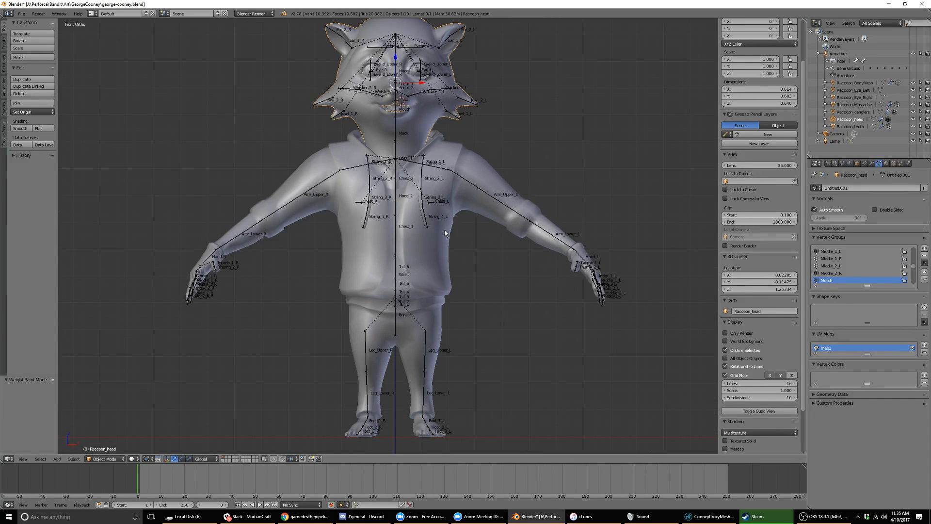
shift+middle_drag(464, 196, 458, 330)
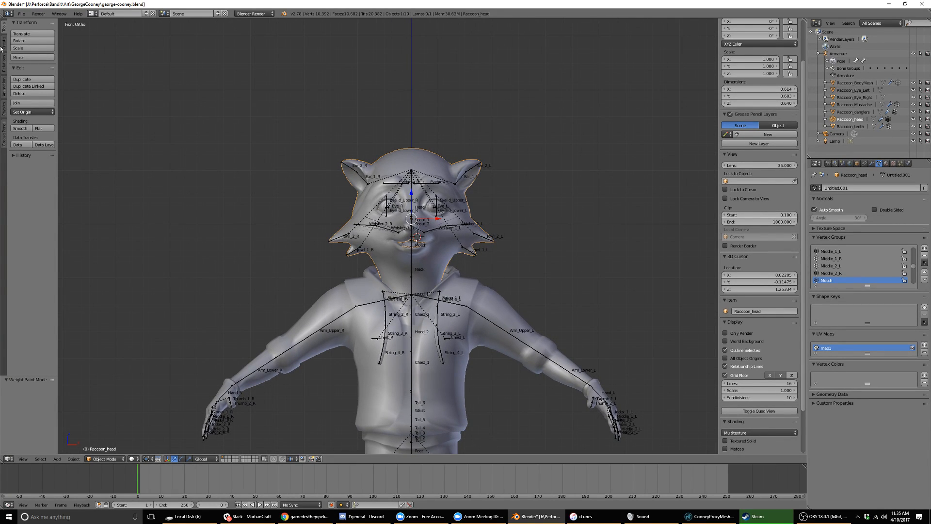
click(104, 459)
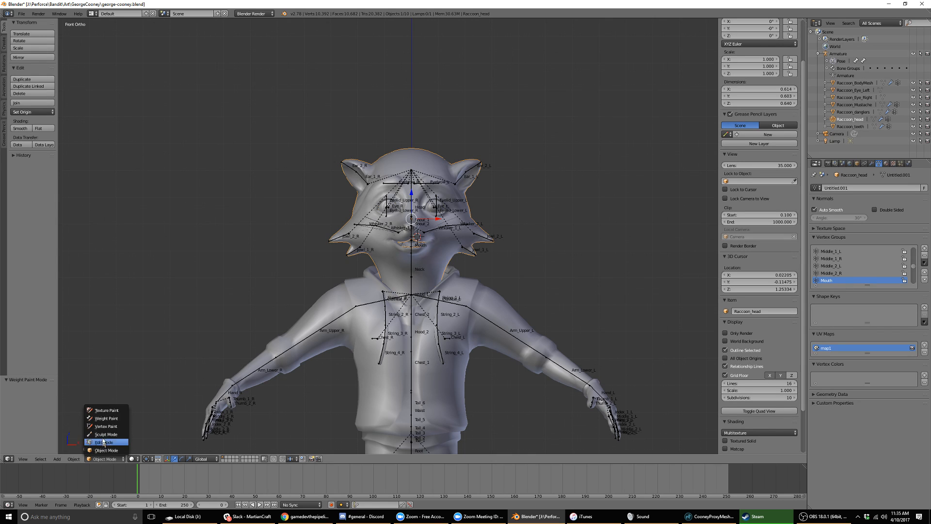
click(105, 418)
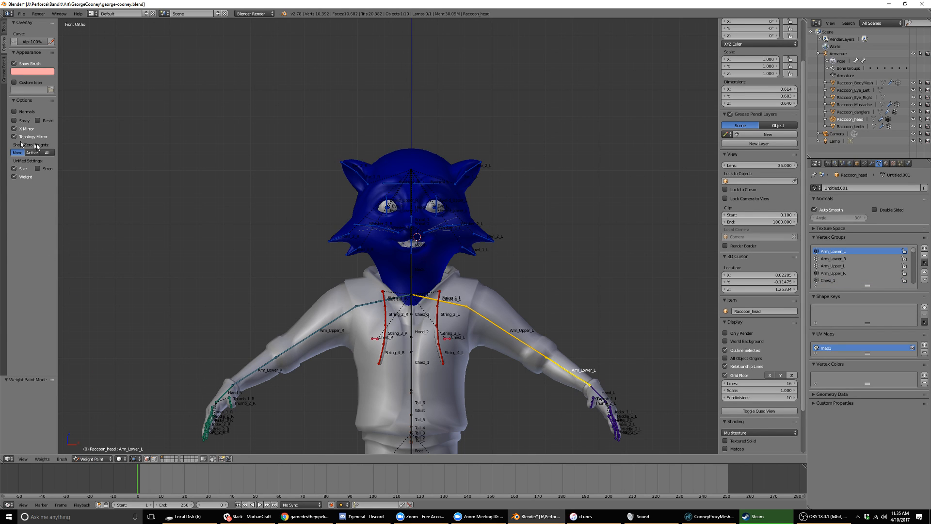
scroll(476, 253, up, 2)
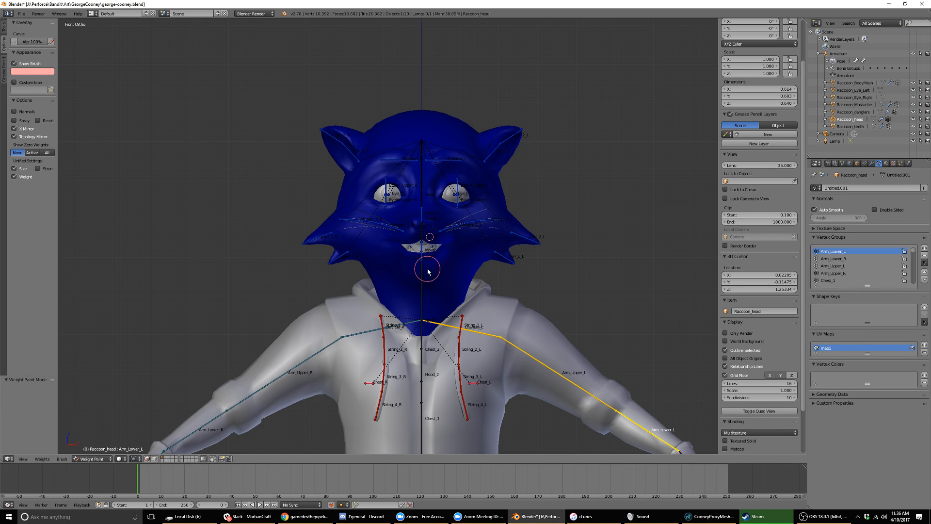
Switch weight painting back to Raccoon_BodyMesh and make the Arm_Upper_L bone active.
key(ctrl+Tab)
right_click(523, 363)
key(ctrl+Tab)
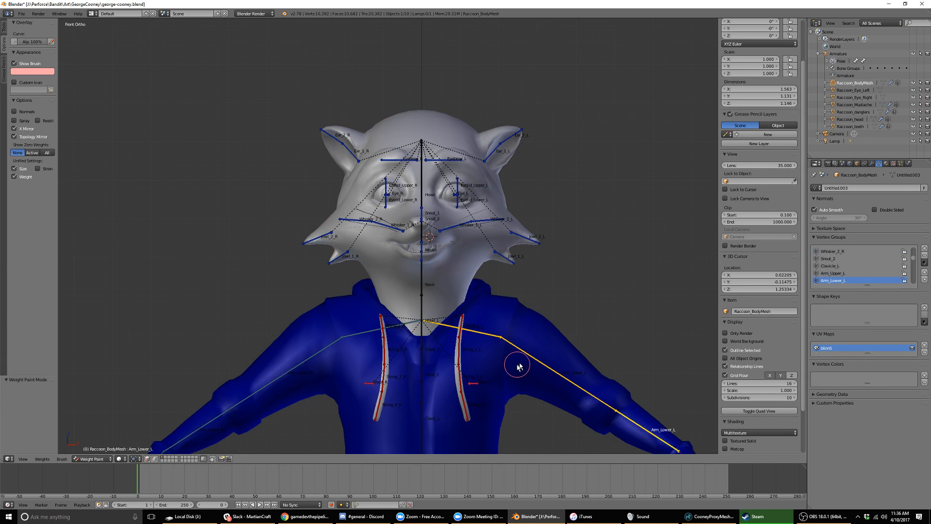
shift+middle_drag(537, 322, 449, 187)
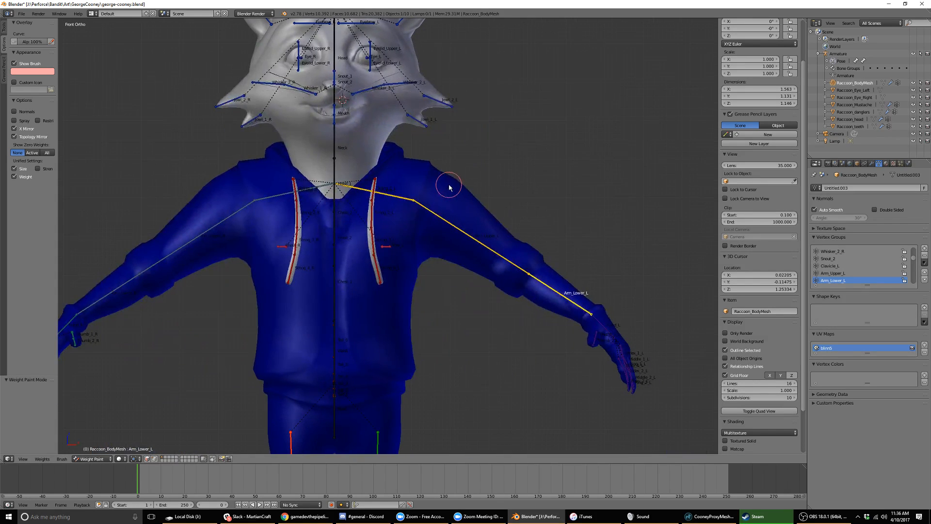
ctrl+right_click(447, 222)
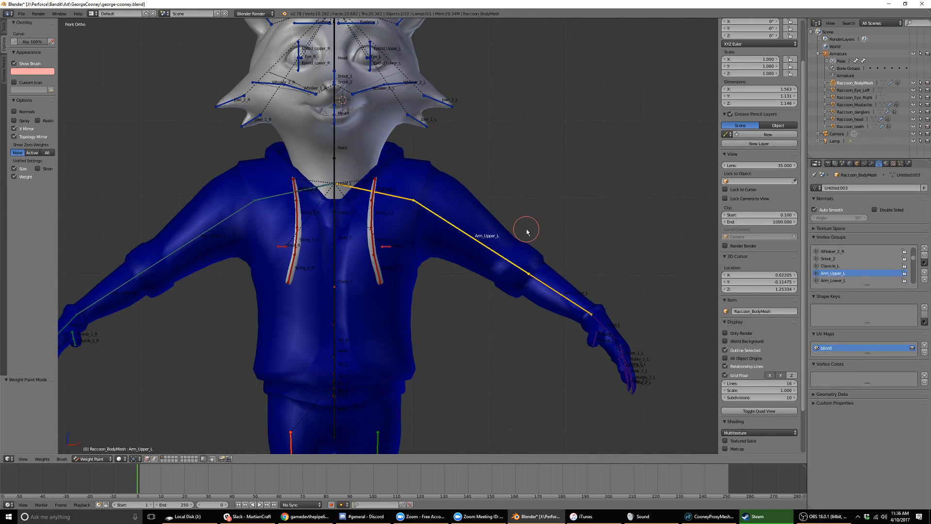
Put the body mesh into Edit Mode and select the vertical face loop around the character's left shoulder, where the sleeve meets the torso.
key(Tab)
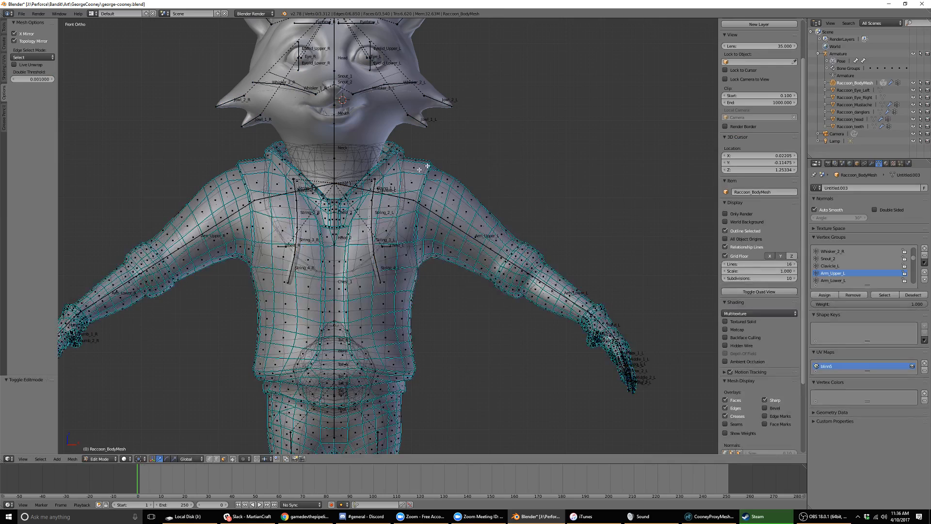
scroll(433, 211, up, 2)
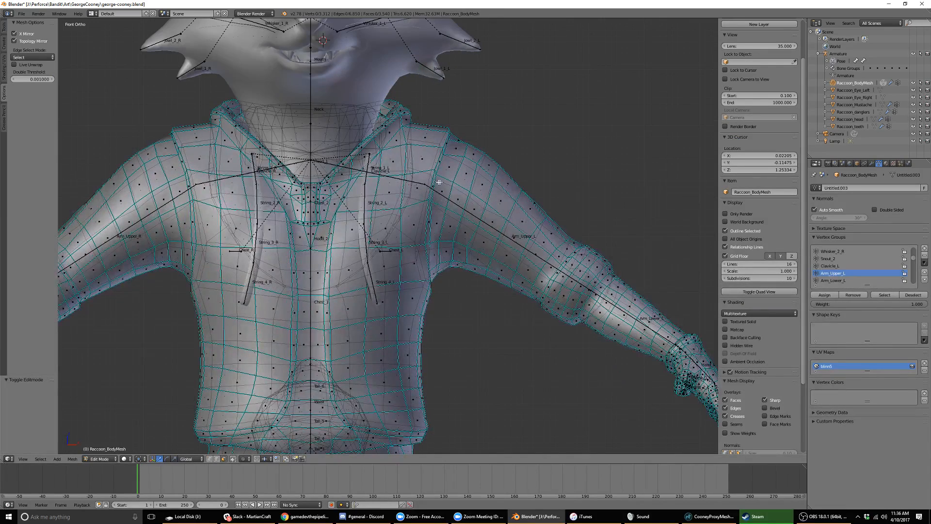
alt+click(440, 192)
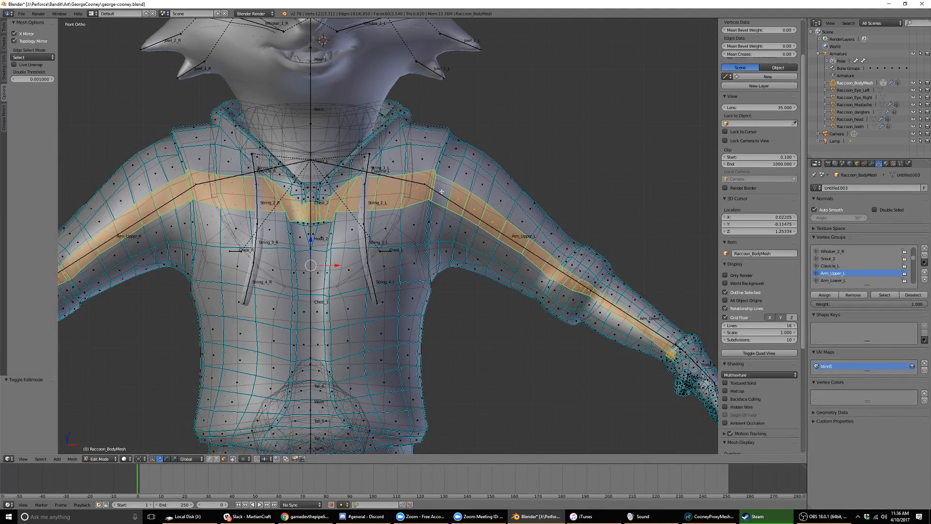
alt+right_click(442, 191)
alt+right_click(442, 192)
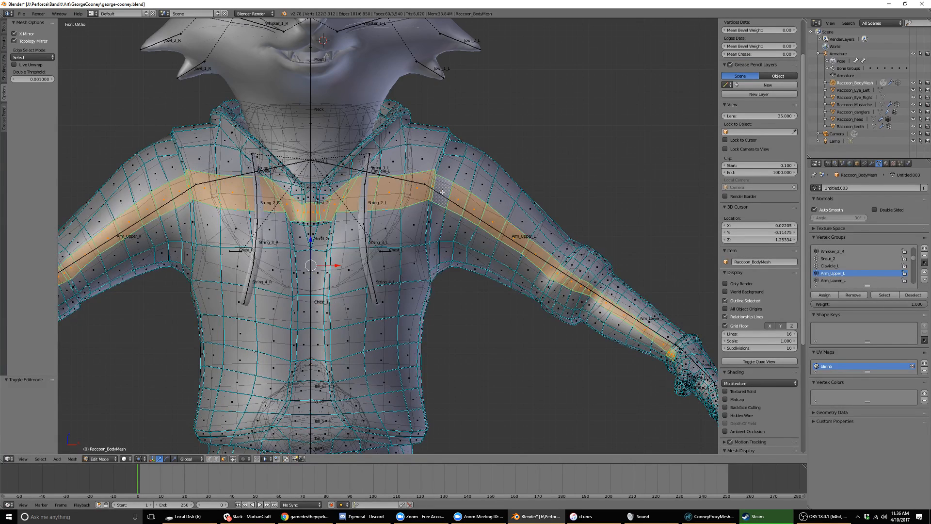
alt+right_click(442, 192)
alt+right_click(442, 193)
alt+right_click(442, 192)
alt+right_click(450, 167)
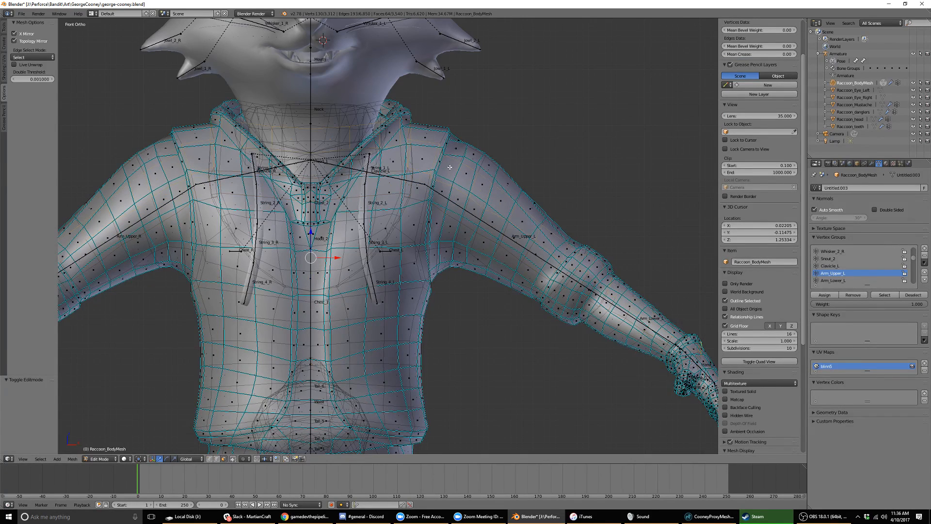
alt+right_click(451, 160)
alt+right_click(451, 155)
alt+right_click(451, 154)
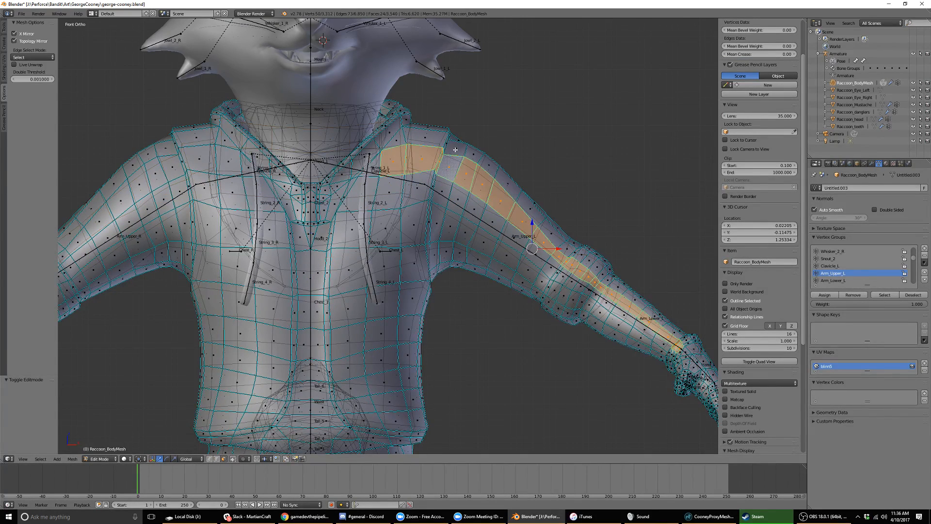
alt+right_click(456, 149)
Grow the shoulder face loop selection once to include the neighbouring faces.
middle_drag(595, 219, 458, 175)
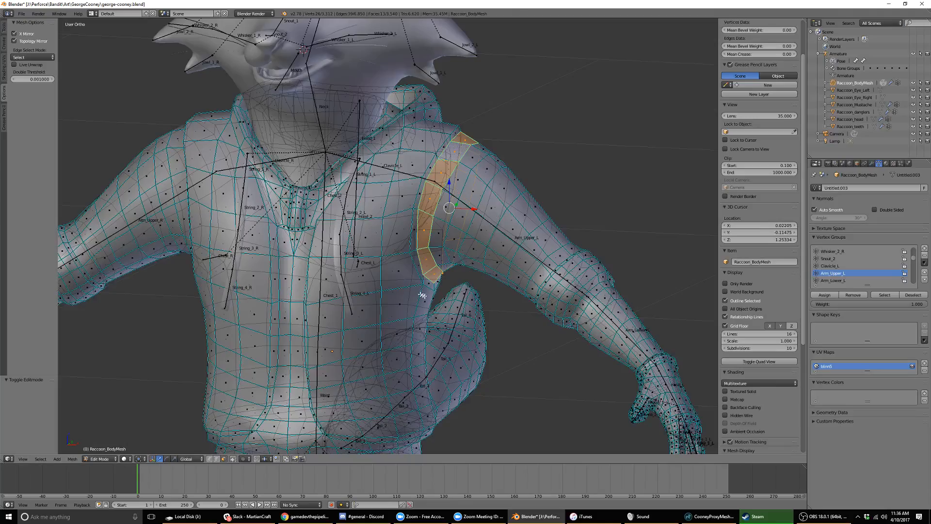
middle_drag(422, 295, 439, 287)
key(ctrl+KP_Add)
middle_drag(435, 191, 446, 229)
middle_drag(500, 268, 483, 272)
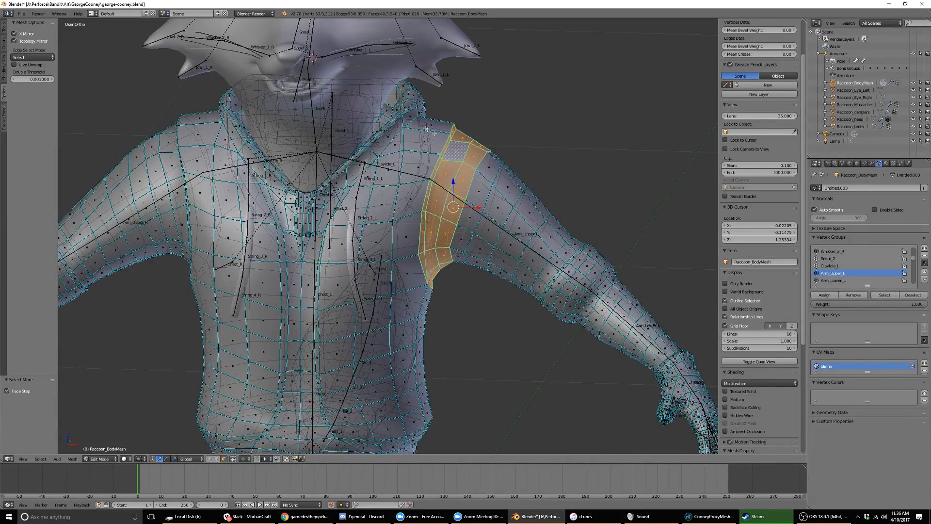
Hide the selected left shoulder faces, and select the separated left arm with seam-delimited linked selection and hide it too.
key(KP_1)
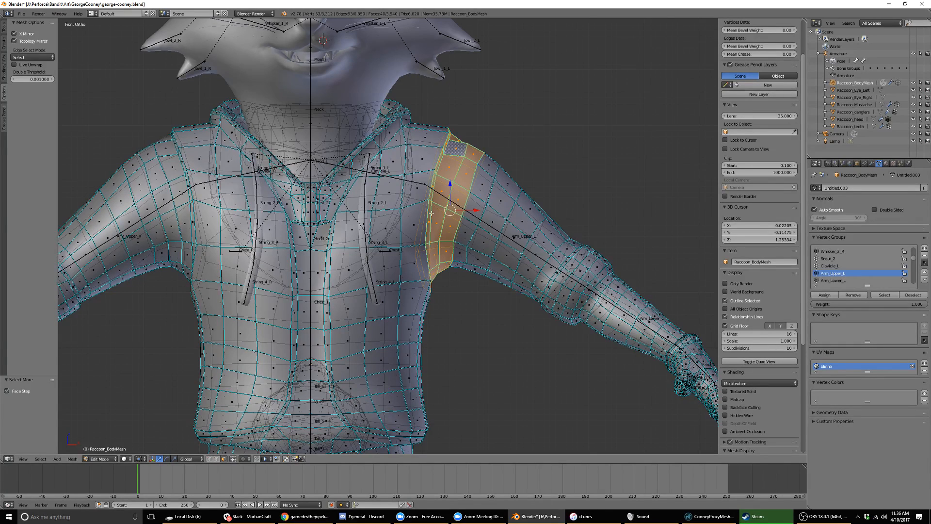
key(h)
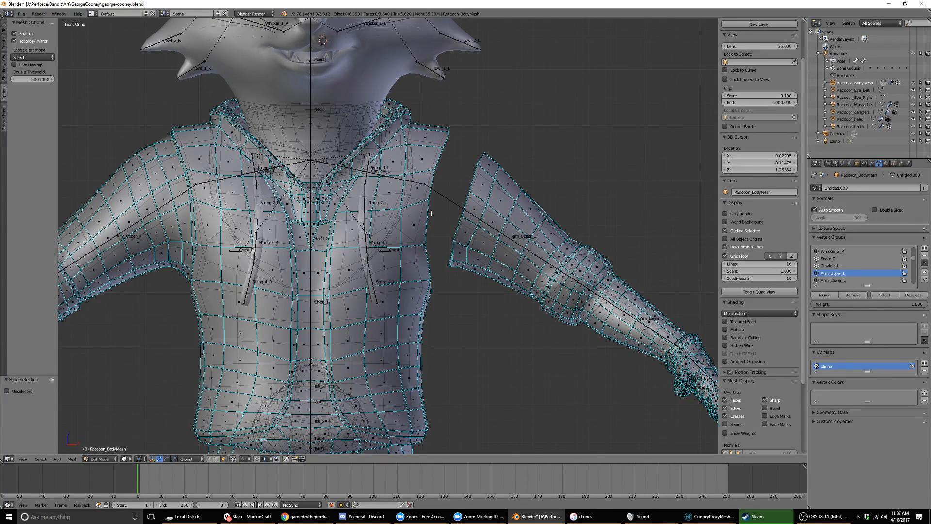
right_click(477, 212)
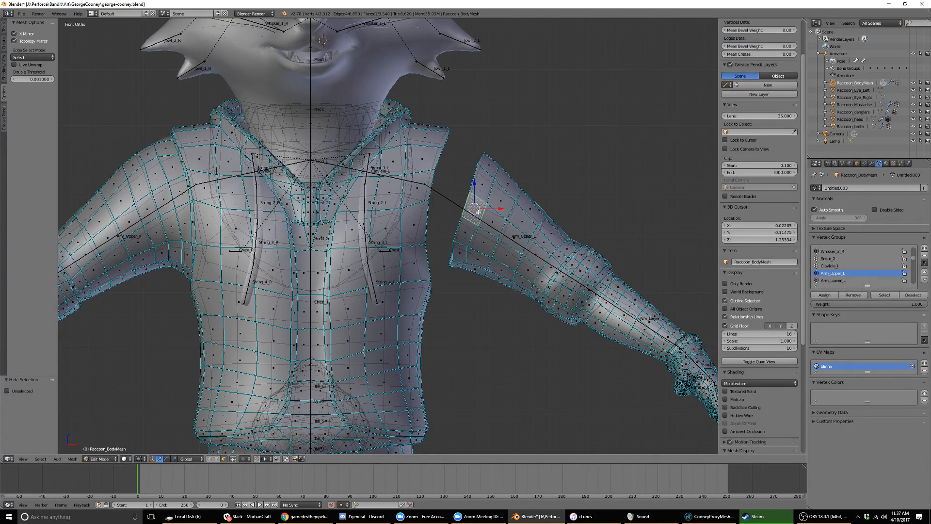
key(ctrl+l)
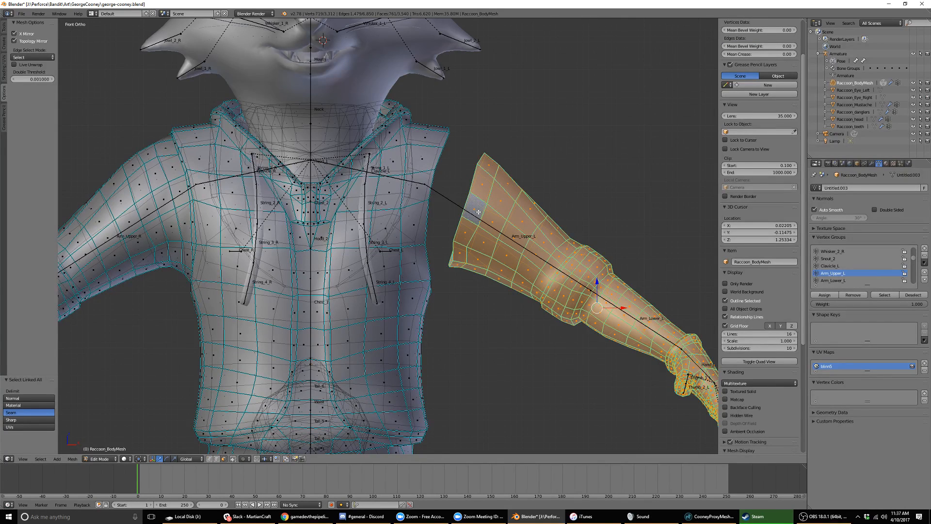
key(h)
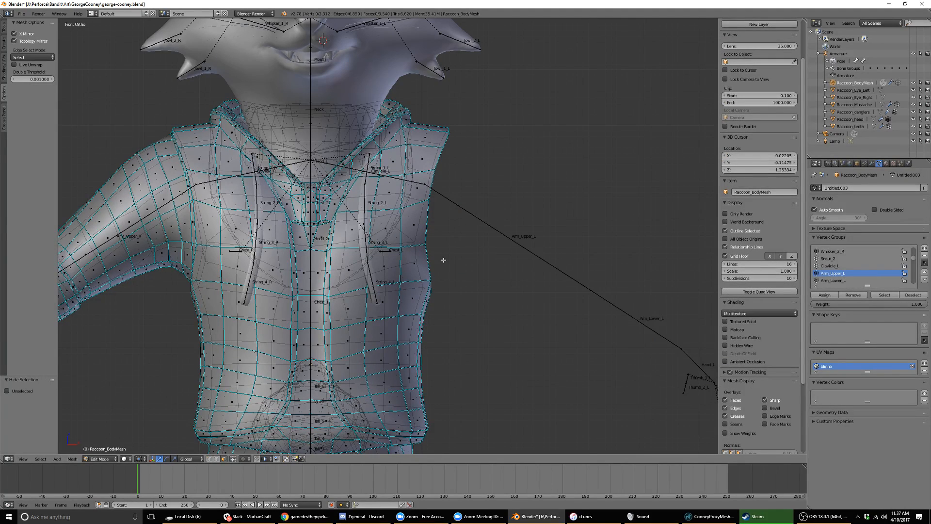
Reveal the hidden faces and isolate the left arm with its shoulder ring by hiding all unselected faces.
key(alt+h)
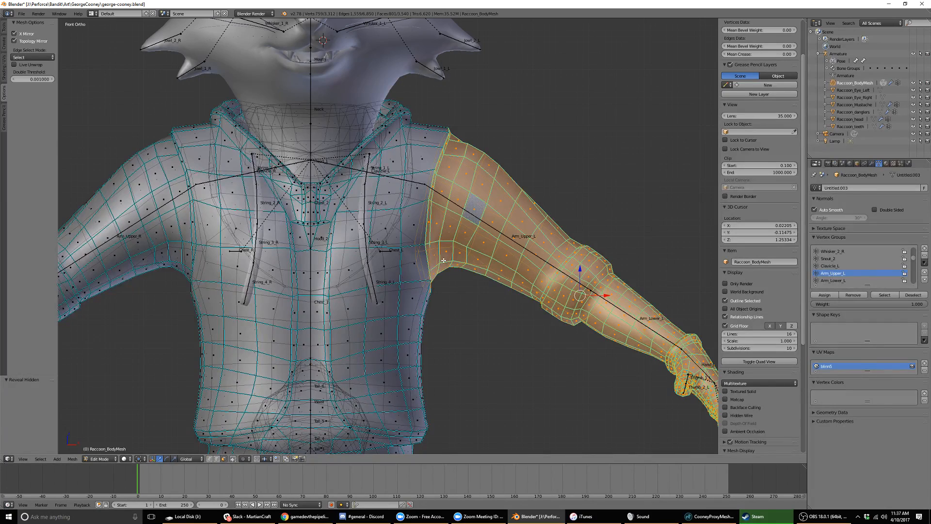
key(shift+h)
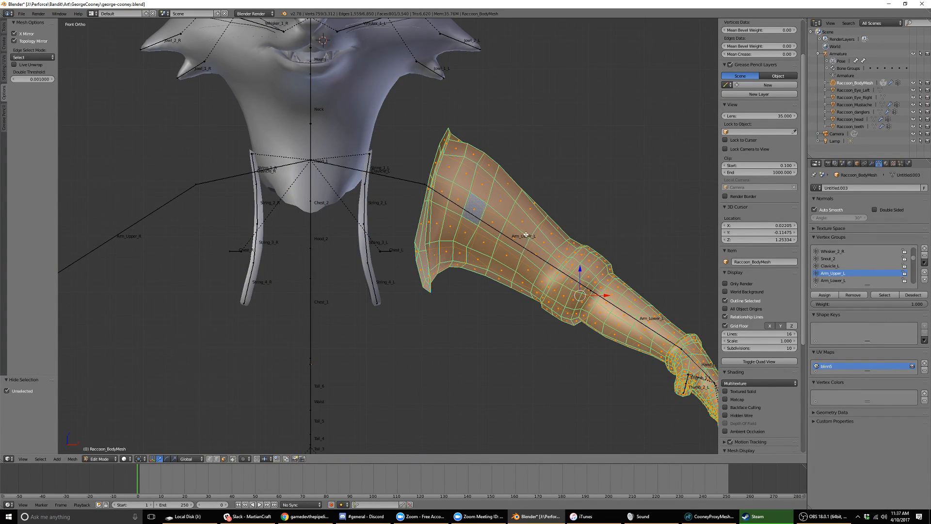
shift+middle_drag(527, 236, 465, 214)
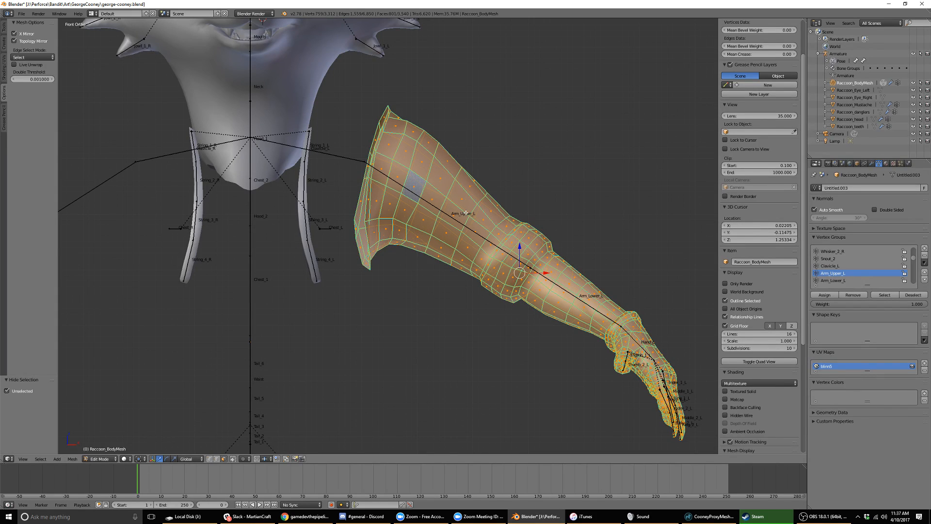
Deselect the left arm, reveal the rest of the body mesh as the selection, and hide the unselected arm.
key(a)
key(alt+h)
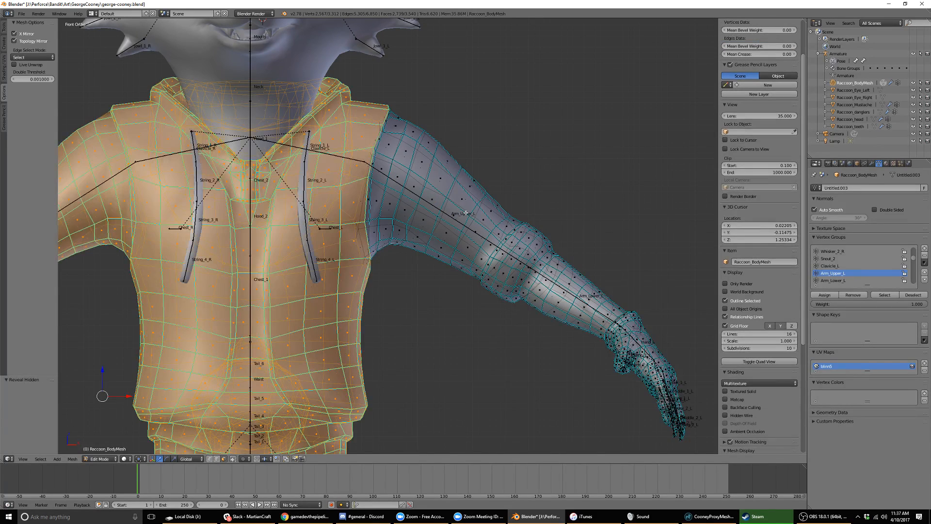
scroll(466, 213, down, 2)
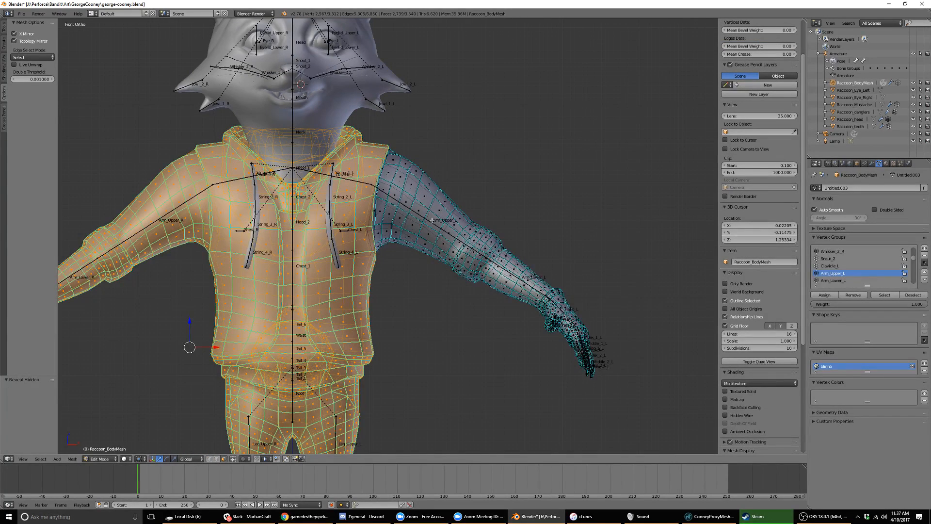
key(h)
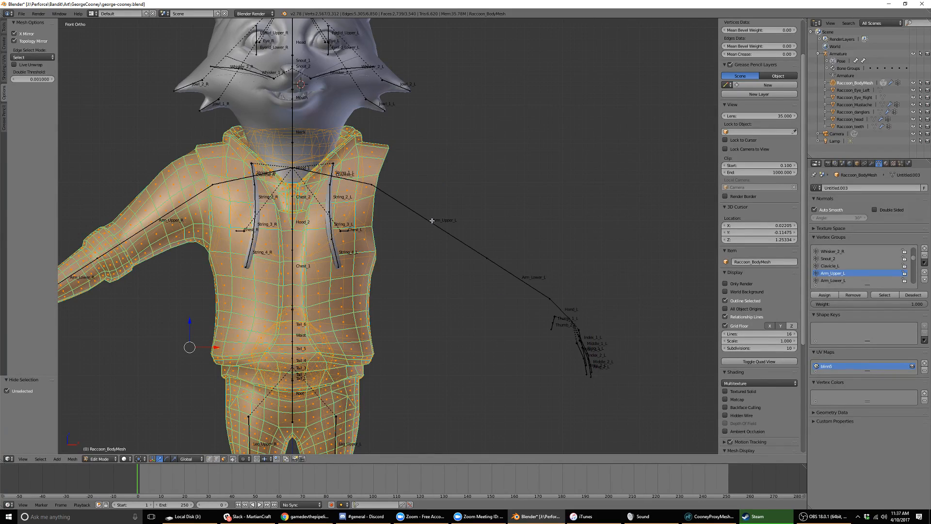
Select the vertical face loop around the character's right upper arm near the shoulder and grow the selection twice.
middle_drag(211, 127, 368, 173)
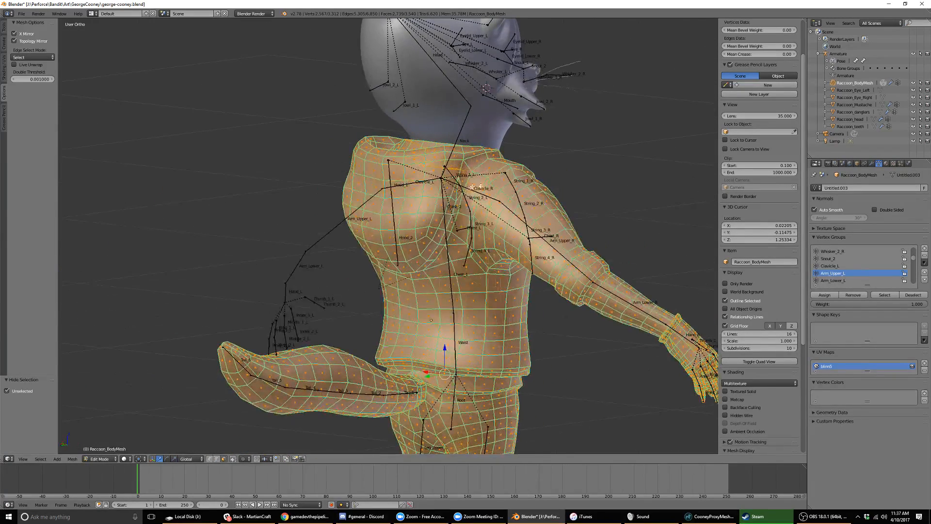
alt+right_click(500, 204)
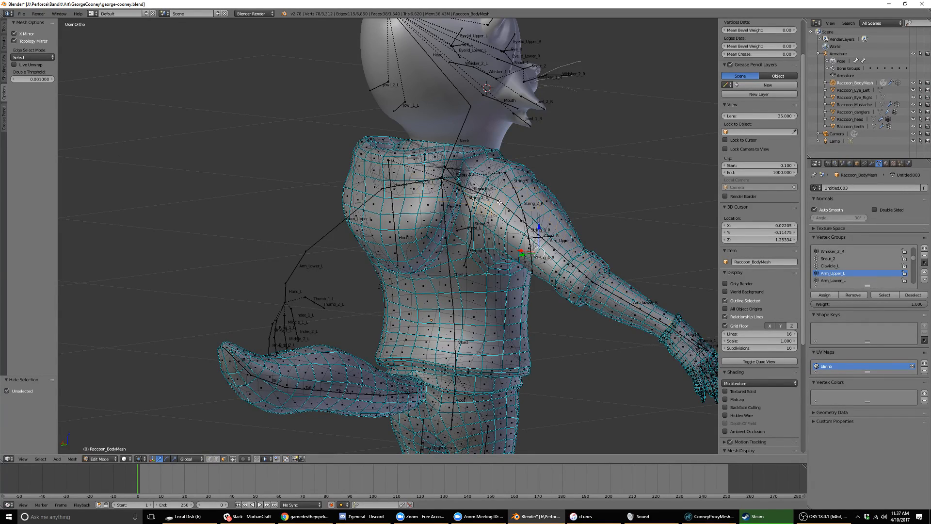
key(KP_1)
scroll(194, 165, up, 3)
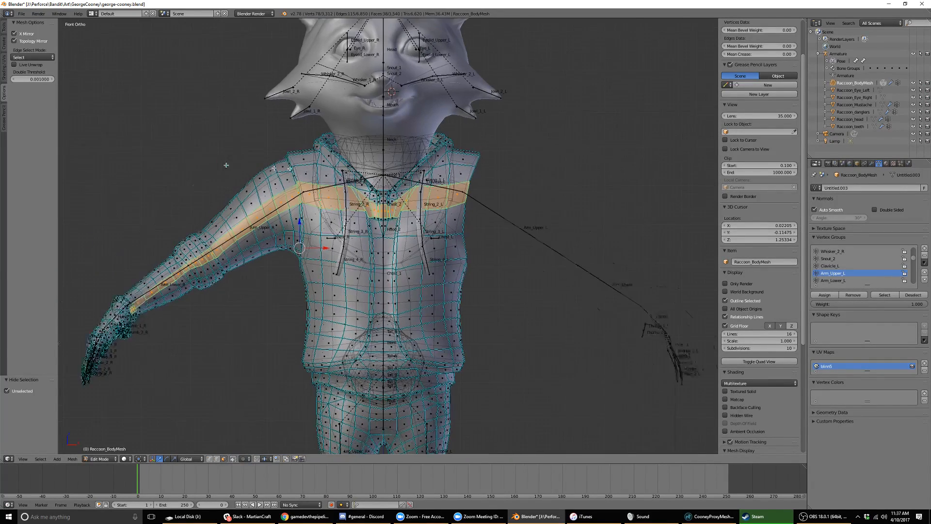
shift+middle_drag(256, 156, 418, 225)
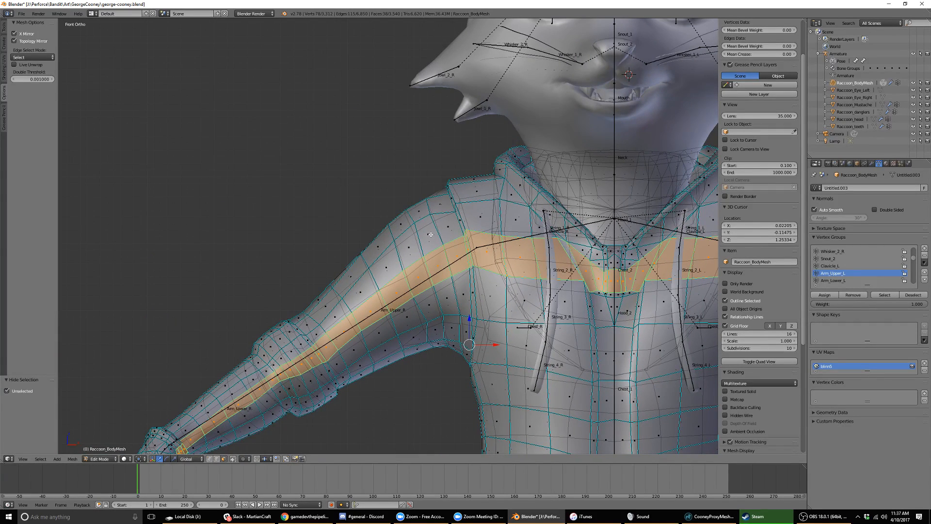
alt+right_click(429, 234)
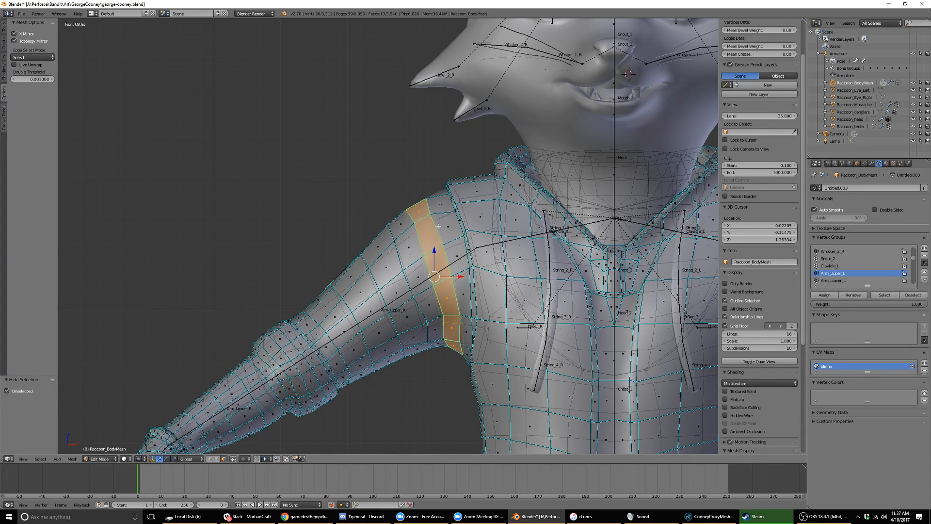
key(ctrl+KP_Add)
key(ctrl+KP_Add)
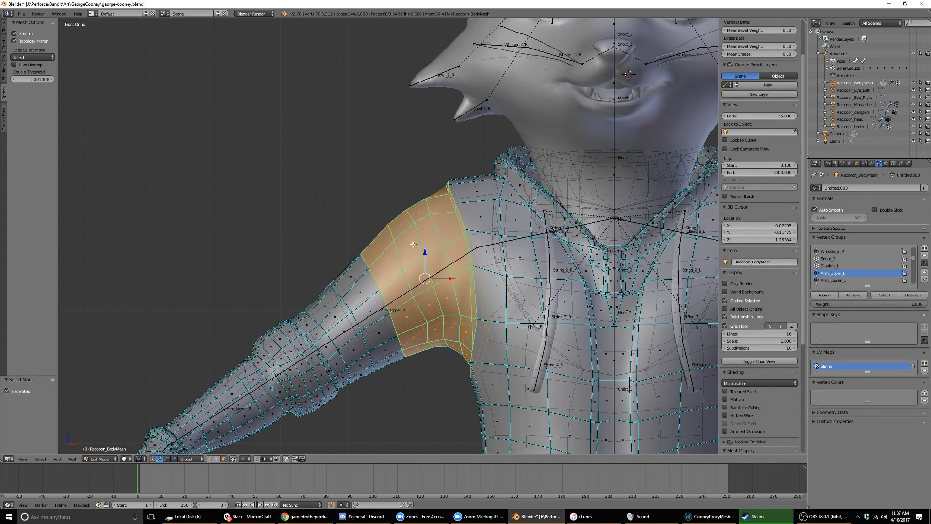
Hide the selected right shoulder faces, and select the remaining right arm with seam-delimited linked selection and hide it.
middle_drag(412, 243, 413, 211)
key(h)
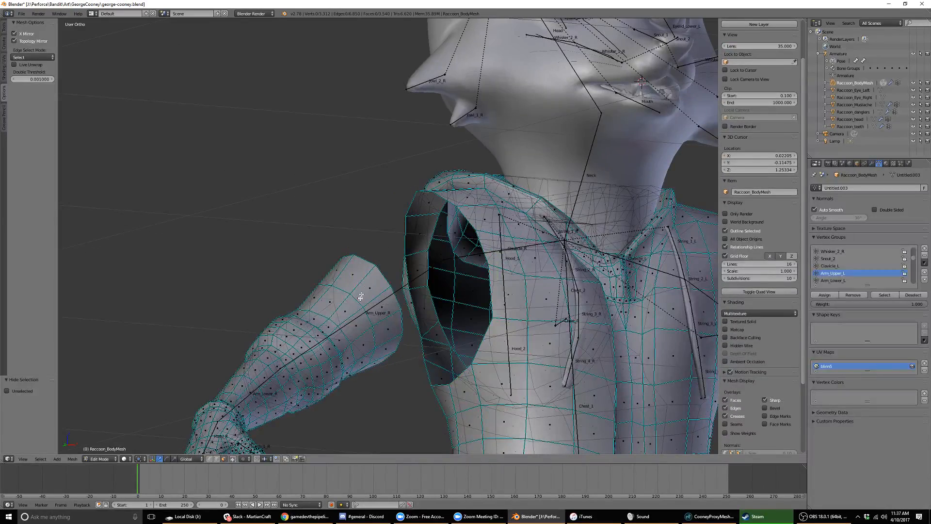
right_click(358, 304)
key(ctrl+l)
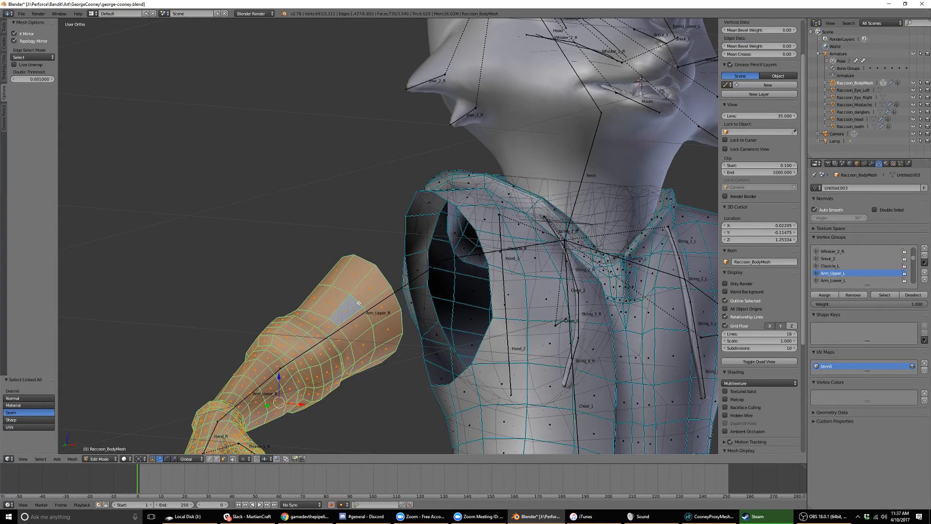
key(h)
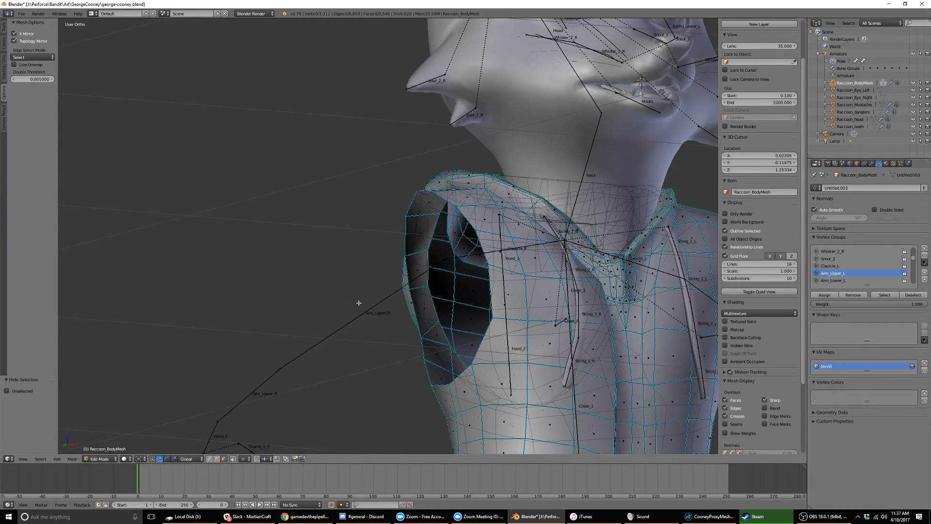
Reveal all hidden faces, isolate both arms by hiding everything unselected, and clear the selection.
key(alt+h)
scroll(359, 305, down, 4)
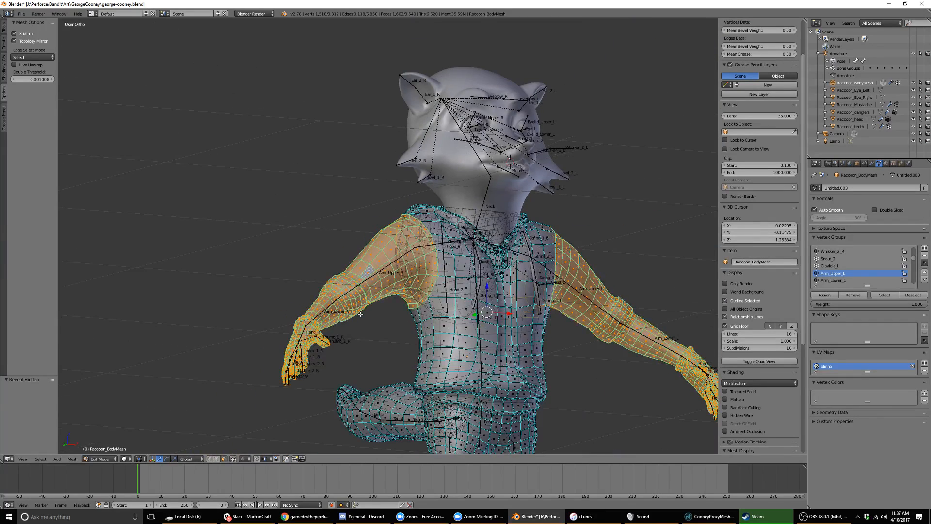
key(shift+h)
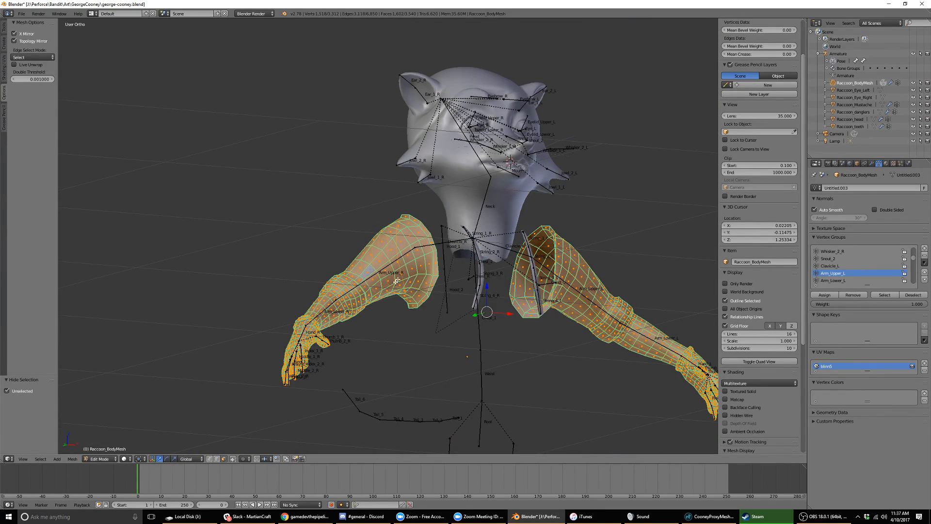
middle_drag(506, 242, 476, 246)
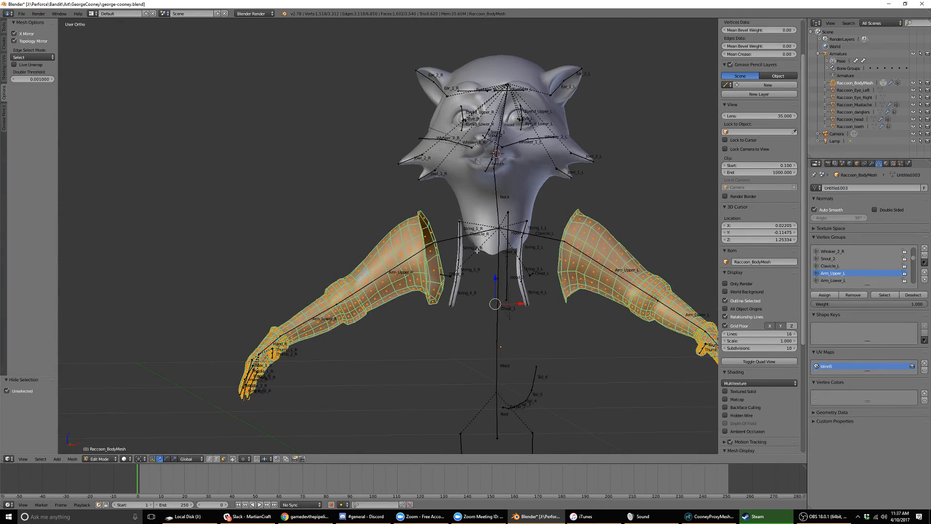
middle_drag(416, 207, 452, 213)
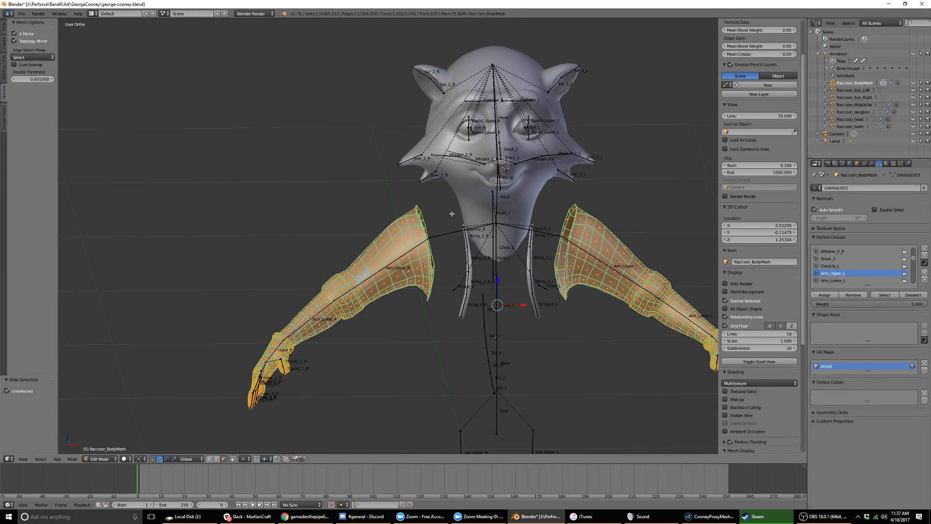
key(KP_1)
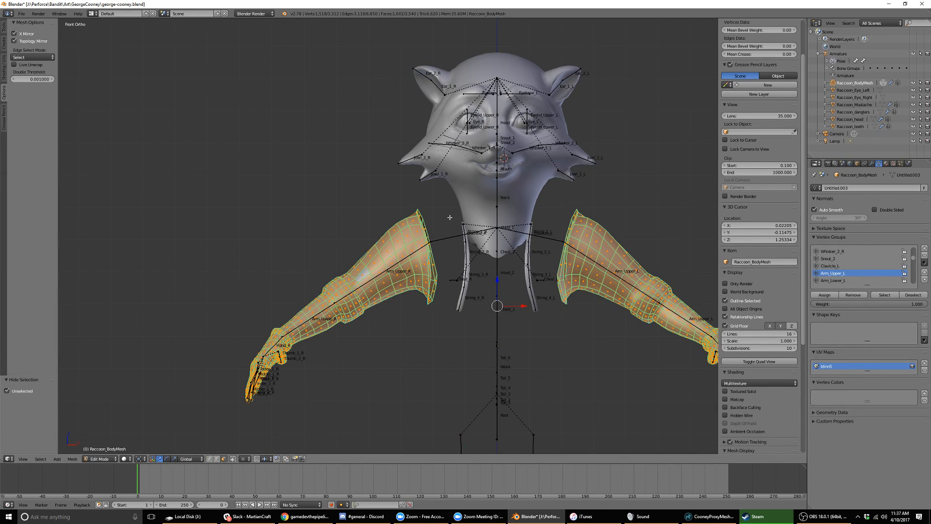
middle_drag(224, 258, 366, 260)
key(KP_1)
key(KP_Decimal)
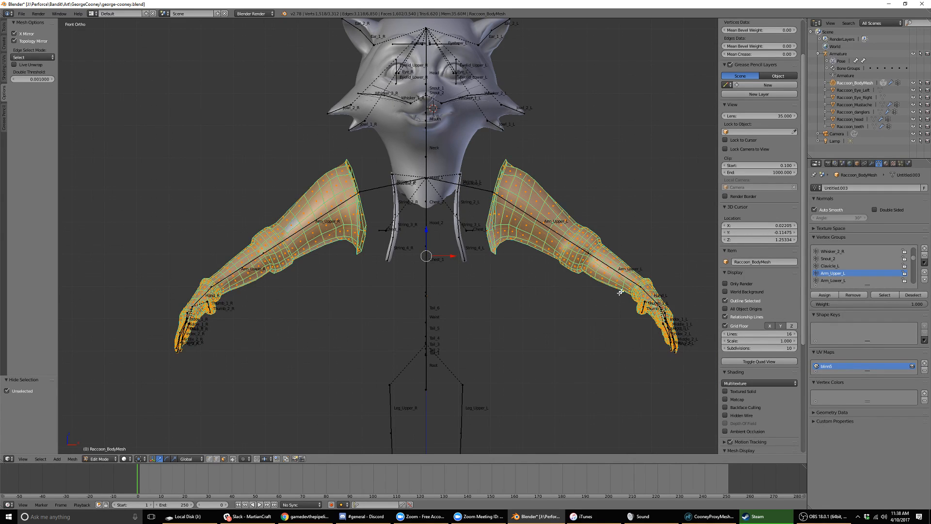
key(a)
Try selecting face loops around the shoulder ends of the right and left arms, and clear the selection.
scroll(630, 269, up, 3)
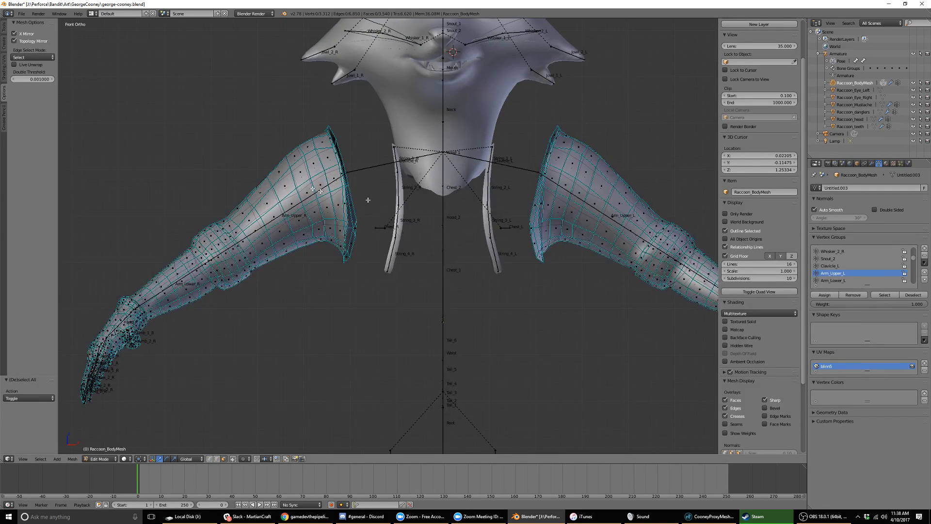
alt+right_click(329, 167)
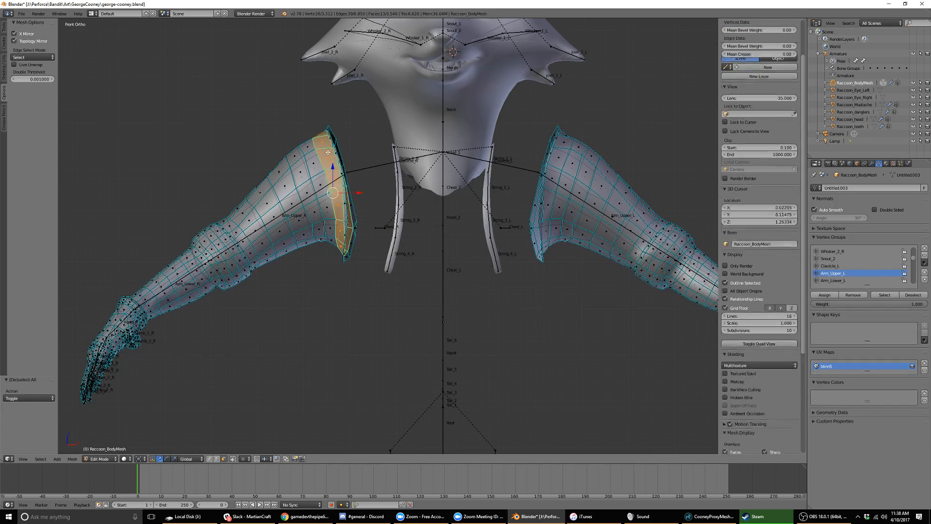
alt+right_click(556, 155)
alt+right_click(554, 171)
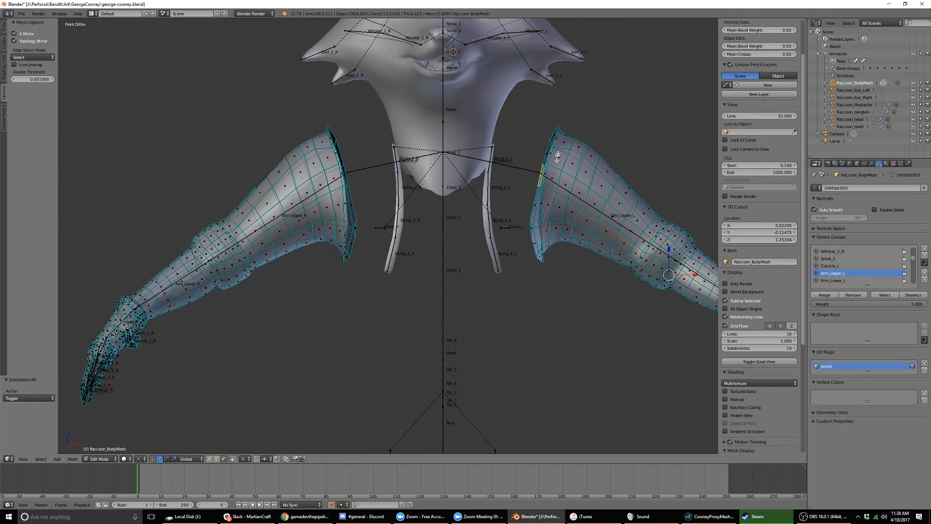
alt+right_click(564, 141)
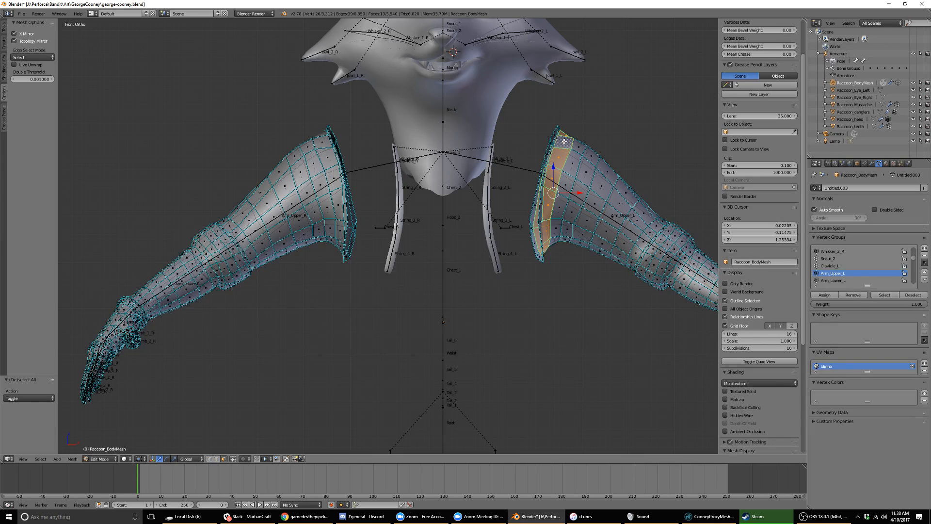
alt+right_click(333, 178)
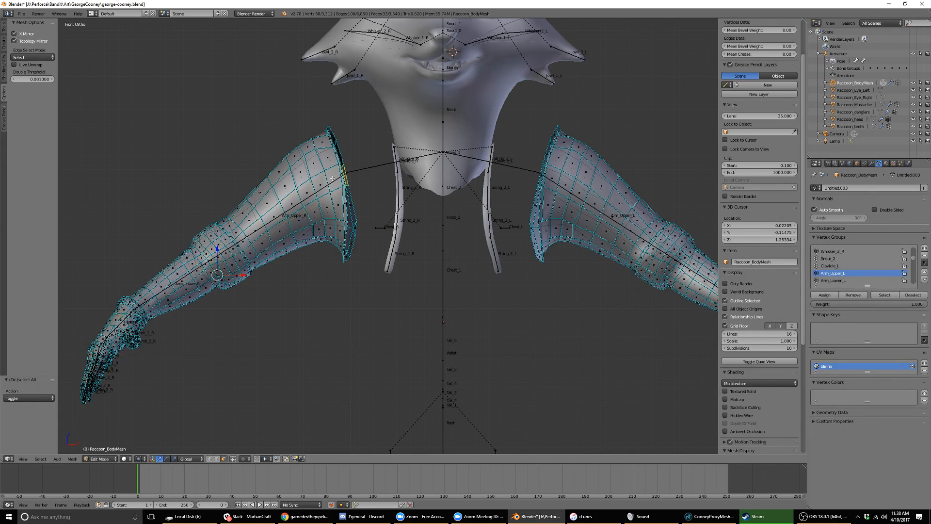
alt+right_click(332, 178)
alt+right_click(332, 178)
alt+right_click(333, 178)
alt+right_click(332, 178)
alt+right_click(328, 158)
scroll(324, 170, down, 3)
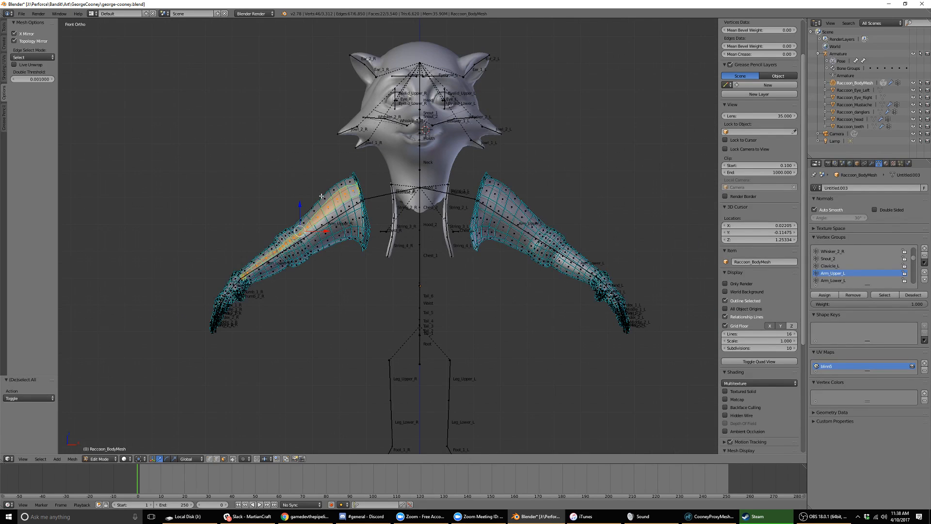
key(a)
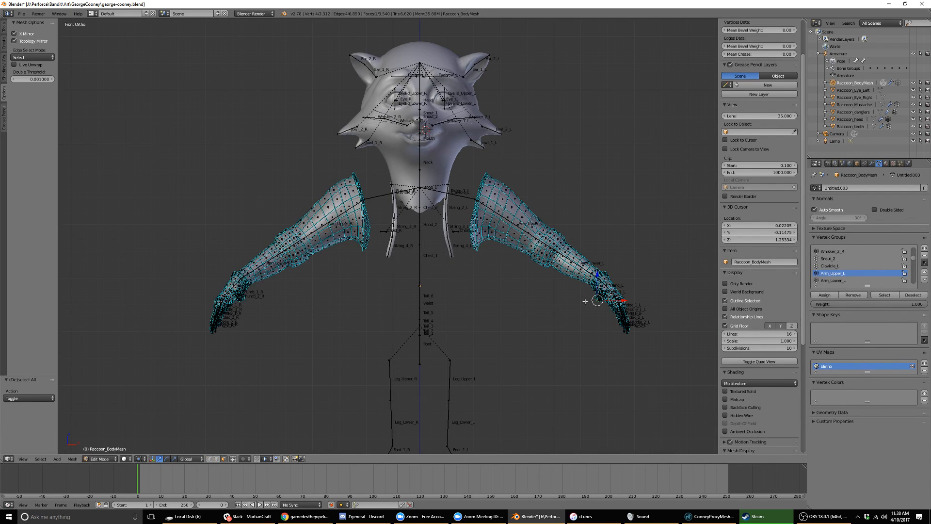
Examine the isolated left arm and hand mesh against its bones from above and from the front.
scroll(610, 305, up, 2)
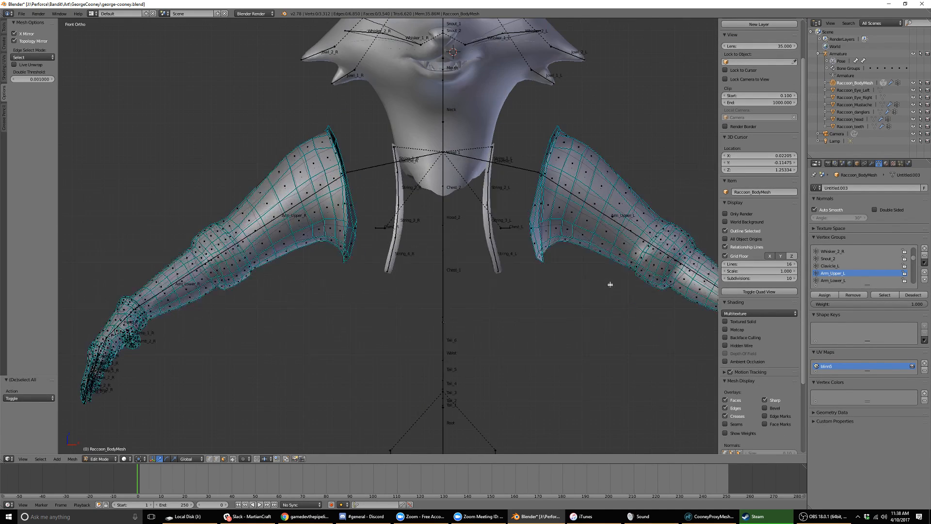
key(KP_7)
shift+middle_drag(639, 275, 322, 256)
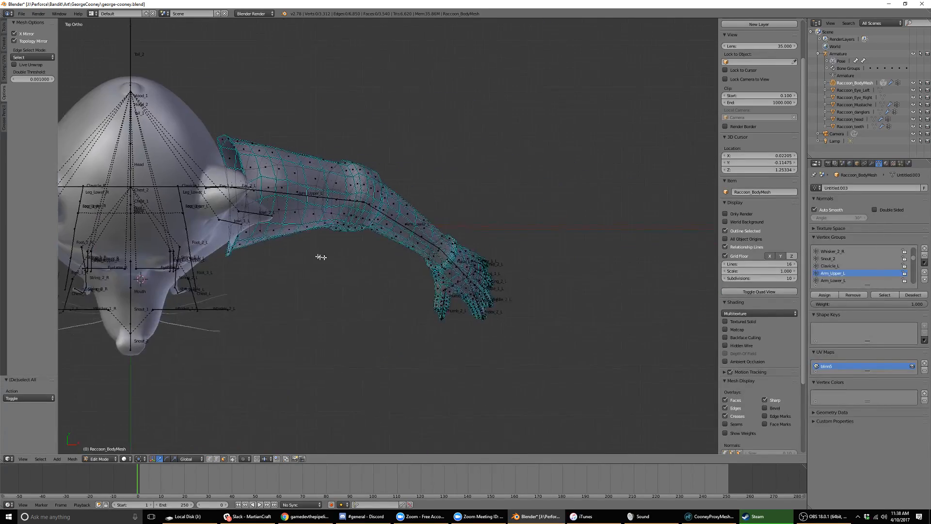
scroll(415, 260, up, 3)
scroll(465, 266, up, 2)
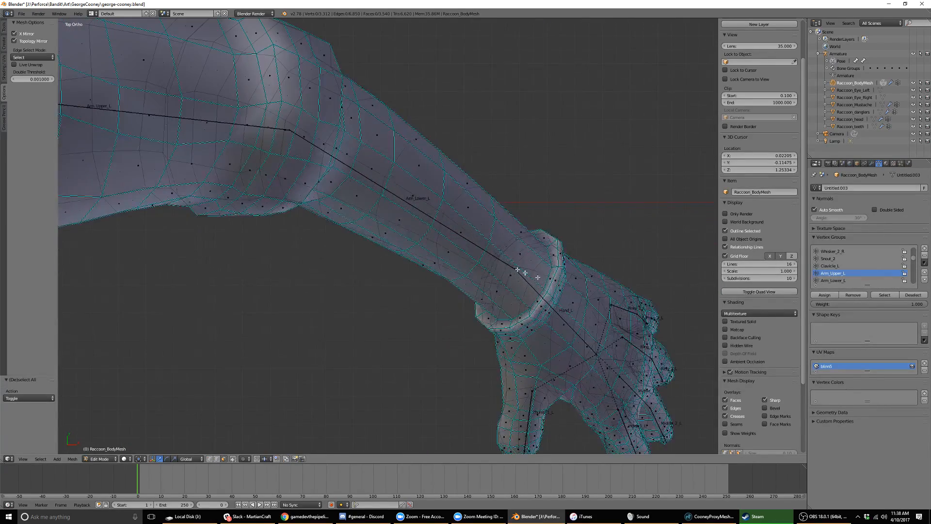
shift+middle_drag(519, 270, 255, 181)
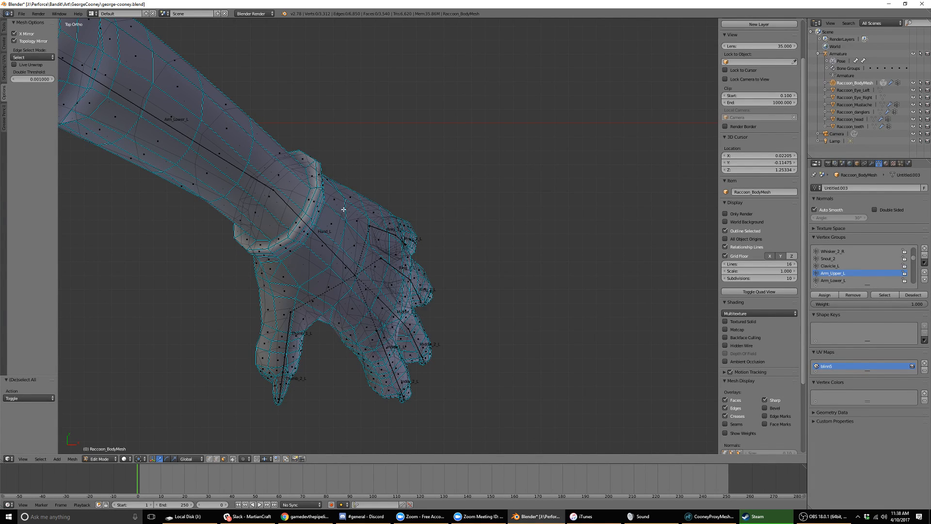
key(KP_1)
scroll(311, 250, down, 8)
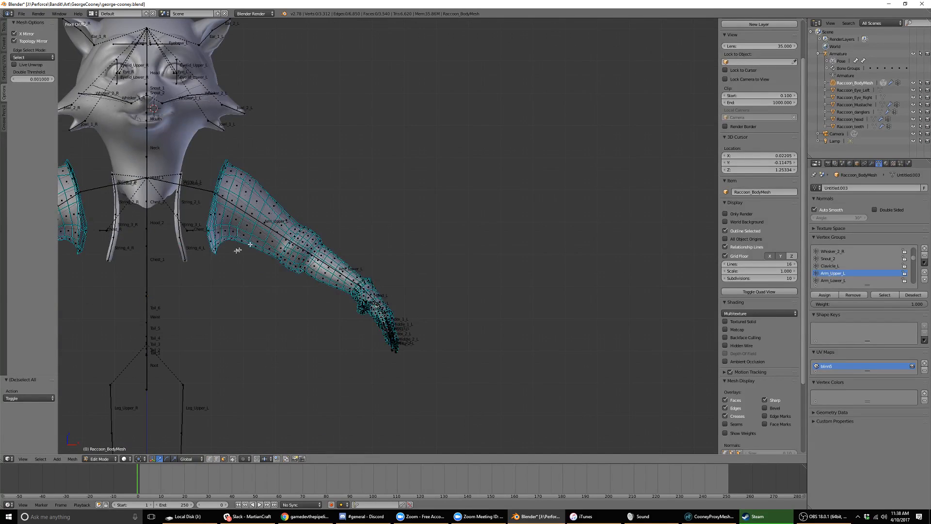
Return the body mesh to Weight Paint mode and try to hide the right hoodie drawstring.
key(Tab)
shift+middle_drag(230, 274, 529, 264)
right_click(415, 239)
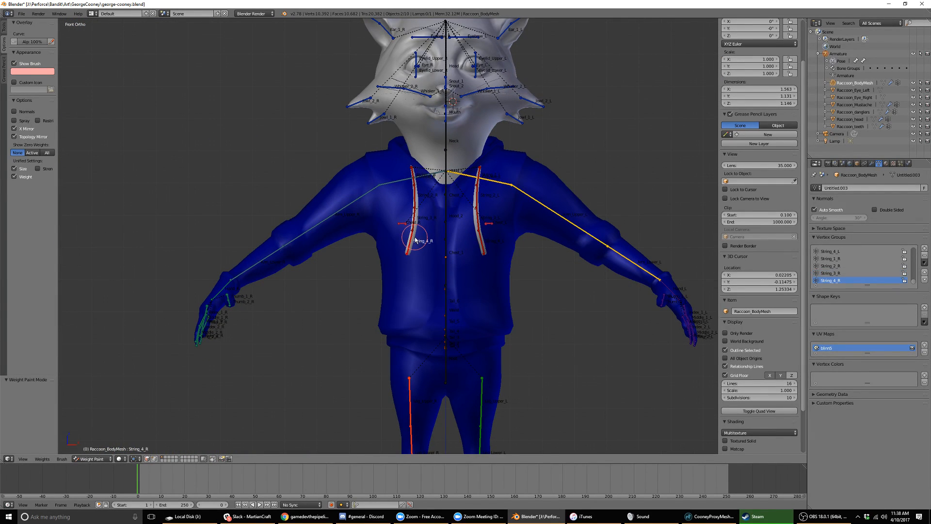
key(h)
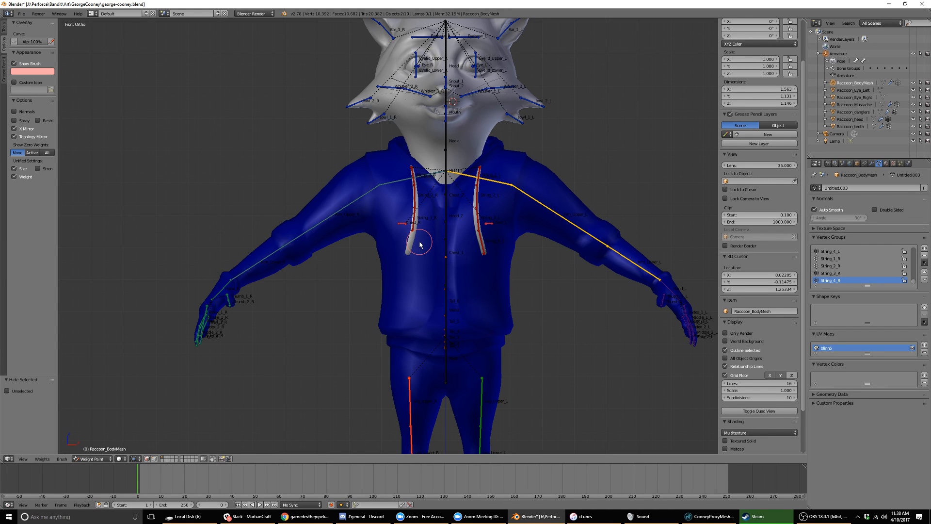
key(alt+h)
middle_drag(475, 248, 497, 233)
right_click(401, 216)
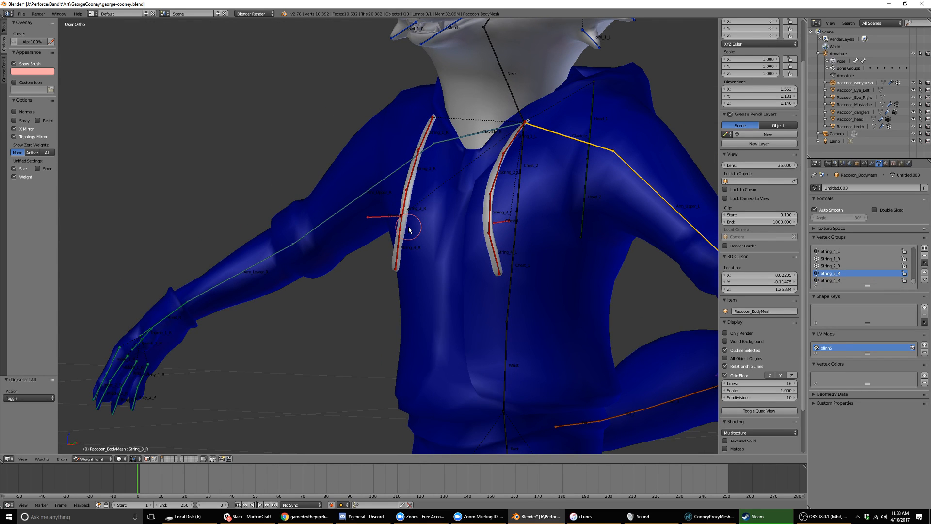
Switch to Object Mode and hide the raccoon's head and teeth meshes.
key(ctrl+Tab)
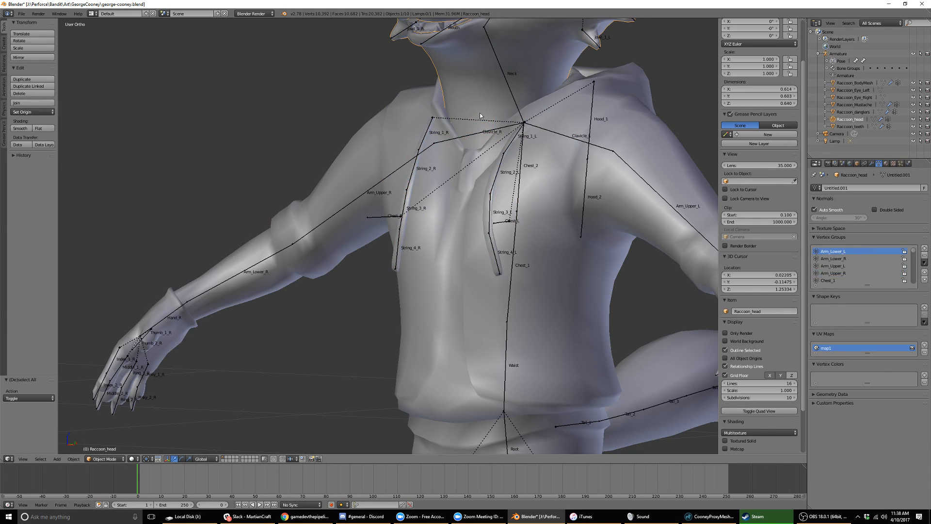
right_click(479, 112)
key(h)
scroll(455, 93, down, 2)
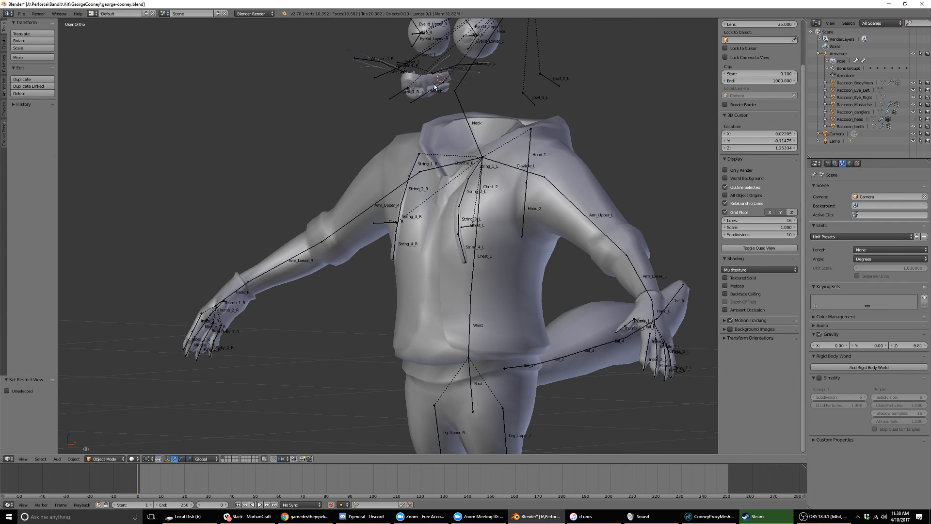
right_click(435, 88)
key(h)
Hide the raccoon's left and right eye meshes.
right_click(461, 47)
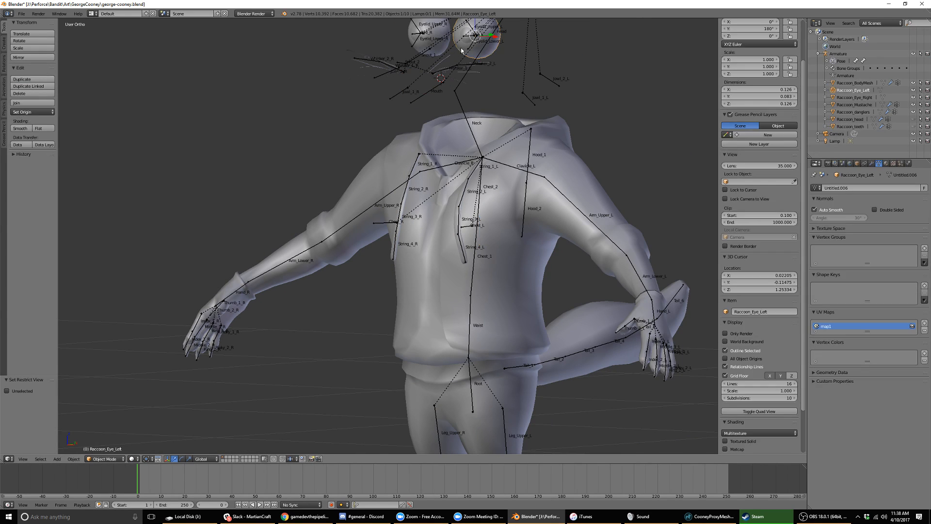
key(h)
right_click(437, 47)
key(h)
right_click(435, 43)
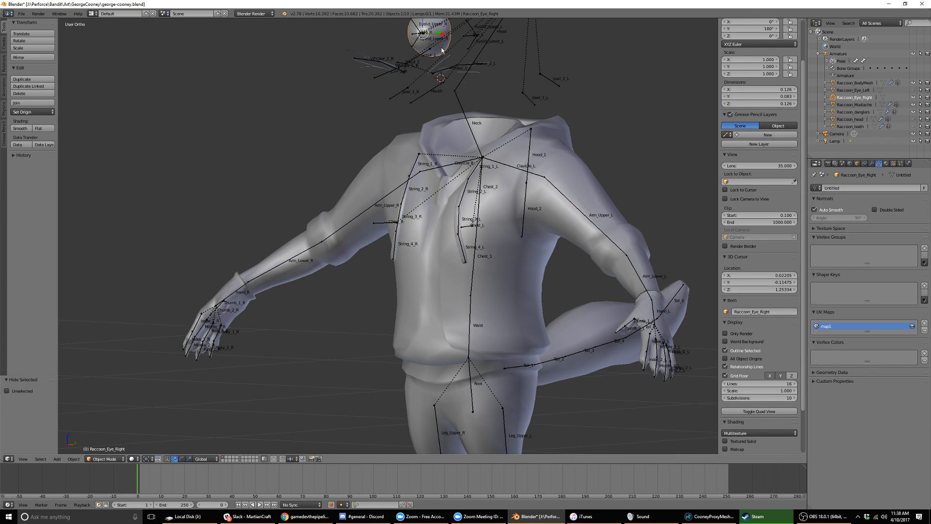
key(h)
middle_drag(440, 219, 470, 221)
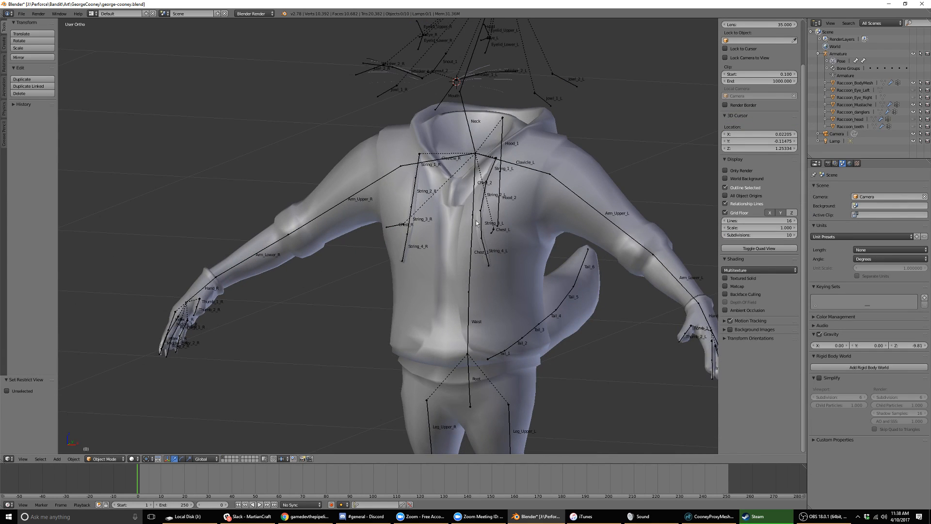
Select the hoodie drawstring mesh Raccoon_danglers and hide it.
right_click(475, 220)
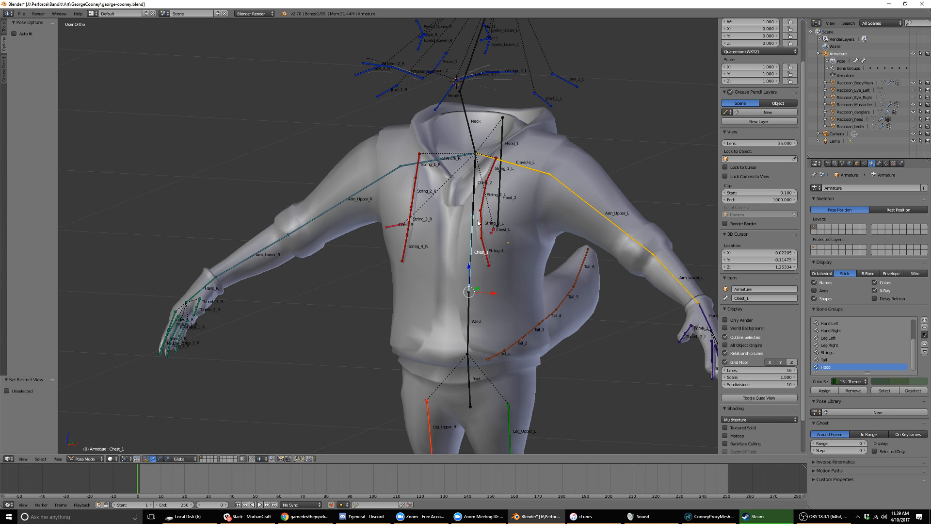
right_click(486, 258)
scroll(495, 245, up, 4)
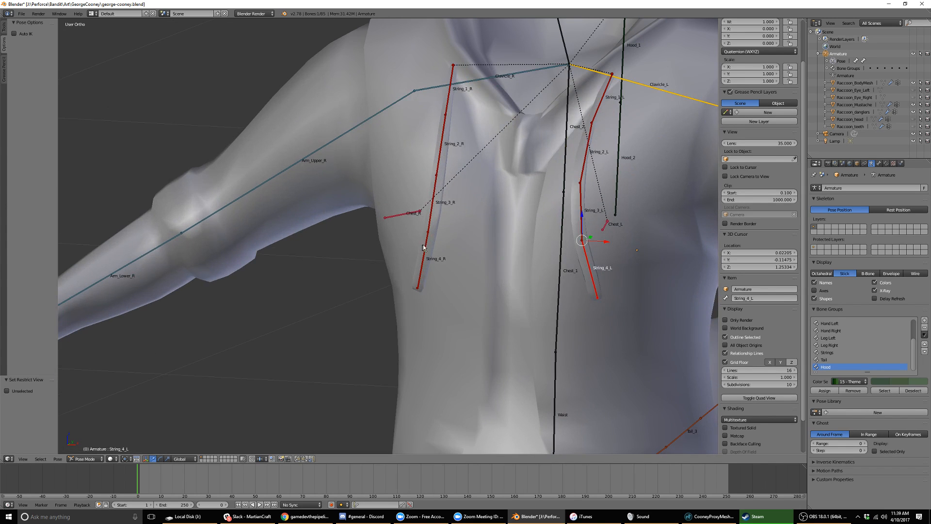
right_click(435, 224)
scroll(443, 228, down, 5)
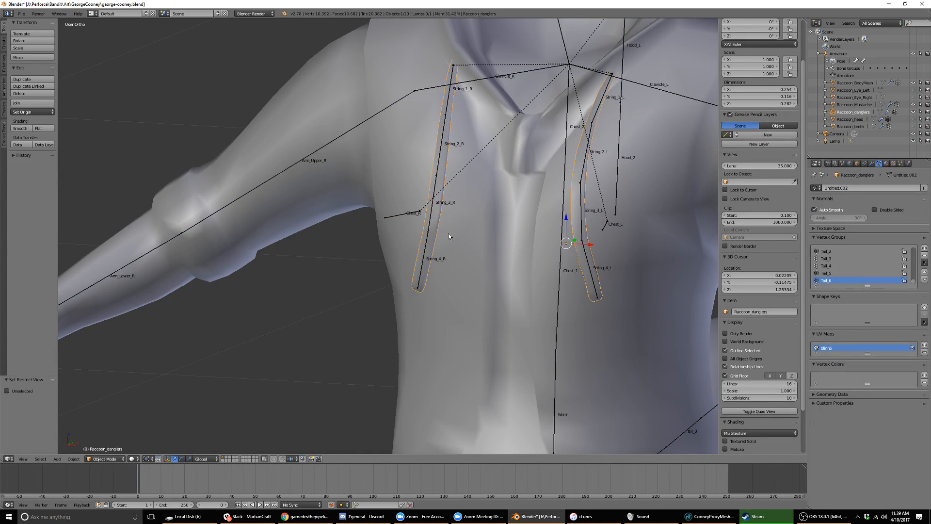
key(a)
key(KP_1)
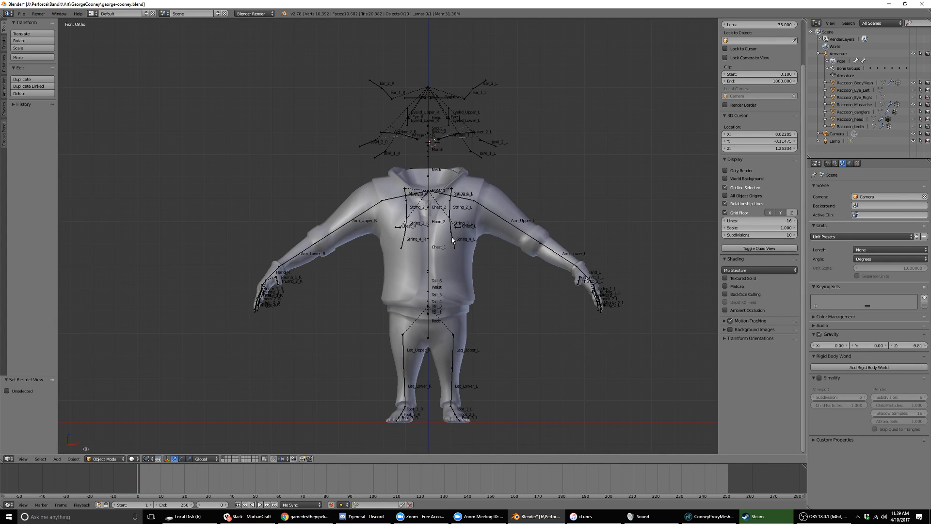
Select the body mesh to resume Weight Paint mode and make the Arm_Upper_L bone active.
scroll(446, 238, up, 4)
right_click(472, 232)
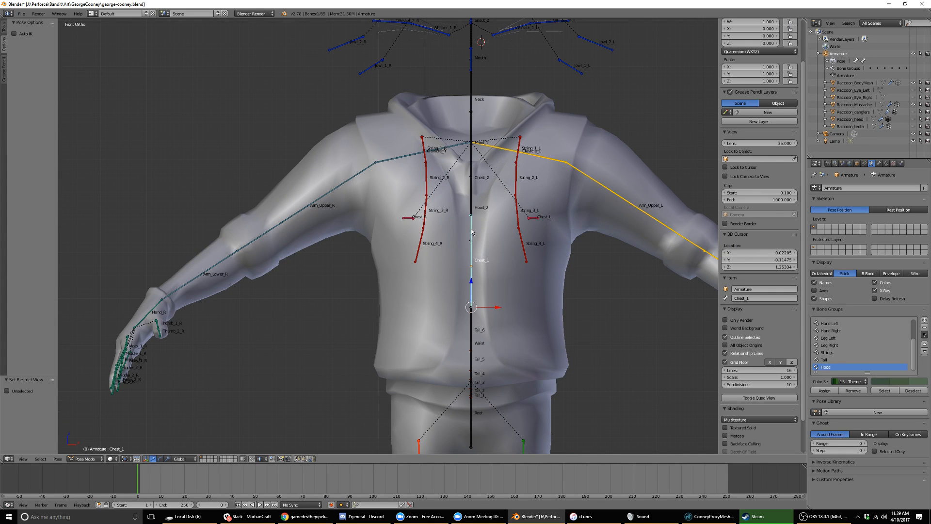
right_click(524, 264)
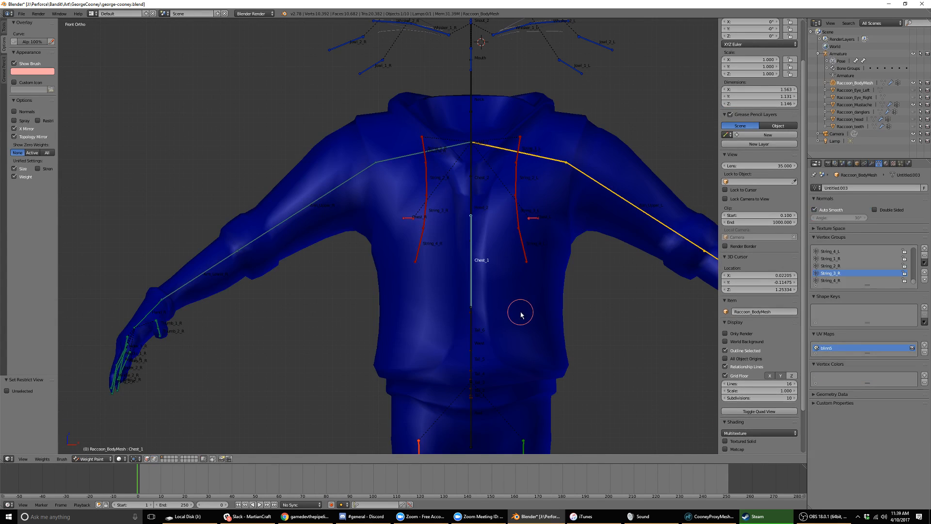
mouse_move(605, 264)
shift+middle_down()
mouse_move(560, 266)
mouse_move(558, 296)
shift+middle_up()
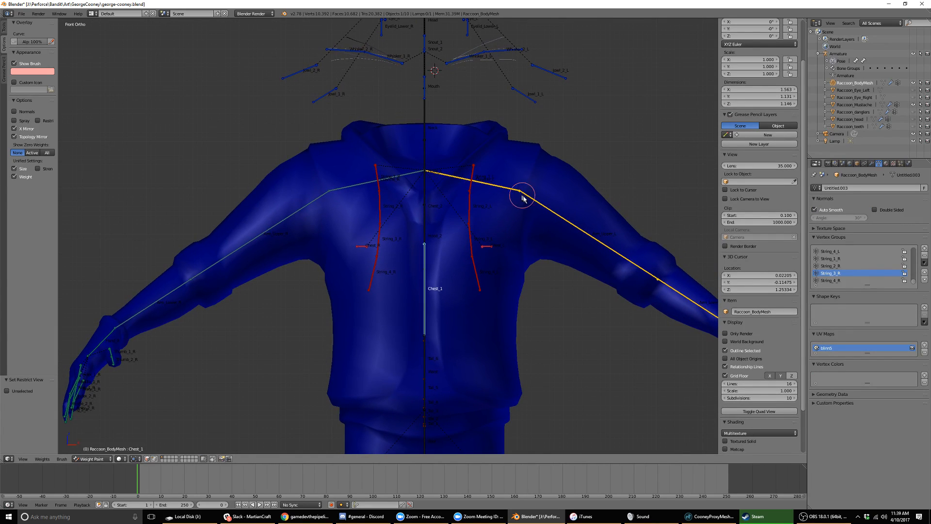
right_click(535, 201)
shift+middle_drag(574, 222, 436, 236)
scroll(399, 187, up, 3)
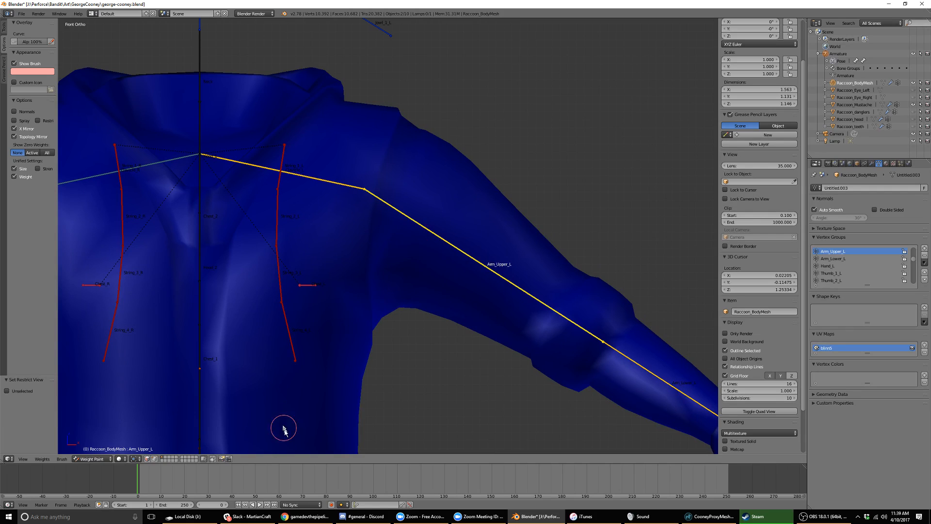
Enable vertex selection masking, show the weight brush settings and select all visible arm vertices.
click(154, 459)
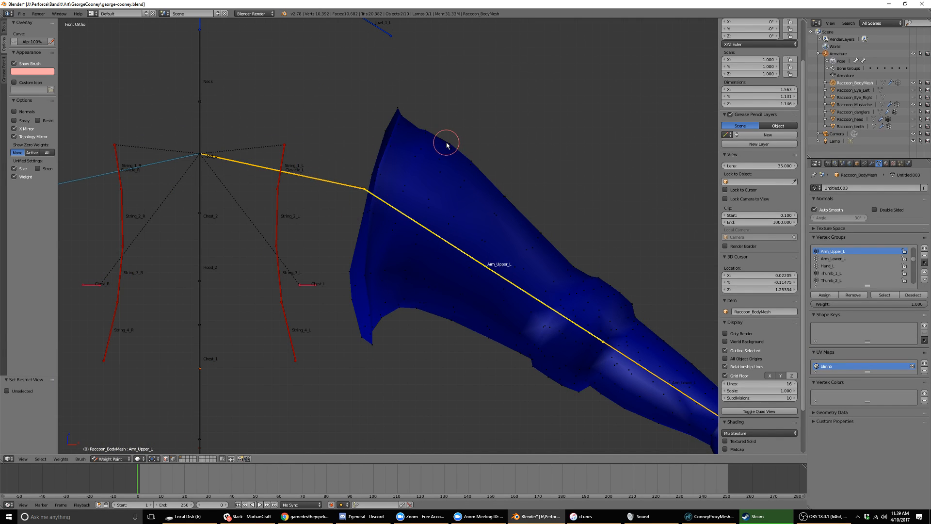
middle_drag(447, 145, 425, 144)
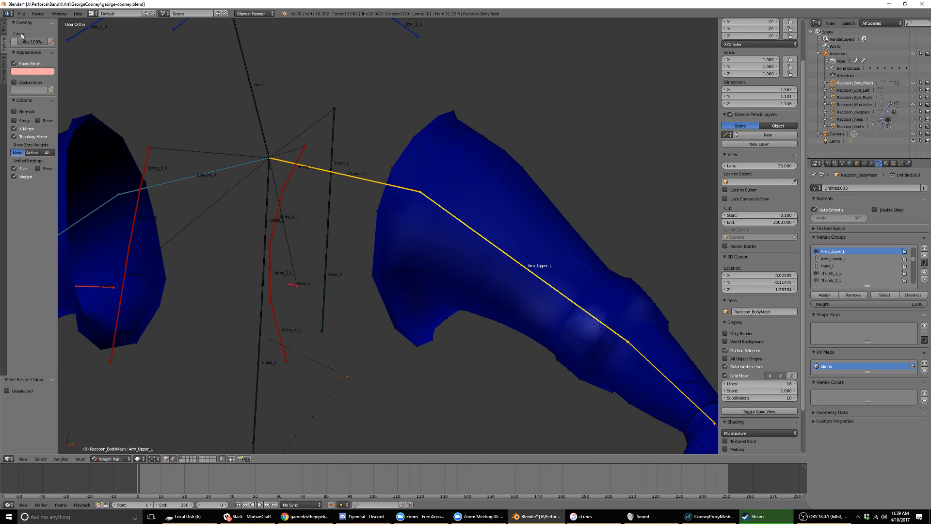
click(4, 30)
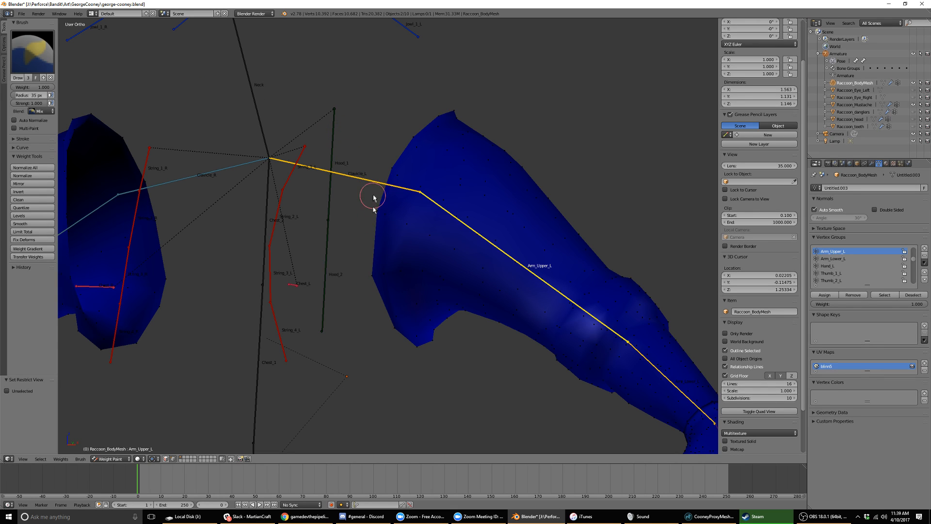
key(a)
Paint Arm_Upper_L weight at 1.000 around the whole rim of the left arm's shoulder opening.
mouse_move(378, 205)
mouse_down()
mouse_move(395, 158)
mouse_move(442, 121)
mouse_up()
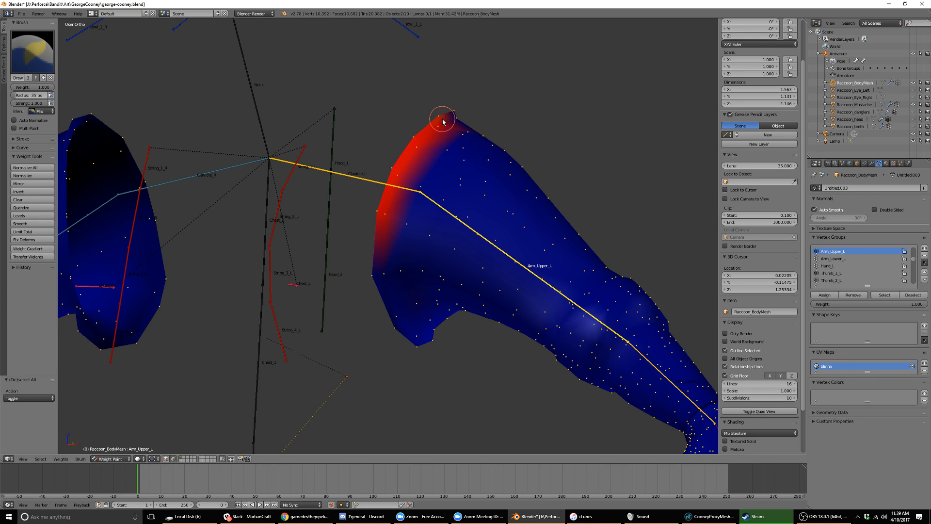
middle_drag(485, 185, 419, 166)
mouse_move(422, 165)
mouse_down()
mouse_move(492, 197)
mouse_move(519, 263)
mouse_move(537, 343)
mouse_move(509, 378)
mouse_move(499, 364)
mouse_up()
mouse_move(499, 364)
middle_down()
mouse_move(519, 234)
mouse_move(599, 213)
mouse_move(603, 201)
mouse_move(582, 214)
middle_up()
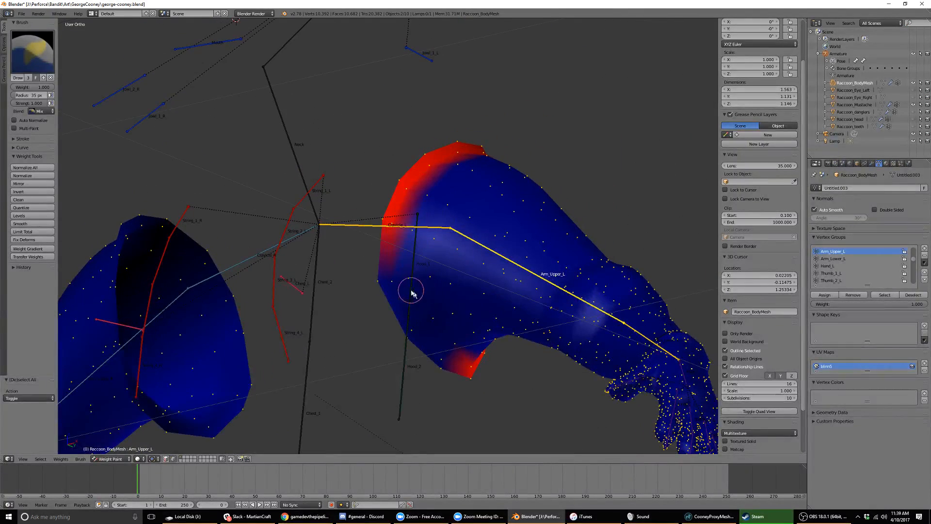
mouse_move(381, 277)
mouse_down()
mouse_move(424, 349)
mouse_move(460, 371)
mouse_up()
key(KP_1)
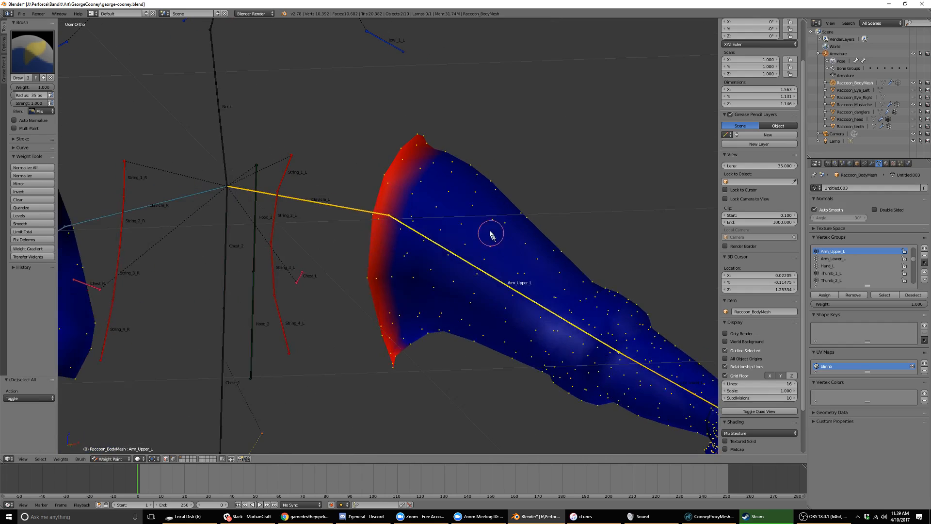
Fill the left upper arm from shoulder to elbow with full Arm_Upper_L weight, checking front and back.
mouse_move(455, 108)
mouse_down()
mouse_move(418, 131)
mouse_move(430, 131)
mouse_move(484, 210)
mouse_move(407, 184)
mouse_move(432, 312)
mouse_move(387, 312)
mouse_move(380, 322)
mouse_move(455, 314)
mouse_move(451, 307)
mouse_move(482, 295)
mouse_move(535, 215)
mouse_move(537, 241)
mouse_move(565, 270)
mouse_move(509, 354)
mouse_move(561, 260)
mouse_move(527, 359)
mouse_move(574, 279)
mouse_move(594, 297)
mouse_move(546, 356)
mouse_move(553, 342)
mouse_move(545, 370)
mouse_move(615, 274)
mouse_move(619, 291)
mouse_move(569, 349)
mouse_move(561, 383)
mouse_up()
middle_drag(545, 199, 401, 189)
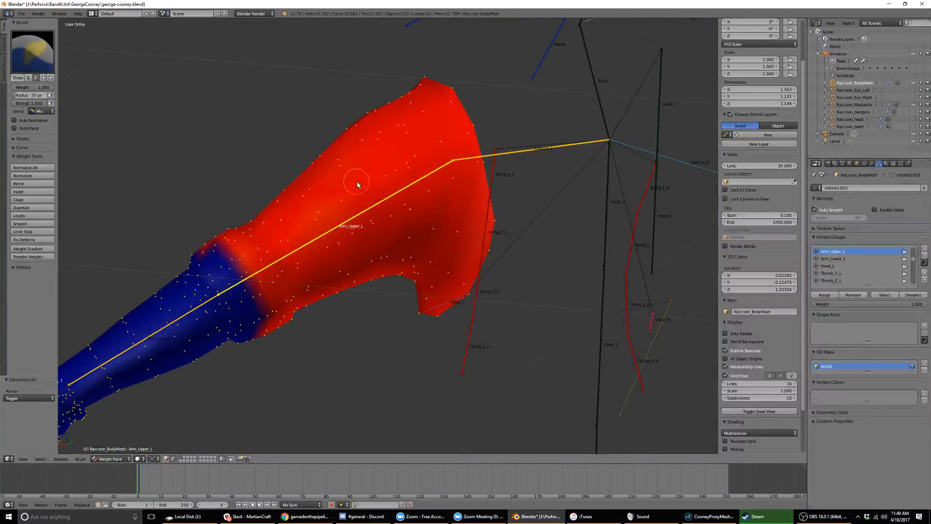
key(ctrl+KP_1)
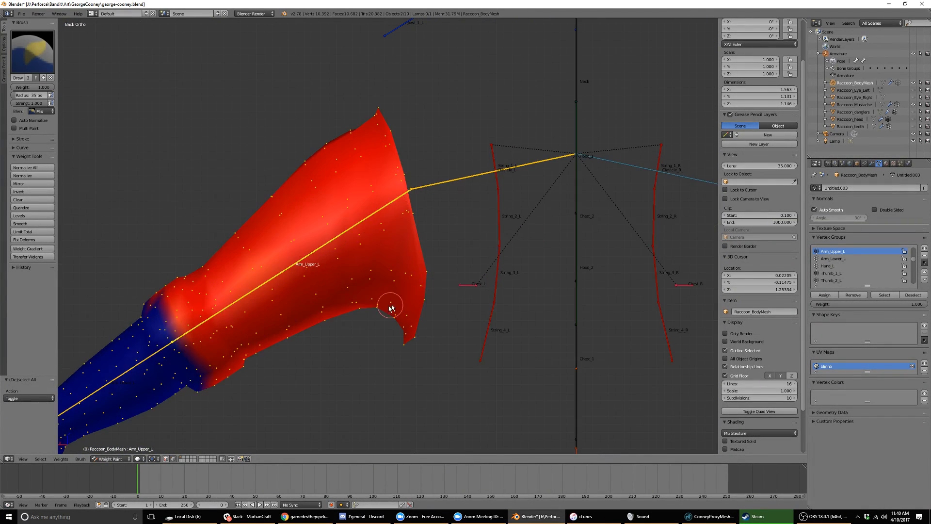
key(KP_1)
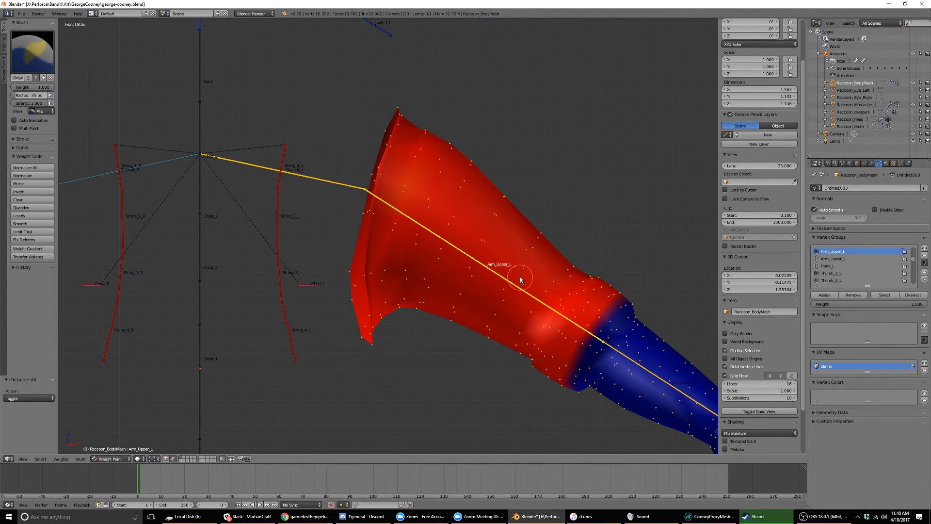
shift+middle_drag(520, 270, 352, 214)
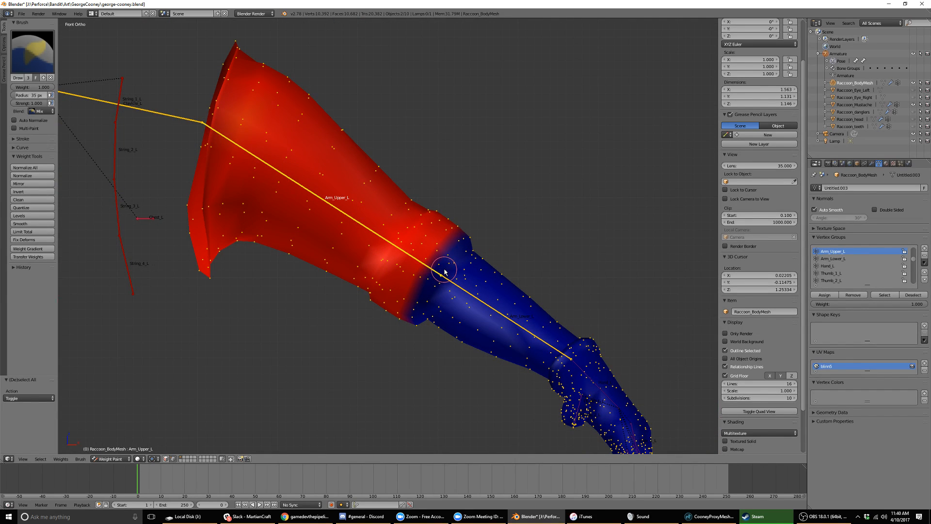
From the back view, extend the Arm_Upper_L weight over the elbow fold and paint a blended band along its lower border.
key(ctrl+KP_1)
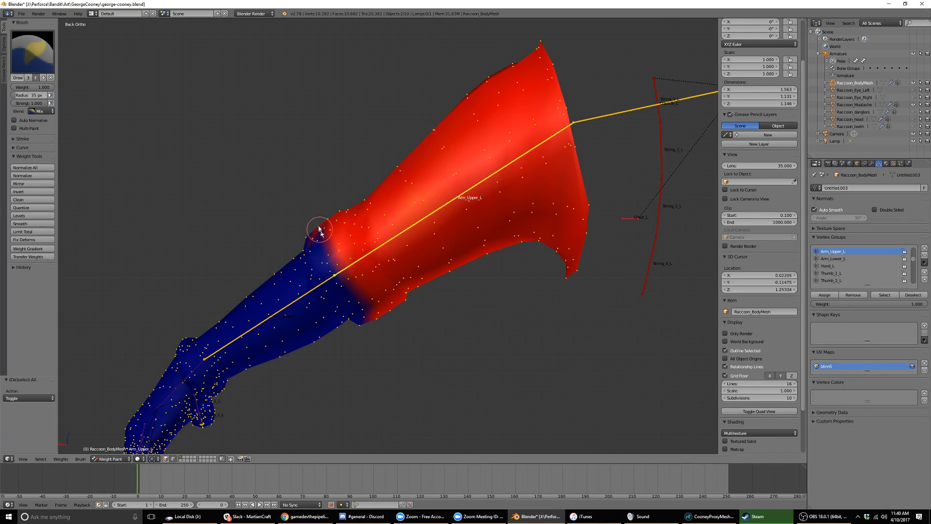
drag(319, 228, 358, 312)
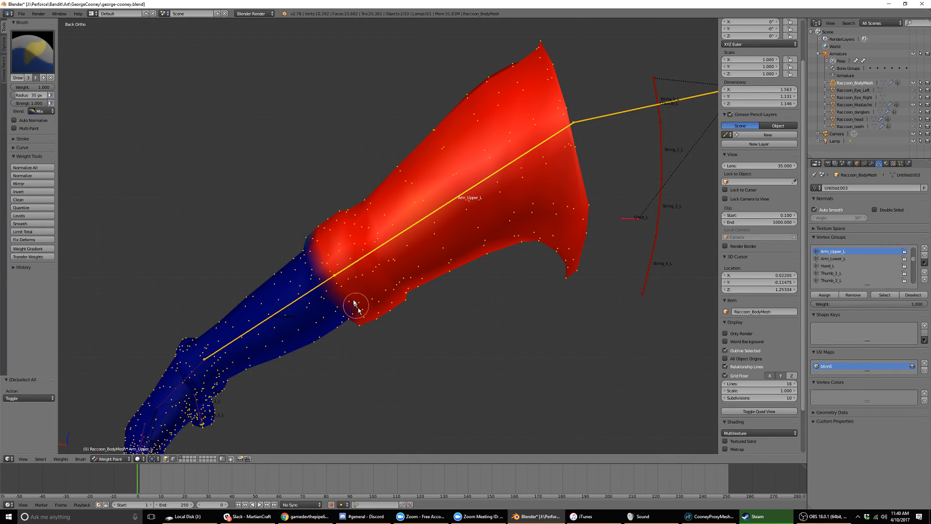
drag(312, 245, 325, 277)
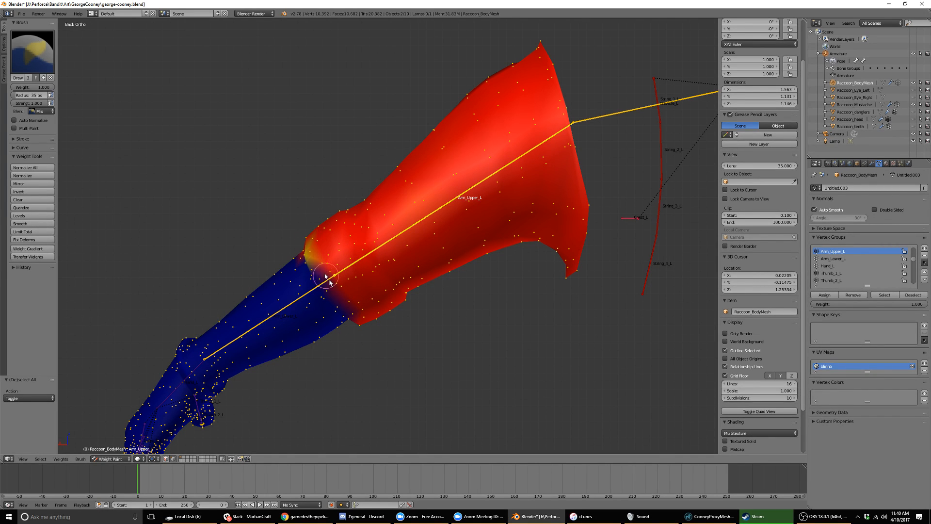
drag(355, 316, 317, 266)
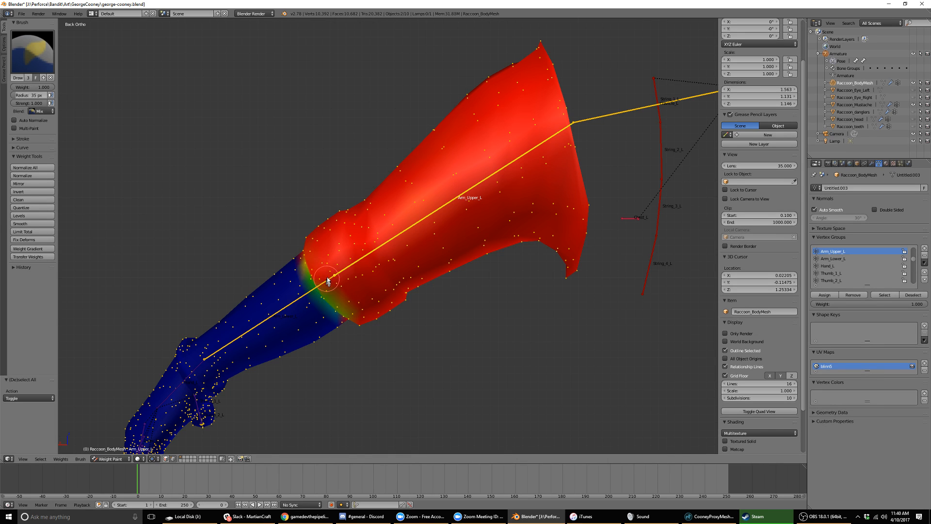
Set the brush weight to 0.000 and erase the Arm_Upper_L influence below the elbow on the left arm's front.
key(KP_1)
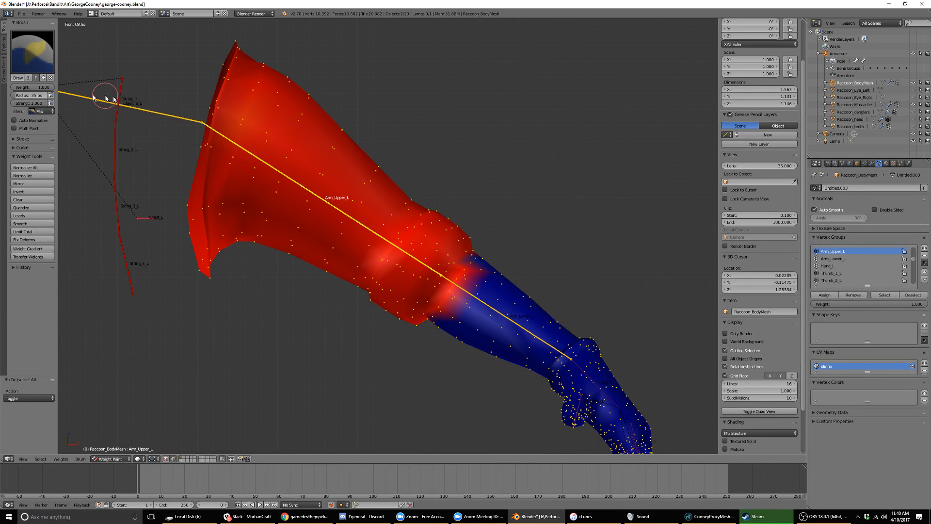
drag(47, 87, 12, 87)
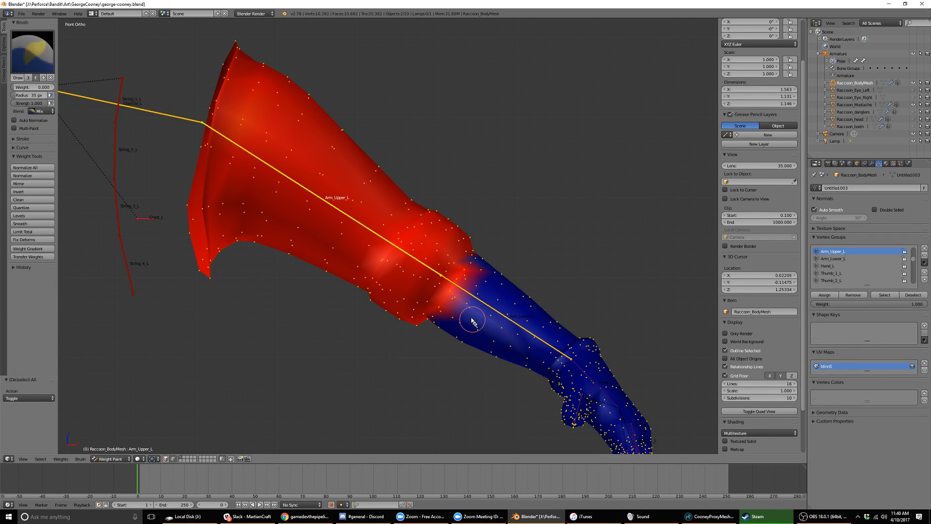
mouse_move(477, 277)
mouse_down()
mouse_move(440, 317)
mouse_move(459, 278)
mouse_move(442, 301)
mouse_move(436, 288)
mouse_move(441, 300)
mouse_move(426, 327)
mouse_move(461, 274)
mouse_up()
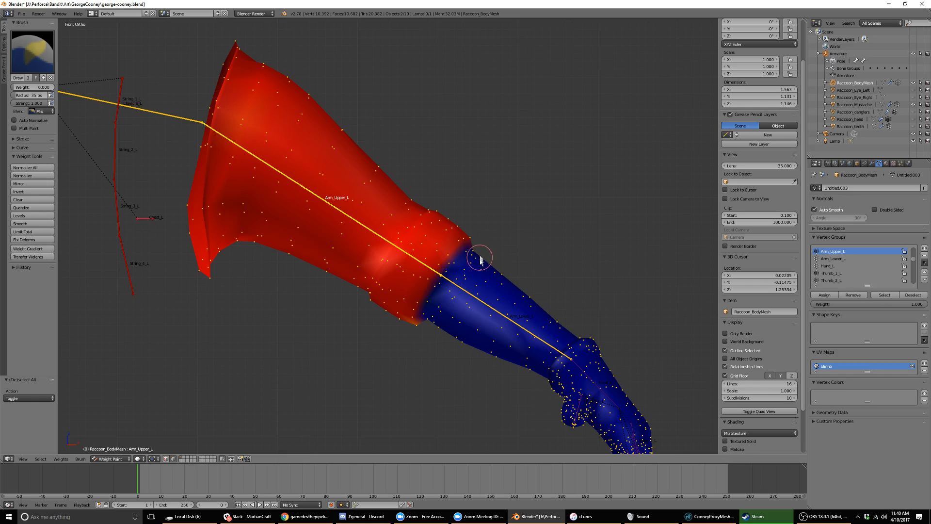
mouse_move(425, 236)
middle_down()
mouse_move(305, 227)
mouse_move(384, 245)
mouse_move(447, 194)
middle_up()
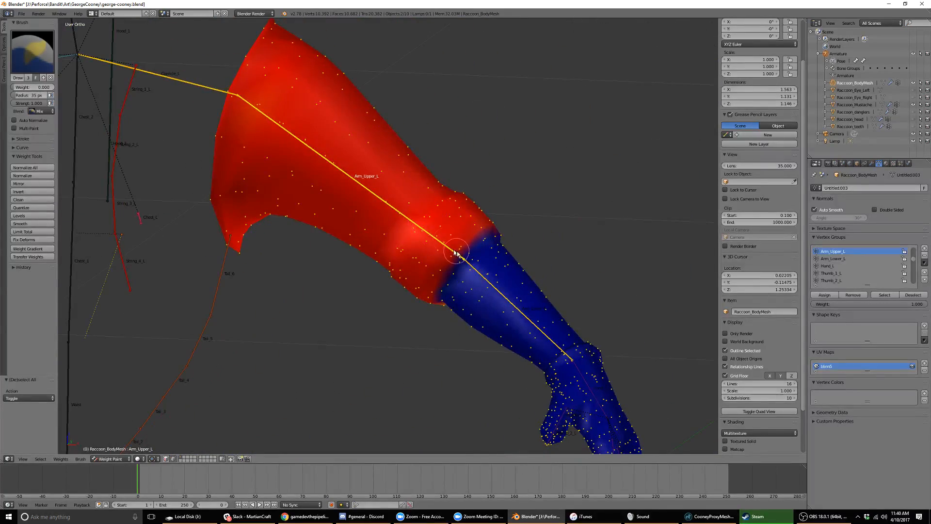
In Edit Mode, select the face ring just below the left elbow fold and hide it to separate the forearm.
key(Tab)
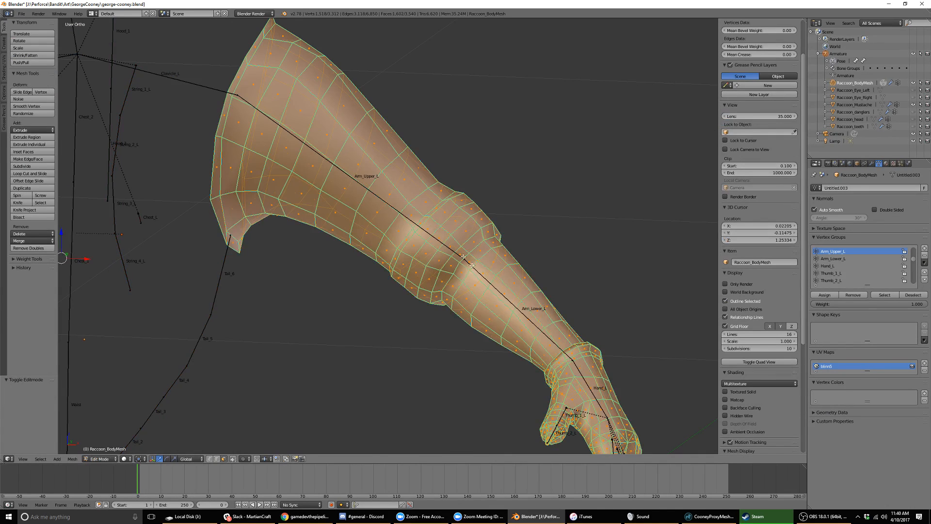
middle_drag(486, 273, 495, 256)
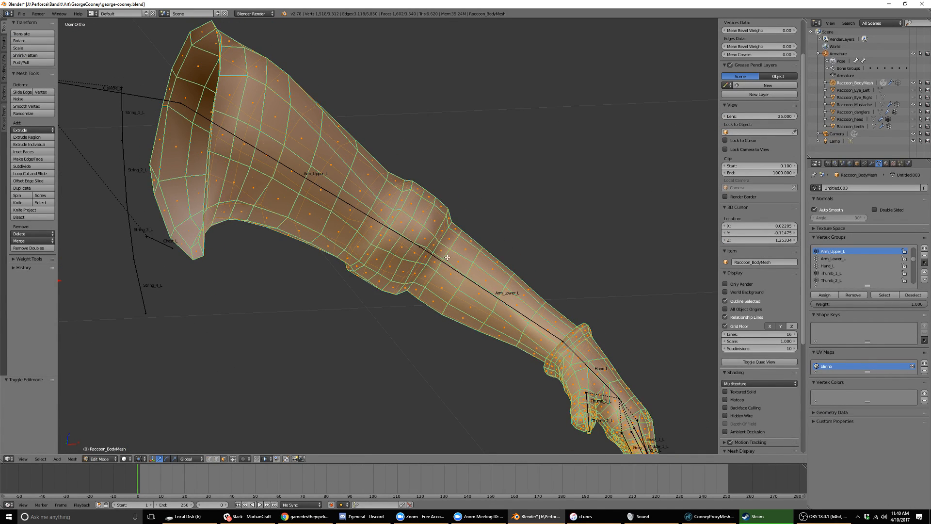
alt+right_click(442, 253)
alt+right_click(442, 253)
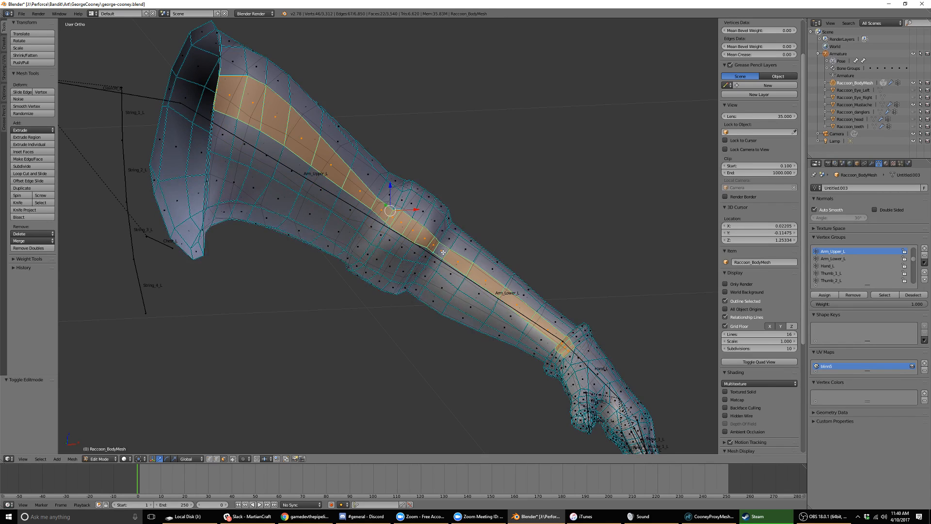
alt+right_click(443, 252)
alt+right_click(449, 240)
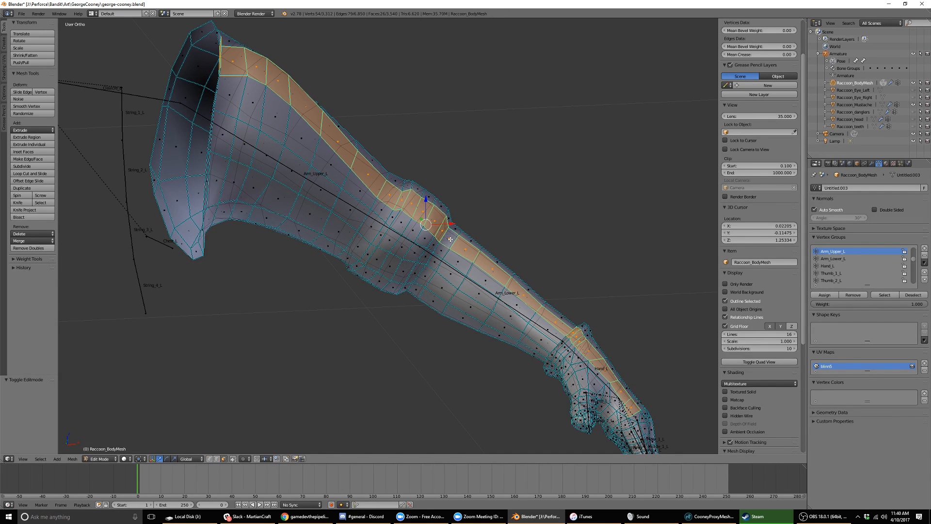
alt+right_click(439, 252)
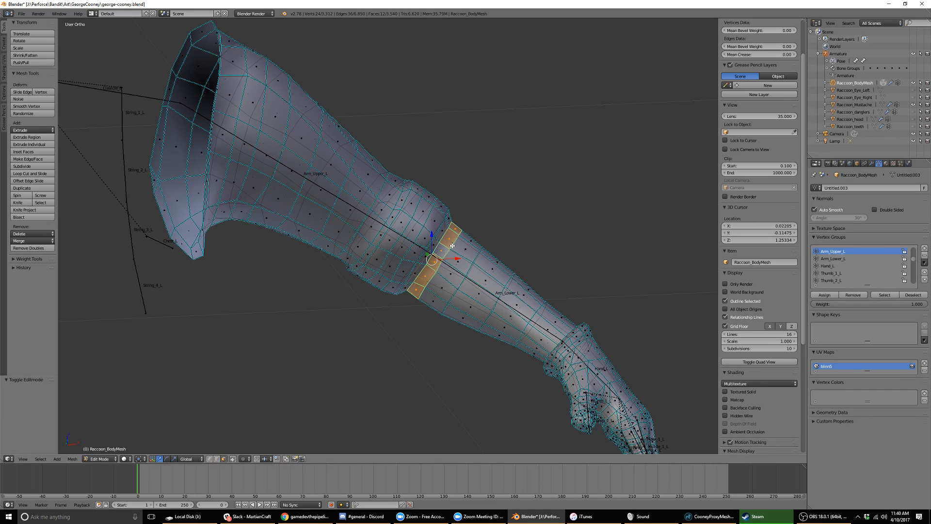
key(h)
Select all geometry linked to a left forearm face and hide the forearm and hand.
right_click(461, 264)
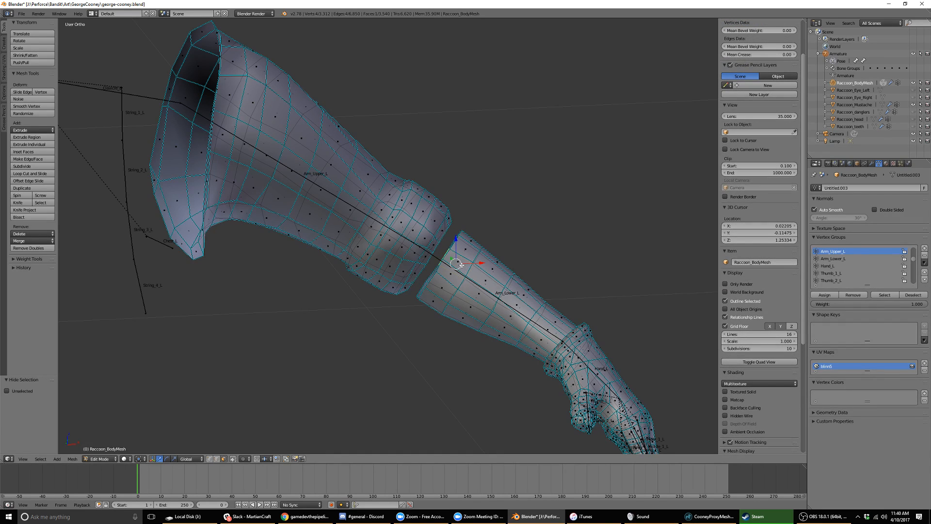
key(ctrl+l)
key(h)
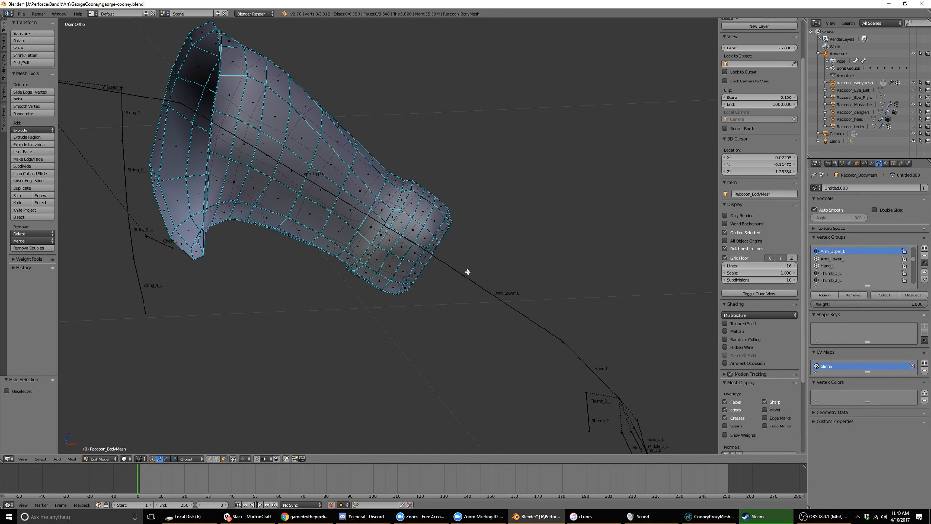
On the right arm, select the face ring just below the elbow fold and hide it to separate the forearm.
middle_drag(446, 259, 534, 350)
scroll(269, 243, down, 1)
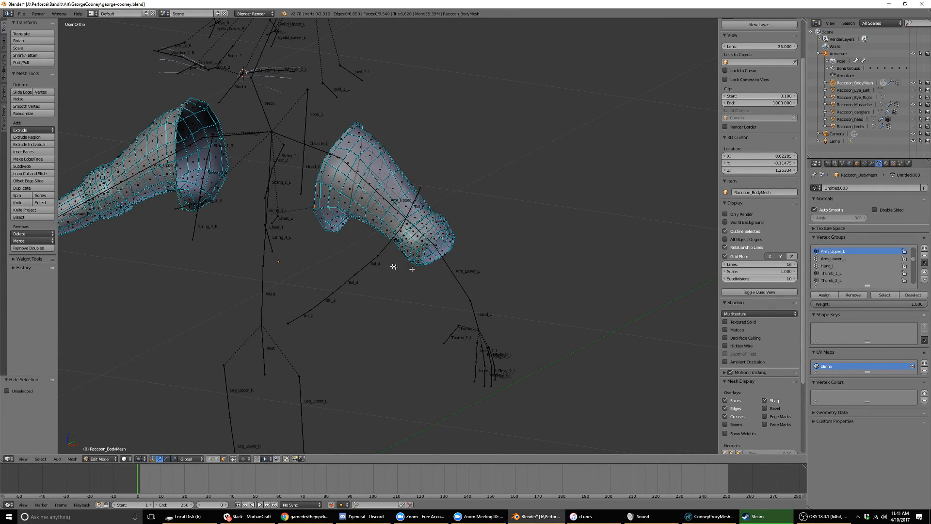
shift+middle_drag(293, 245, 684, 292)
middle_drag(432, 267, 490, 271)
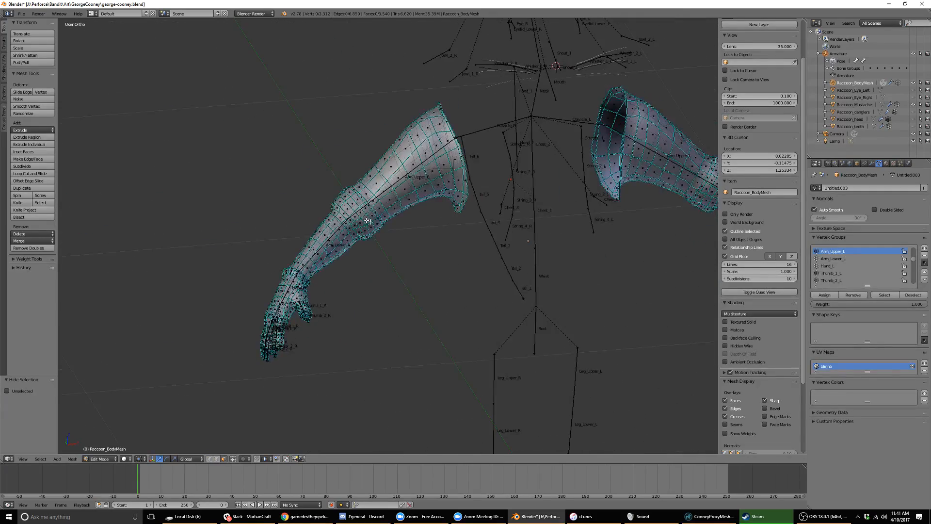
scroll(369, 221, down, 4)
scroll(339, 233, up, 11)
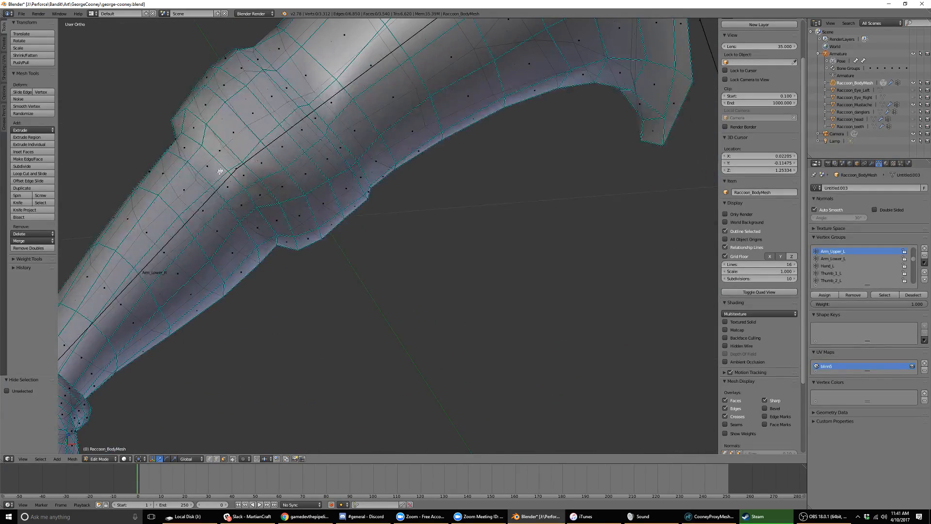
middle_drag(212, 168, 248, 176)
key(KP_1)
scroll(401, 226, up, 2)
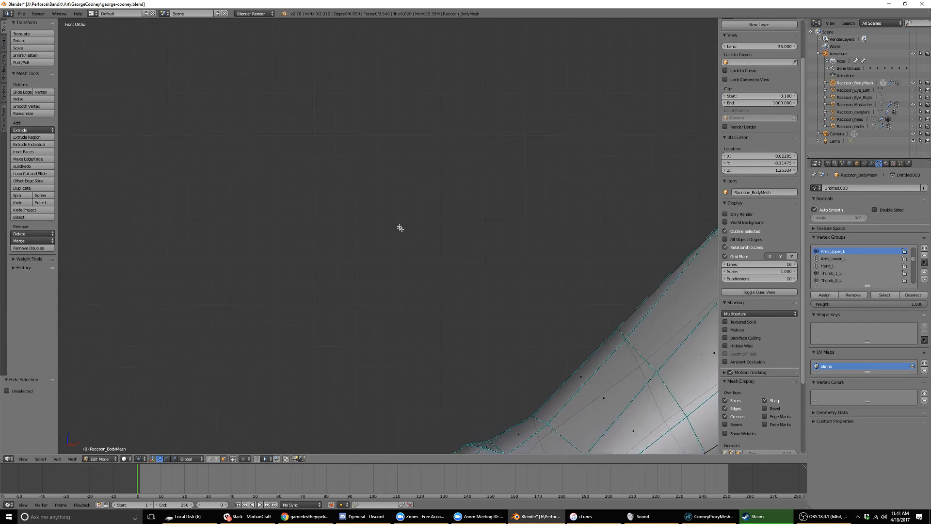
scroll(407, 233, down, 6)
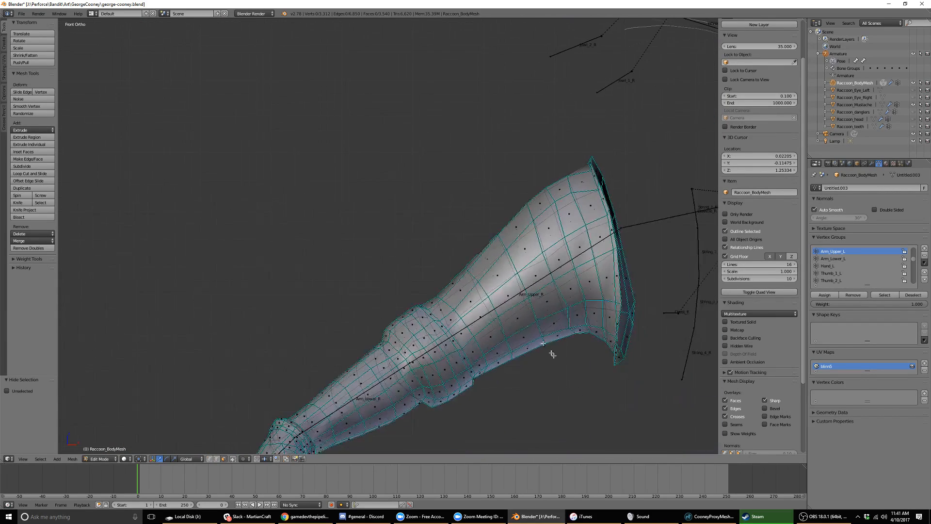
alt+click(388, 348)
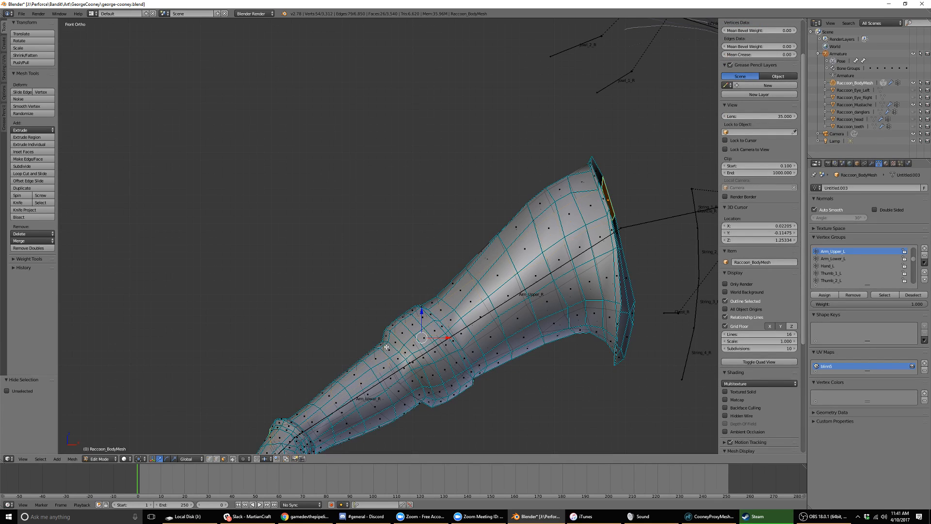
alt+click(390, 351)
alt+click(395, 358)
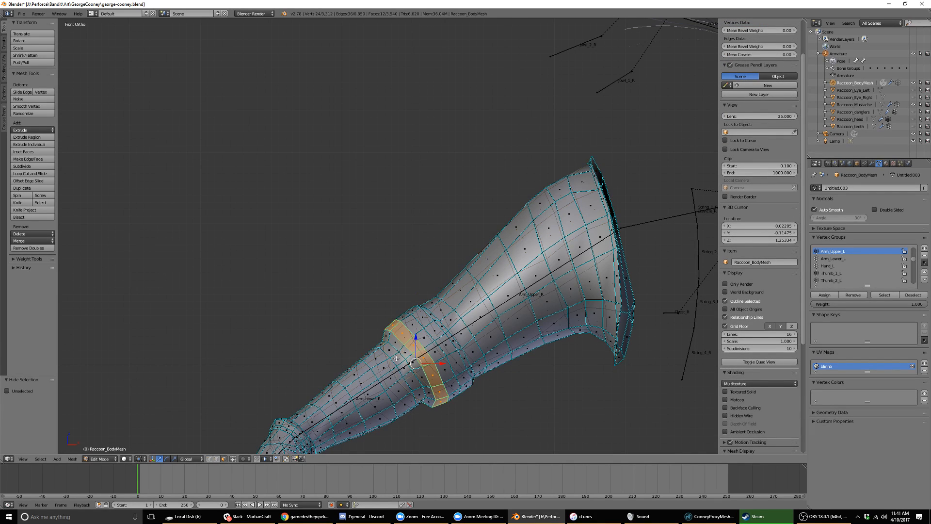
alt+right_click(391, 363)
alt+right_click(386, 371)
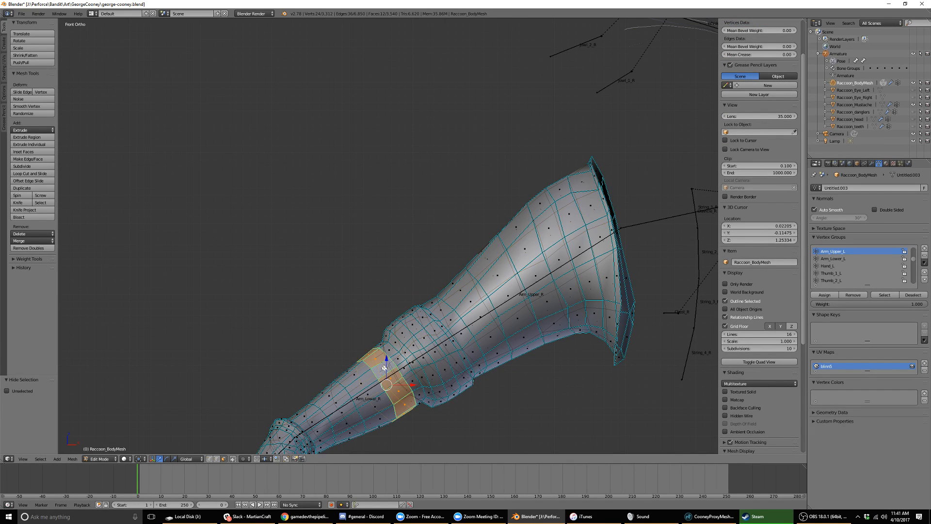
key(x)
click(383, 360)
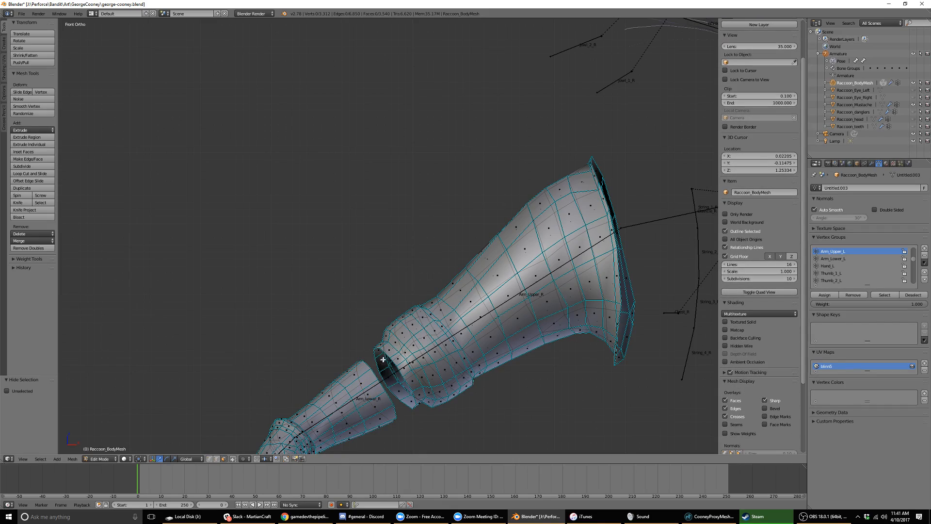
Hide the remaining narrow face ring at the elbow end of the right upper arm.
middle_drag(380, 358, 303, 308)
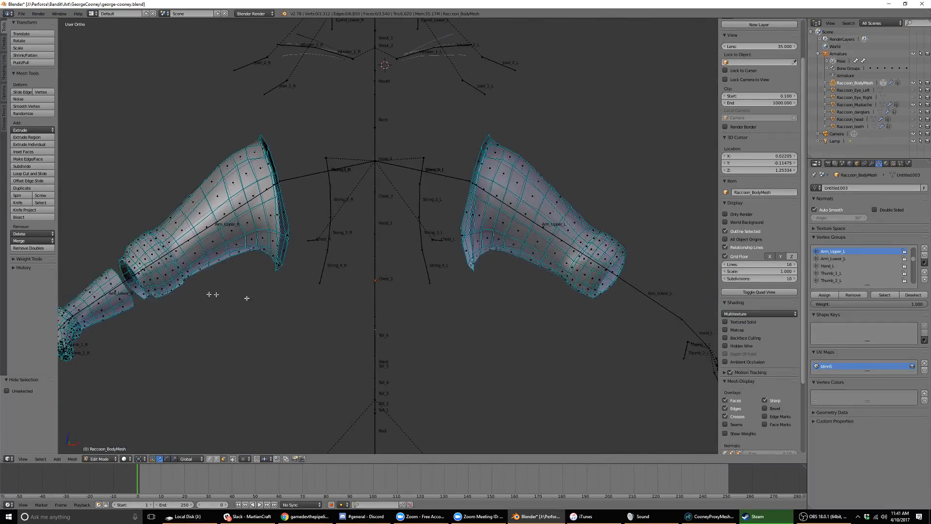
middle_drag(247, 299, 417, 294)
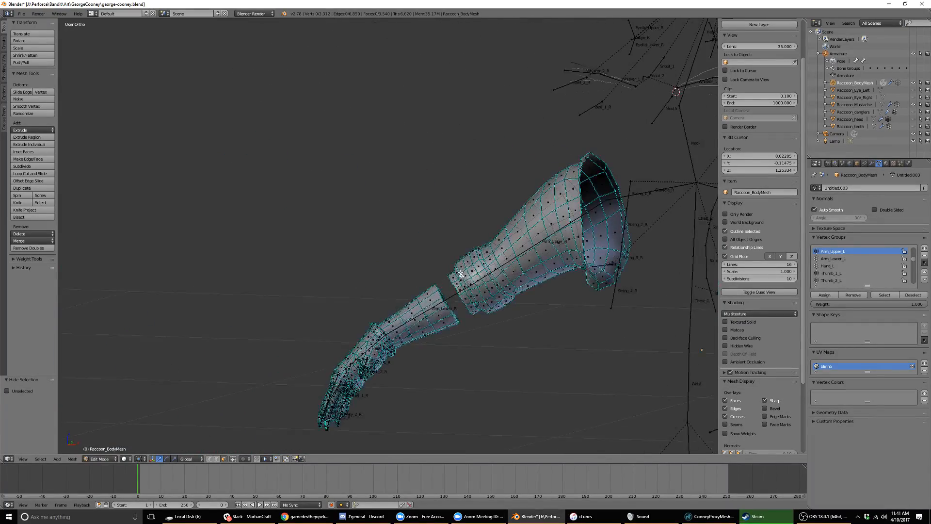
scroll(480, 291, up, 4)
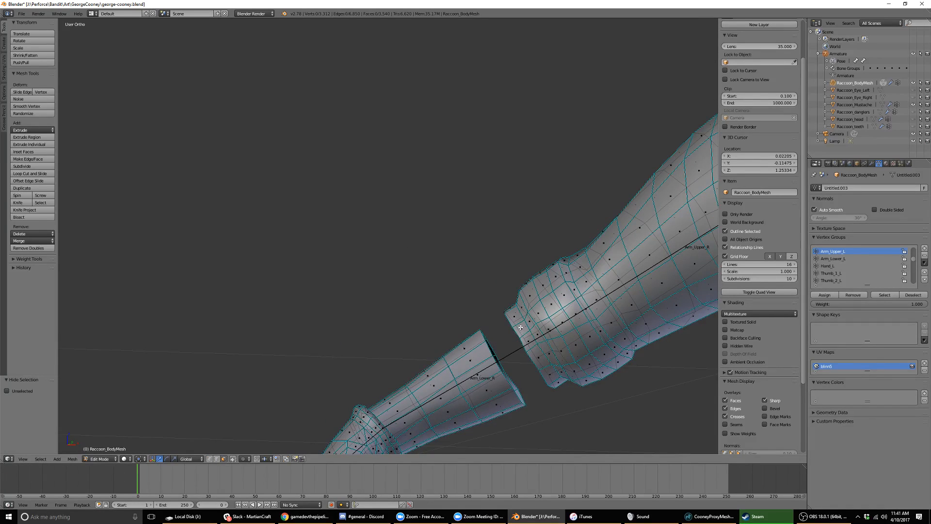
alt+right_click(520, 328)
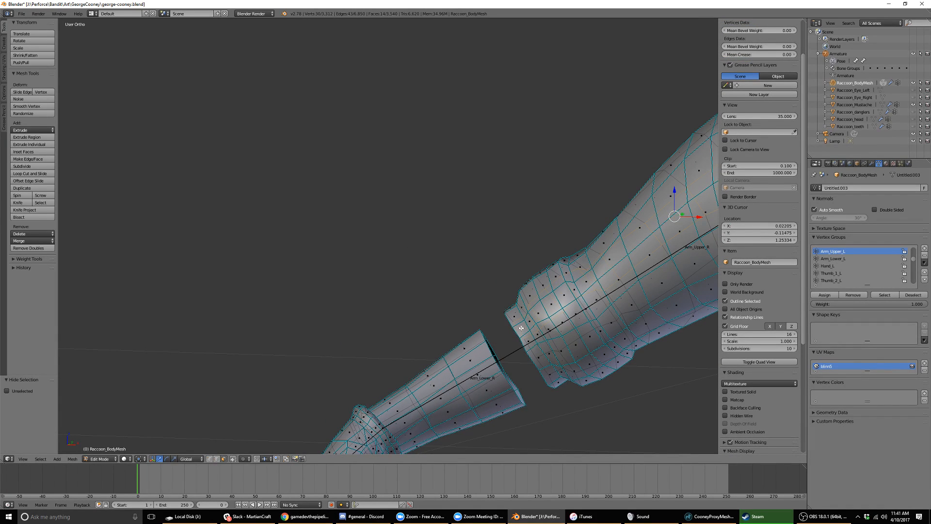
alt+right_click(518, 323)
key(x)
click(515, 336)
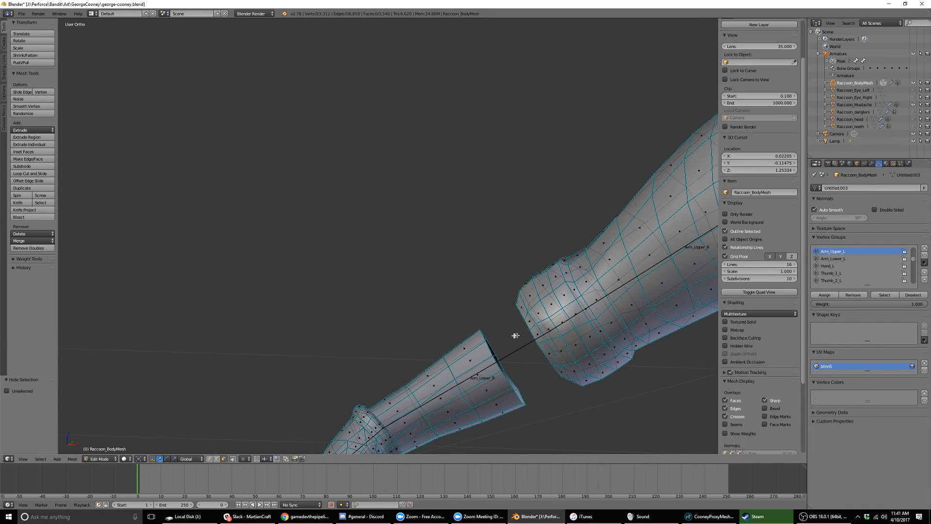
Hide the face ring at the right forearm's open end, plus the linked remainder of the forearm and hand.
right_click(470, 353)
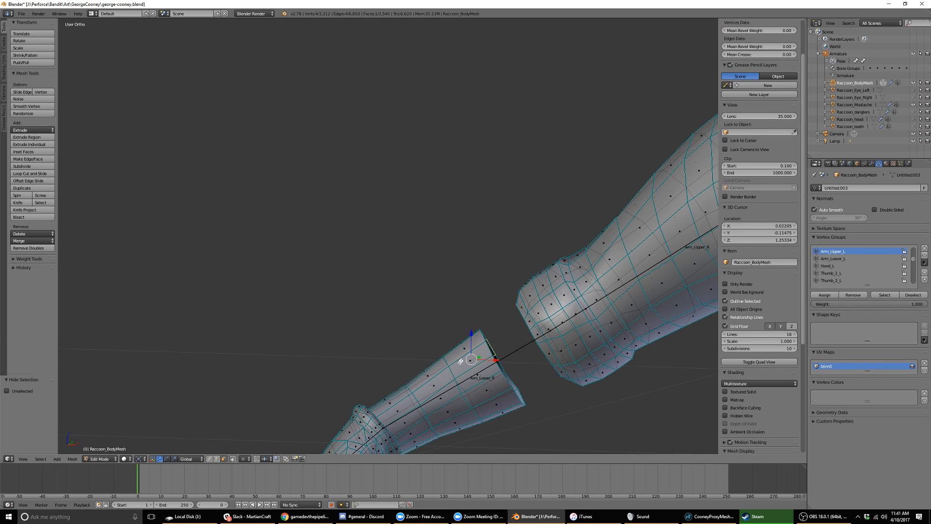
right_click(445, 385)
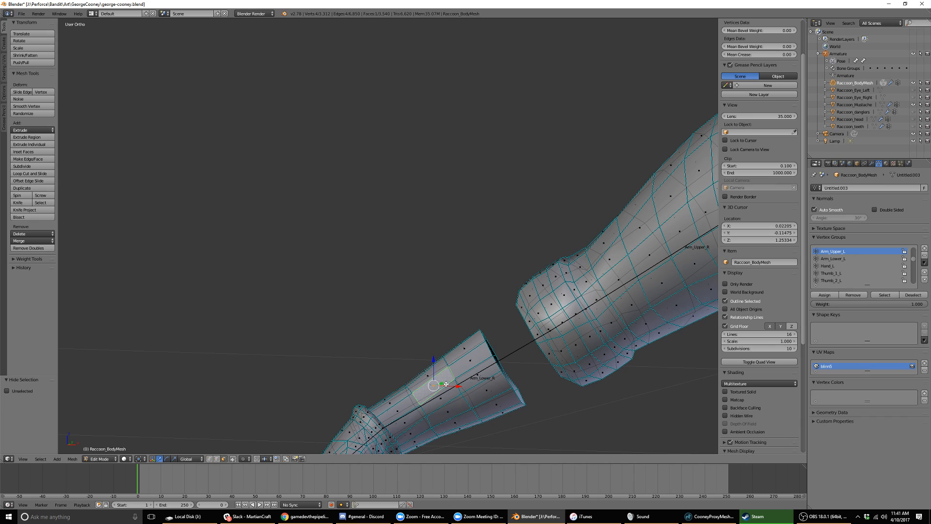
alt+right_click(445, 383)
alt+right_click(466, 371)
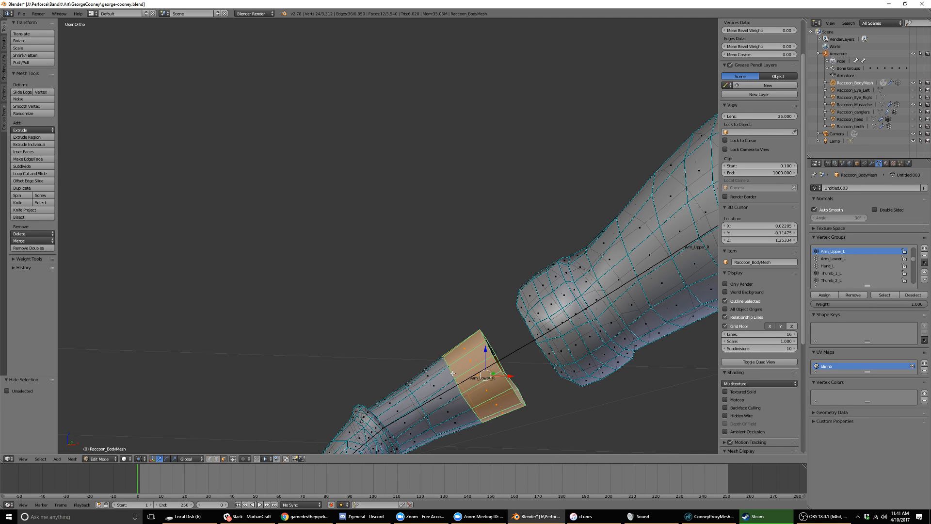
alt+right_click(452, 374)
alt+right_click(464, 374)
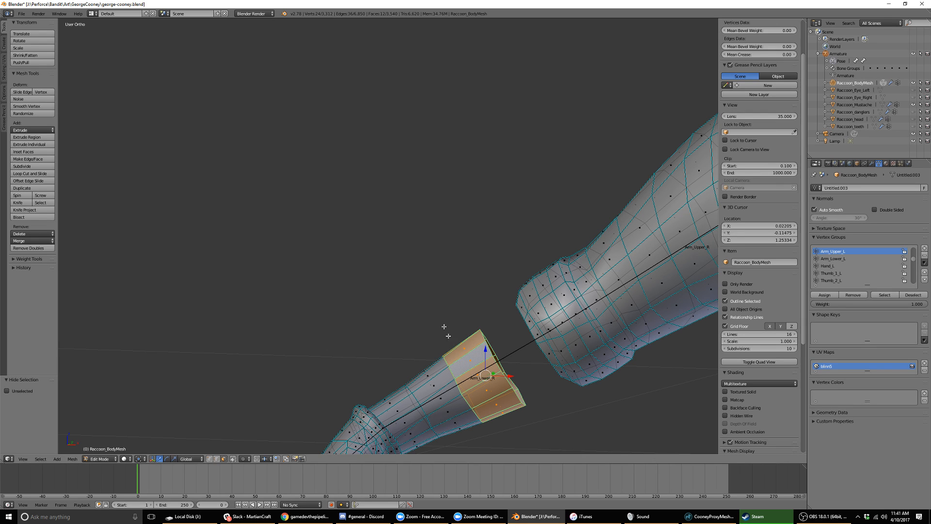
key(h)
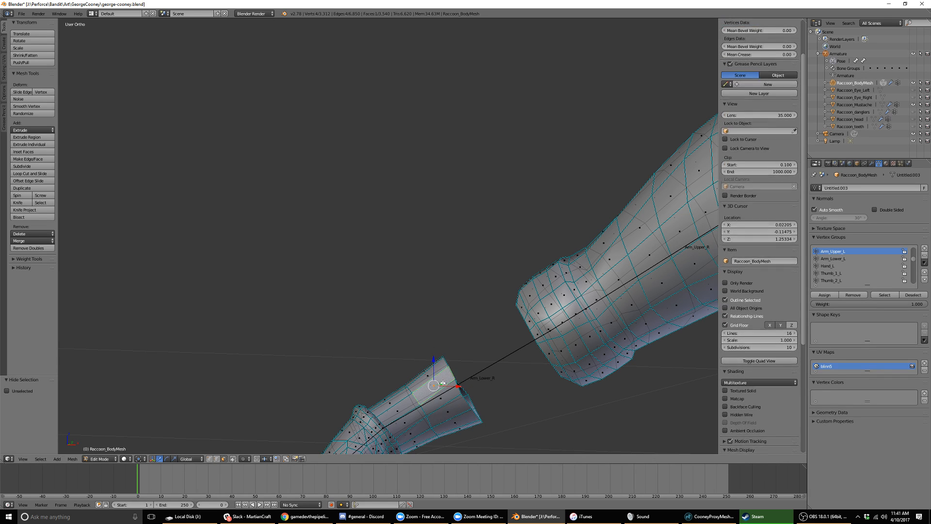
key(ctrl+l)
key(h)
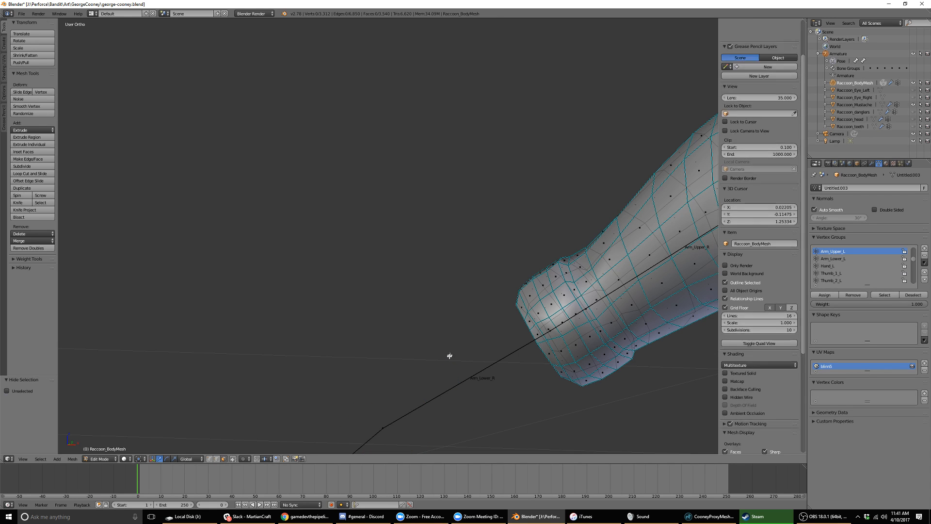
Select all visible upper-arm faces, return to Weight Paint mode and view both upper arms from the front.
key(KP_1)
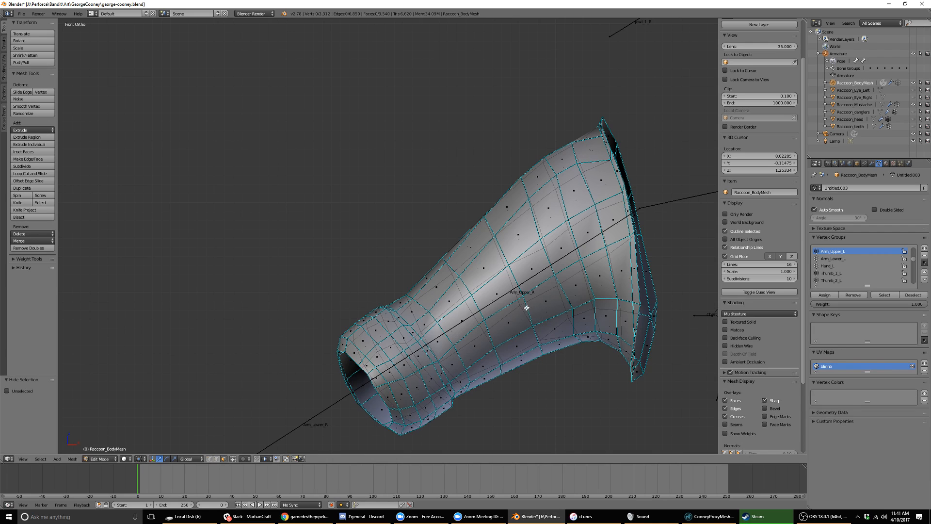
key(a)
key(Home)
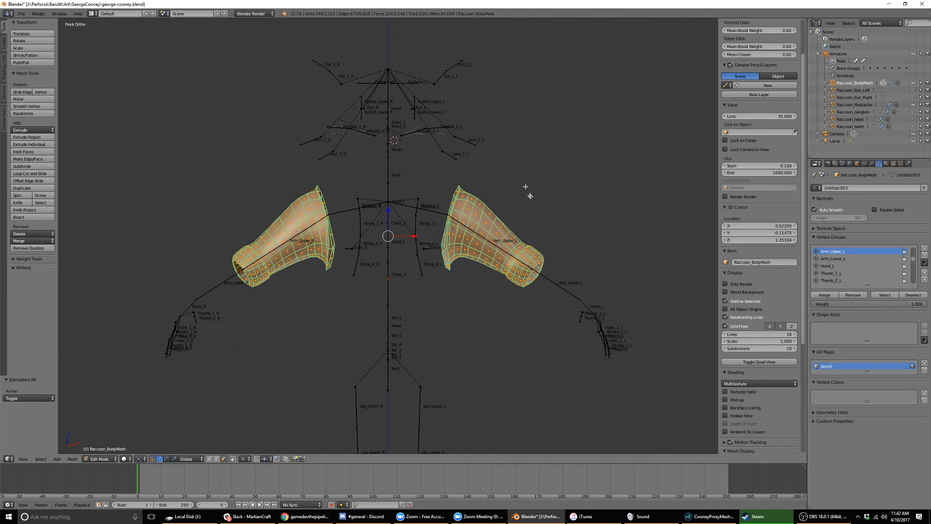
key(Tab)
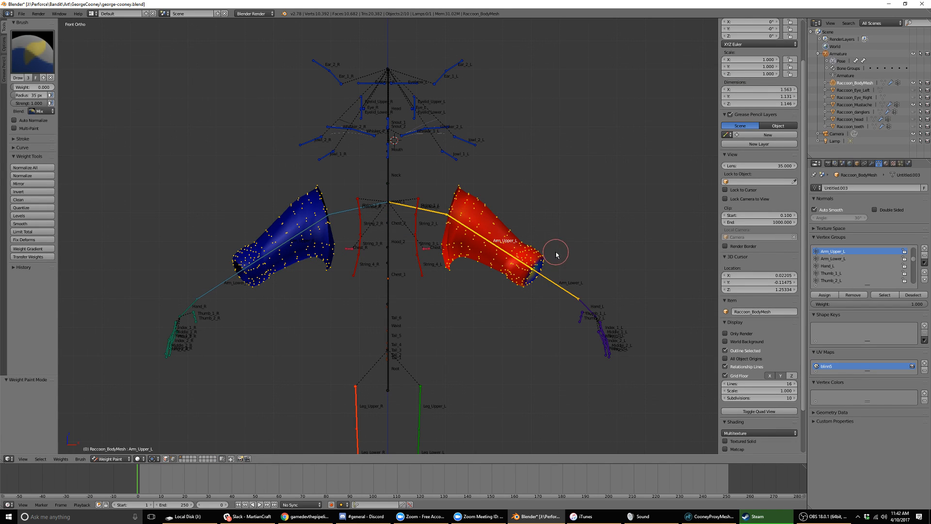
middle_drag(534, 272, 533, 275)
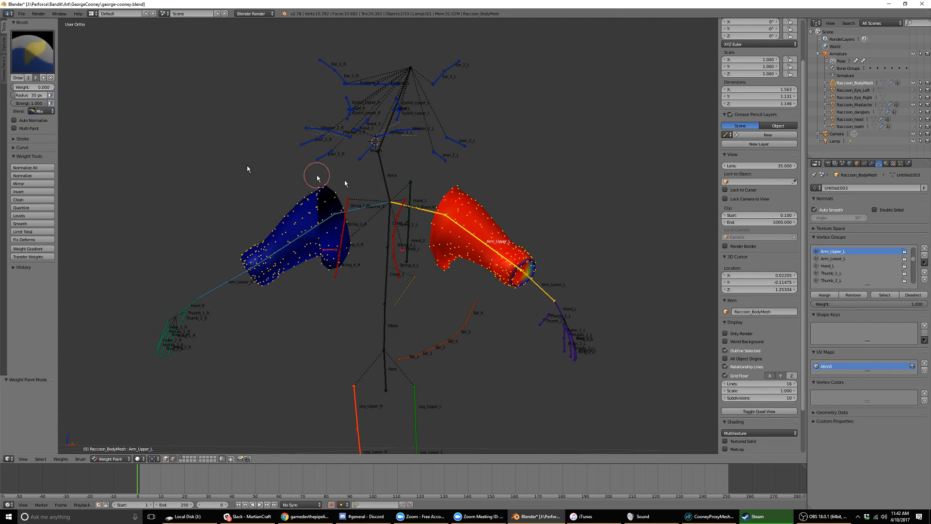
Set the brush weight to 1.000 and paint full Arm_Upper_L influence over the elbow end of the left upper arm.
drag(30, 88, 73, 90)
drag(513, 270, 521, 276)
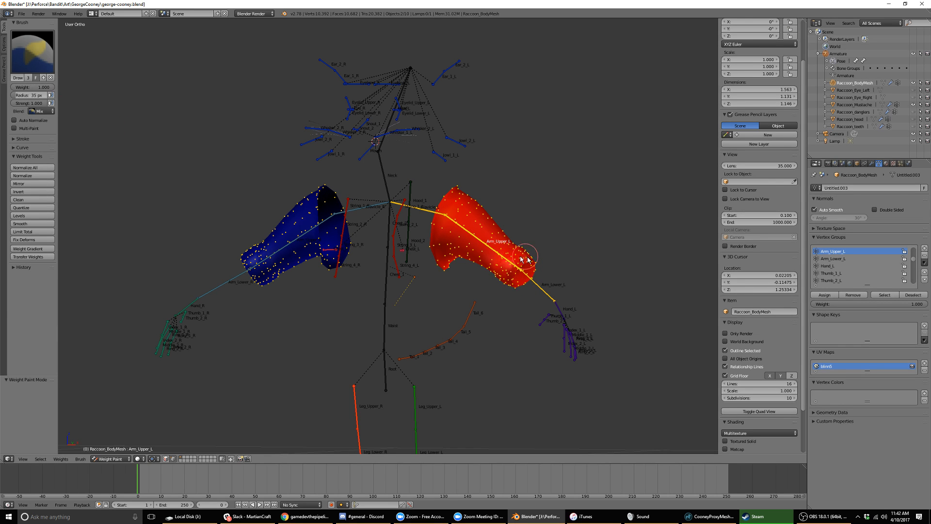
Test the upper arm's deformation by rotating the Arm_Upper_L bone about the global Y axis, and cancel the rotation.
mouse_move(512, 287)
middle_down()
mouse_move(403, 264)
mouse_move(517, 290)
middle_up()
key(r)
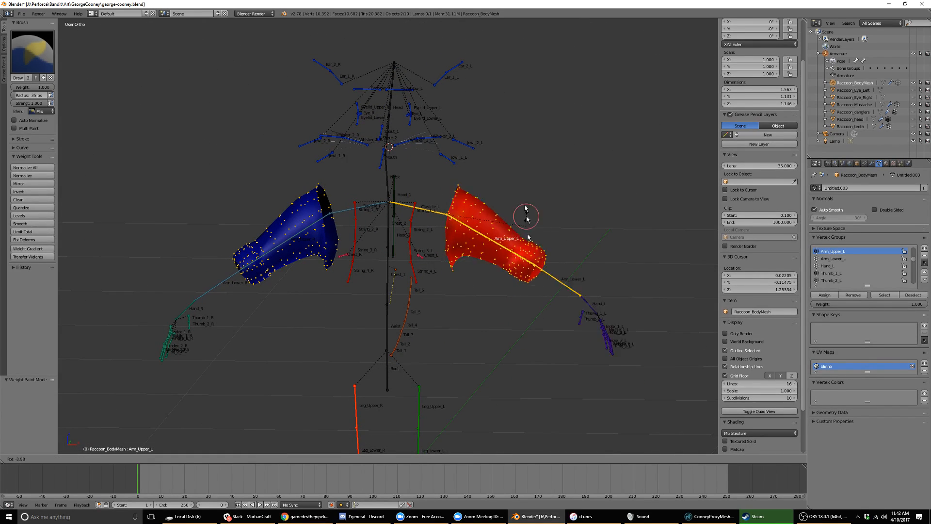
key(y)
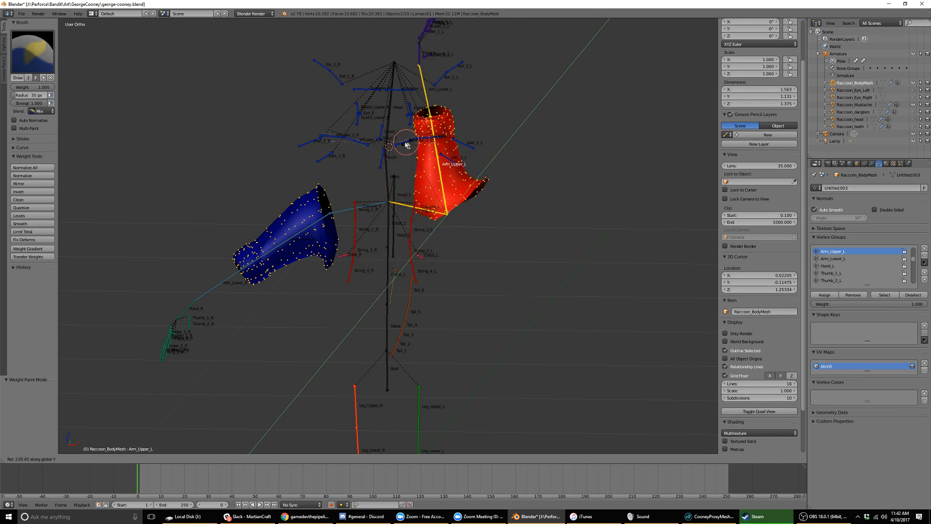
right_click(523, 143)
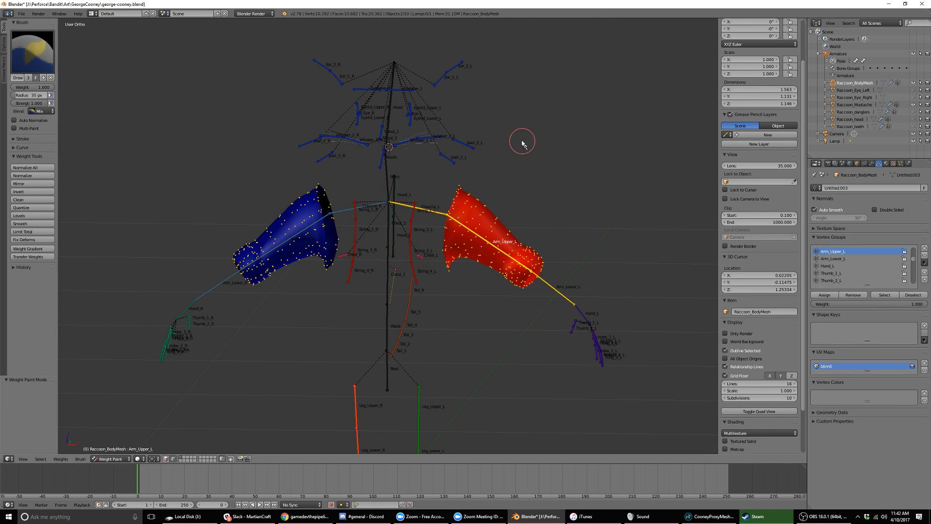
middle_drag(493, 253, 566, 231)
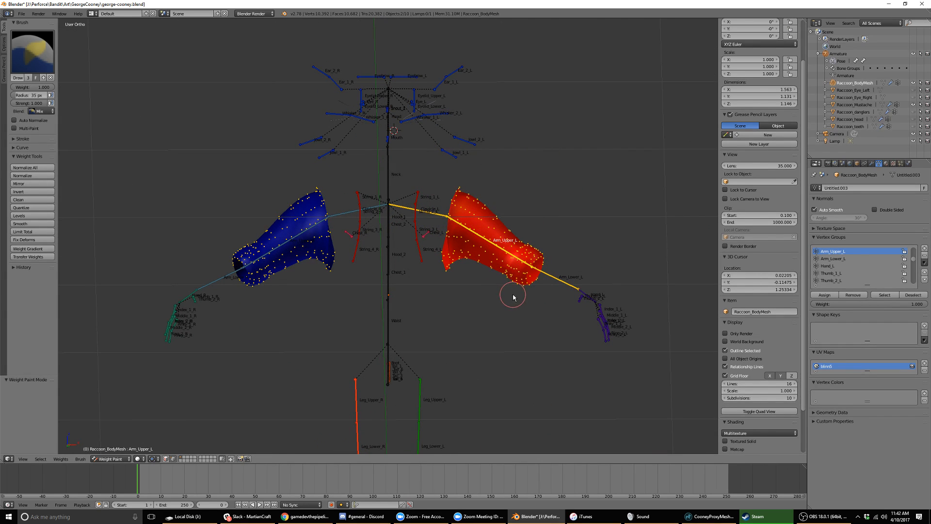
In Edit Mode, reveal the hidden parts of the body mesh as the selection and hide the two unselected upper arms.
key(Tab)
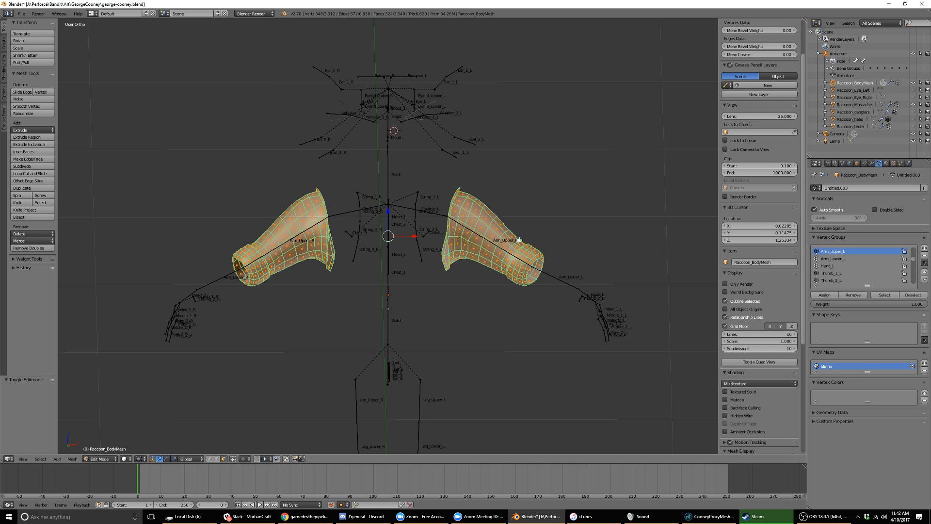
key(a)
key(alt+h)
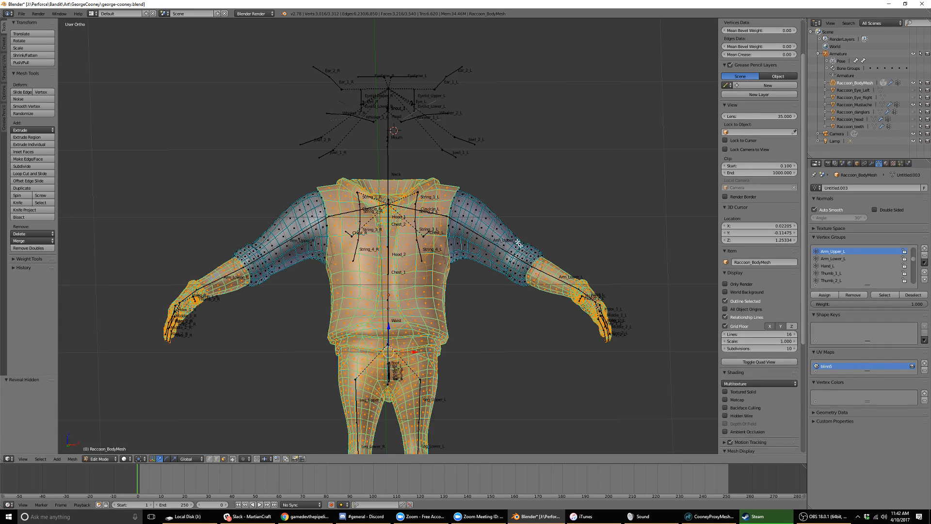
key(shift+h)
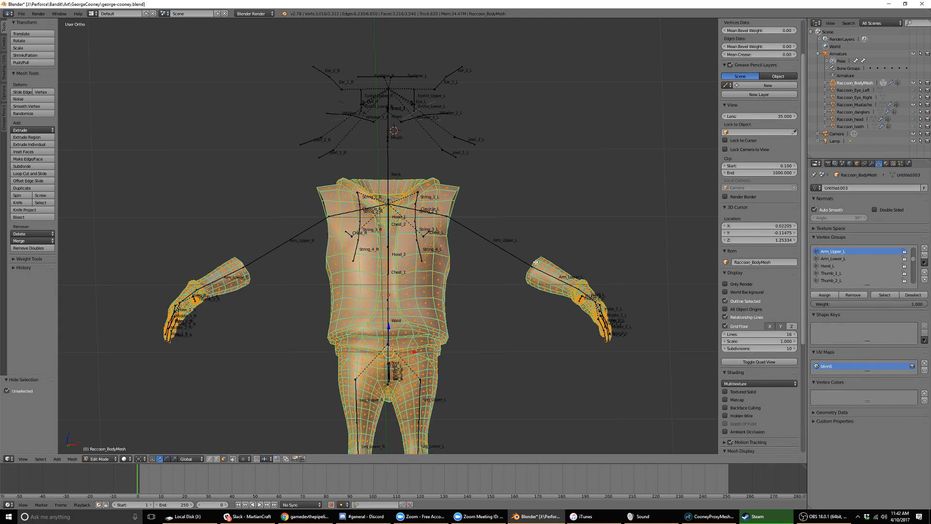
Select the linked torso and legs, hide them, and return to Weight Paint mode with only forearms and hands showing.
right_click(439, 224)
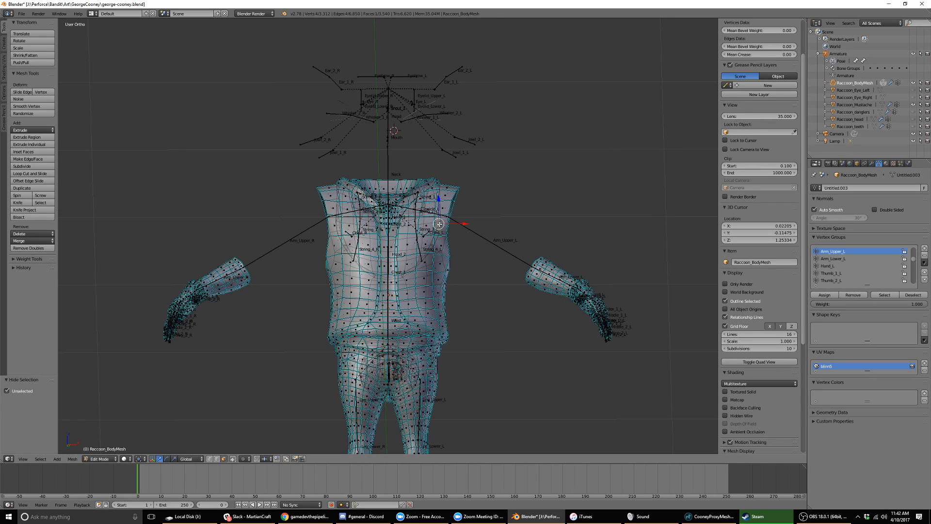
key(ctrl+l)
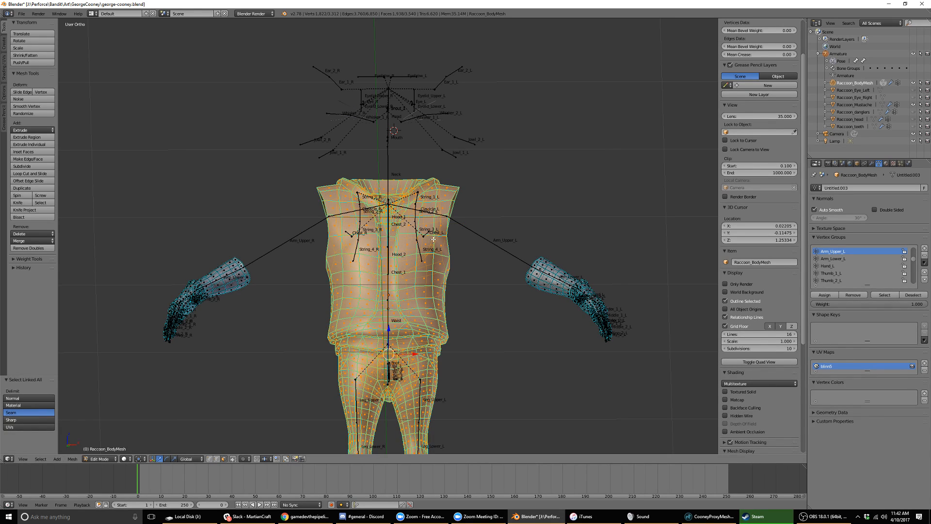
key(h)
key(Tab)
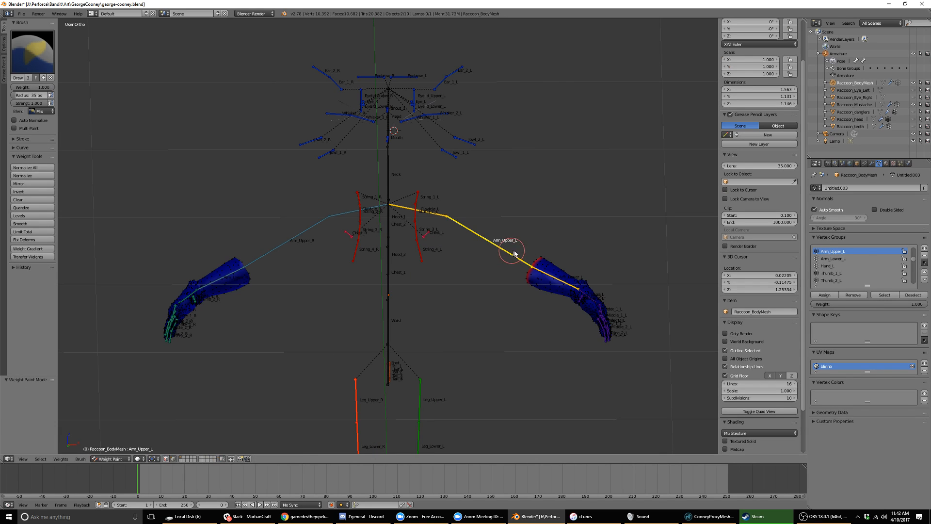
Turn off vertex selection masking, pick the Arm_Lower_L bone for painting, and turn the masking back on.
click(170, 459)
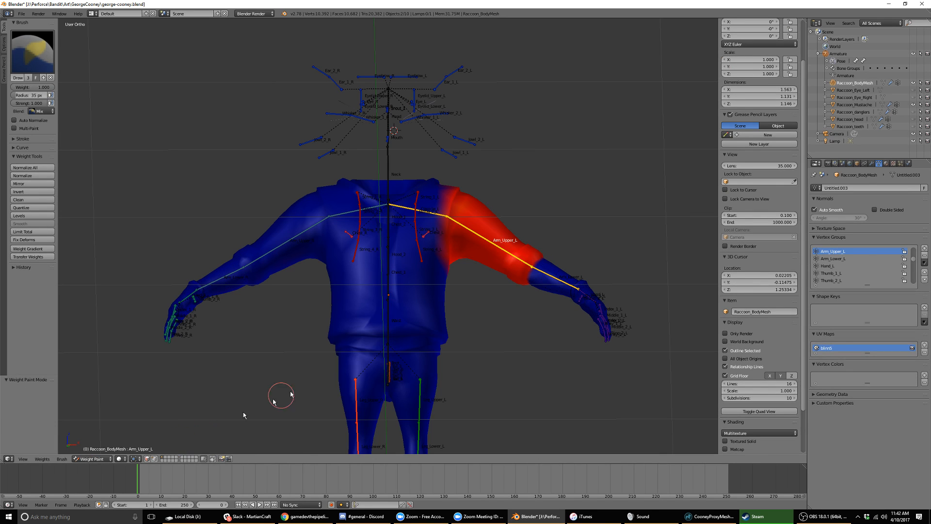
right_click(552, 278)
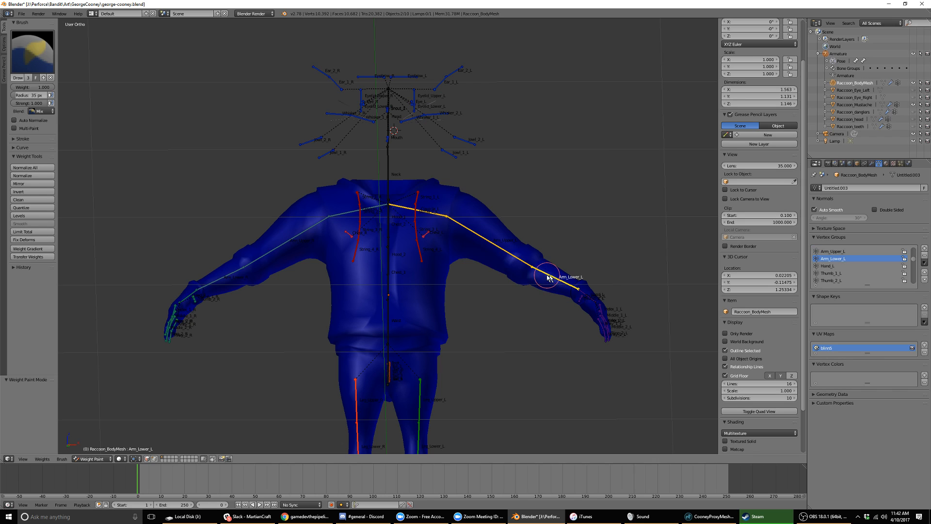
click(154, 459)
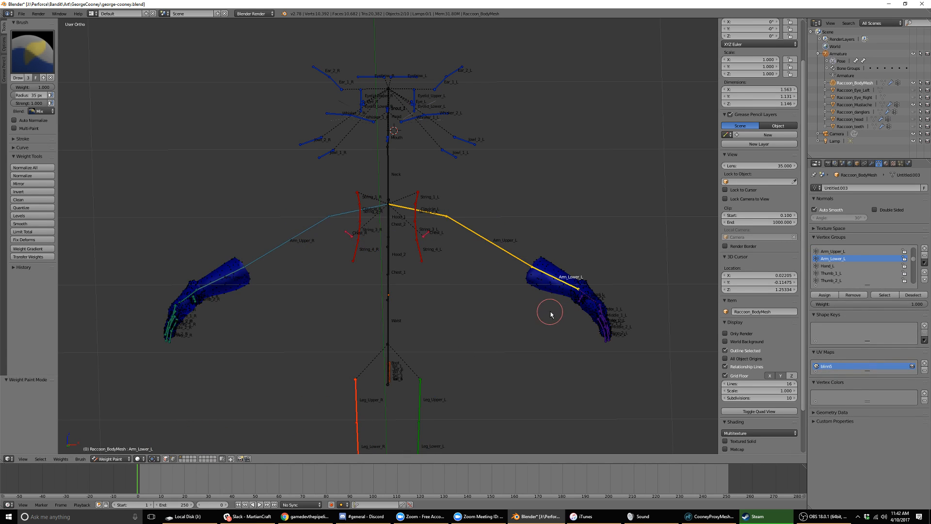
Select all visible vertices and paint full Arm_Lower_L weight over the left forearm from the elbow opening to the wrist.
middle_drag(547, 312, 573, 326)
ctrl+middle_drag(561, 291, 538, 279)
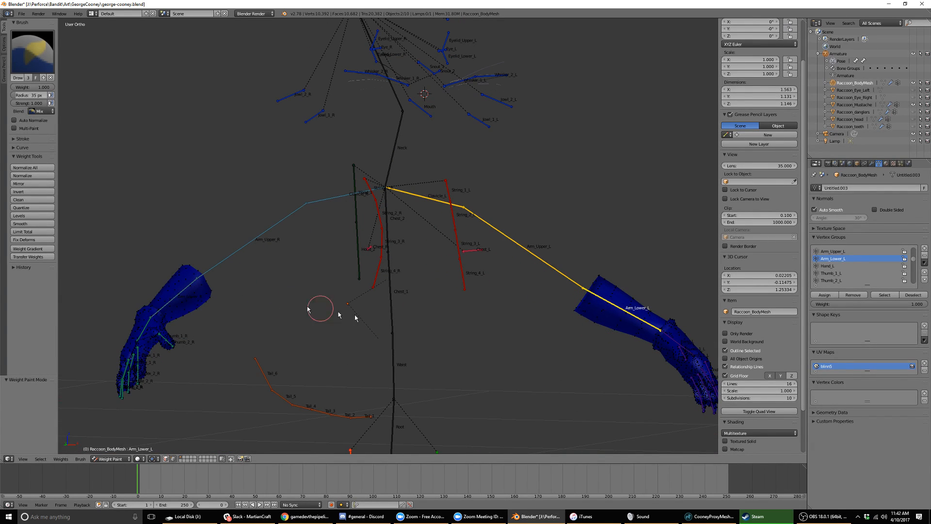
shift+middle_drag(588, 345, 247, 167)
middle_drag(303, 205, 319, 219)
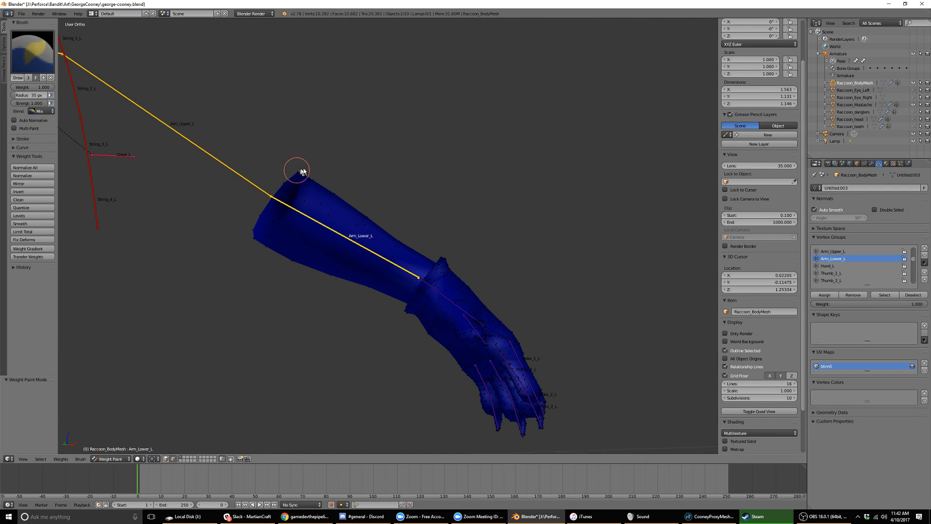
key(a)
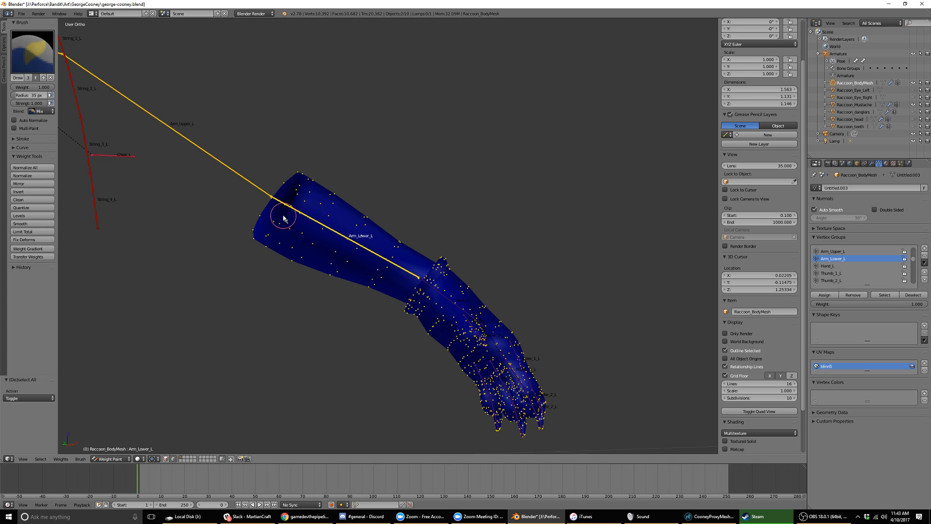
drag(291, 194, 302, 169)
mouse_move(281, 225)
mouse_down()
mouse_move(296, 172)
mouse_move(258, 245)
mouse_move(283, 234)
mouse_move(338, 169)
mouse_move(296, 252)
mouse_move(333, 267)
mouse_move(357, 218)
mouse_move(382, 248)
mouse_move(370, 284)
mouse_move(400, 242)
mouse_up()
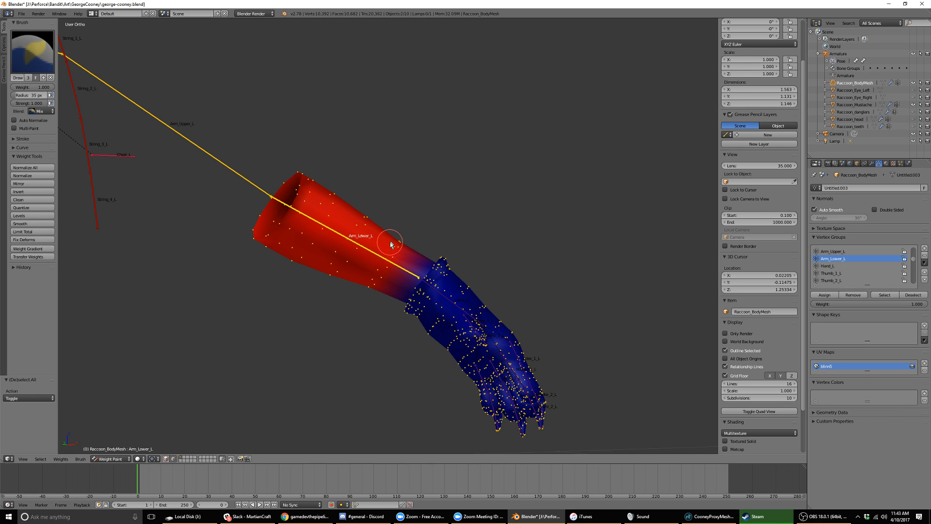
In Edit Mode, clear the selection, select the face ring around the left wrist cuff and hide it to separate the hand.
middle_drag(361, 206, 480, 200)
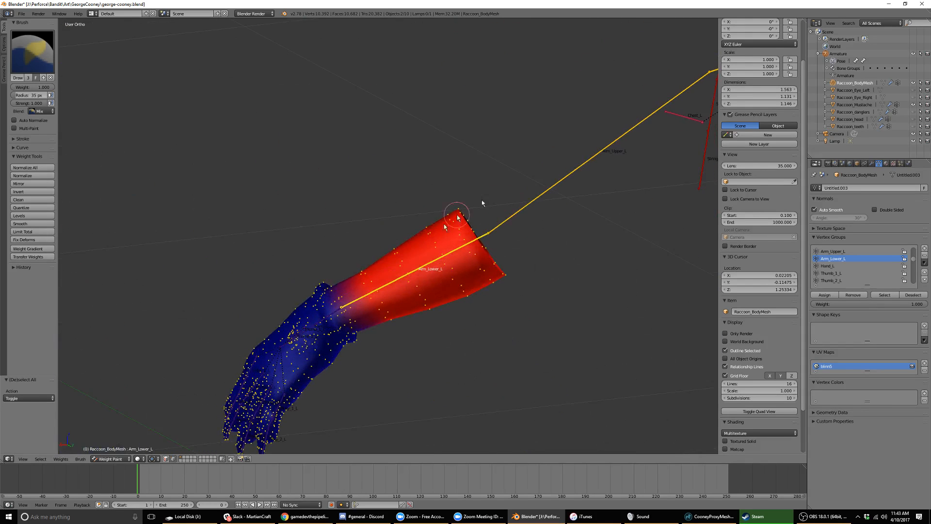
mouse_move(368, 256)
middle_down()
mouse_move(381, 308)
mouse_move(322, 260)
middle_up()
key(Tab)
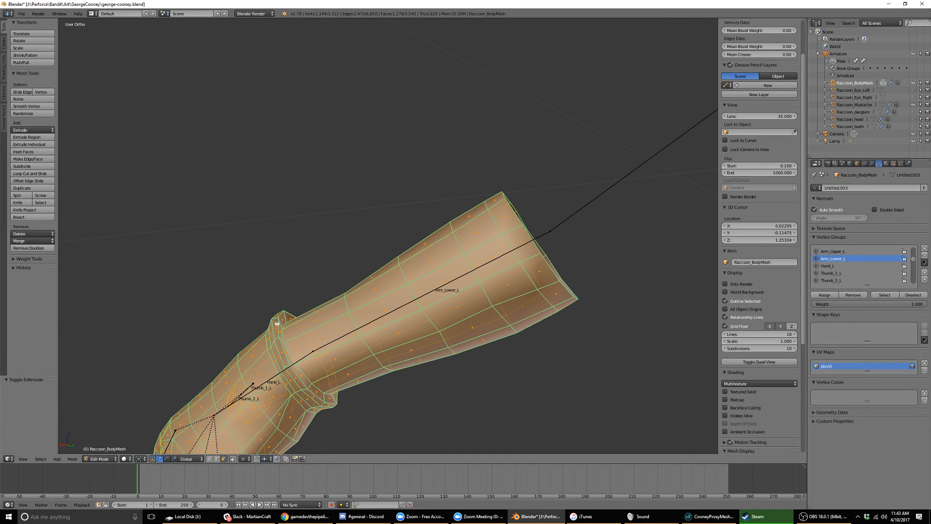
middle_drag(277, 323, 260, 324)
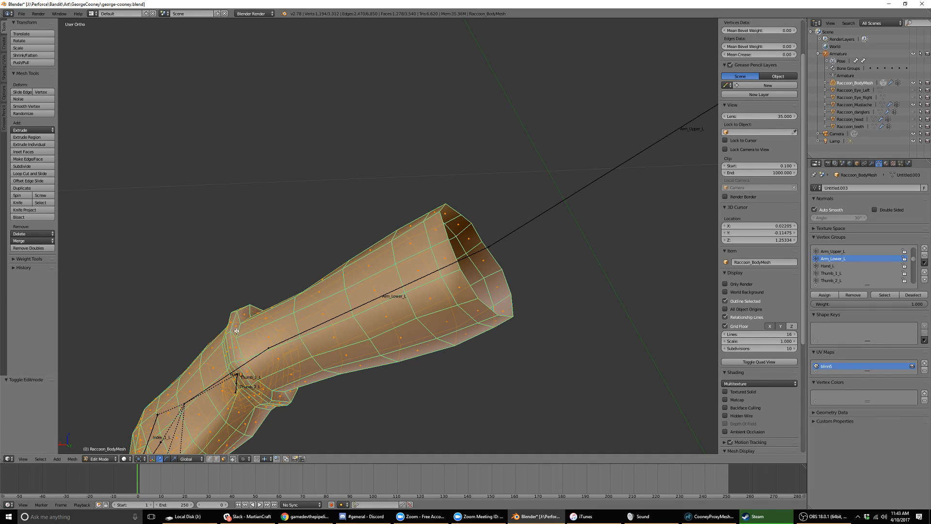
middle_drag(232, 329, 266, 320)
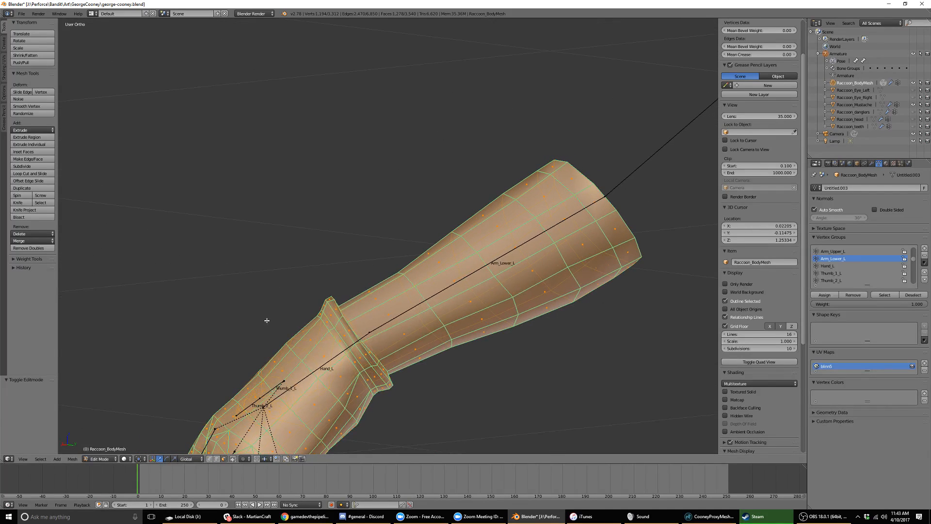
middle_drag(324, 299, 248, 321)
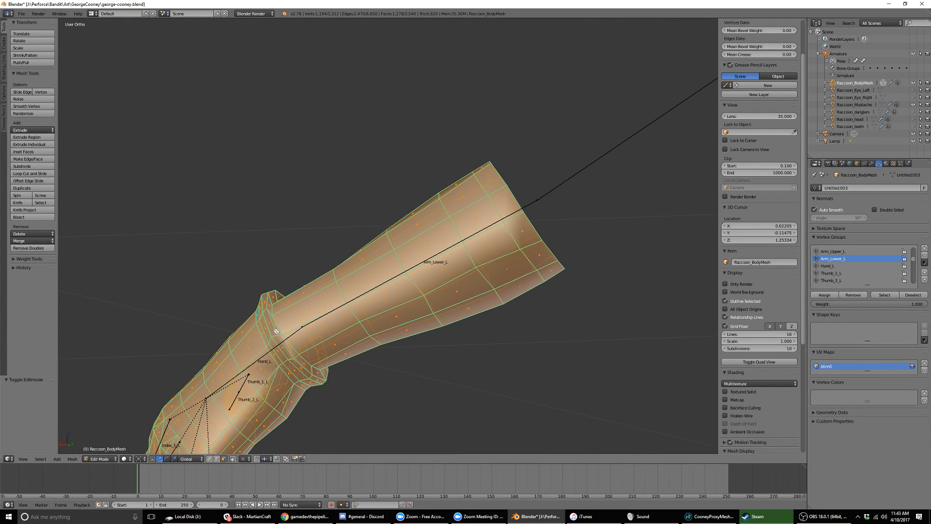
key(a)
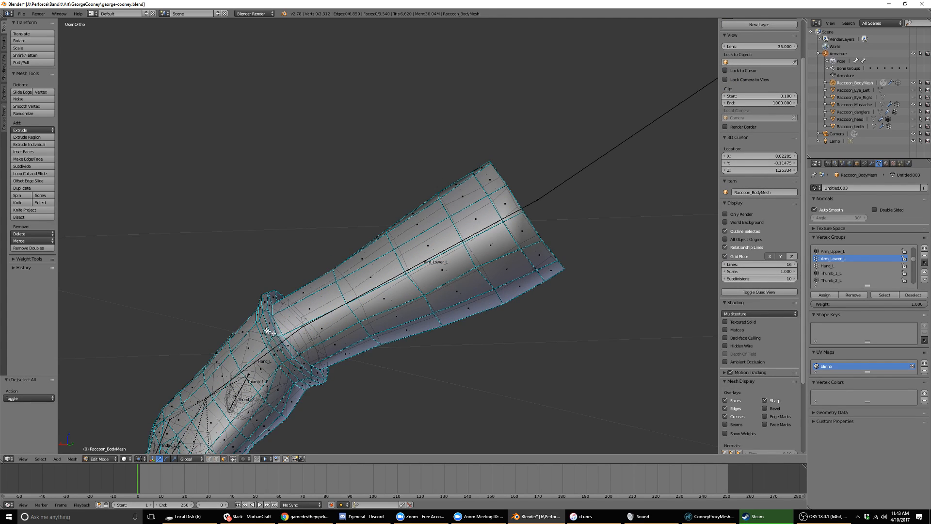
middle_drag(270, 333, 188, 295)
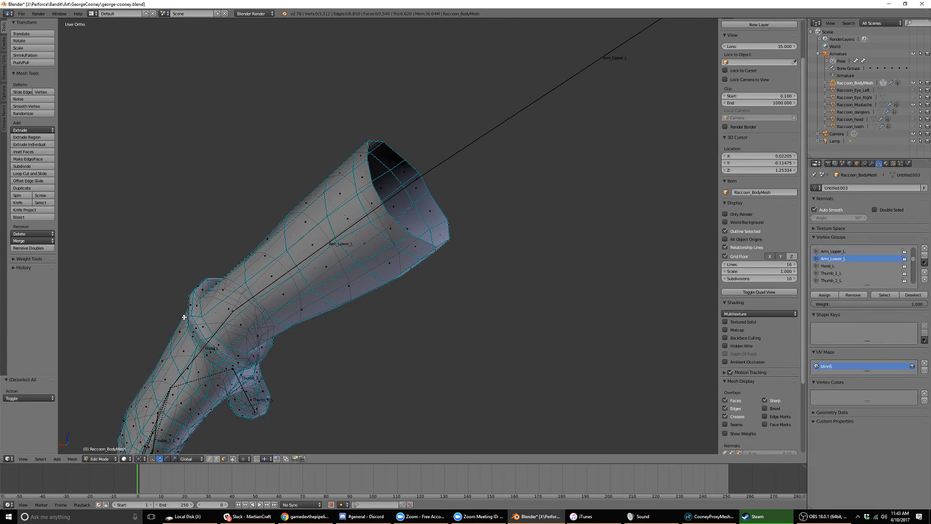
alt+right_click(197, 315)
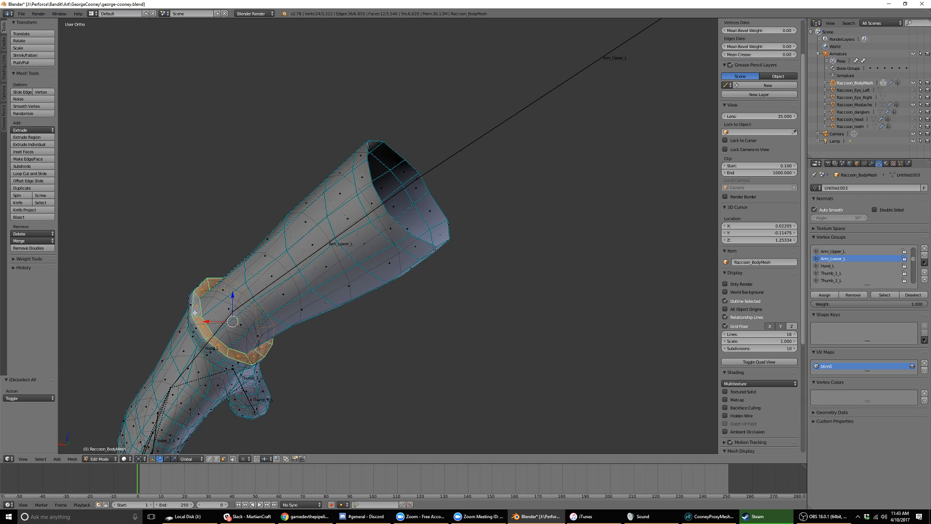
key(h)
Select all faces linked to the left hand and hide them, leaving only the left forearm.
right_click(183, 326)
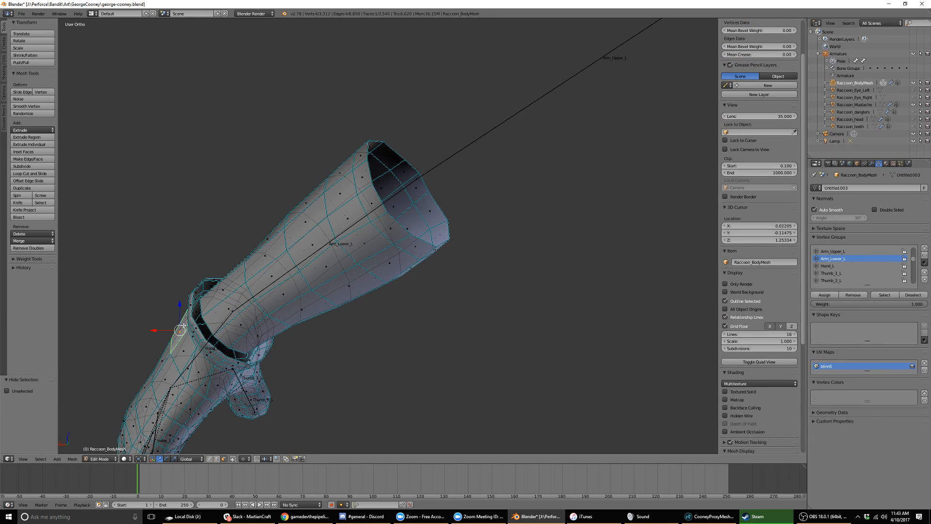
key(ctrl+l)
key(h)
On the right arm, select the face ring around the wrist cuff and hide it to separate the hand.
middle_drag(182, 314, 180, 289)
scroll(180, 289, down, 3)
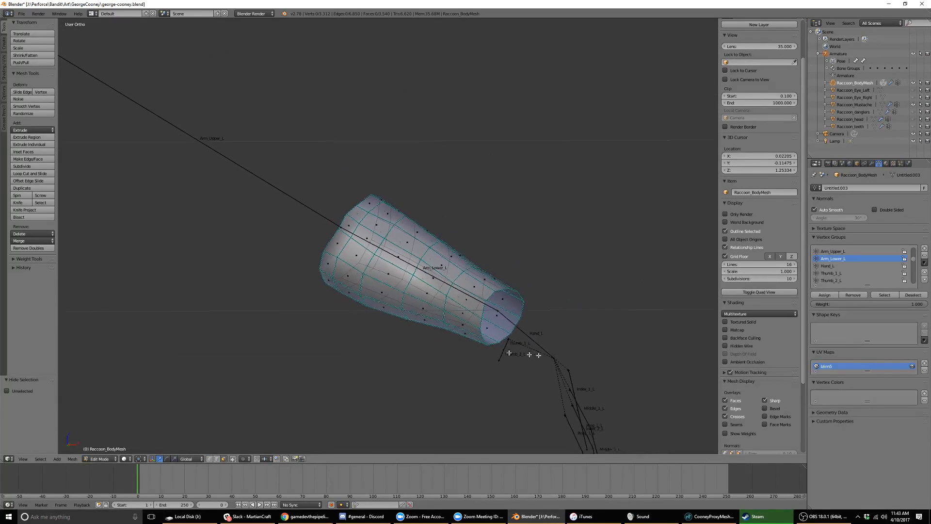
scroll(351, 317, down, 6)
middle_drag(351, 318, 281, 267)
middle_drag(460, 294, 213, 207)
ctrl+middle_drag(334, 320, 254, 271)
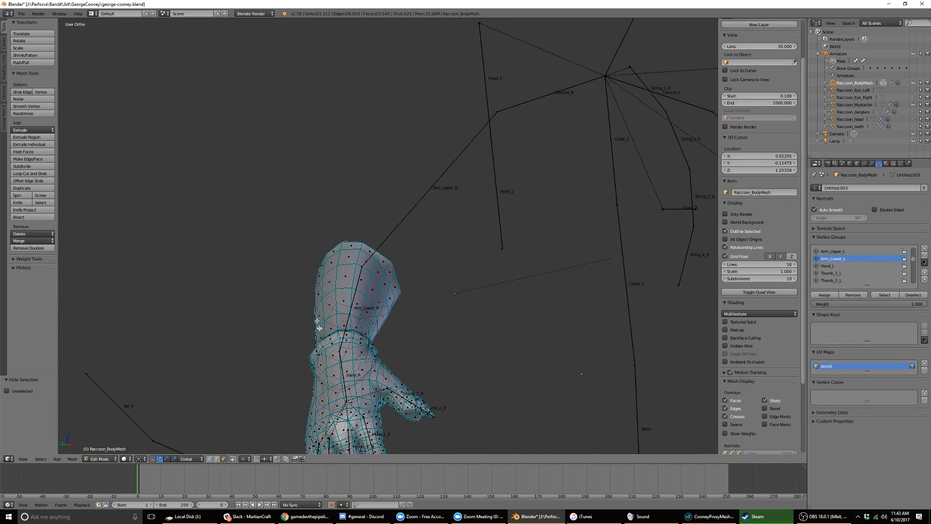
shift+middle_drag(319, 334, 346, 188)
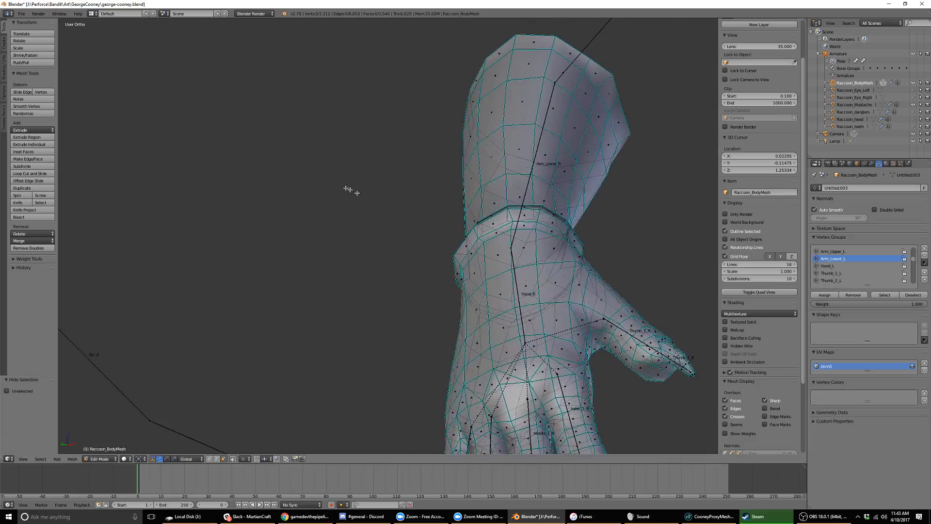
middle_drag(411, 252, 282, 305)
alt+right_click(281, 304)
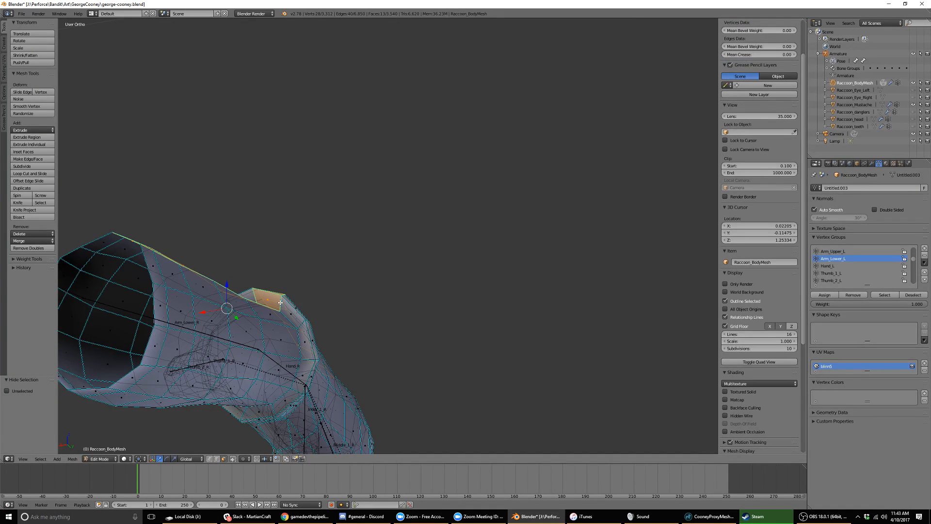
alt+right_click(281, 304)
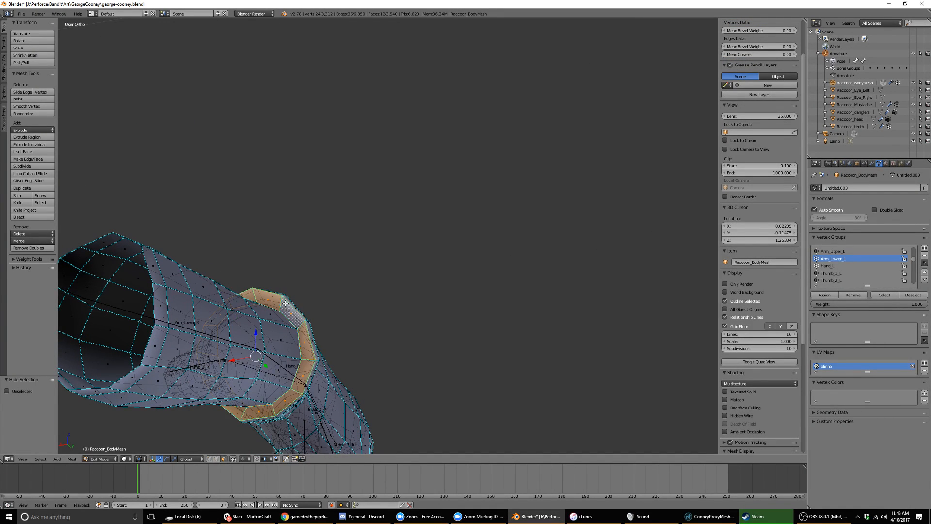
key(h)
Hide all faces linked to the right hand, and select all faces of the remaining forearms.
right_click(323, 363)
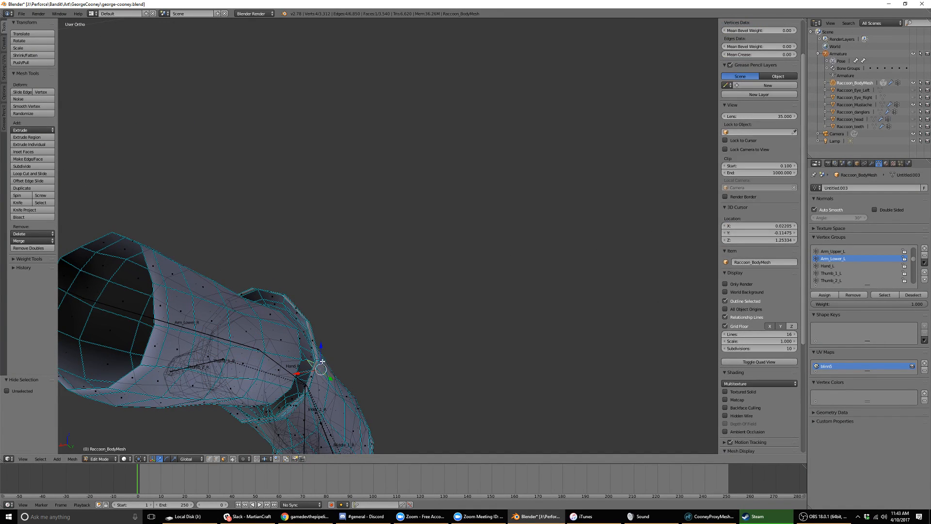
key(ctrl+l)
key(h)
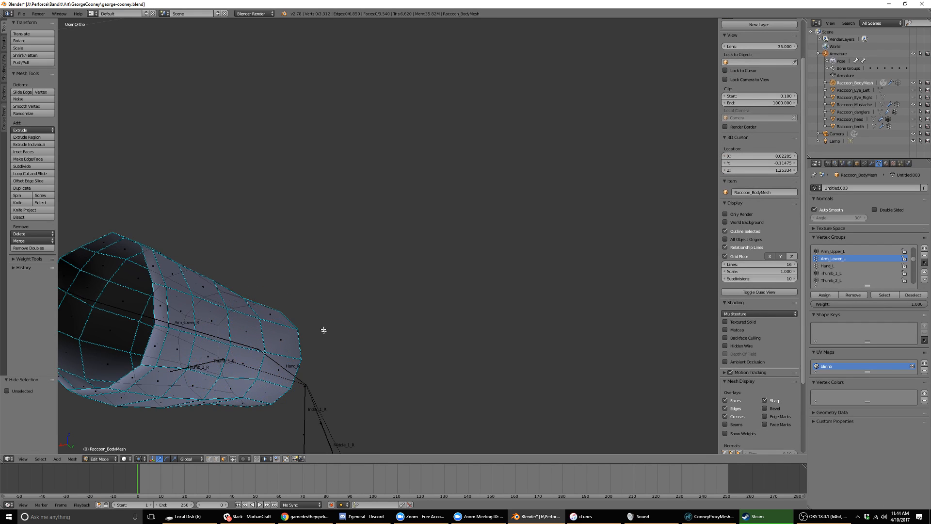
key(a)
key(Home)
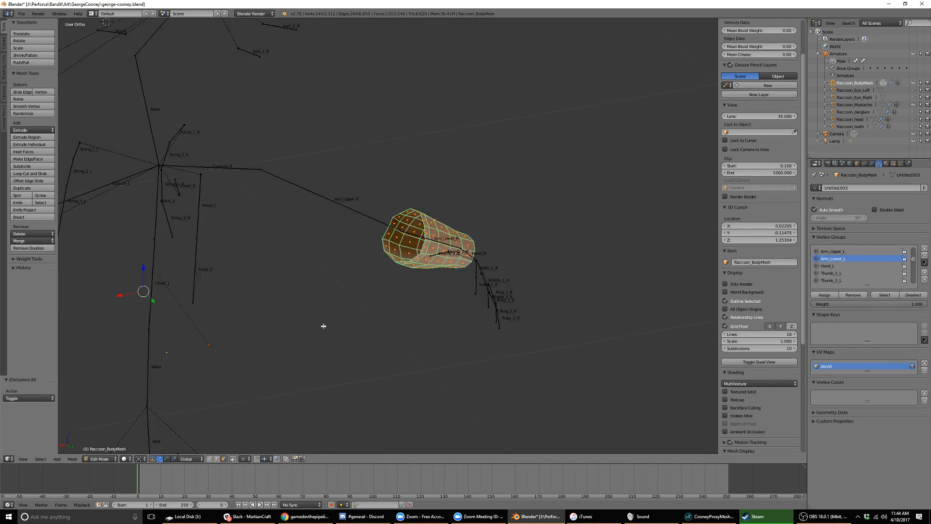
In Weight Paint mode, select all forearm vertices, paint the left forearm's wrist end with Arm_Lower_L weight 1.000, and turn off selection masking.
key(KP_1)
key(a)
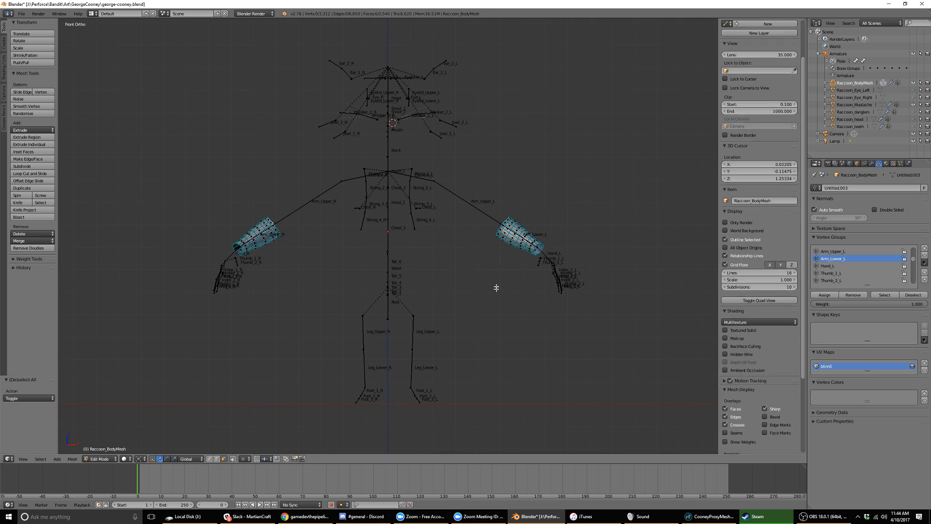
key(ctrl+Tab)
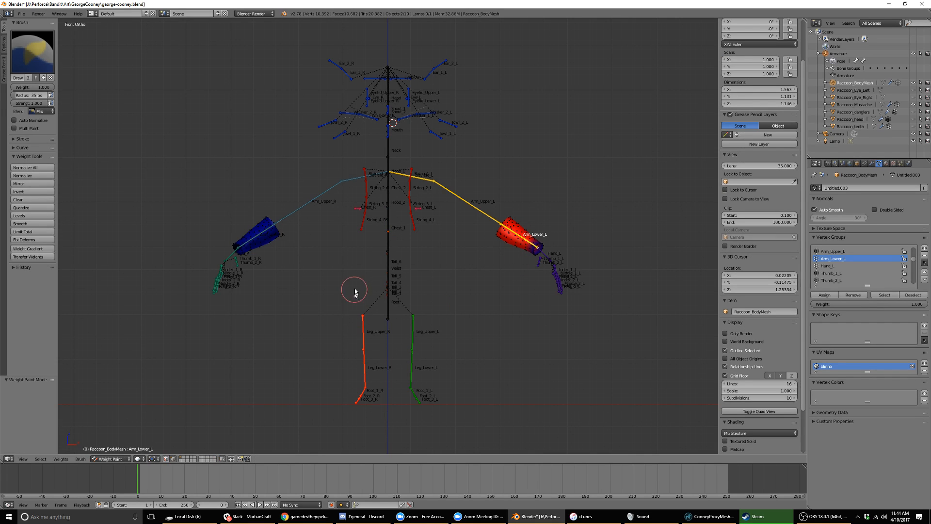
scroll(586, 308, down, 2)
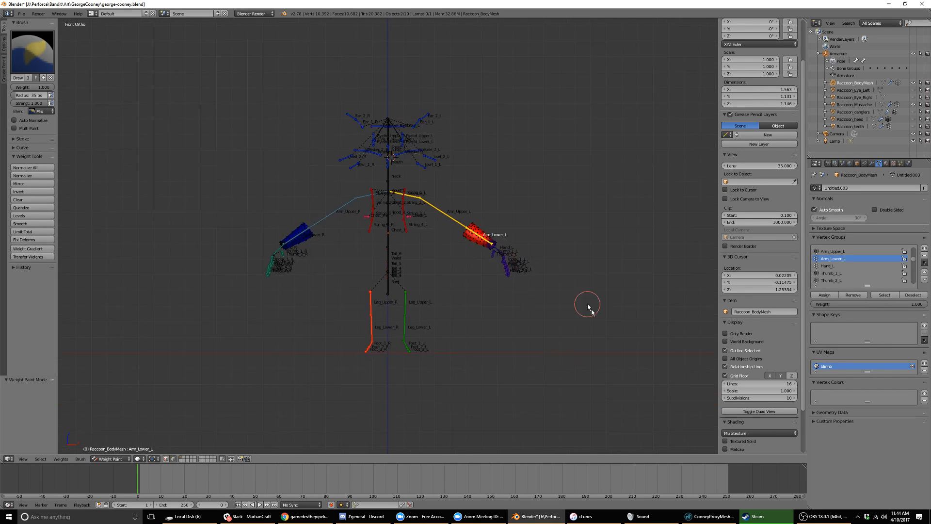
scroll(495, 212, up, 6)
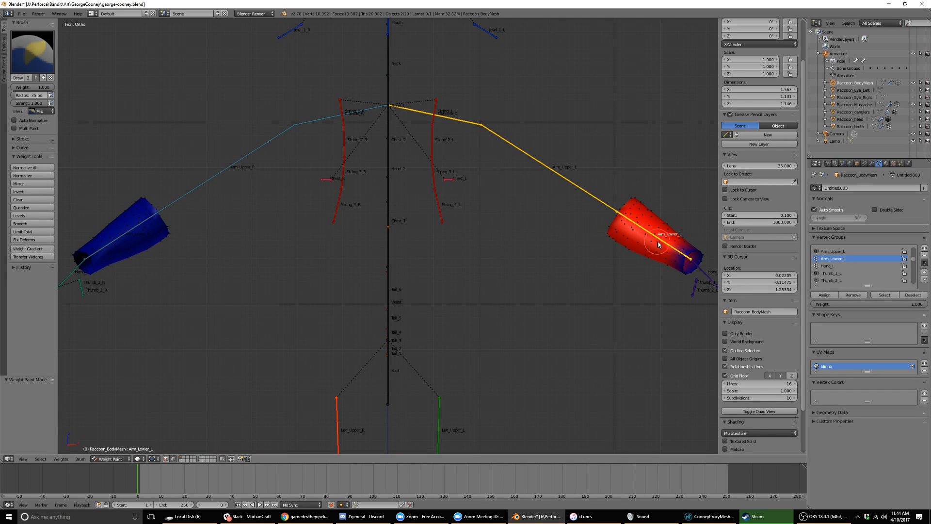
key(a)
drag(657, 256, 690, 263)
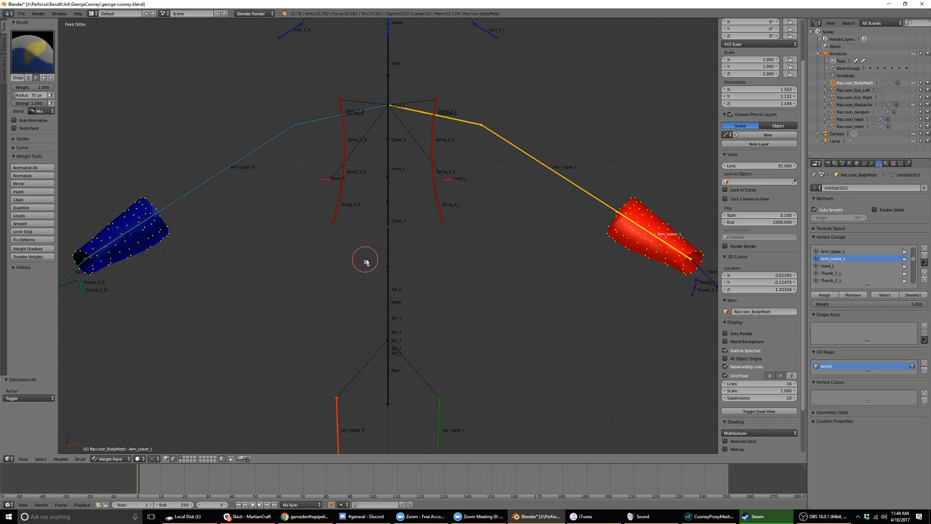
click(175, 458)
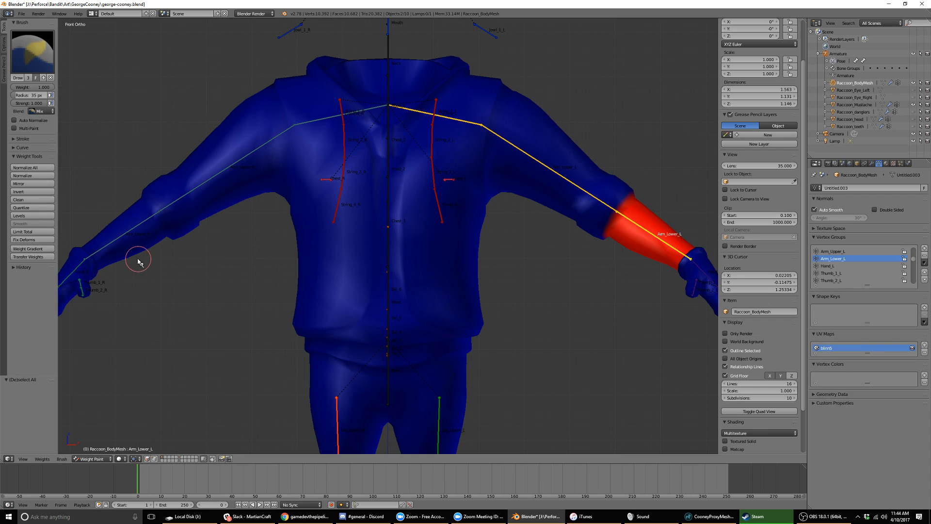
Inspect the weights of the Arm_Lower_R and Arm_Upper_R bones on the right arm.
right_click(119, 241)
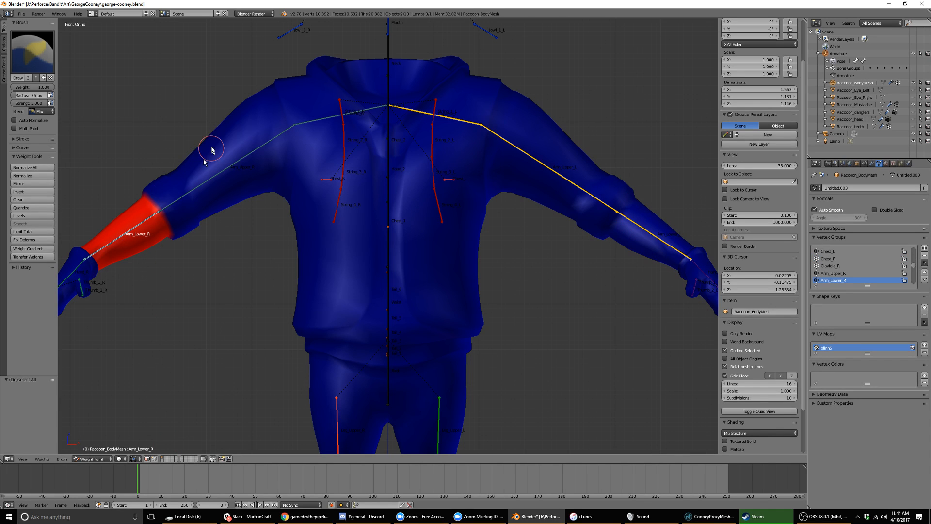
right_click(225, 171)
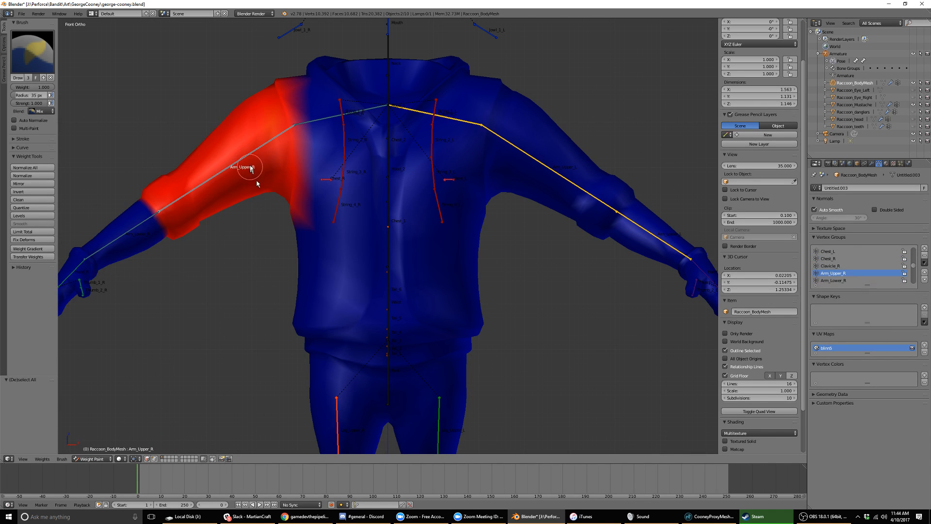
mouse_move(257, 206)
middle_down()
mouse_move(322, 205)
mouse_move(255, 206)
middle_up()
scroll(367, 240, up, 2)
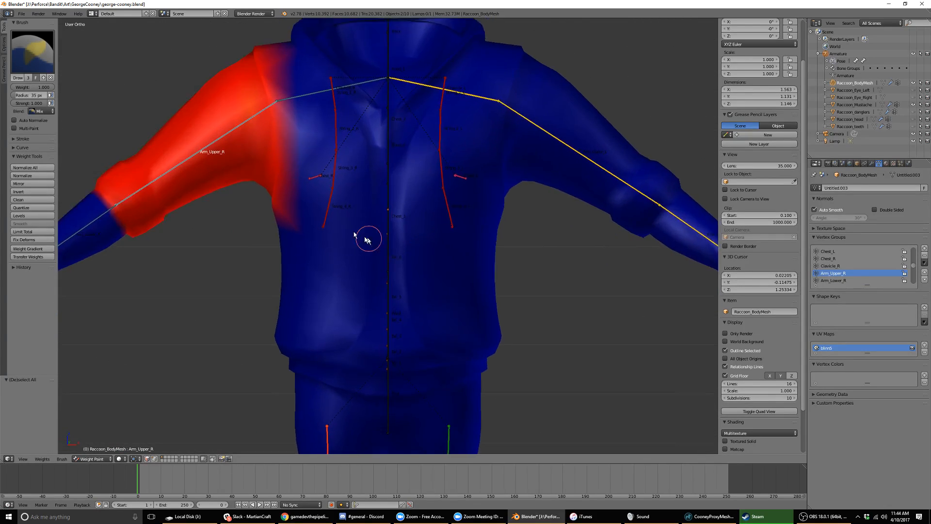
scroll(367, 239, down, 2)
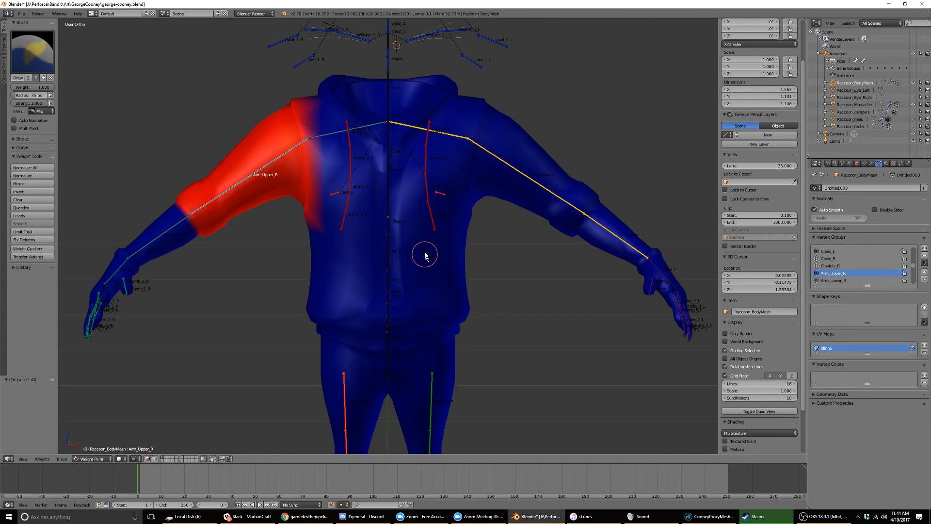
key(KP_1)
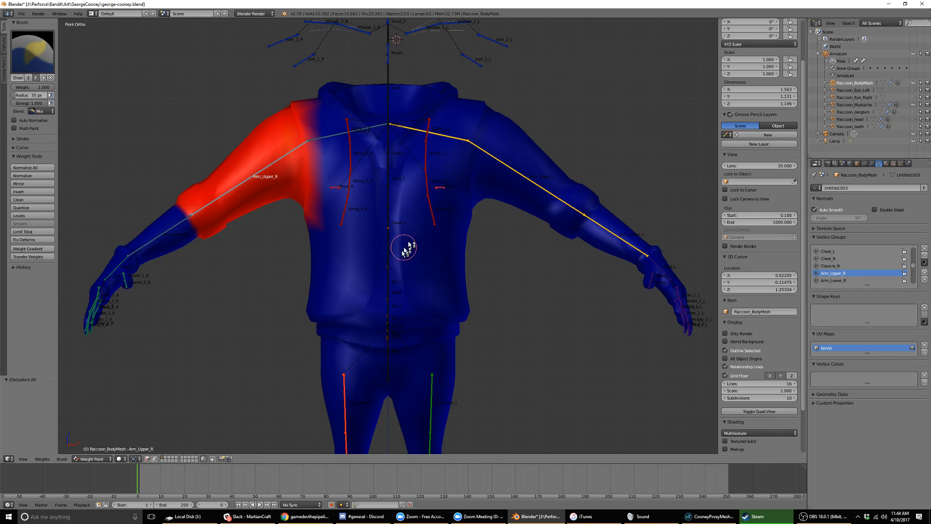
Reveal all hidden faces of the body mesh in Edit Mode and return to Weight Paint mode.
key(Tab)
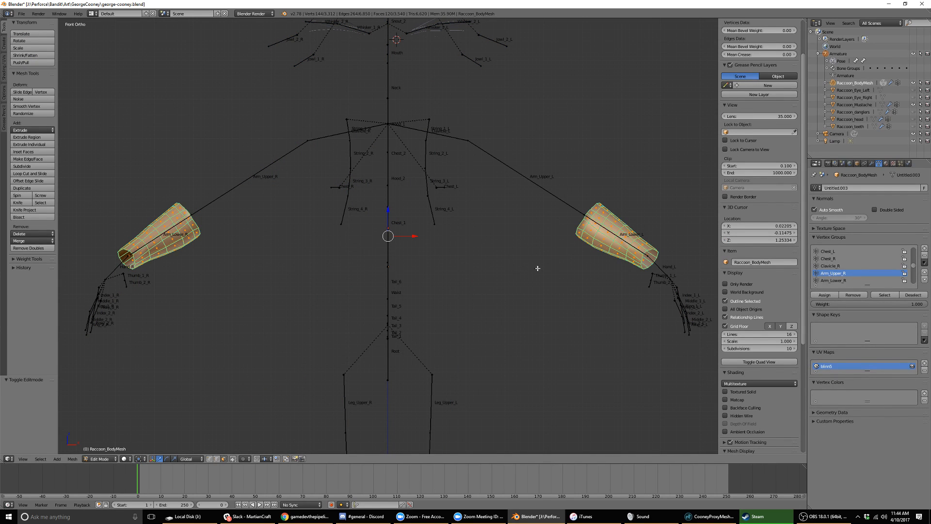
key(alt+h)
key(Tab)
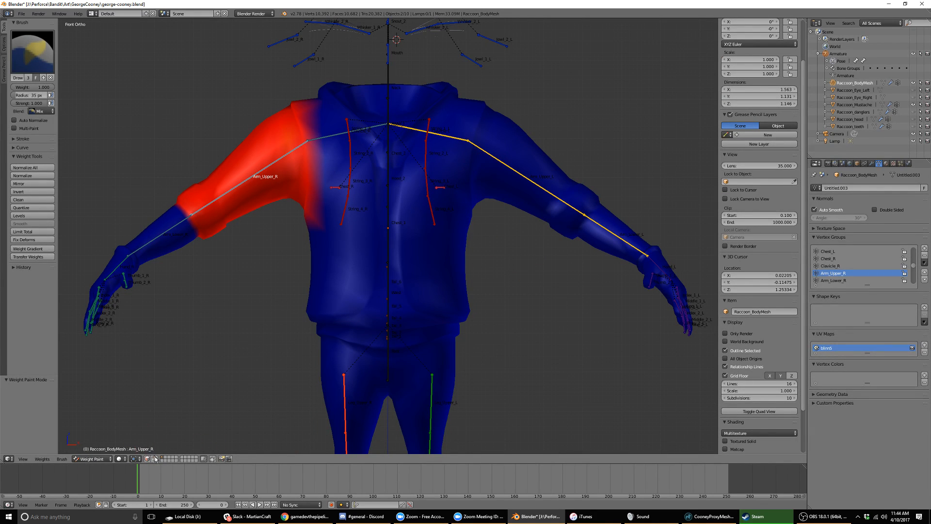
Select the Arm_Upper_L vertex group's faces in Edit Mode, grow the selection by one ring, and hide all unselected faces.
right_click(495, 157)
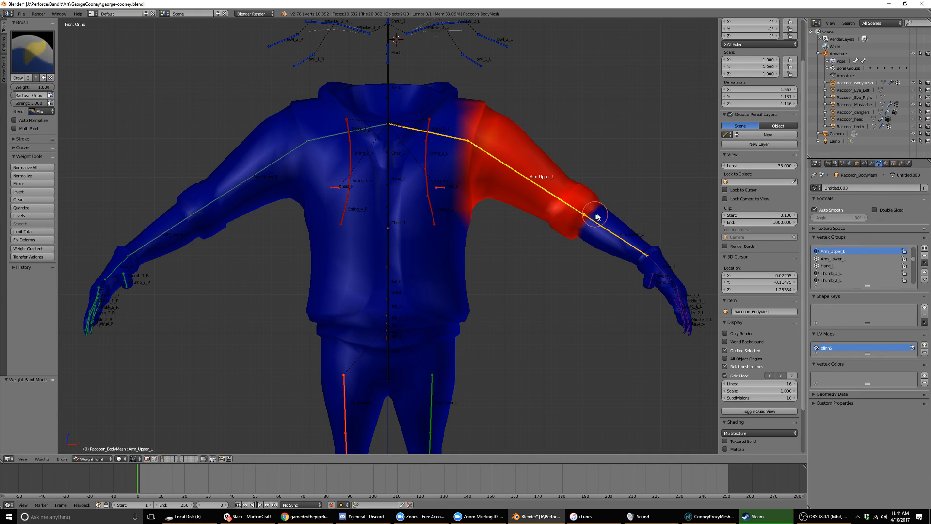
key(Tab)
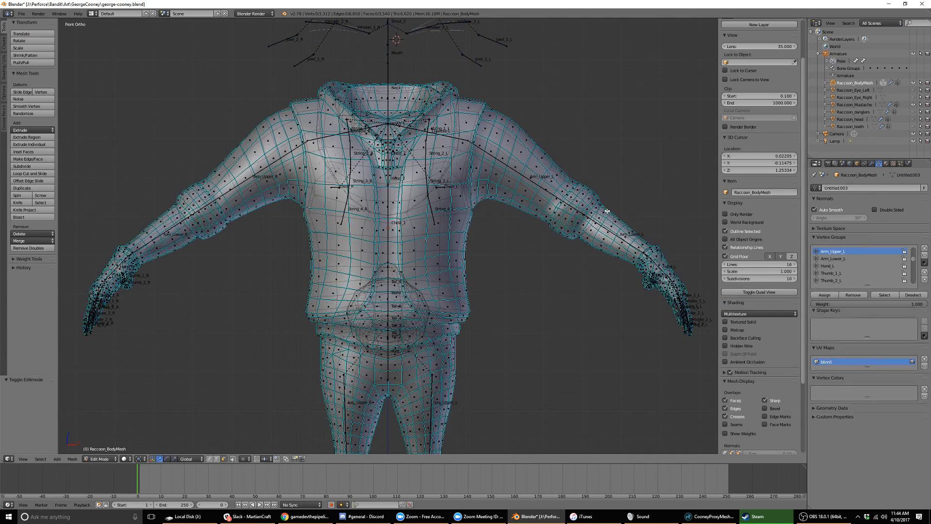
click(877, 294)
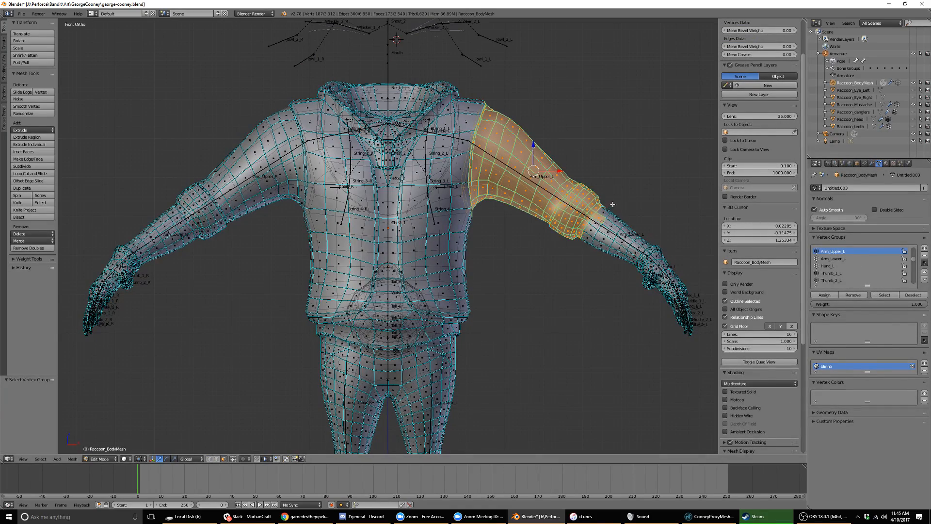
scroll(613, 206, up, 2)
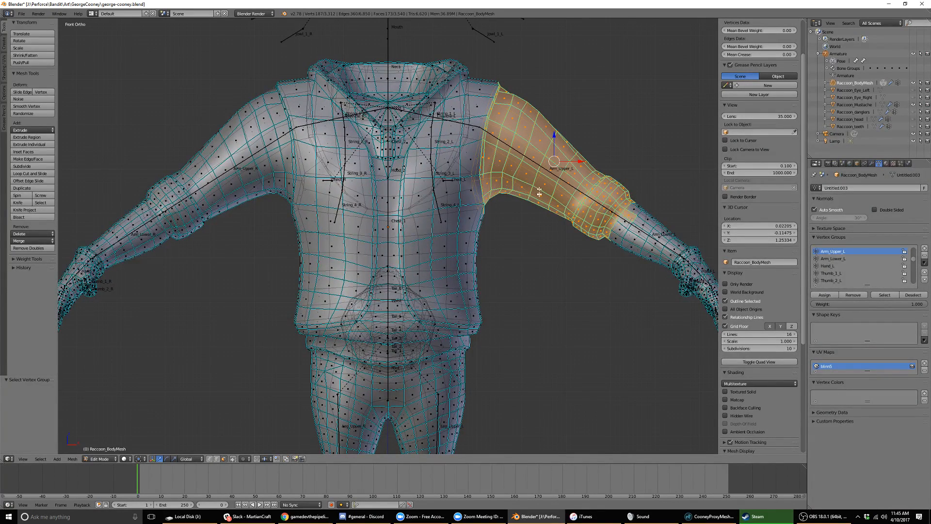
mouse_move(605, 233)
middle_down()
mouse_move(570, 232)
mouse_move(594, 227)
middle_up()
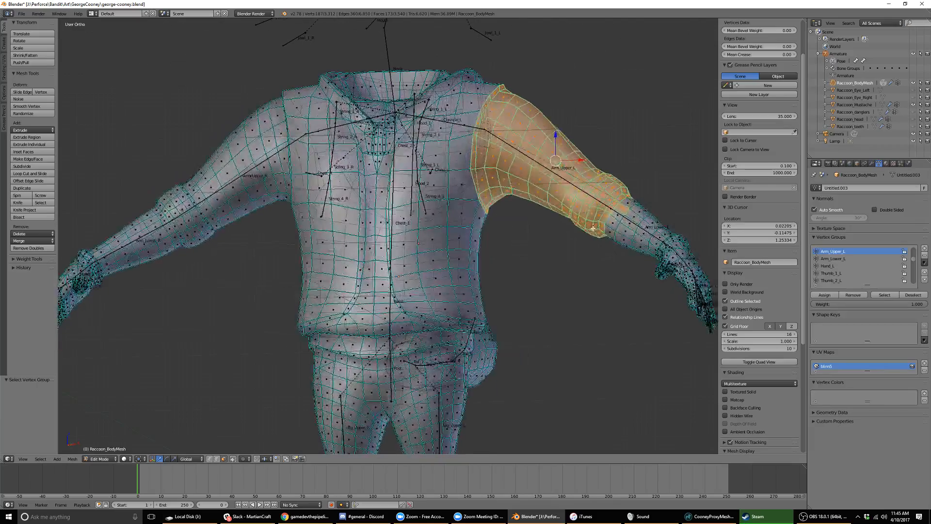
key(KP_1)
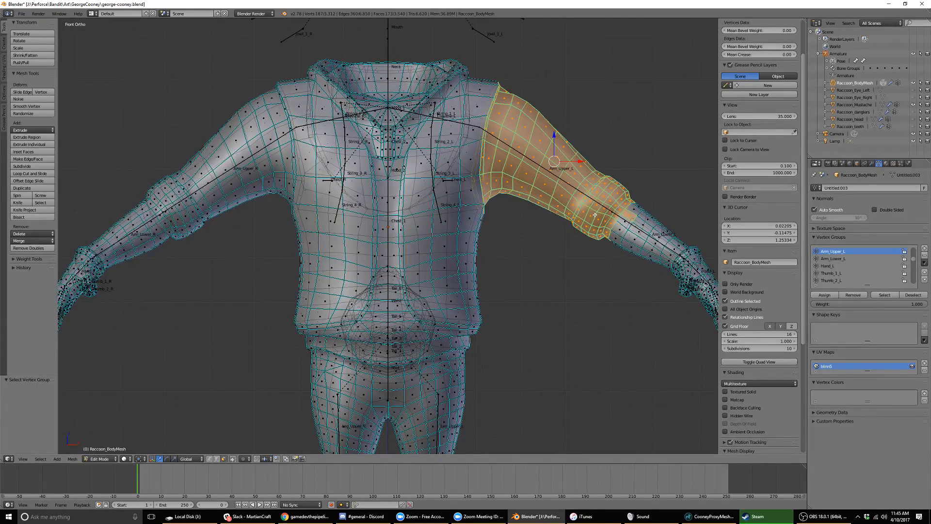
key(ctrl+KP_Add)
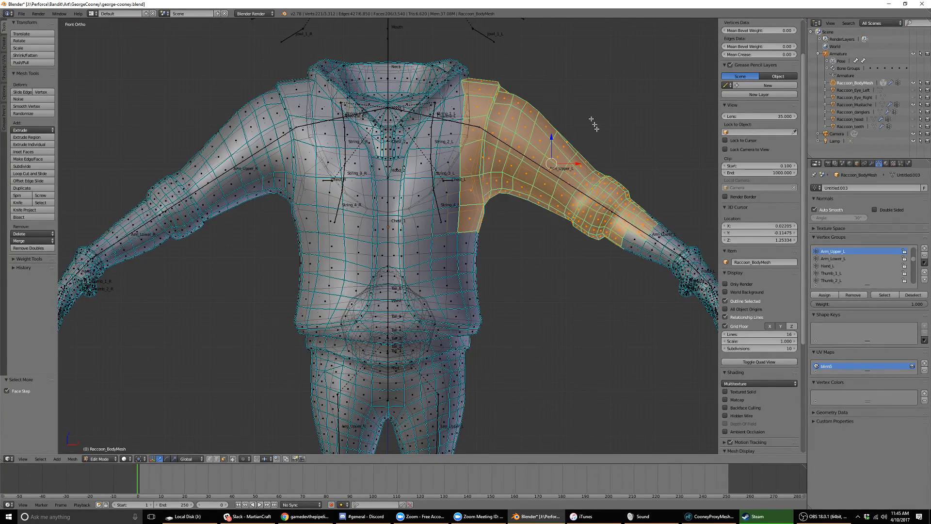
key(shift+h)
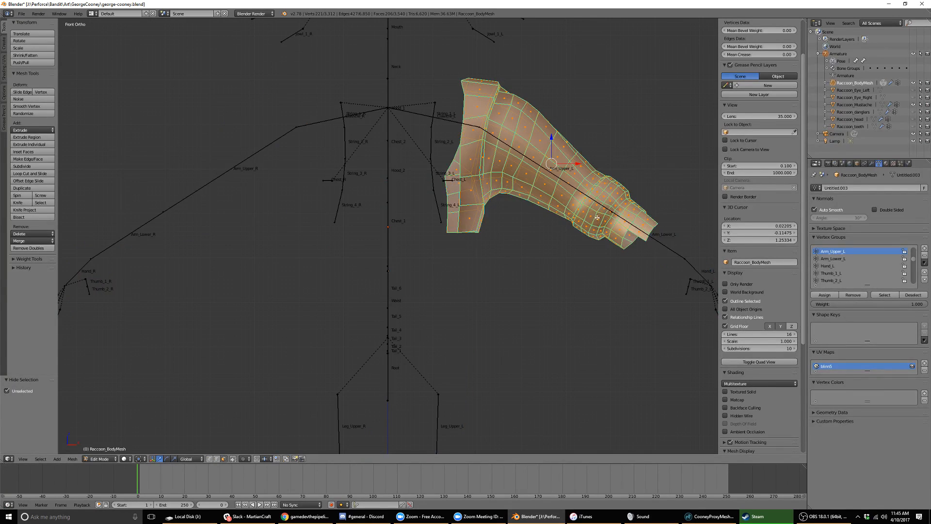
In Weight Paint mode with vertex masking on, smooth the Arm_Upper_L weights once at factor 0.500, then turn masking off.
key(Tab)
key(ctrl+Tab)
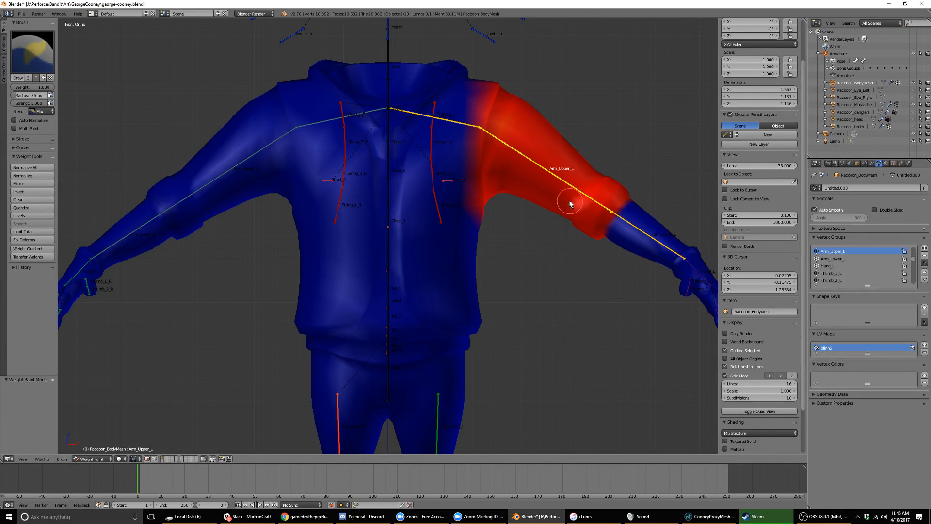
click(154, 458)
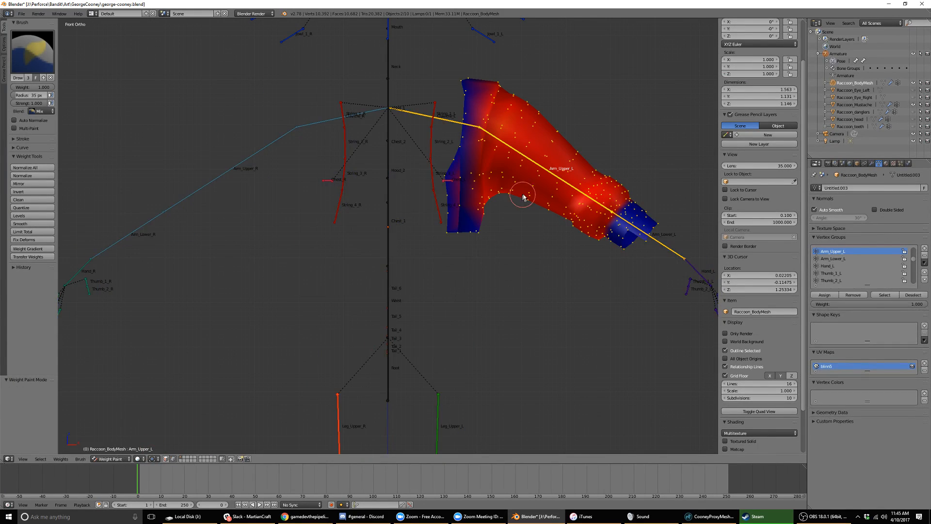
key(a)
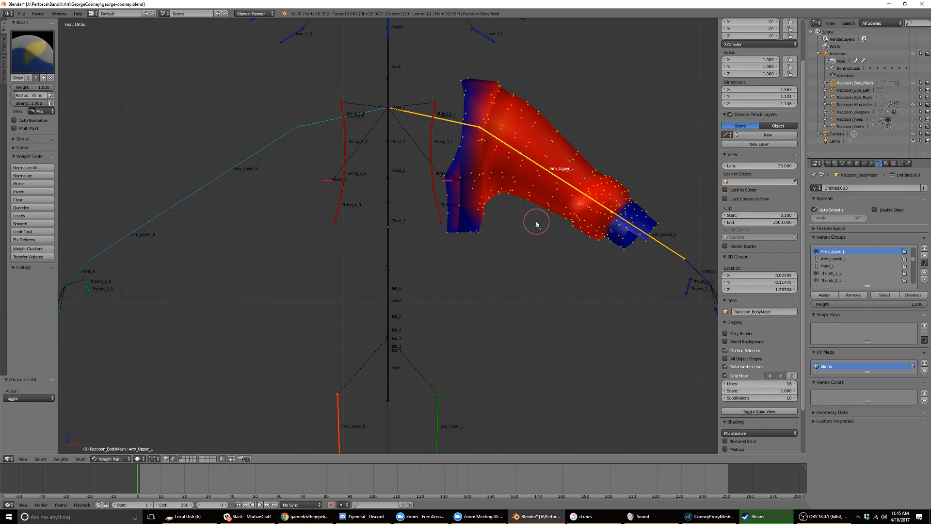
click(47, 224)
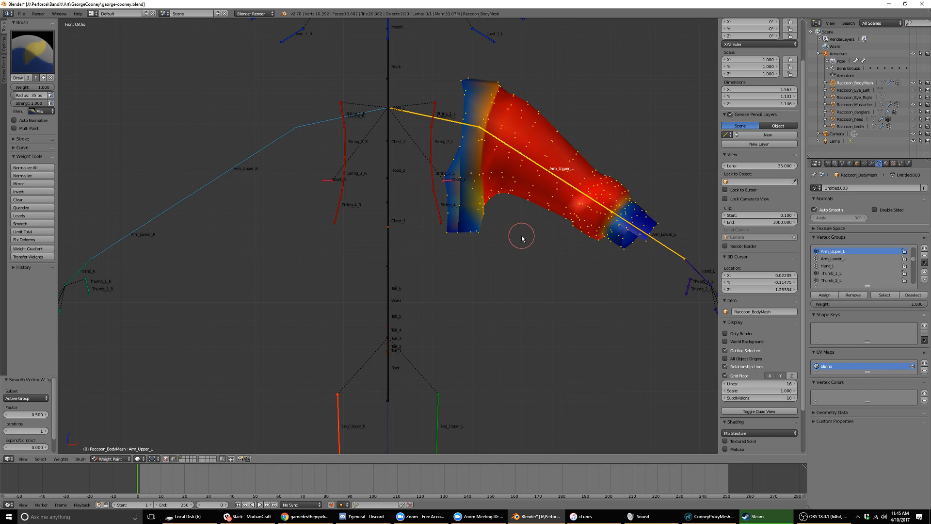
key(a)
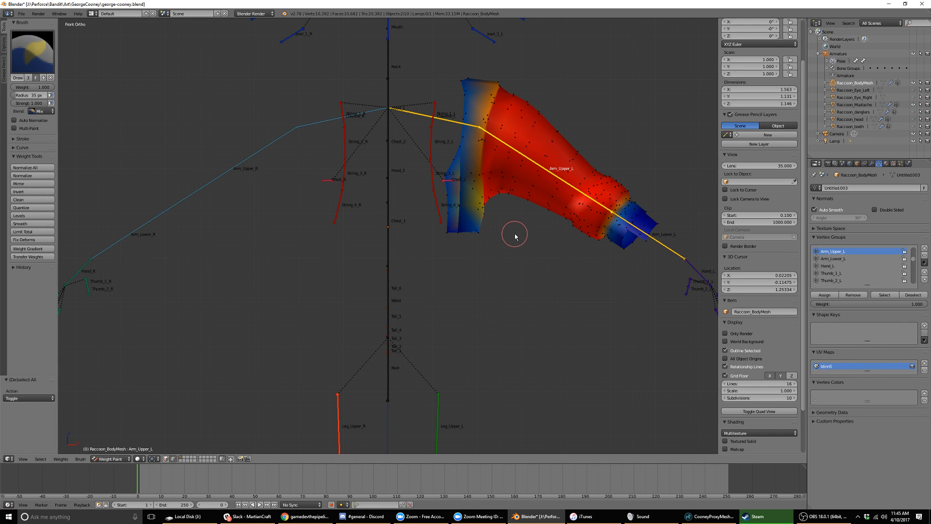
click(173, 459)
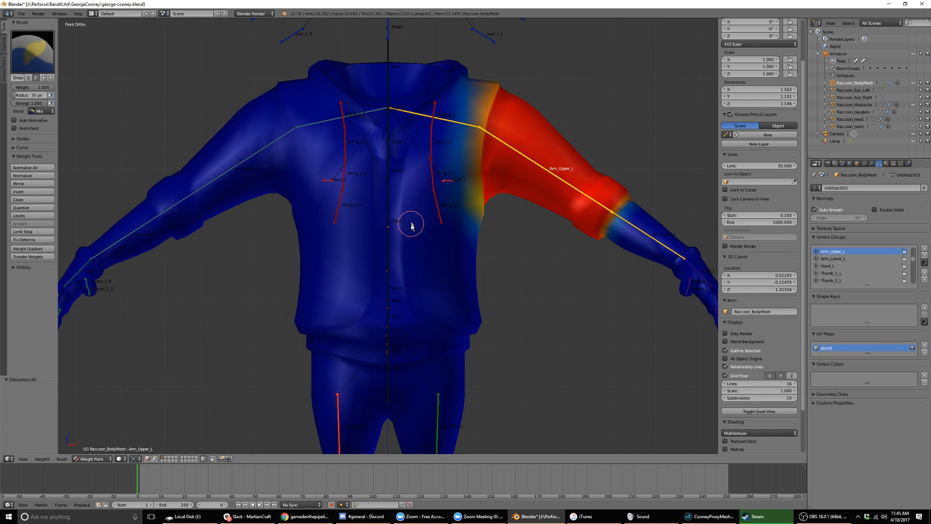
Test the shoulder deformation by rotating the Arm_Upper_L bone, restore its pose, and inspect the blended weights from an angle.
key(r)
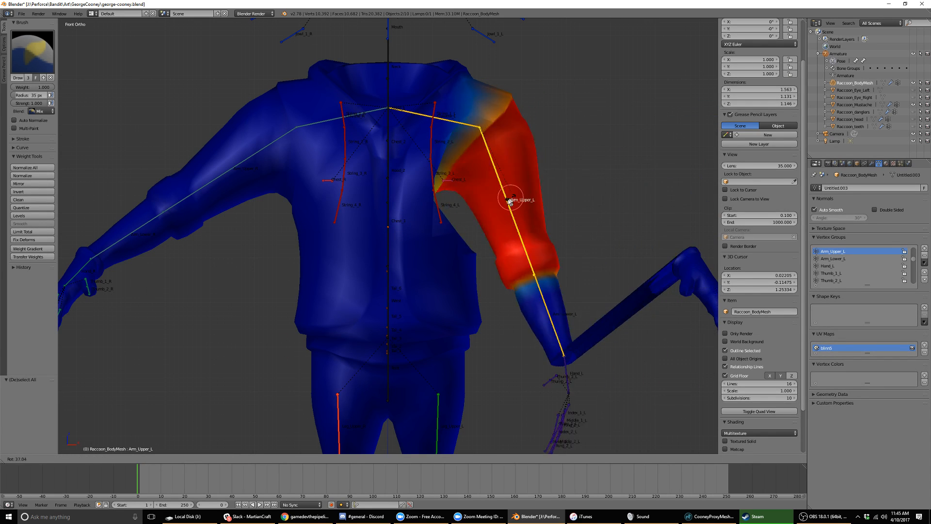
click(556, 159)
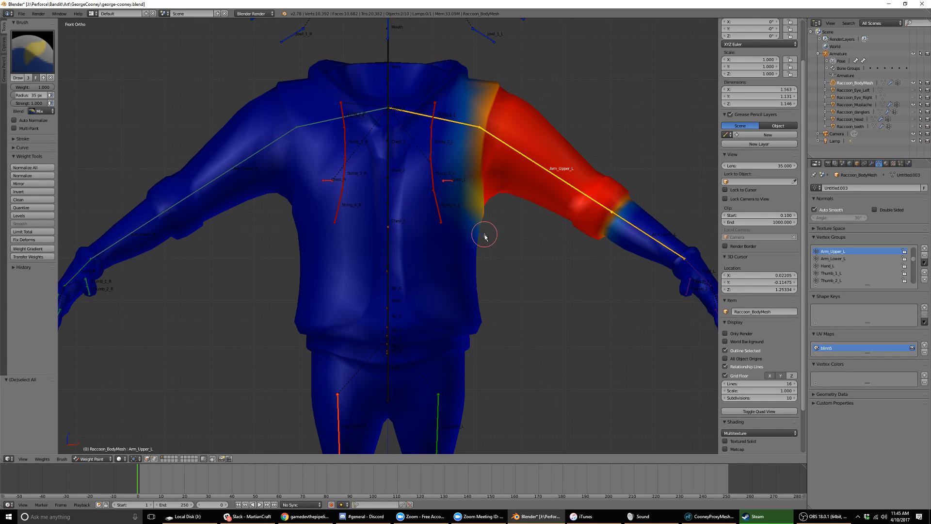
middle_drag(506, 235, 479, 210)
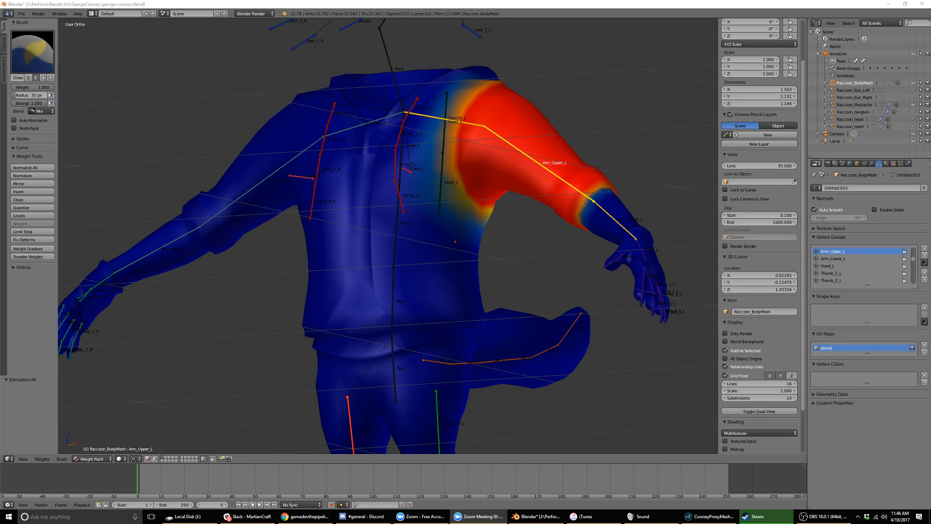
Switch to the Zoom meeting and examine the box brush platforms in the shared Unreal Editor level.
drag(930, 29, 535, 86)
double_click(535, 87)
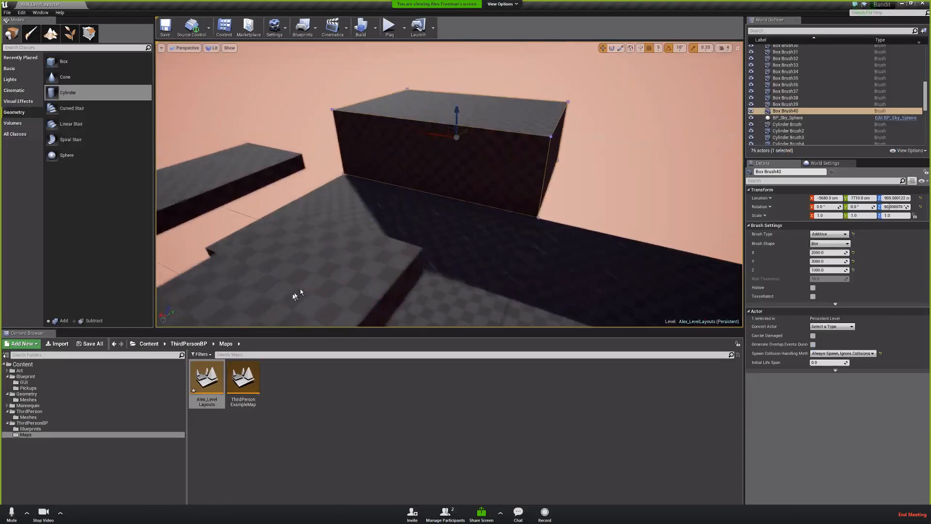
click(10, 511)
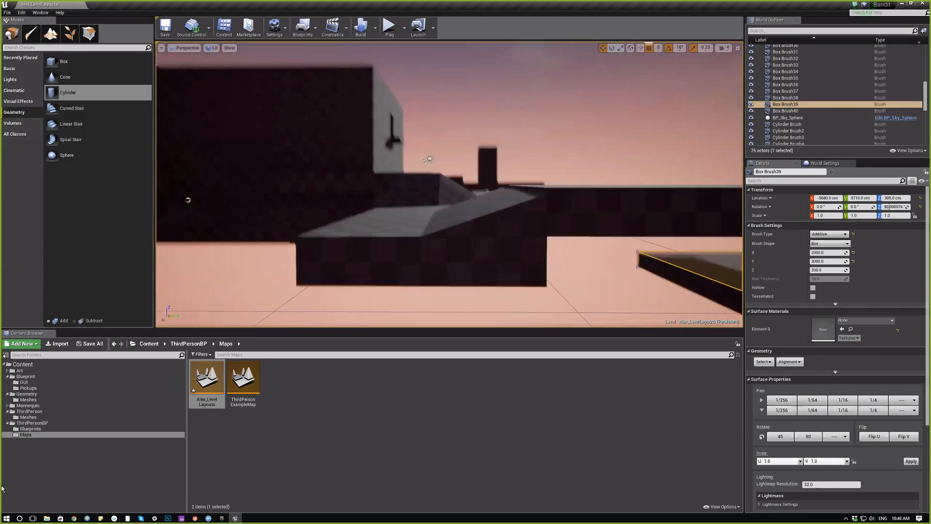
mouse_move(449, 184)
right_down()
mouse_move(509, 218)
mouse_move(591, 193)
mouse_move(679, 189)
right_up()
right_drag(449, 185, 572, 160)
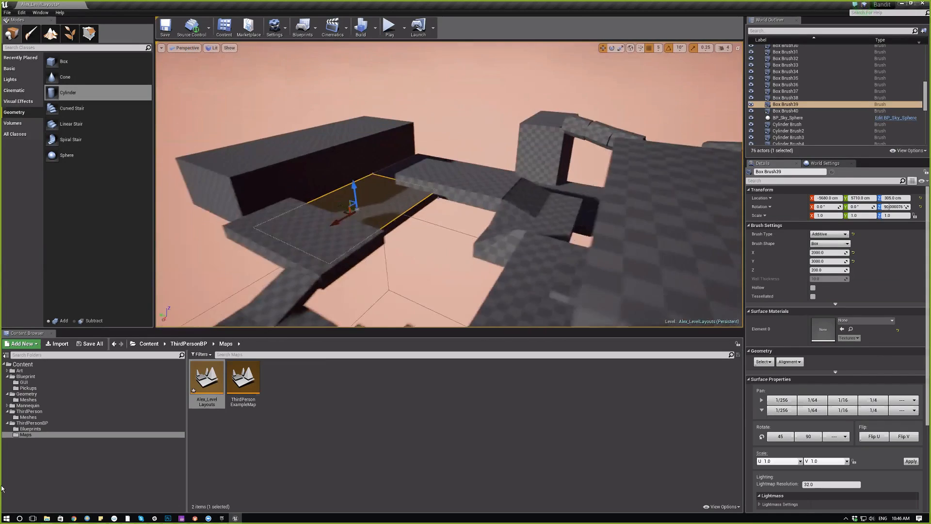
mouse_move(449, 184)
right_down()
mouse_move(426, 187)
mouse_move(592, 170)
mouse_move(659, 238)
mouse_move(728, 204)
mouse_move(383, 182)
mouse_move(611, 179)
mouse_move(650, 199)
right_up()
key(f)
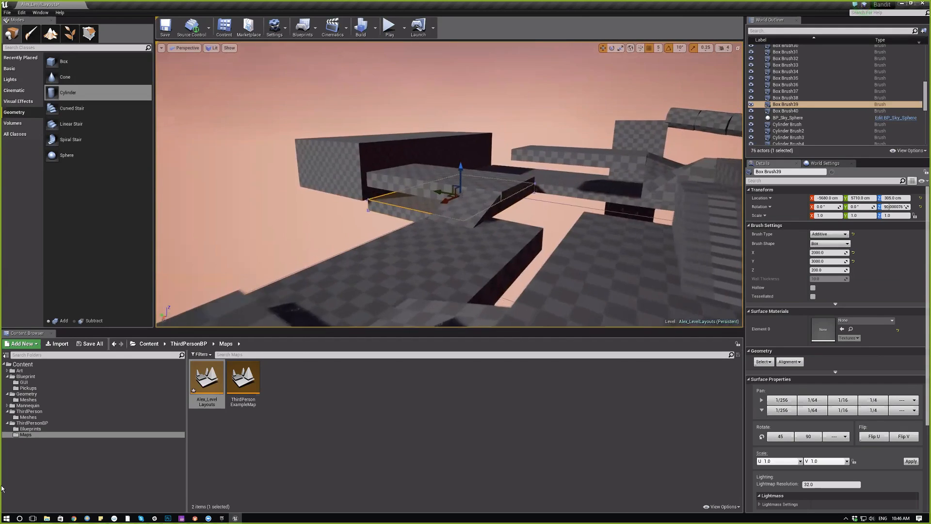
right_drag(371, 269, 371, 313)
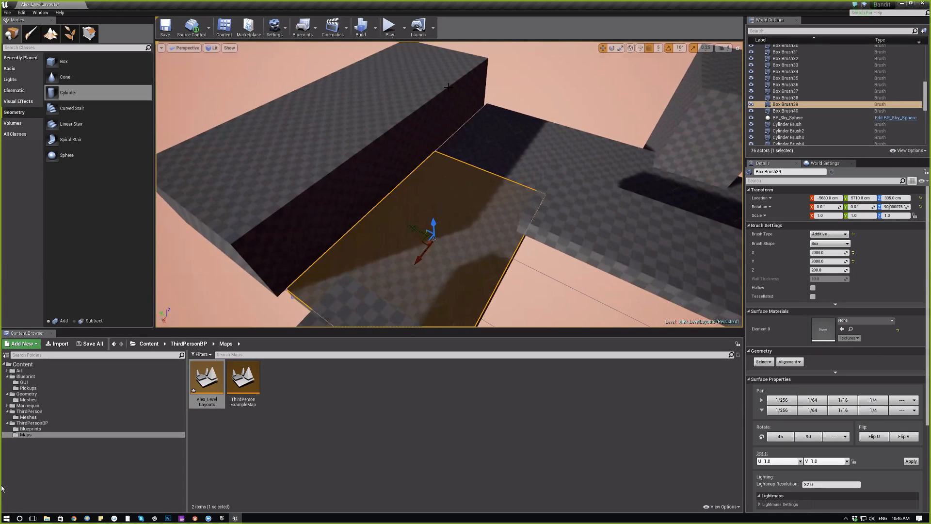
Examine the linked box brush platforms around Box Brush39 from several angles, selecting individual brushes to compare their positions.
mouse_move(446, 153)
right_down()
mouse_move(543, 102)
mouse_move(602, 104)
mouse_move(484, 68)
mouse_move(494, 185)
mouse_move(533, 199)
mouse_move(606, 194)
mouse_move(543, 160)
right_up()
mouse_move(499, 219)
right_down()
mouse_move(596, 235)
mouse_move(611, 216)
right_up()
right_drag(420, 215, 459, 174)
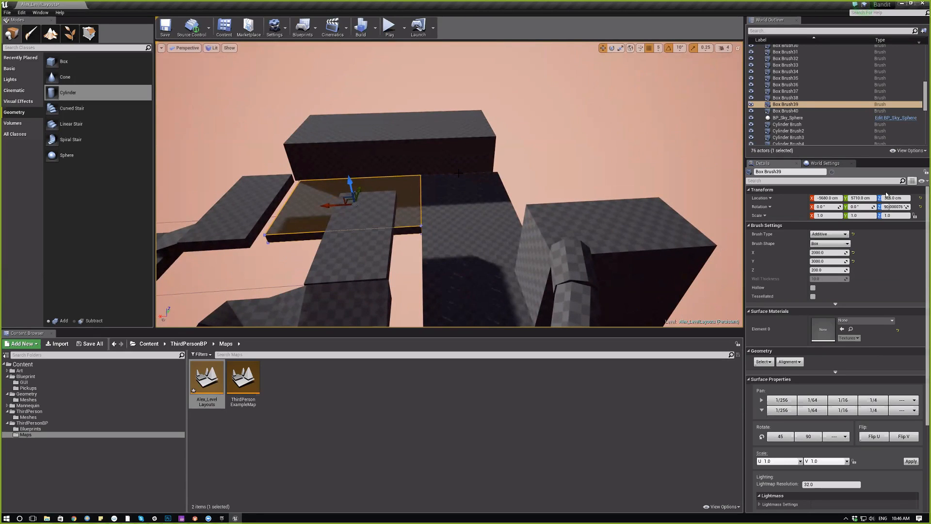
right_drag(450, 232, 459, 193)
click(420, 175)
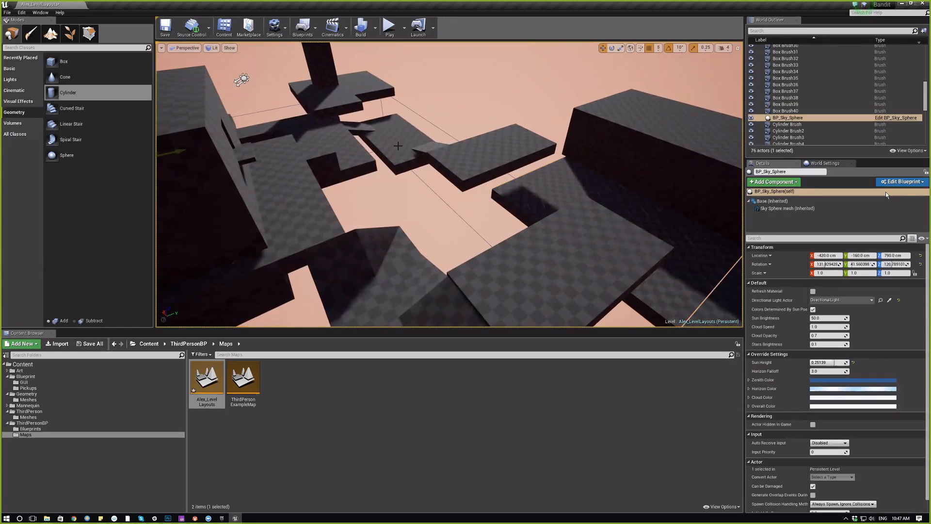
click(396, 147)
click(462, 155)
click(421, 158)
mouse_move(423, 161)
right_down()
mouse_move(572, 165)
mouse_move(417, 163)
mouse_move(334, 175)
right_up()
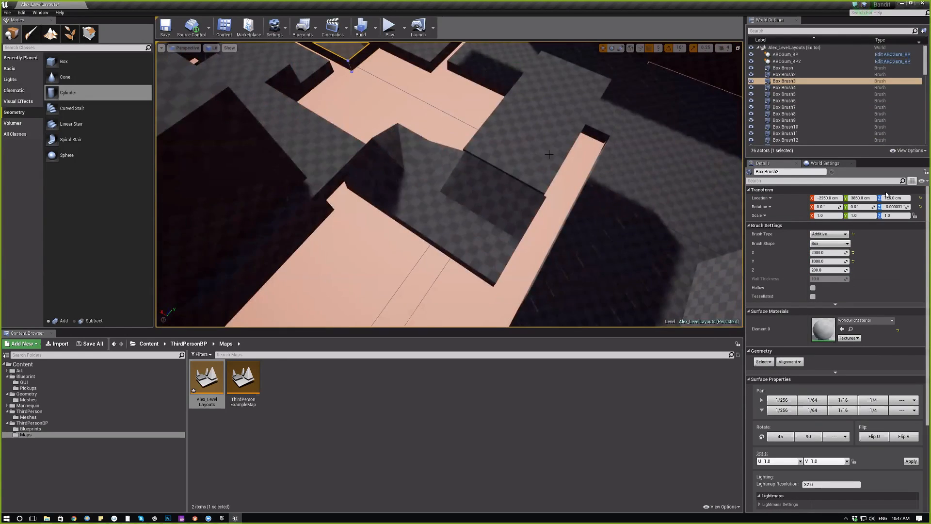
click(547, 154)
right_drag(547, 154, 626, 150)
right_drag(380, 247, 451, 230)
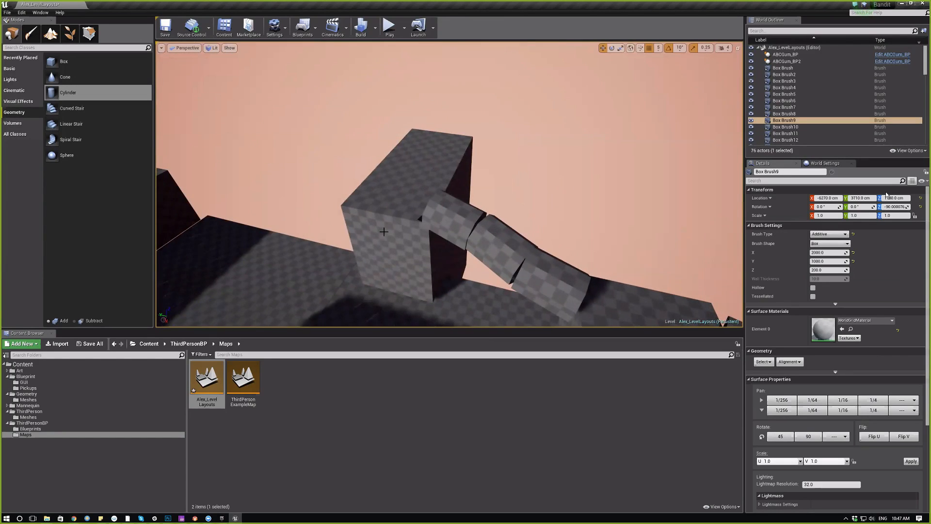
Inspect the tower with the curved pipe and the Box Brush38 floor platform beside the large wall block.
click(383, 232)
mouse_move(384, 232)
right_down()
mouse_move(417, 232)
mouse_move(379, 232)
mouse_move(374, 111)
right_up()
click(336, 173)
right_drag(336, 174, 418, 179)
mouse_move(371, 254)
right_down()
mouse_move(260, 138)
mouse_move(267, 194)
mouse_move(286, 225)
right_up()
right_drag(458, 211, 458, 196)
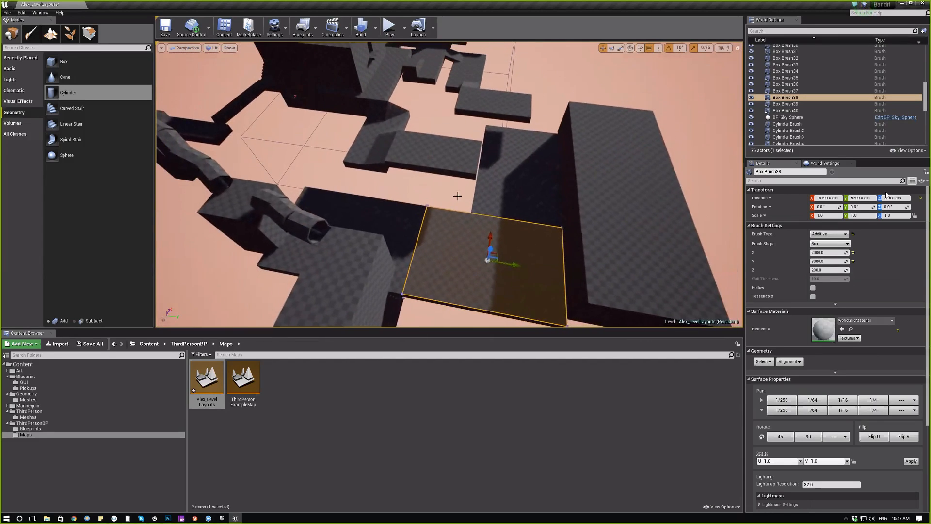
Select the large wall block and the narrow Box Brush9 platform, and make the level viewport taller.
click(604, 181)
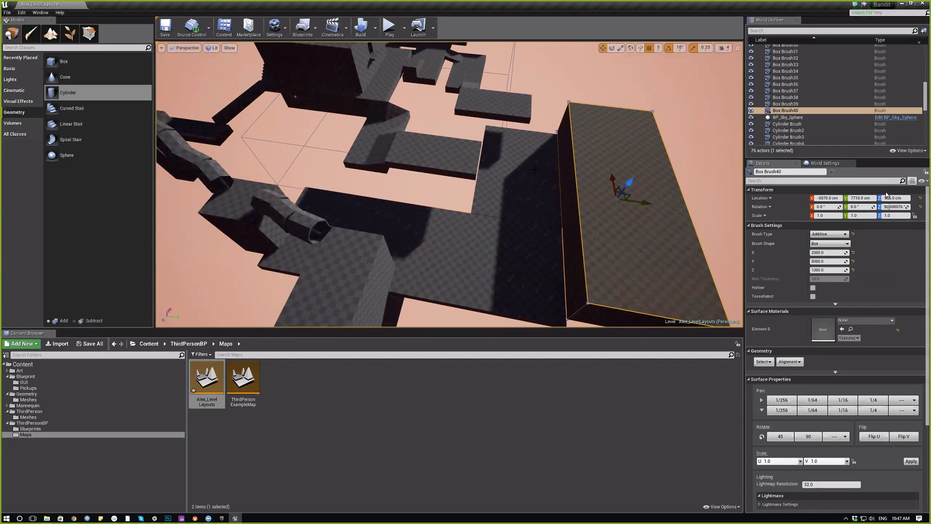
key(F11)
key(F11)
key(F11)
key(F11)
click(451, 149)
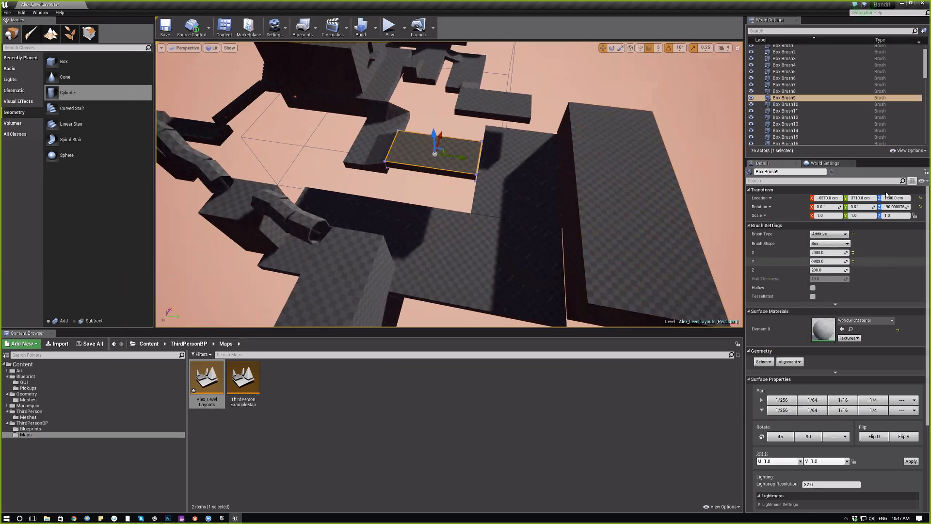
drag(685, 330, 673, 429)
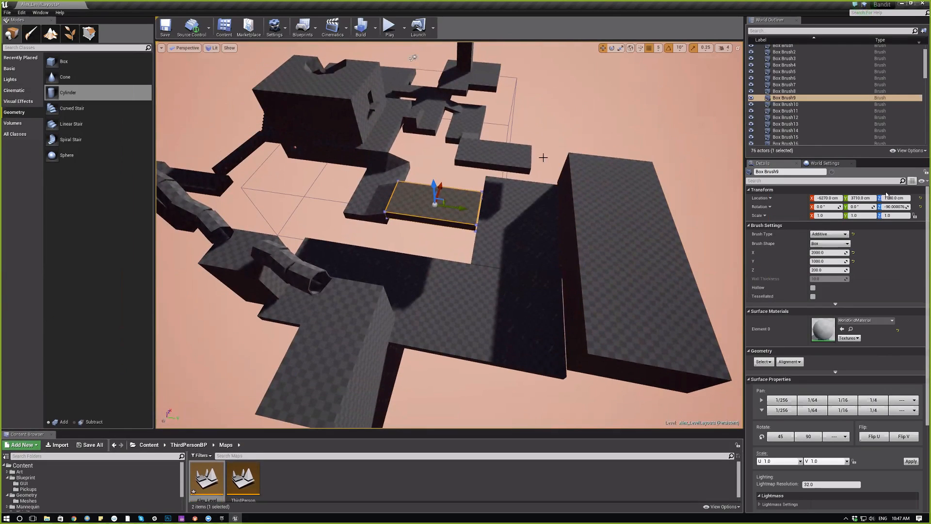
Try lengthening the large wall block, Box Brush40, along Y to about 7386, and undo the change.
click(679, 243)
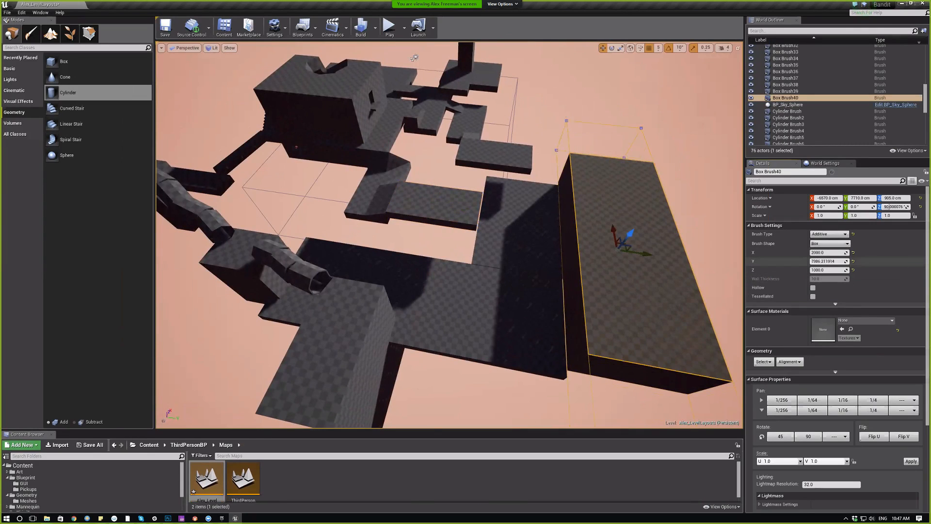
key(ctrl+z)
Examine the curved pipes, floor platforms and large wall block from ground level and from outside the layout.
mouse_move(463, 246)
right_down()
mouse_move(421, 216)
mouse_move(427, 176)
mouse_move(310, 177)
mouse_move(616, 177)
mouse_move(674, 190)
right_up()
key(w)
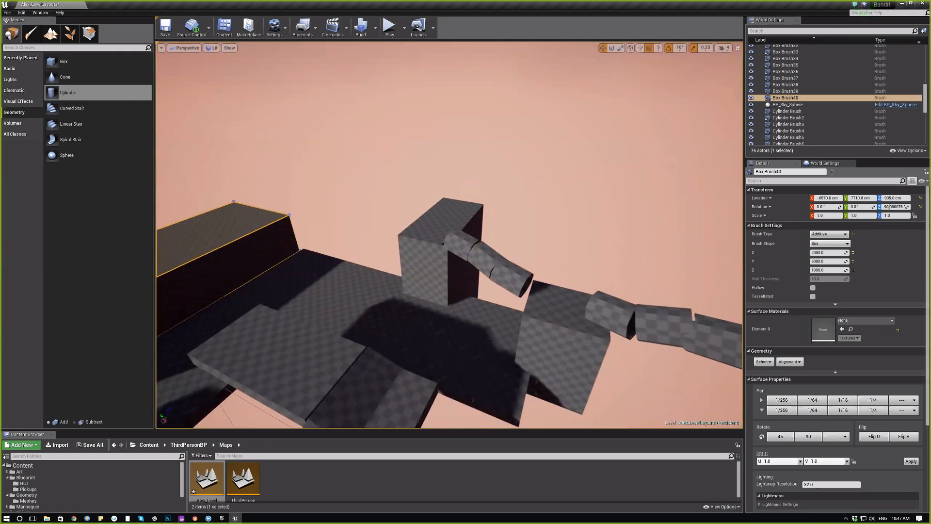
mouse_move(485, 218)
right_down()
mouse_move(340, 272)
mouse_move(373, 228)
mouse_move(650, 167)
mouse_move(734, 175)
right_up()
mouse_move(577, 268)
right_down()
mouse_move(487, 258)
mouse_move(480, 270)
right_up()
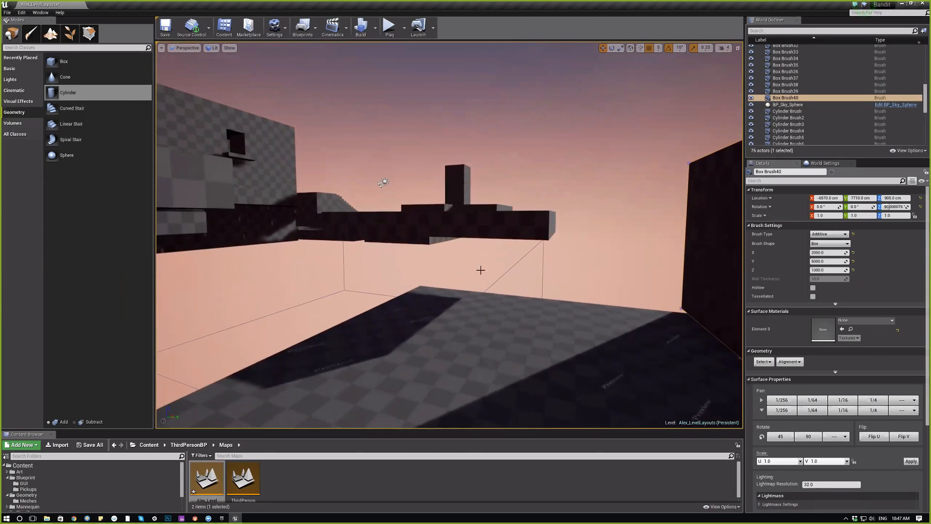
mouse_move(482, 190)
right_down()
mouse_move(499, 196)
mouse_move(358, 204)
mouse_move(608, 190)
mouse_move(595, 204)
mouse_move(600, 188)
mouse_move(437, 150)
mouse_move(452, 143)
mouse_move(418, 243)
right_up()
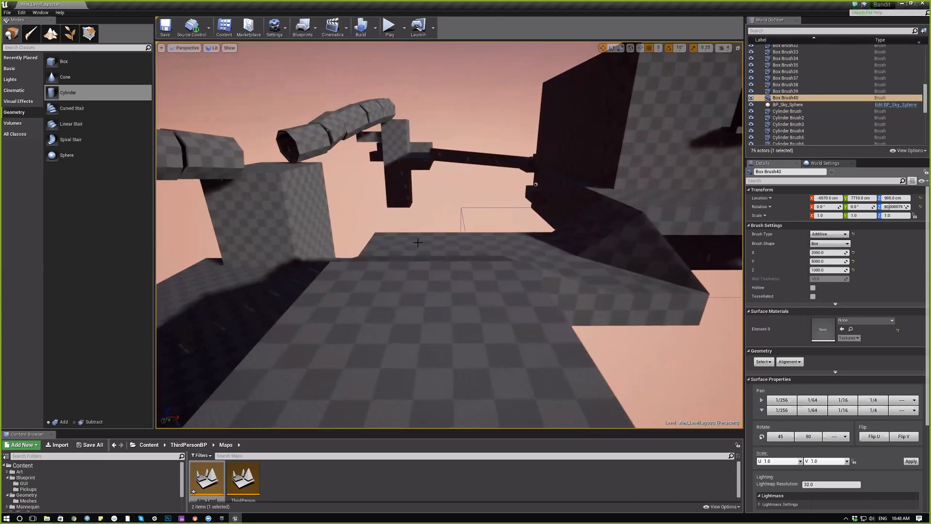
mouse_move(507, 255)
right_down()
mouse_move(436, 175)
mouse_move(258, 270)
mouse_move(312, 329)
mouse_move(284, 403)
mouse_move(364, 283)
mouse_move(458, 277)
right_up()
click(364, 282)
click(459, 277)
click(497, 203)
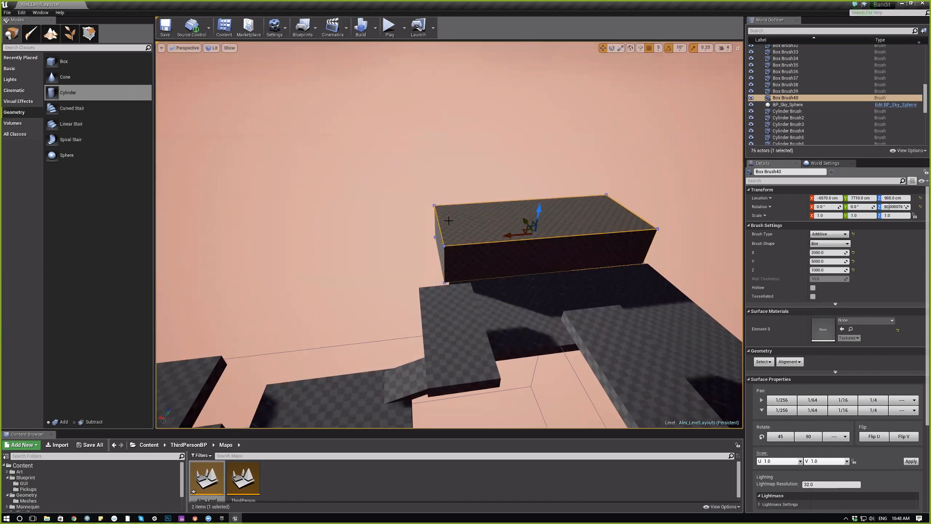
Look over the wall block and the gaps between the floating platforms, from on top of the block and overhead.
mouse_move(513, 169)
right_down()
mouse_move(667, 262)
mouse_move(587, 223)
mouse_move(463, 253)
right_up()
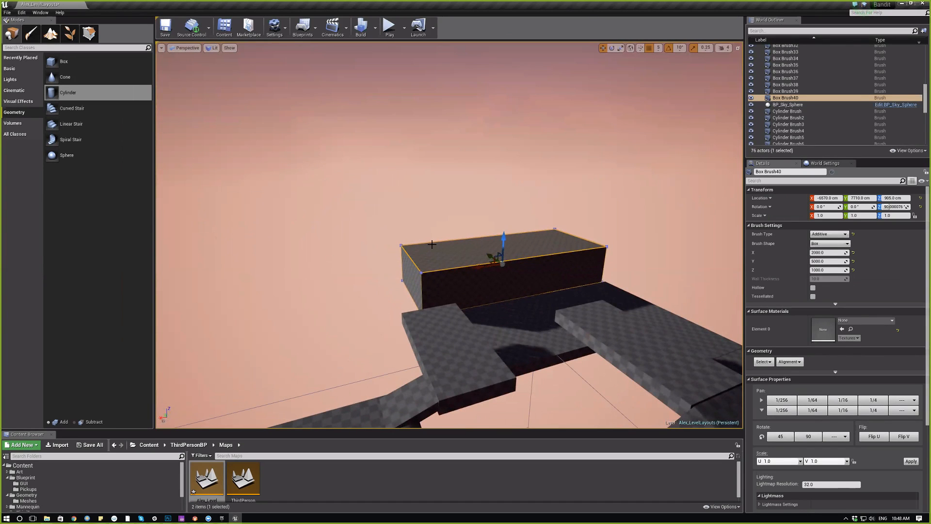
mouse_move(431, 244)
right_down()
mouse_move(412, 245)
mouse_move(455, 247)
mouse_move(322, 255)
right_up()
right_drag(412, 325, 398, 328)
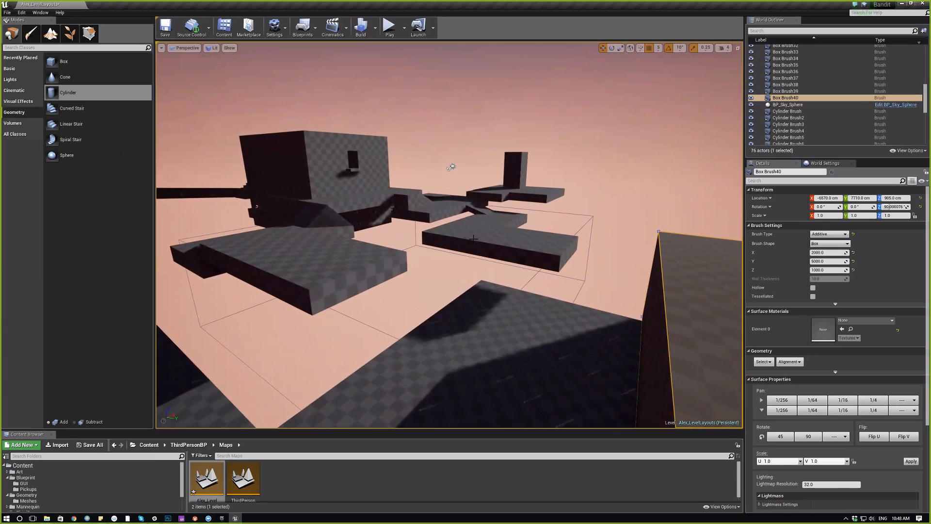
mouse_move(447, 182)
right_down()
mouse_move(478, 186)
mouse_move(542, 307)
mouse_move(499, 370)
right_up()
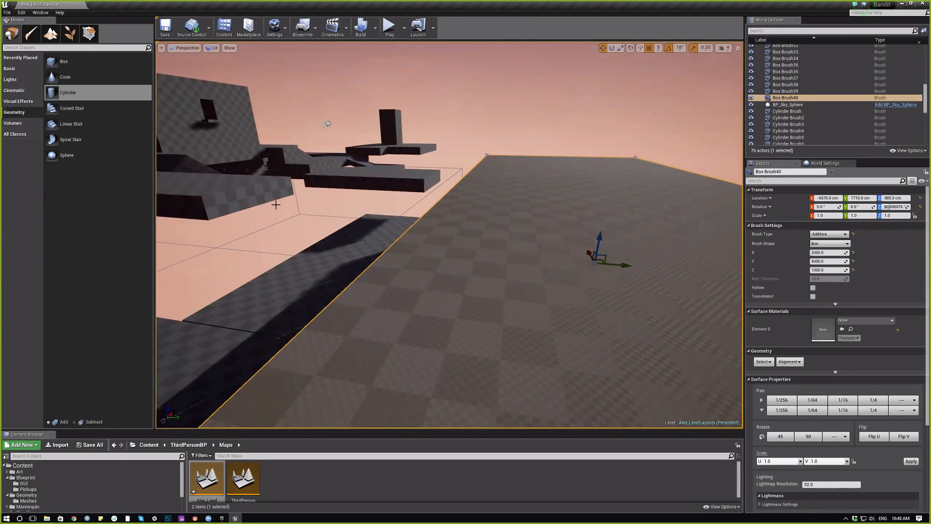
mouse_move(306, 193)
right_down()
mouse_move(287, 149)
mouse_move(241, 125)
right_up()
key(w)
right_drag(327, 244, 292, 256)
mouse_move(483, 205)
right_down()
mouse_move(441, 202)
mouse_move(532, 155)
mouse_move(601, 155)
mouse_move(551, 191)
right_up()
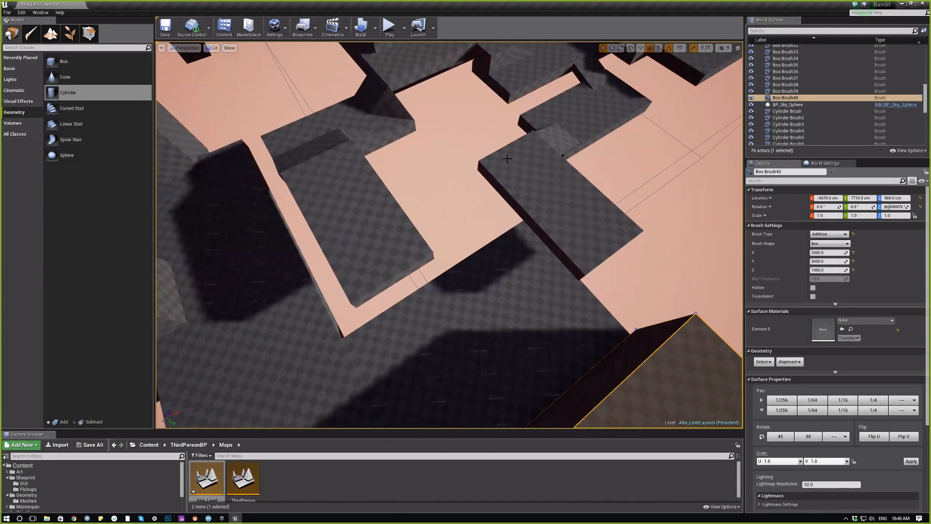
mouse_move(384, 240)
right_down()
mouse_move(446, 241)
mouse_move(477, 192)
right_up()
right_drag(440, 91, 464, 119)
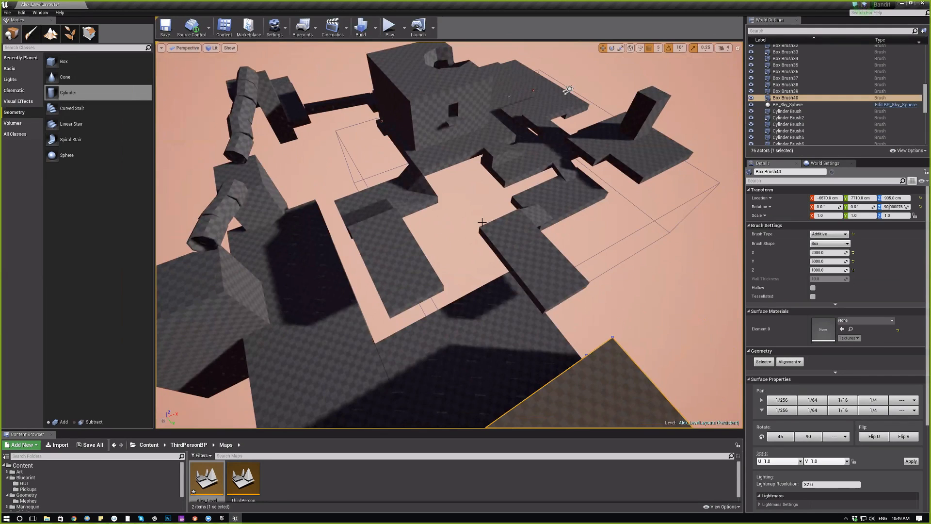
Select the floating platform Box Brush34 near the wall block and inspect how the two line up.
right_drag(465, 239, 545, 343)
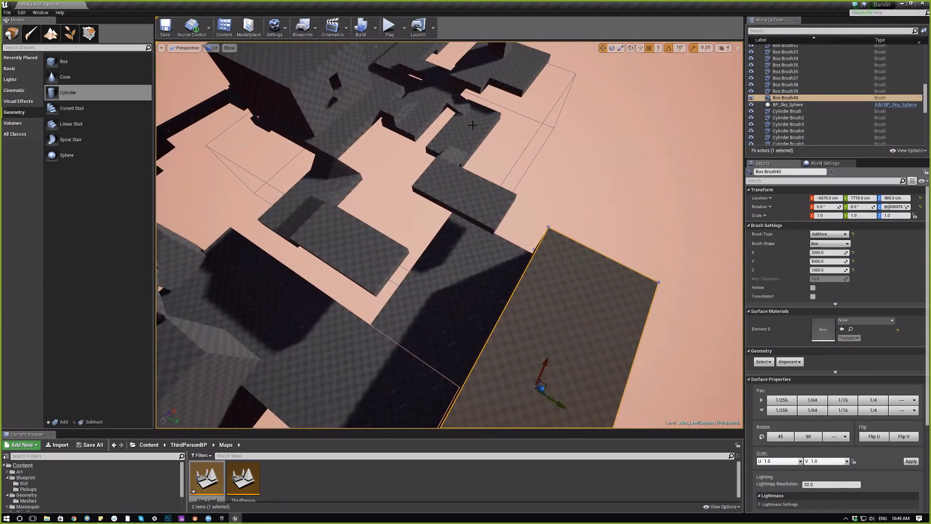
mouse_move(472, 125)
right_down()
mouse_move(446, 238)
mouse_move(451, 272)
mouse_move(310, 243)
mouse_move(309, 269)
mouse_move(378, 306)
right_up()
mouse_move(586, 97)
right_down()
mouse_move(474, 118)
mouse_move(470, 175)
mouse_move(545, 195)
mouse_move(359, 162)
mouse_move(370, 163)
right_up()
click(463, 225)
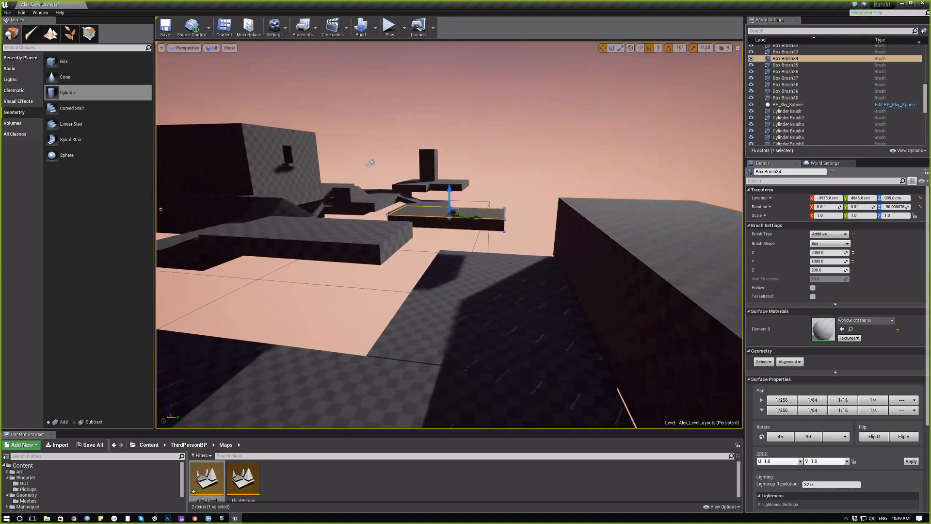
right_drag(462, 225, 549, 288)
drag(557, 343, 550, 343)
mouse_move(549, 343)
right_down()
mouse_move(526, 315)
mouse_move(548, 327)
mouse_move(577, 324)
mouse_move(563, 320)
mouse_move(620, 304)
right_up()
Move the large wall block, Box Brush40, to X -5855 cm and lengthen its Y size to about 7423.
click(423, 234)
drag(447, 230, 417, 237)
drag(828, 261, 846, 261)
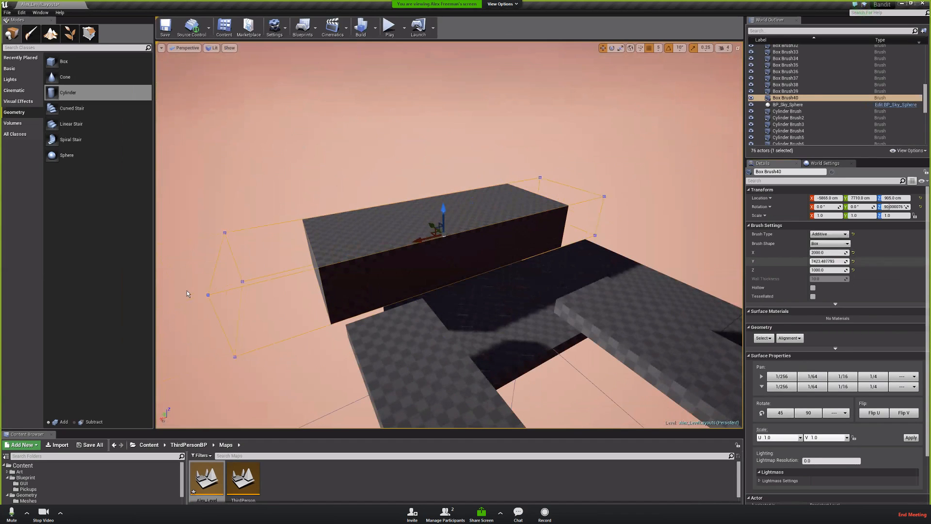
Take the Zoom meeting out of full screen, move its window off Blender, and show the raccoon in front view.
double_click(398, 174)
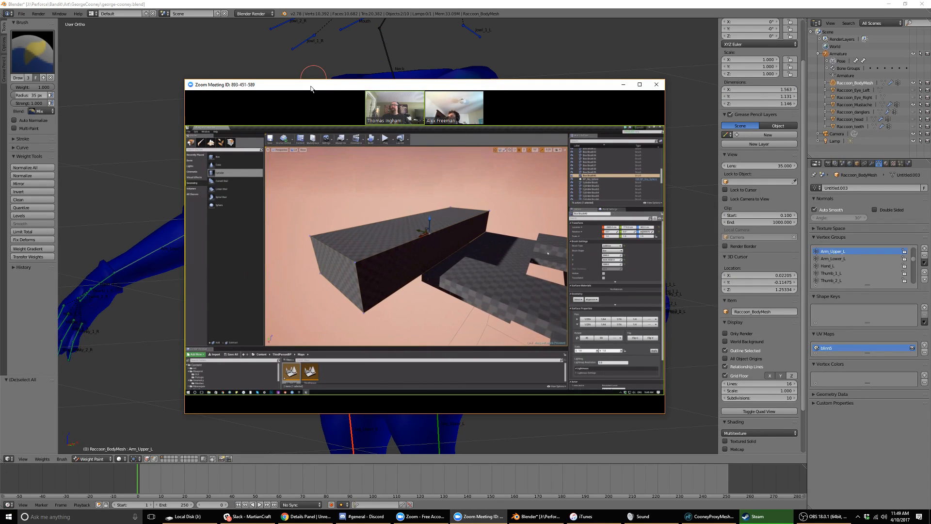
drag(312, 86, 930, 104)
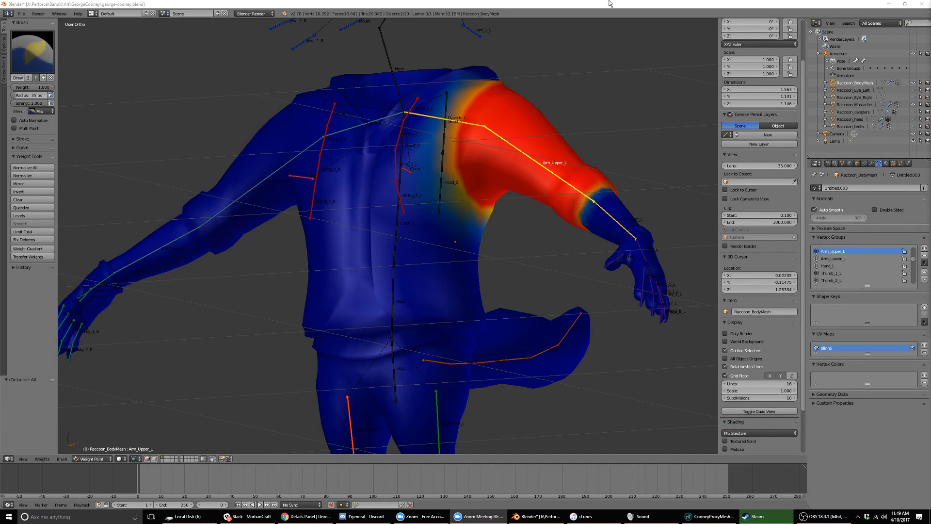
middle_drag(466, 270, 515, 267)
key(KP_1)
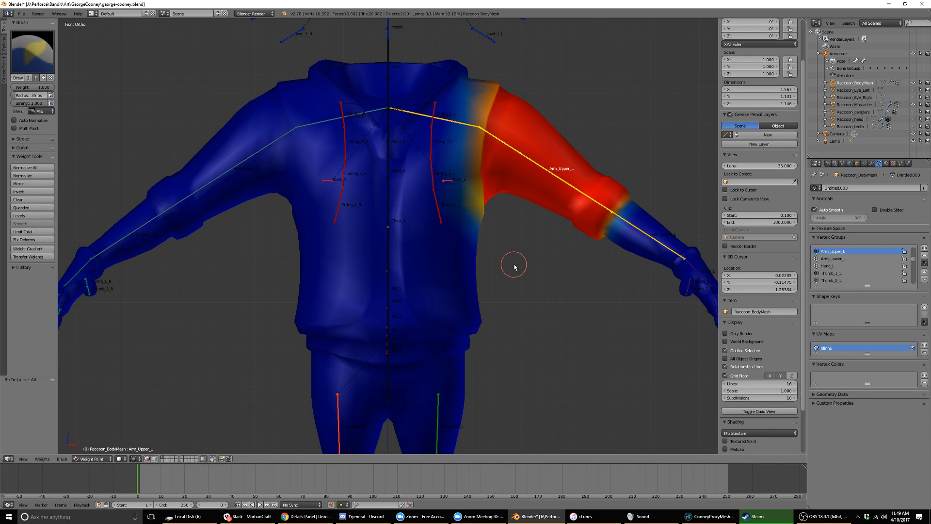
Pick the Arm_Lower_L bone, reveal the hidden faces in Edit Mode, and select only the Arm_Lower_L vertex group's faces.
ctrl+right_click(631, 236)
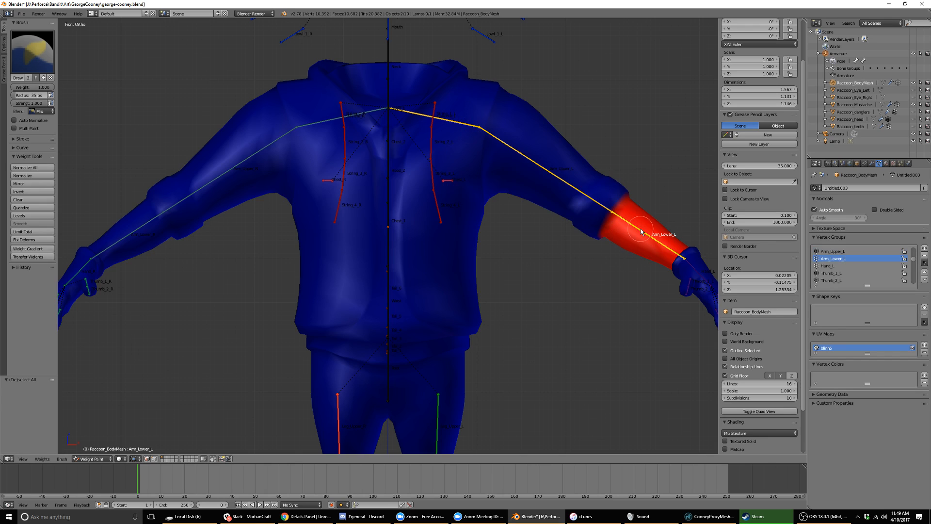
mouse_move(598, 266)
middle_down()
mouse_move(516, 252)
mouse_move(494, 274)
middle_up()
key(Tab)
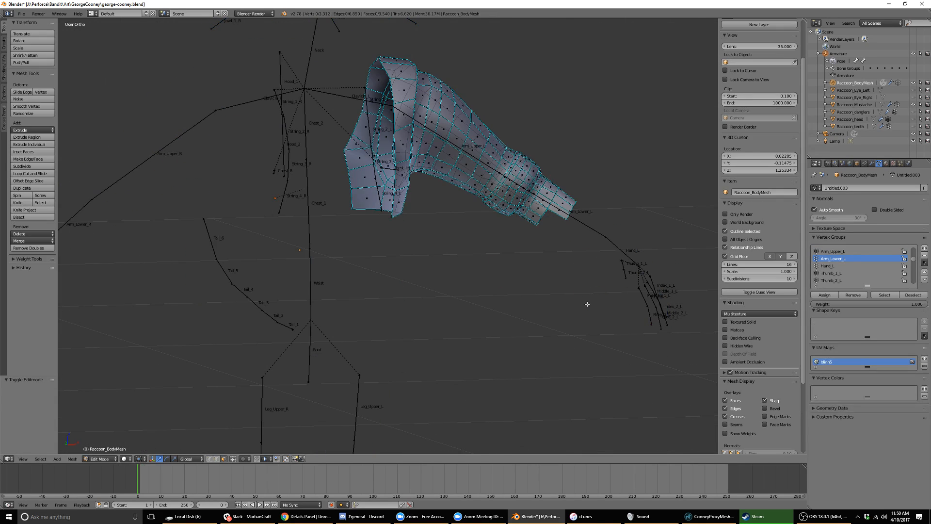
key(alt+h)
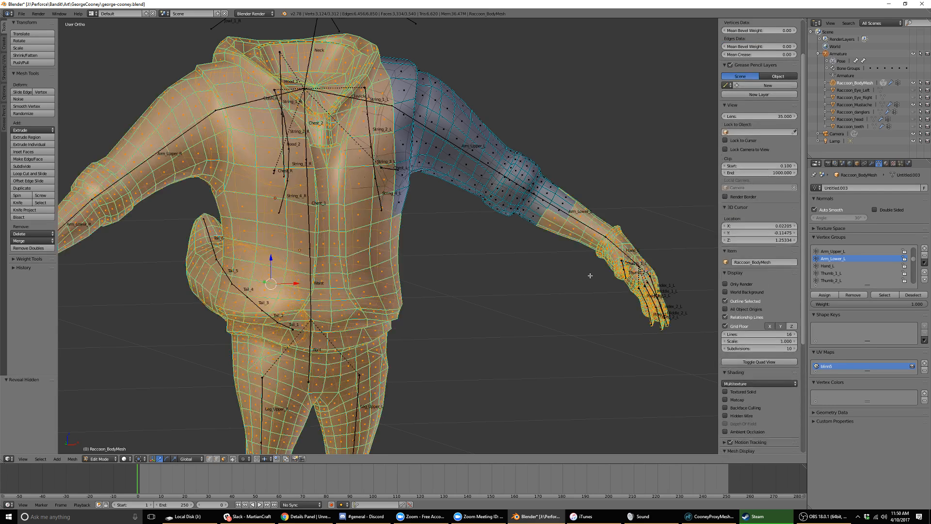
key(a)
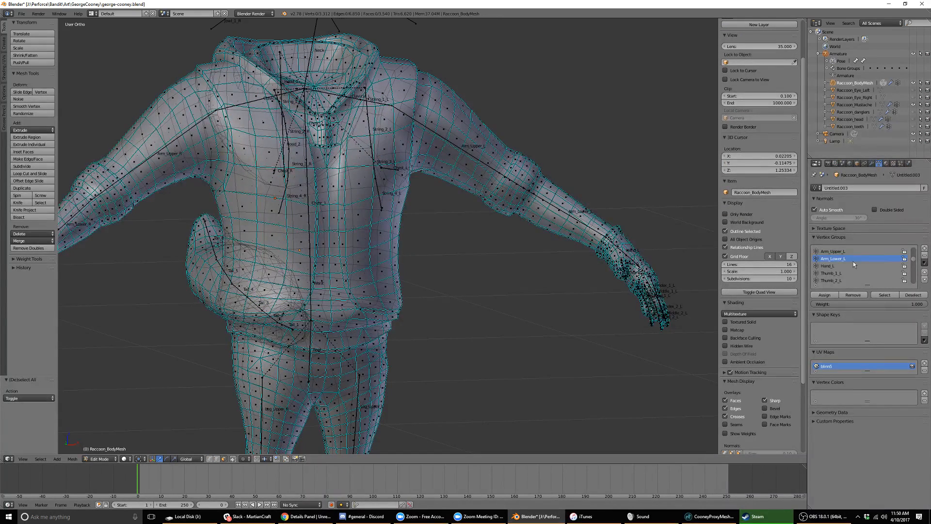
click(883, 294)
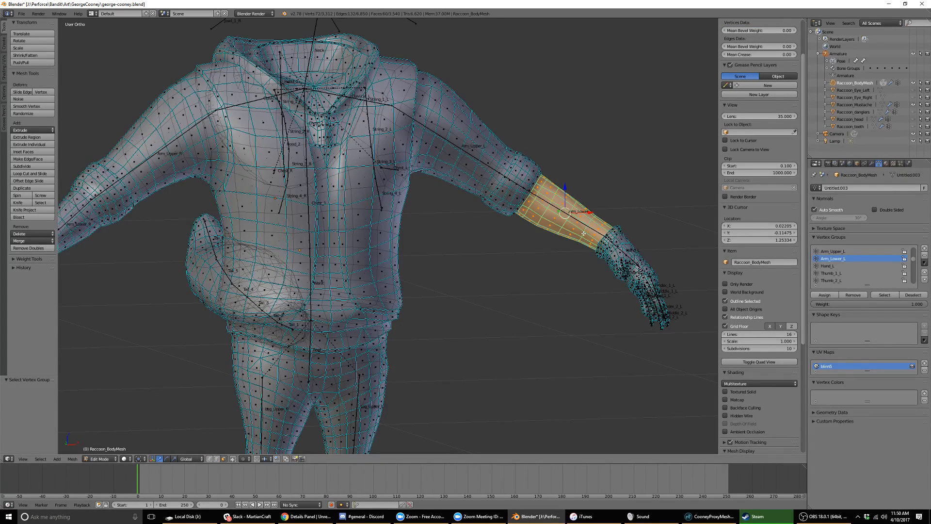
key(ctrl+KP_Add)
key(shift+h)
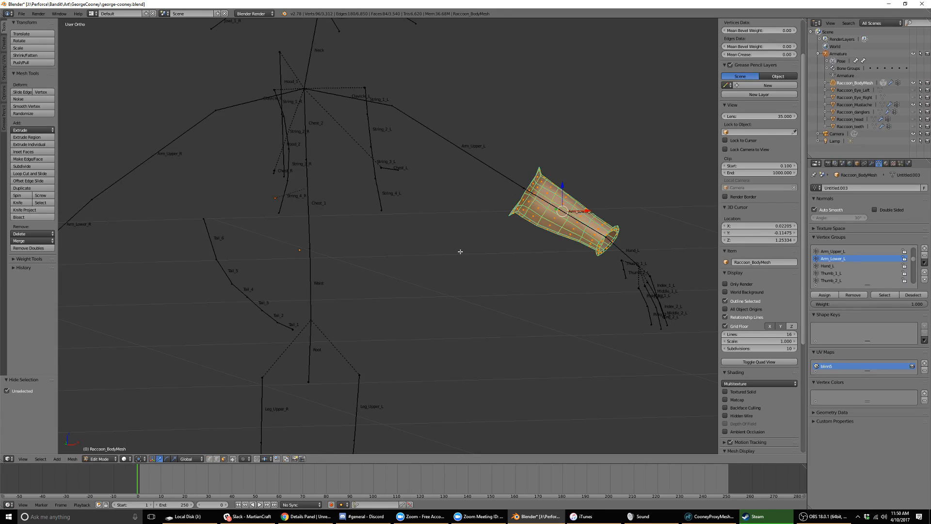
key(alt+h)
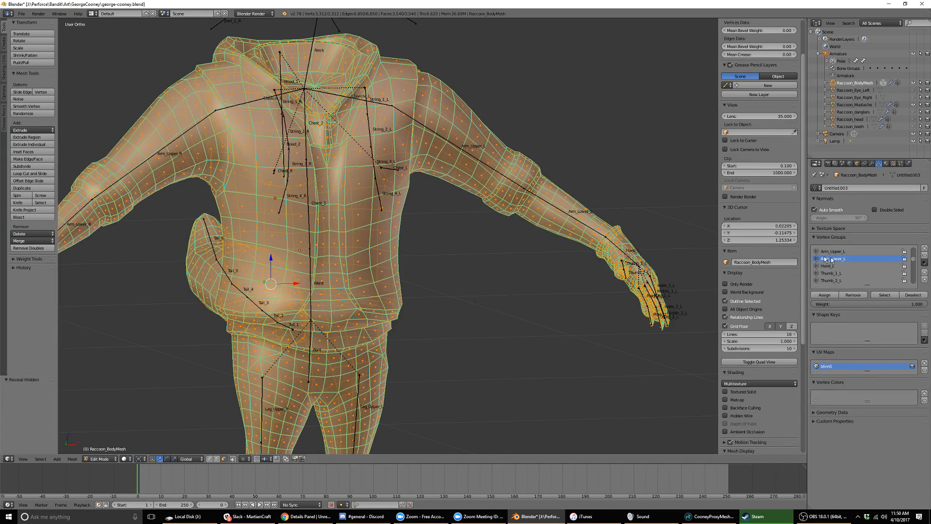
key(a)
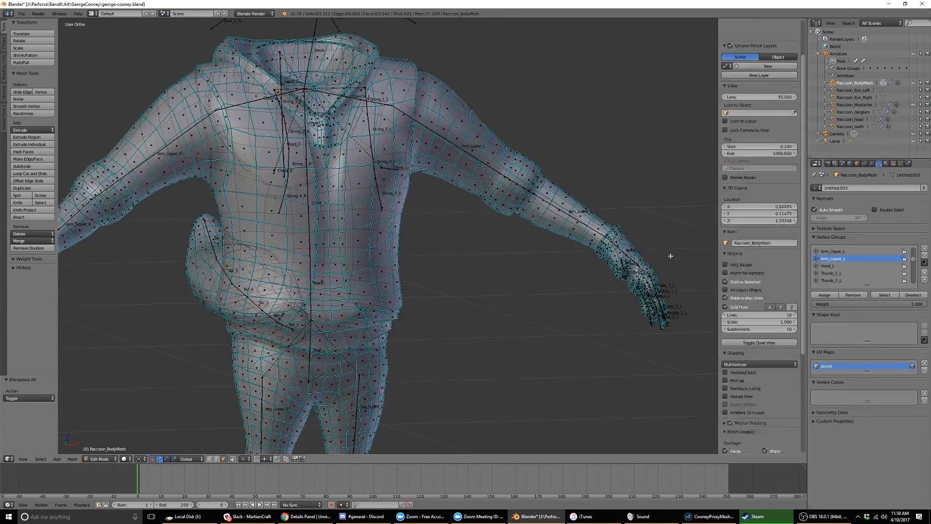
Select the vertices of the Arm_Lower_L vertex group and sort the vertex group list by name.
click(885, 295)
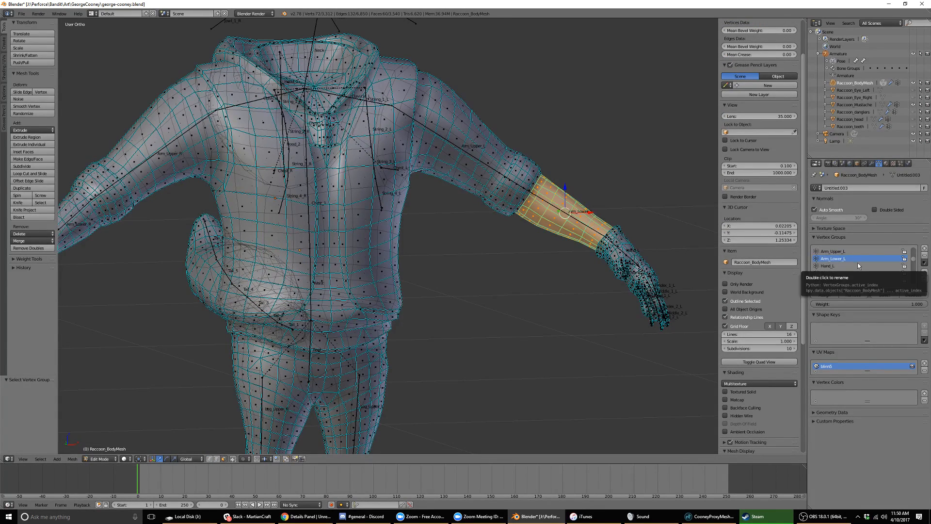
scroll(851, 250, down, 9)
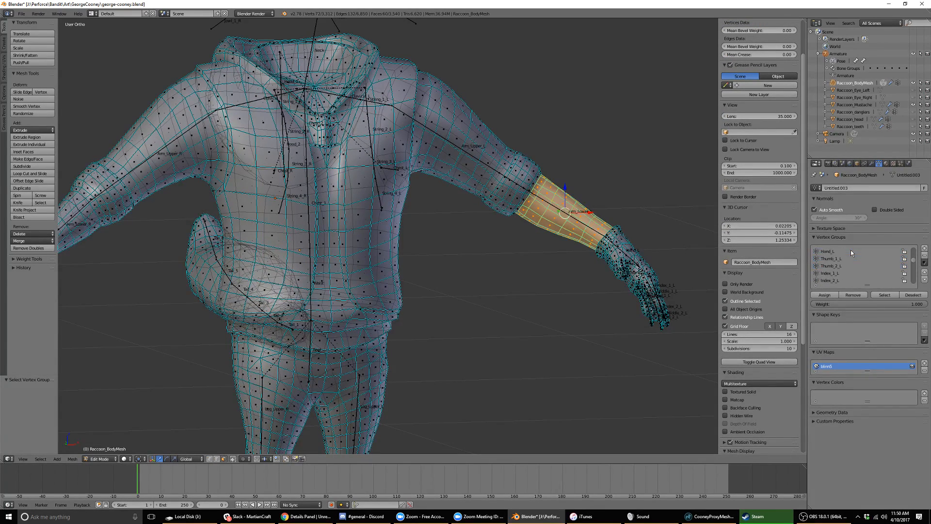
scroll(851, 249, up, 10)
click(924, 263)
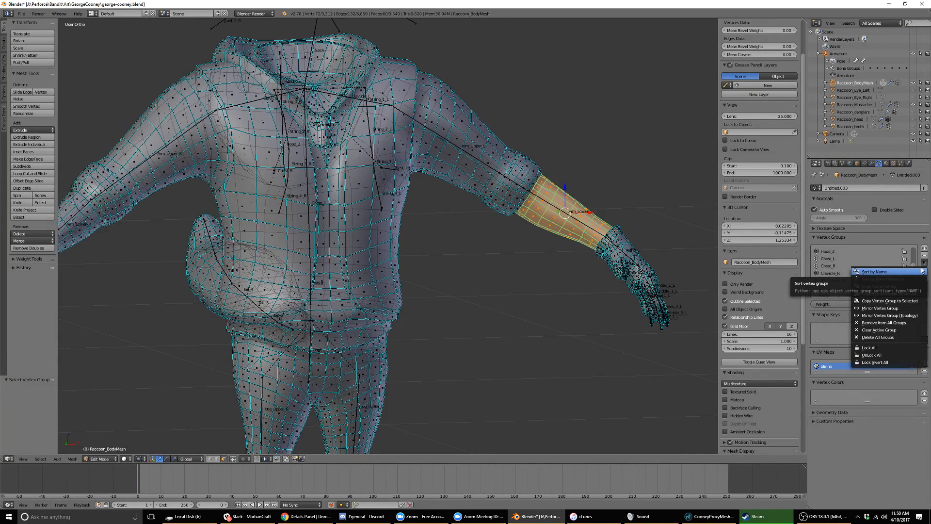
click(904, 266)
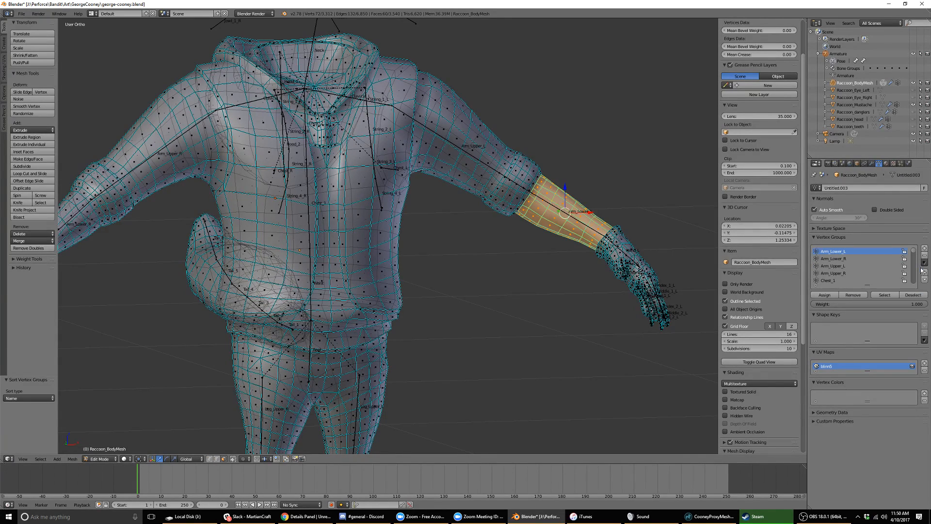
Add the Arm_Lower_R group to the selection, grow it by one step, and hide all unselected geometry.
click(853, 259)
click(884, 295)
middle_drag(643, 253, 617, 261)
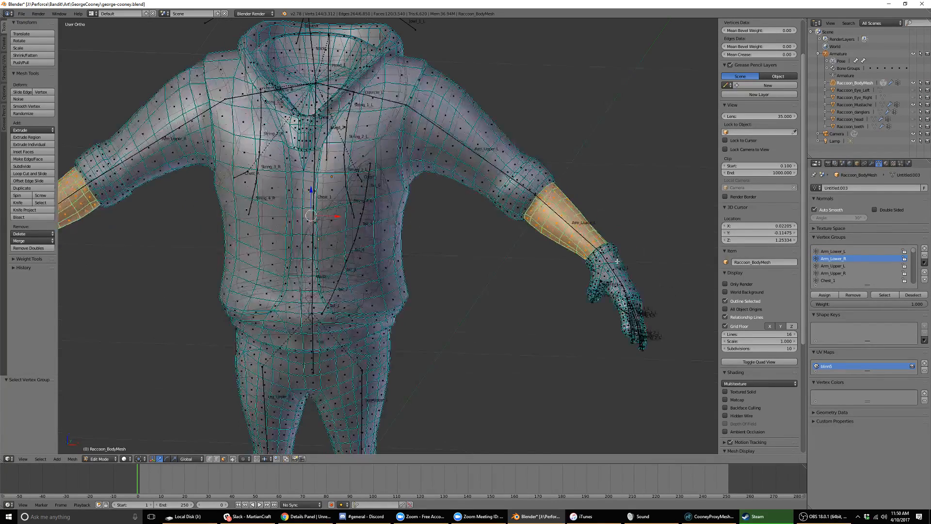
key(ctrl+KP_Add)
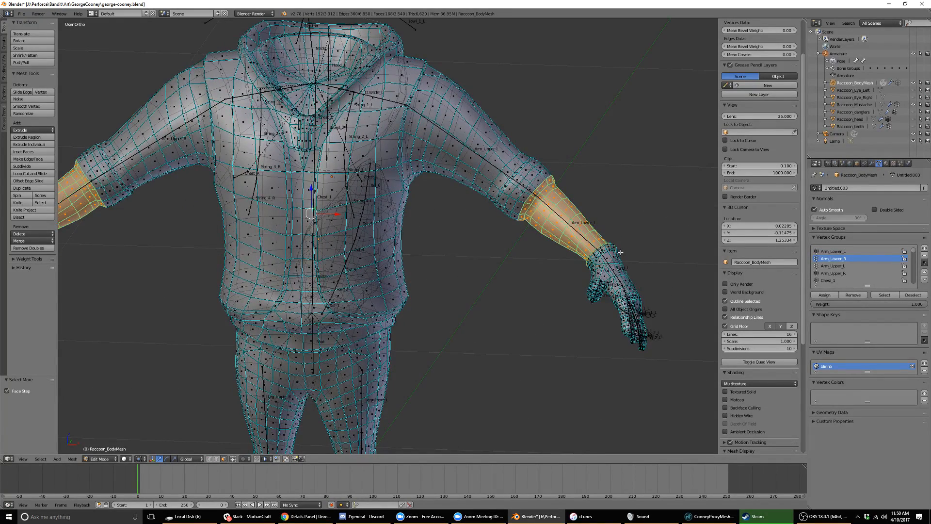
key(shift+h)
In Weight Paint mode, smooth the Arm_Lower_L weights on all isolated forearm vertices with vertex selection masking, and turn the masking off again.
key(Tab)
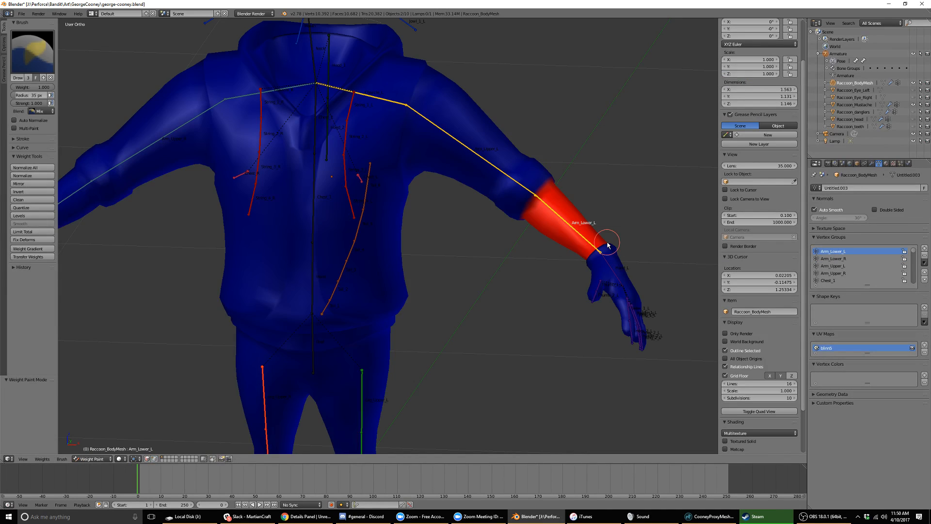
click(147, 460)
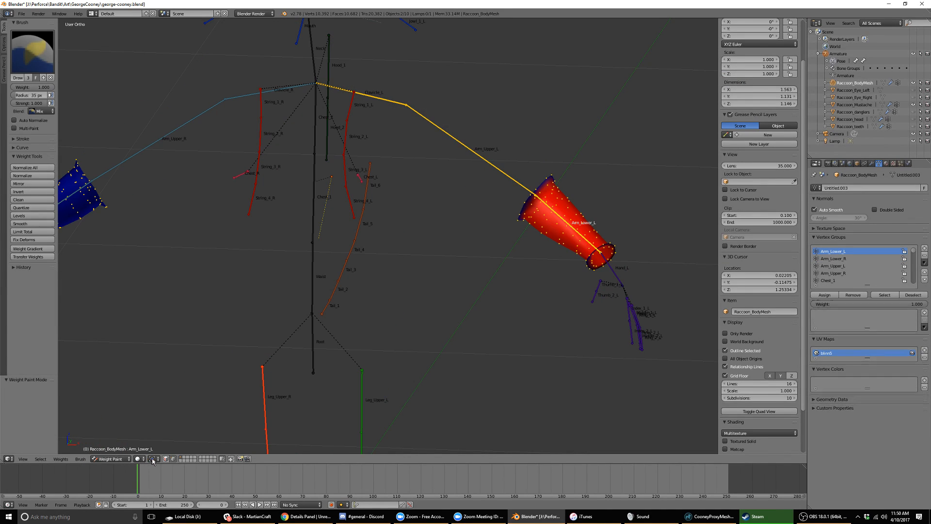
key(a)
middle_drag(456, 332, 426, 314)
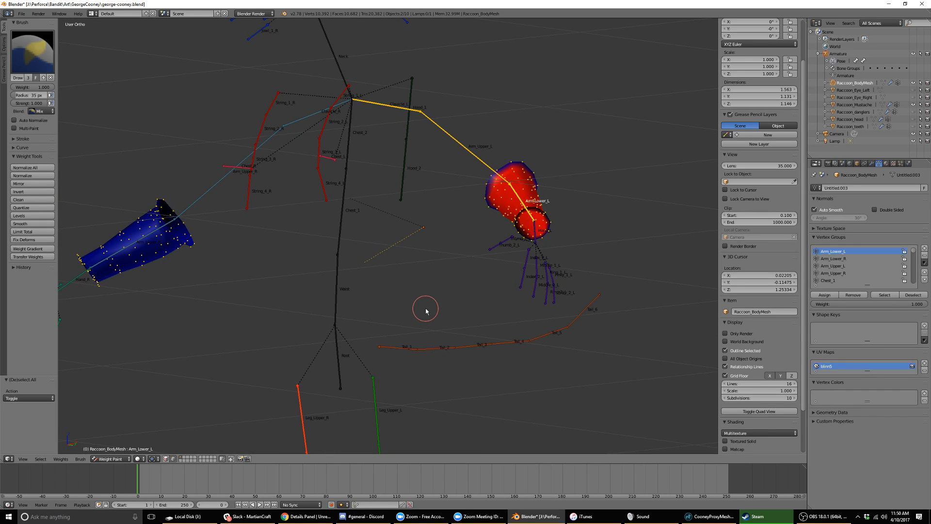
click(18, 223)
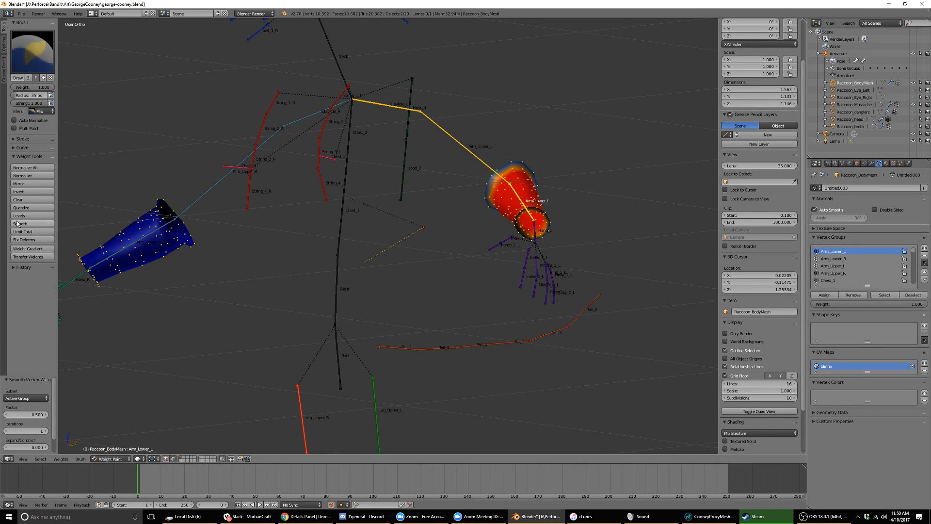
key(a)
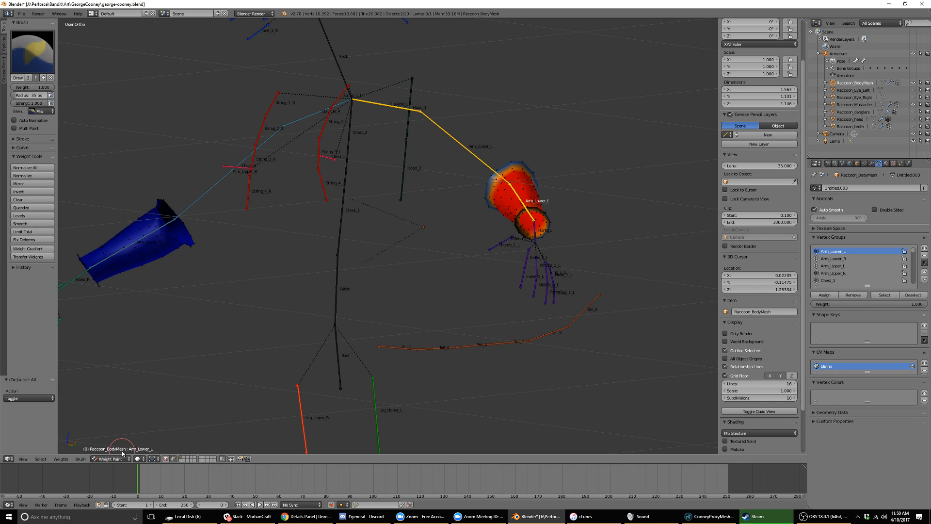
click(173, 459)
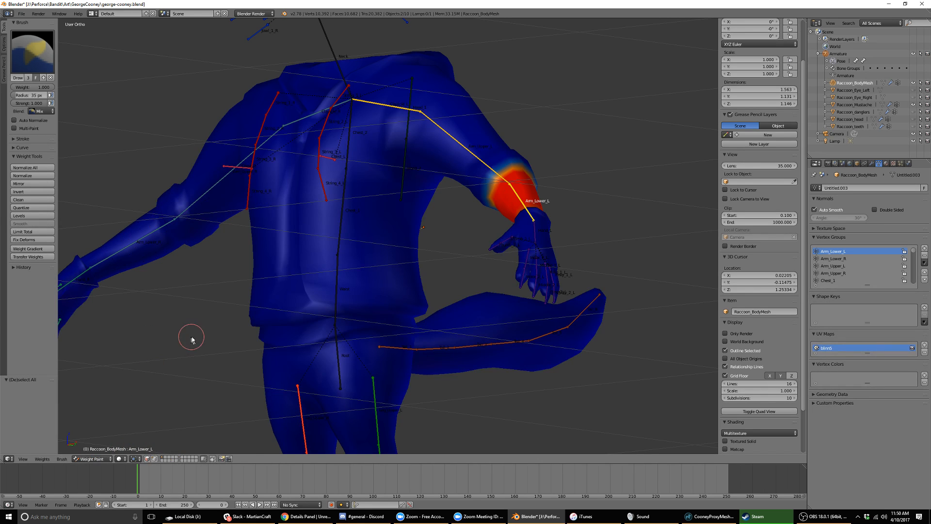
Compare the weight painting of the Arm_Lower_R, Arm_Upper_R, Arm_Upper_L and Arm_Lower_L bones.
right_click(130, 248)
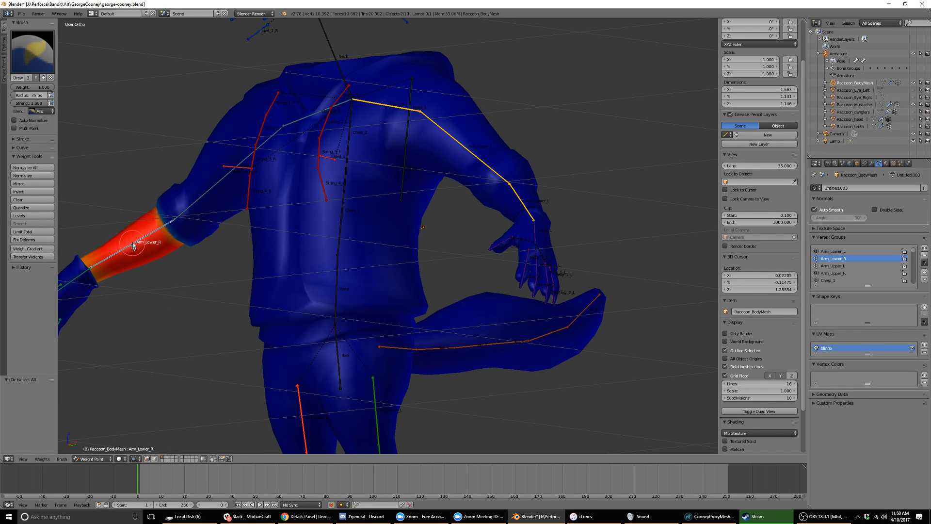
middle_drag(132, 244, 207, 244)
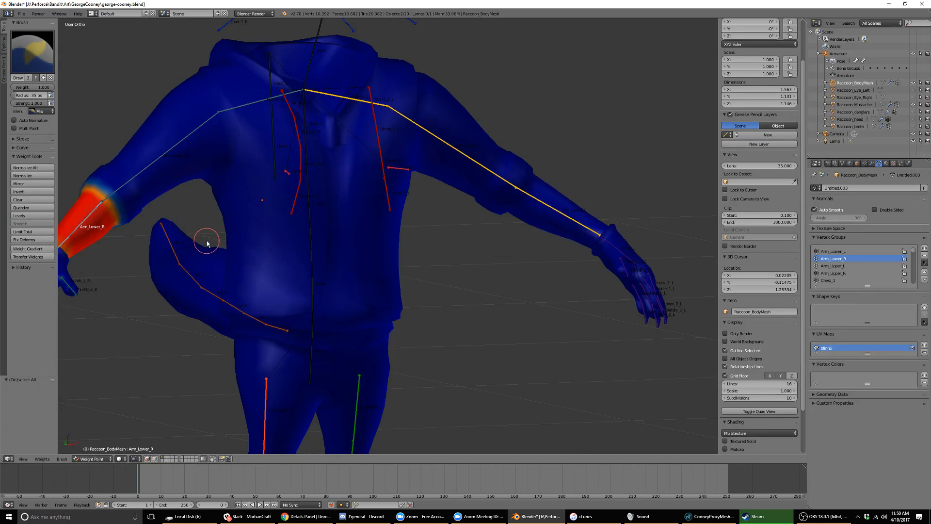
right_click(134, 181)
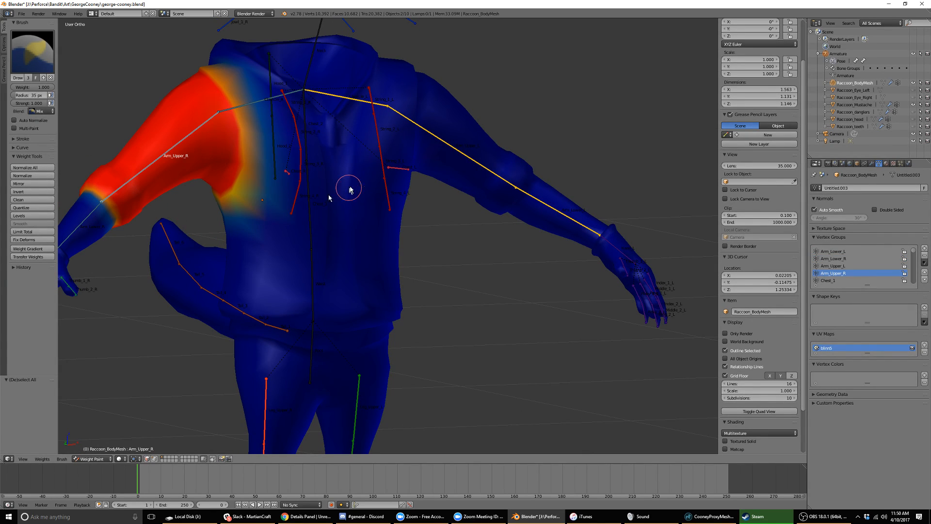
right_click(454, 149)
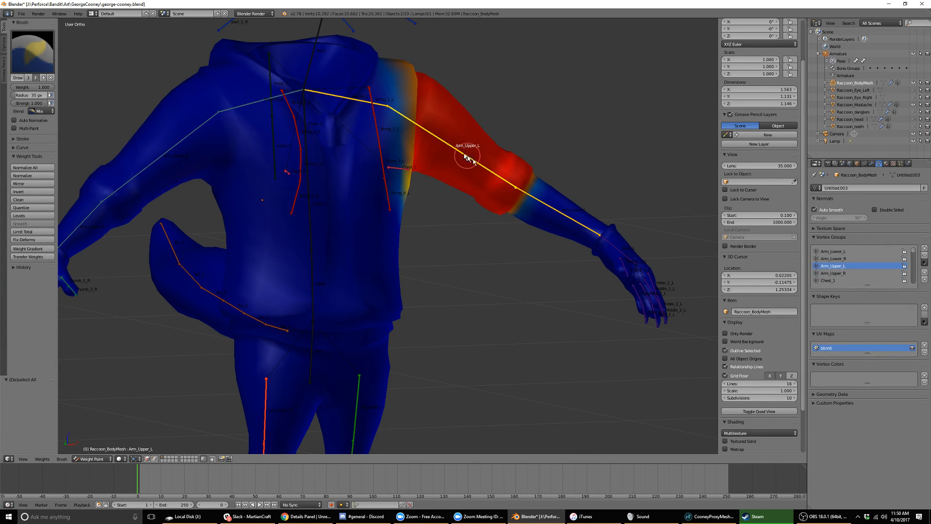
right_click(553, 209)
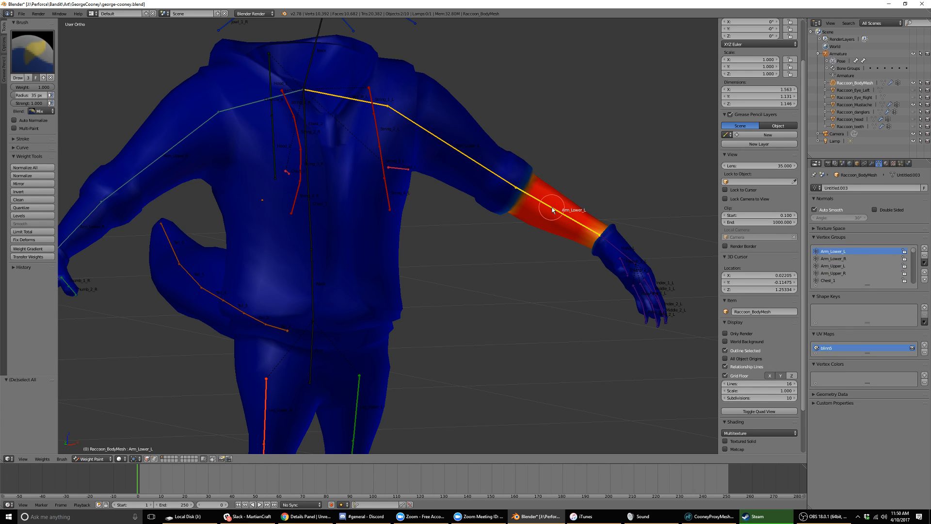
Return to Edit Mode, reveal the hidden body geometry, and clear the selection.
key(Tab)
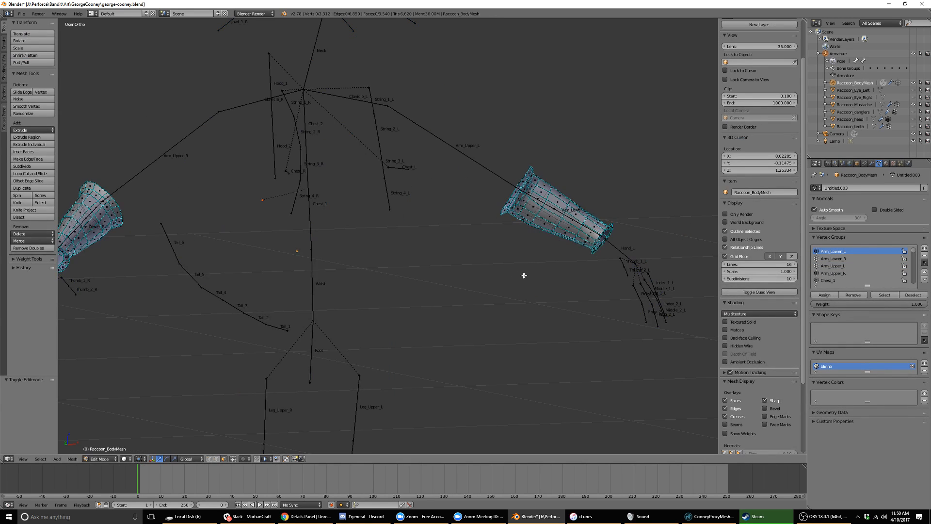
mouse_move(524, 276)
middle_down()
mouse_move(495, 285)
mouse_move(446, 270)
mouse_move(509, 277)
middle_up()
key(u)
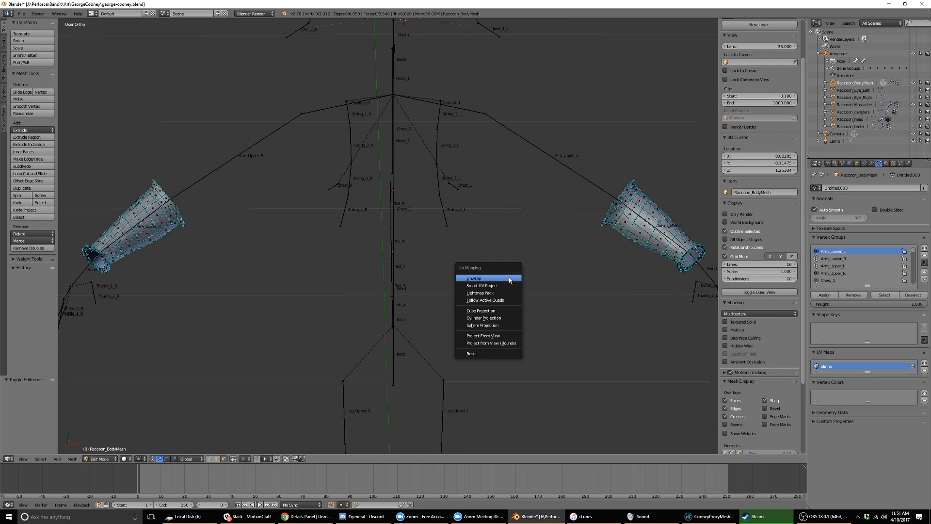
click(510, 280)
key(alt+h)
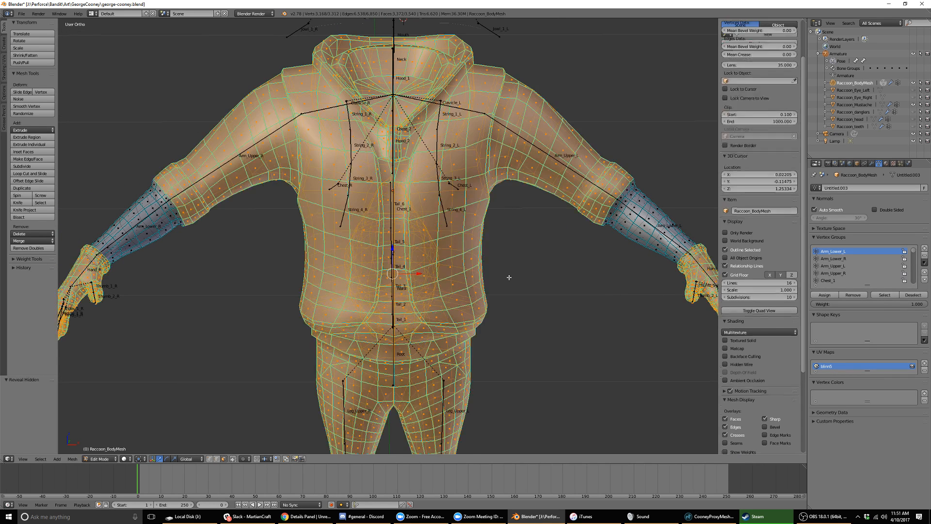
key(a)
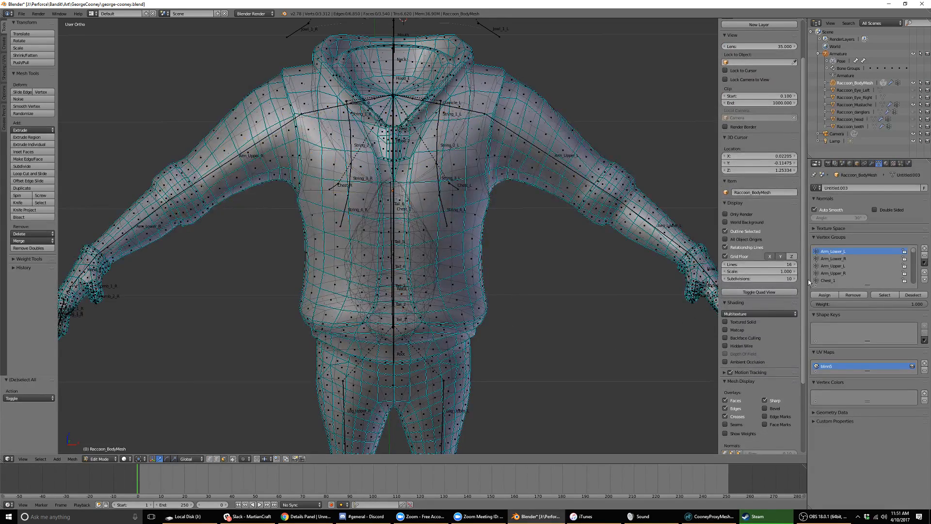
Select the combined vertices of the Arm_Lower_L, Arm_Lower_R, Arm_Upper_L and Arm_Upper_R groups.
click(877, 296)
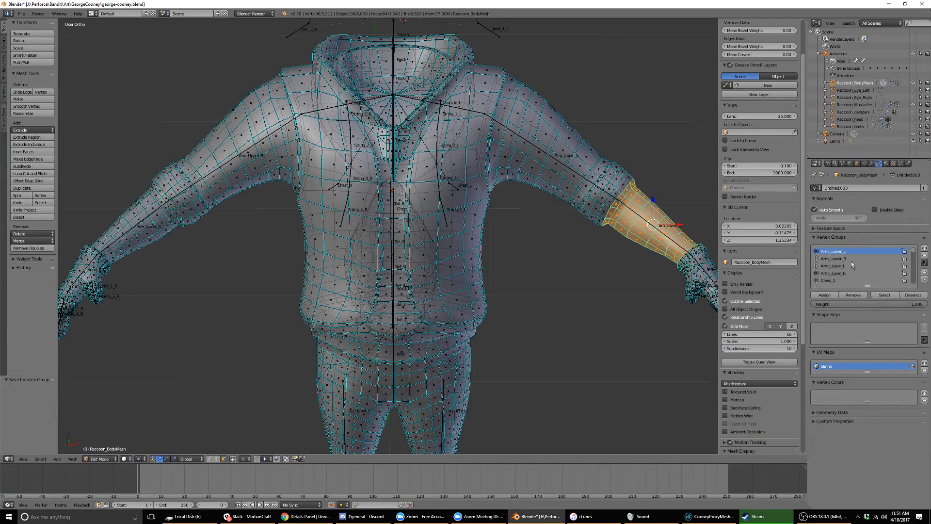
click(848, 259)
click(880, 295)
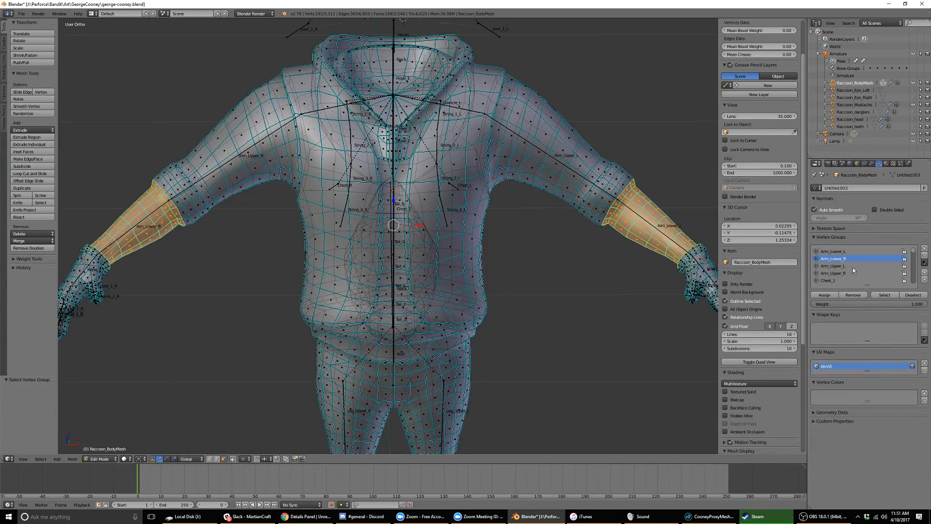
click(853, 267)
click(879, 295)
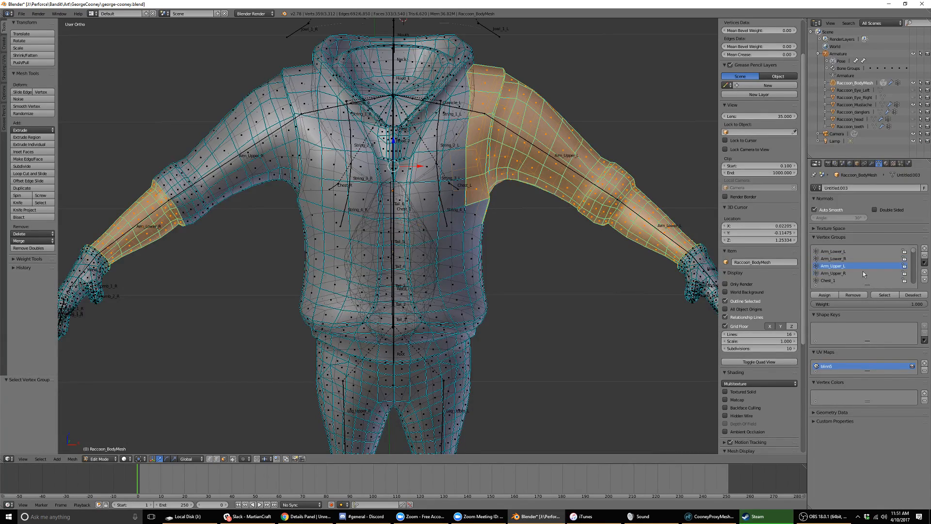
click(834, 273)
click(883, 295)
Check the arm selection from several sides and in front view, and hide everything except both arms.
scroll(546, 236, down, 1)
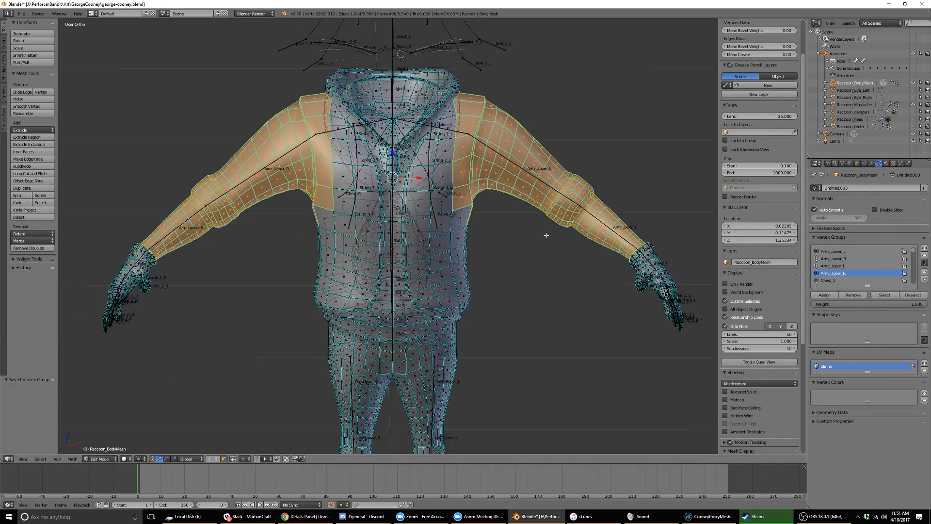
middle_drag(488, 248, 331, 181)
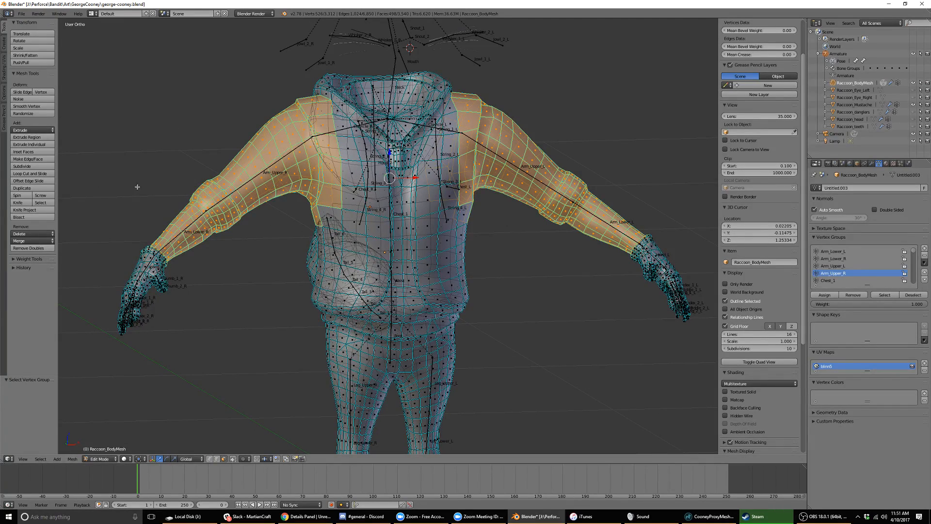
middle_drag(224, 201, 317, 228)
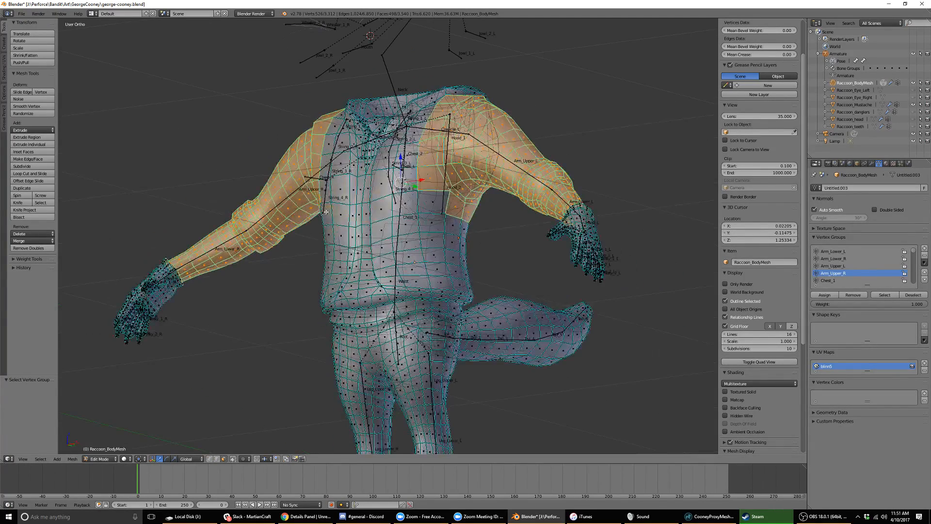
key(KP_1)
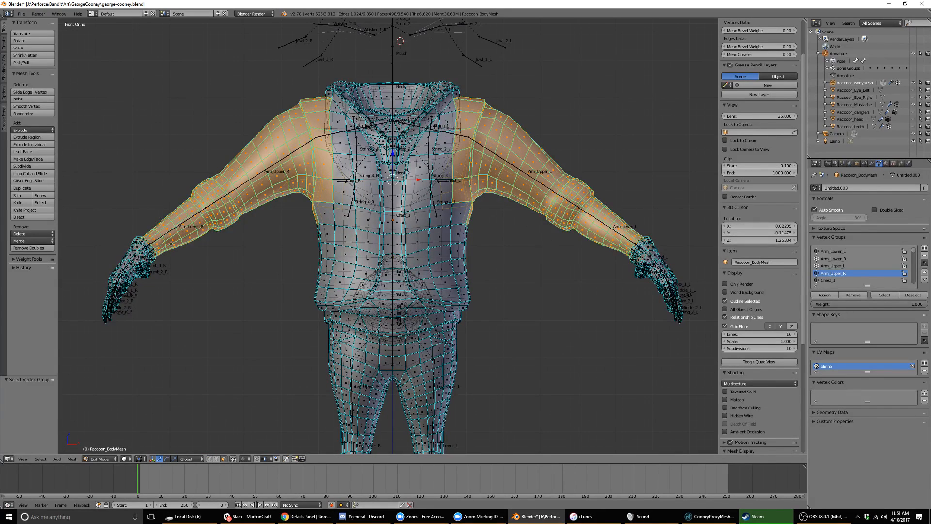
key(shift+h)
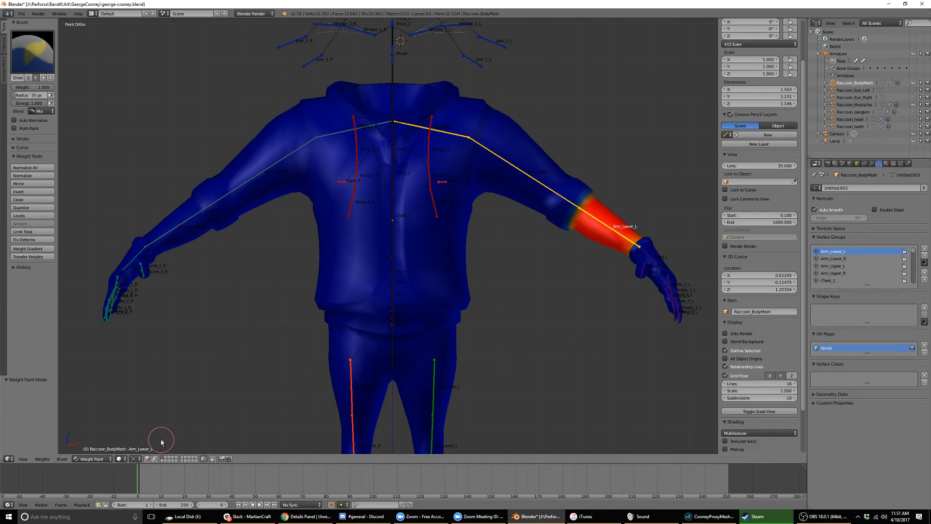
Enable vertex selection masking in weight painting, select all vertices of both full arms, and smooth the Arm_Lower_L weights.
click(154, 459)
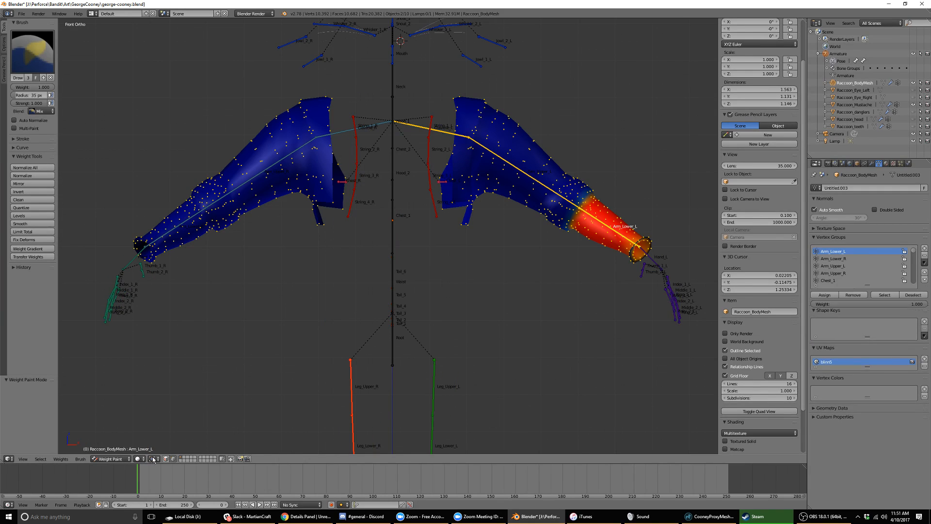
key(a)
key(a)
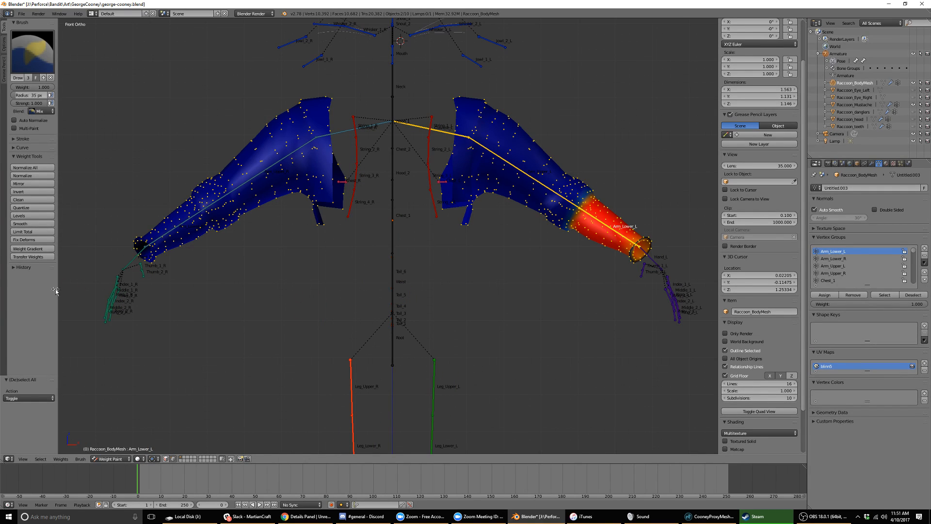
click(20, 224)
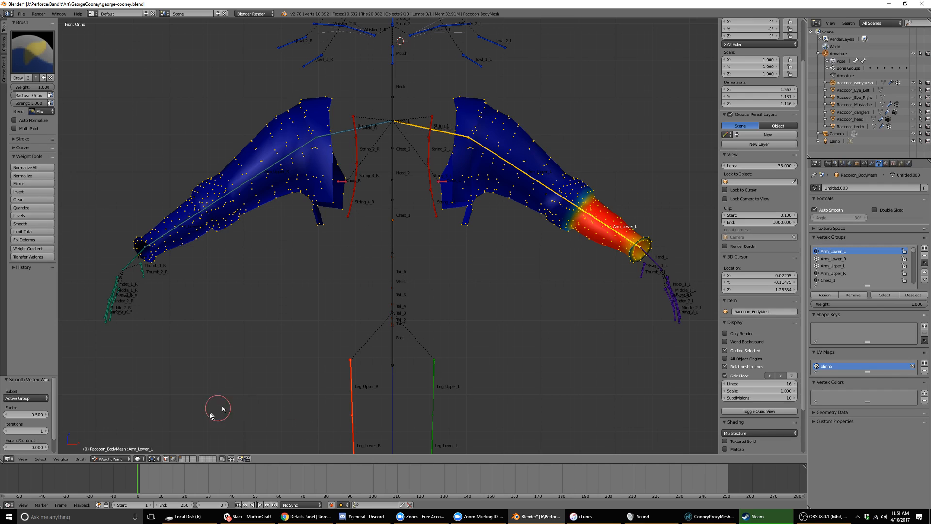
Make Arm_Upper_L the active weight group, re-enable vertex selection masking, and smooth its weights.
click(173, 459)
right_click(526, 179)
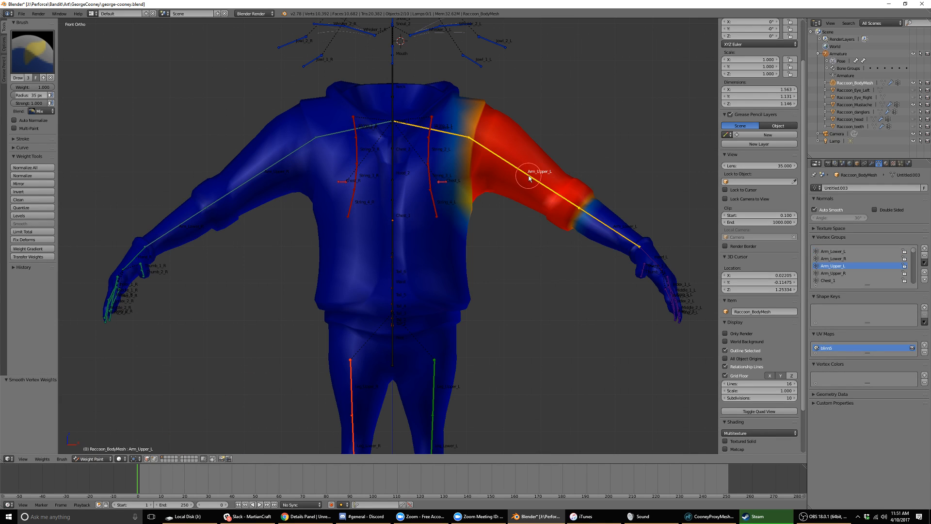
click(154, 459)
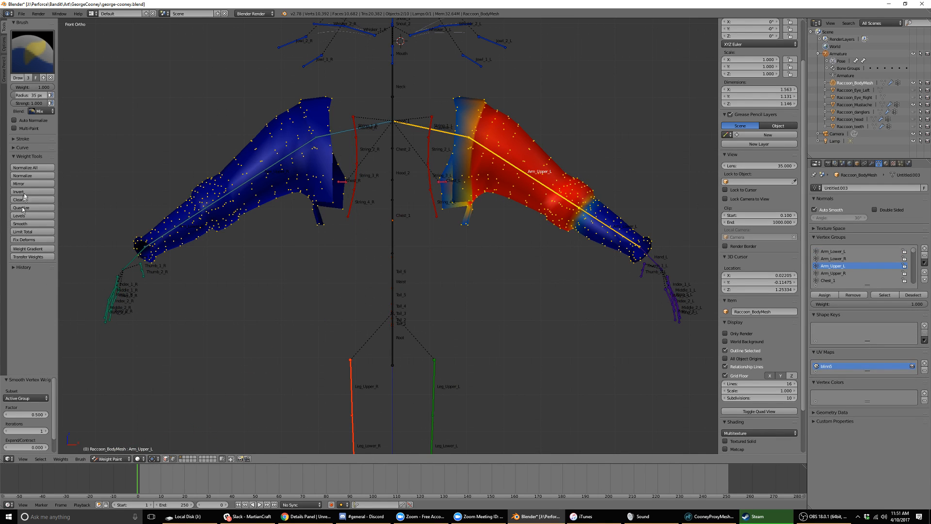
click(32, 226)
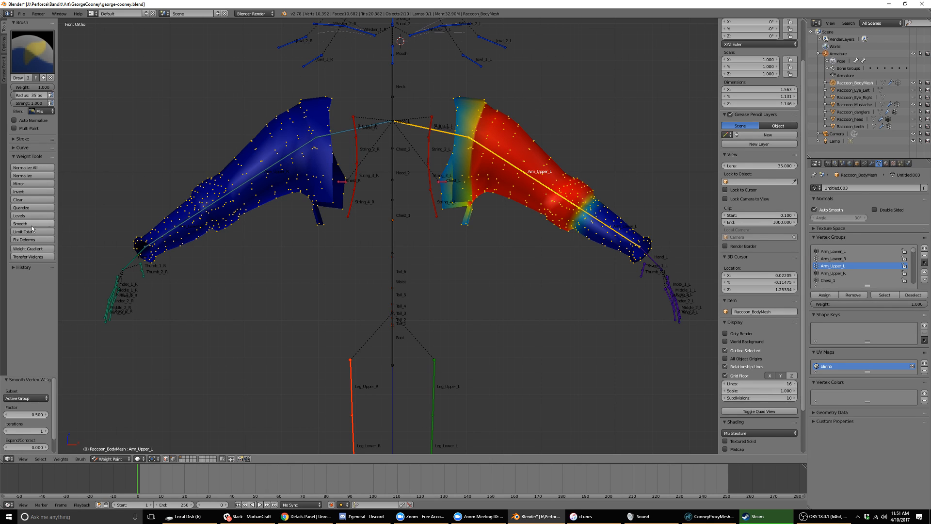
Clear the masked vertex selection and test the left upper arm's deformation with a trial rotation of its bone.
key(a)
middle_drag(505, 257, 494, 266)
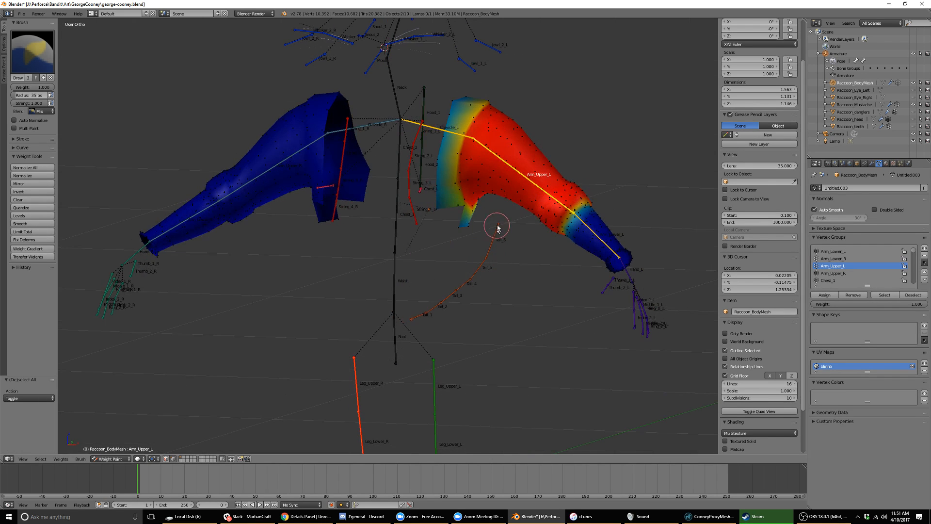
key(r)
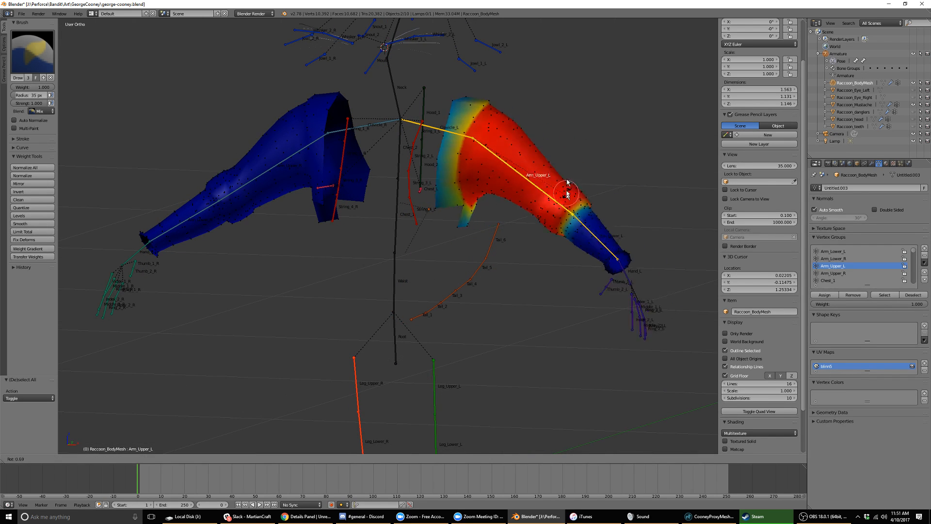
click(557, 173)
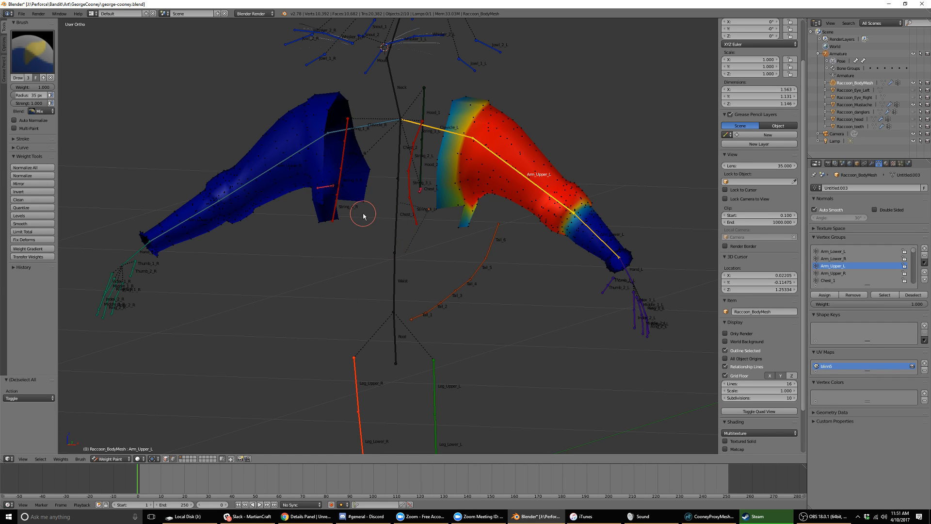
Return to Edit Mode in front view, reveal the hidden body geometry, and deselect everything.
key(KP_1)
key(Tab)
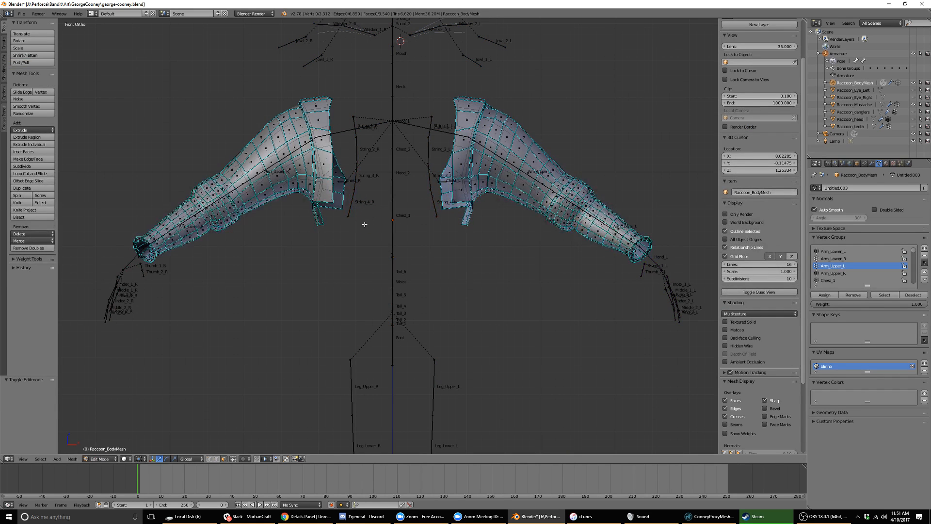
key(alt+h)
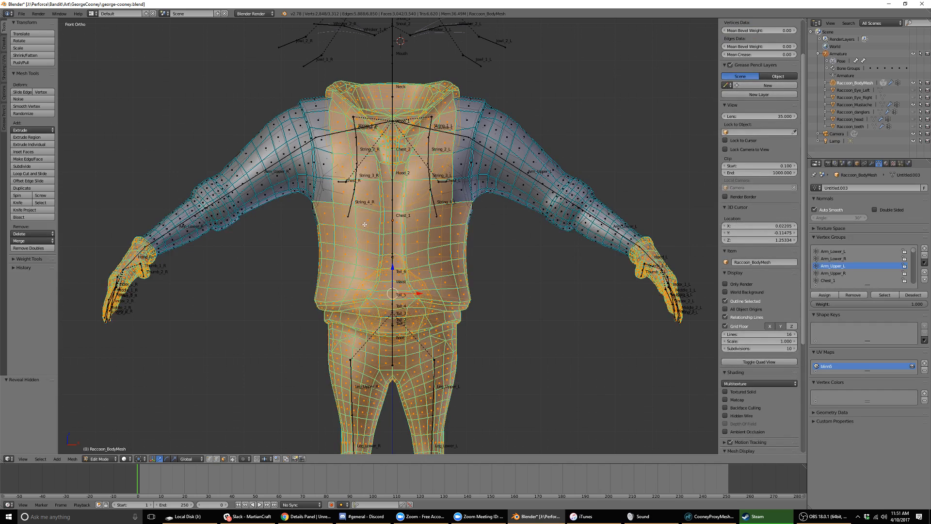
key(a)
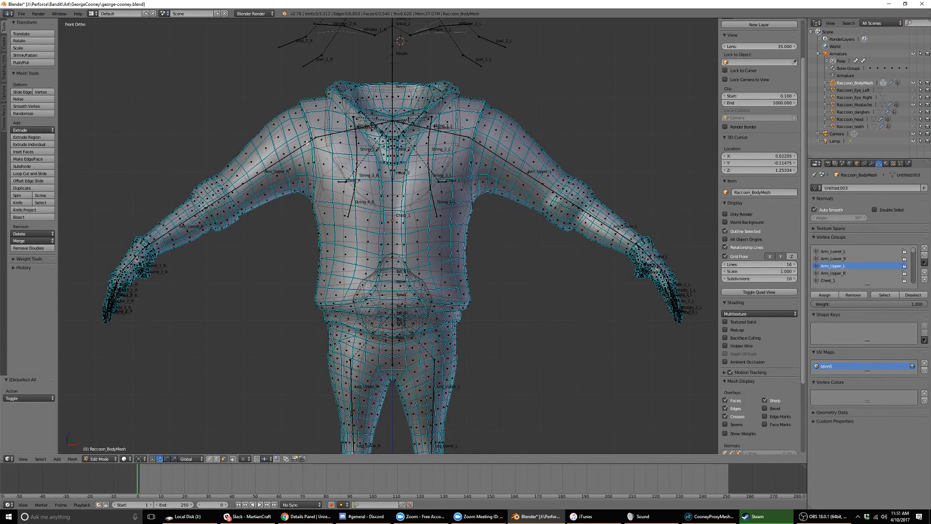
Select the combined vertices of the Arm_Lower_L, Arm_Lower_R, Arm_Upper_L and Arm_Upper_R groups.
click(832, 251)
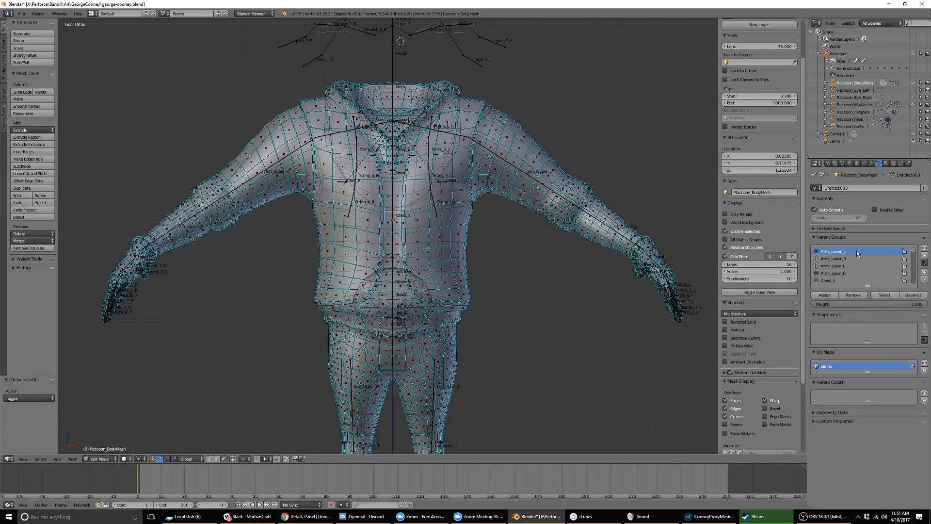
click(878, 294)
click(833, 259)
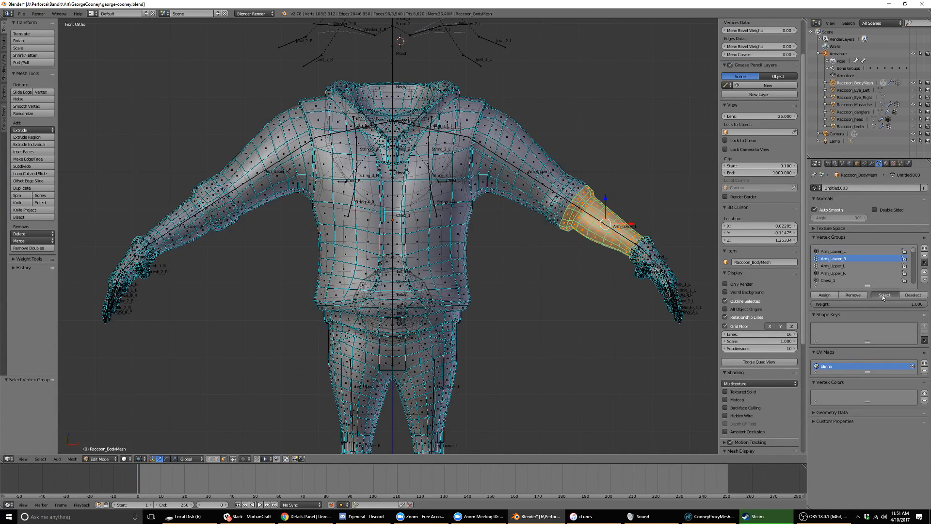
click(883, 295)
click(848, 266)
click(883, 295)
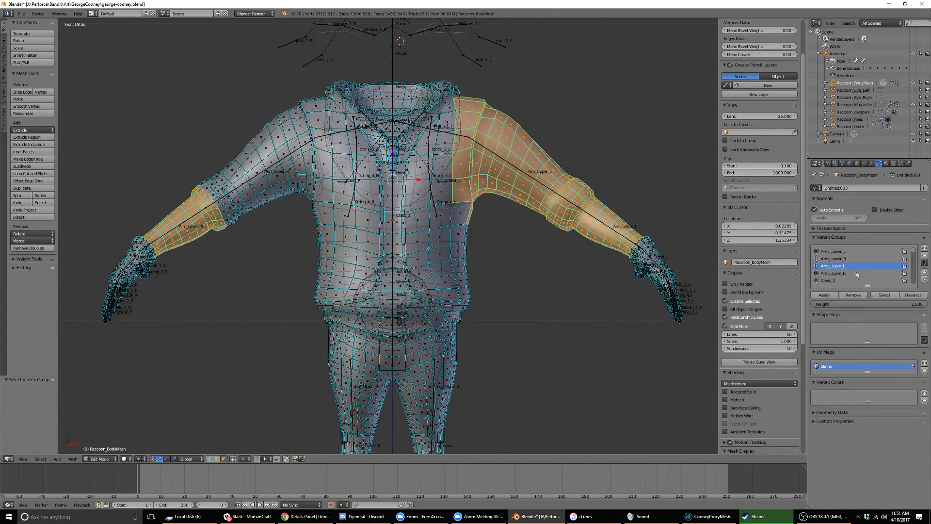
click(854, 274)
click(883, 295)
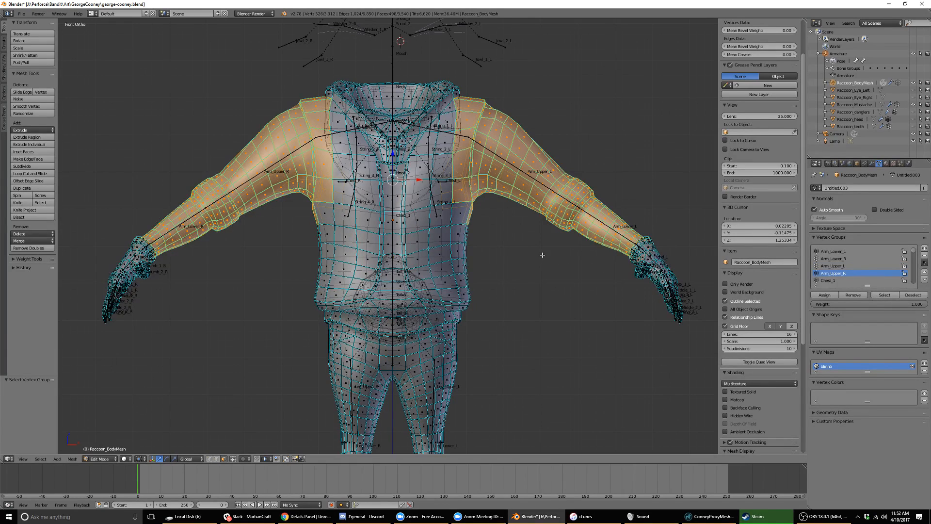
Shrink the selection of both arms by one step and check its edge around the back of the left shoulder.
key(ctrl+KP_Subtract)
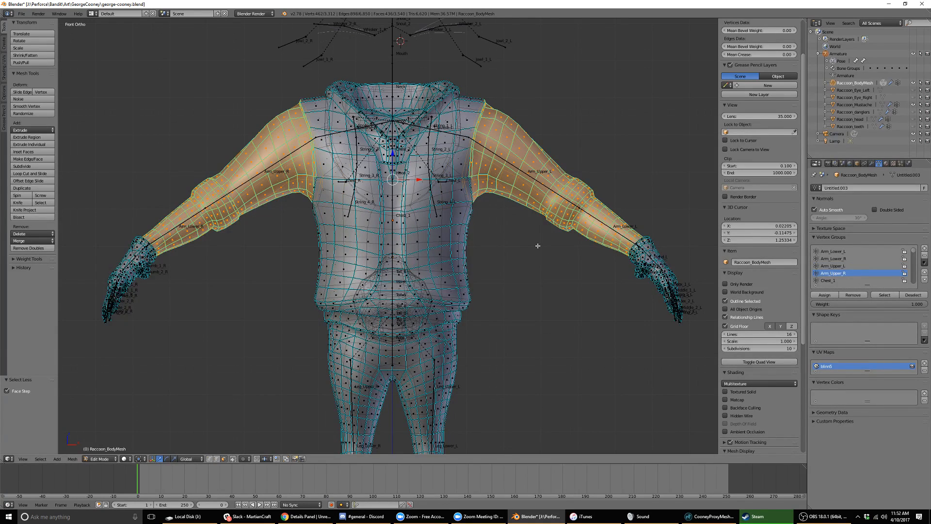
middle_drag(537, 246, 418, 239)
scroll(355, 152, up, 3)
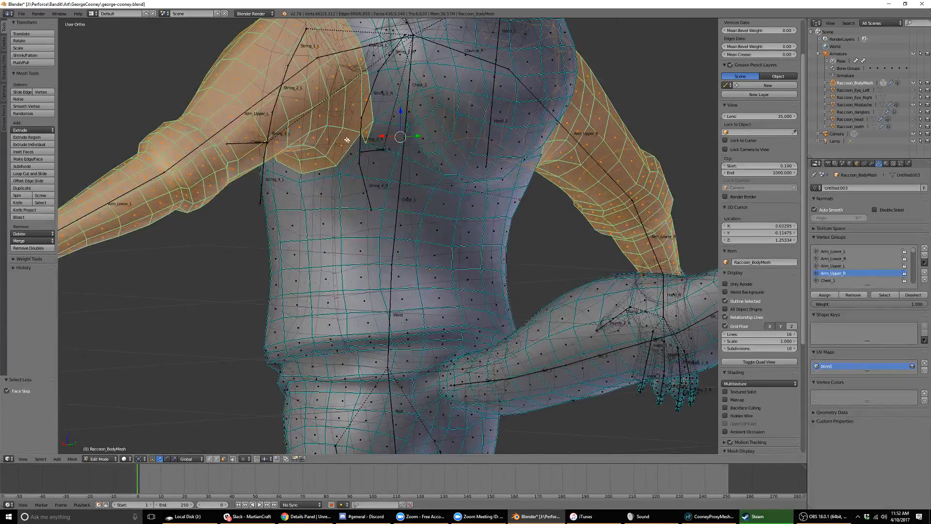
shift+middle_drag(347, 140, 469, 243)
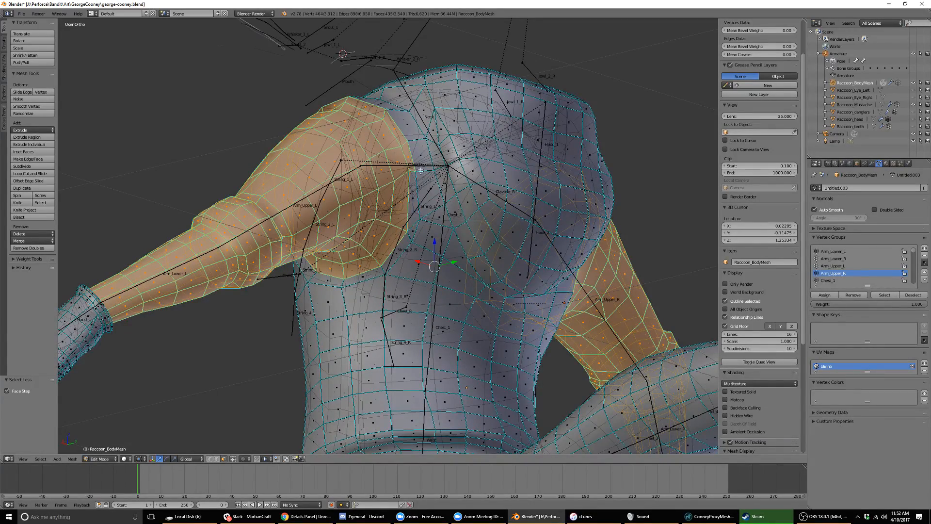
middle_drag(421, 171, 493, 198)
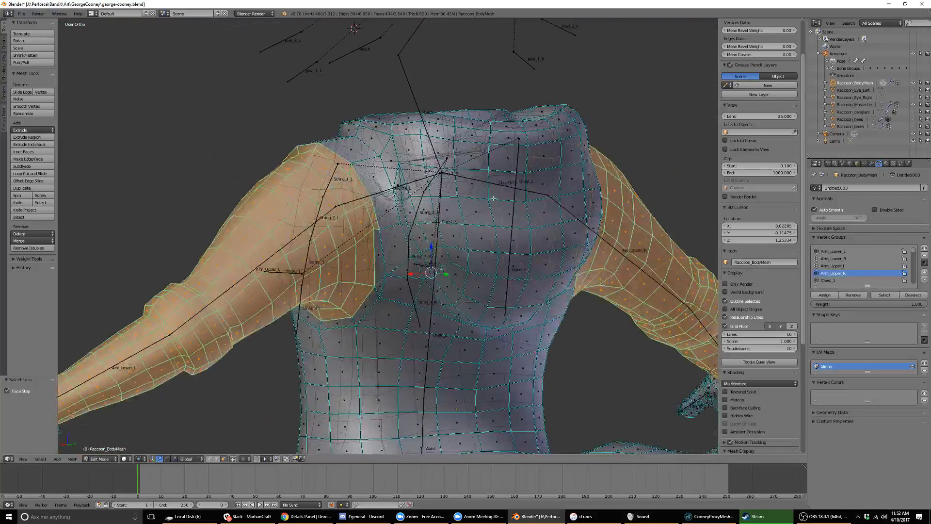
Deselect the stray faces sticking out along the back and upper edge of the left shoulder selection.
shift+right_click(372, 215)
middle_drag(357, 187, 451, 193)
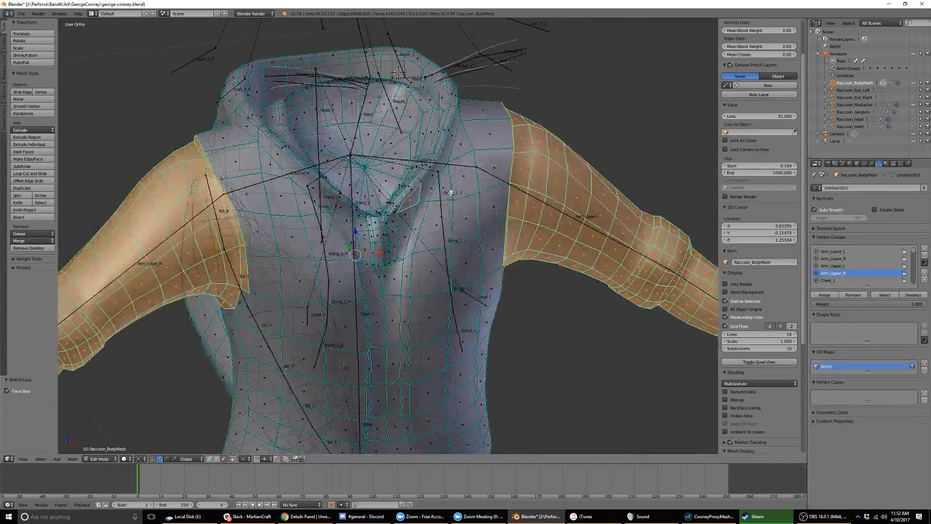
shift+right_click(410, 199)
middle_drag(409, 199, 449, 202)
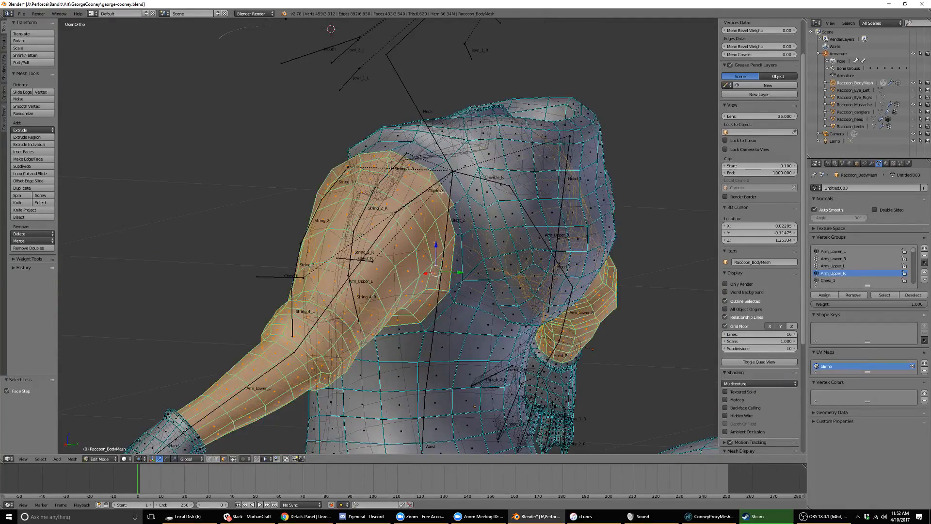
scroll(440, 189, up, 3)
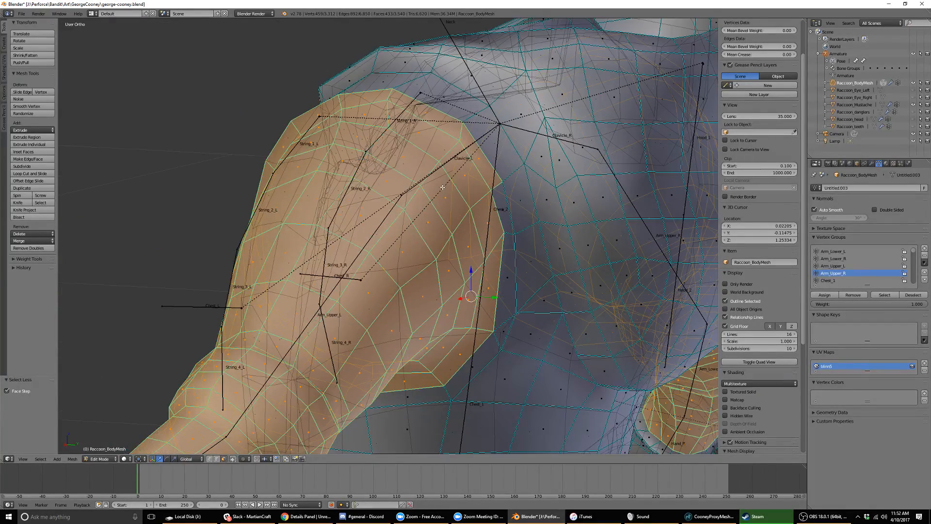
shift+right_click(478, 158)
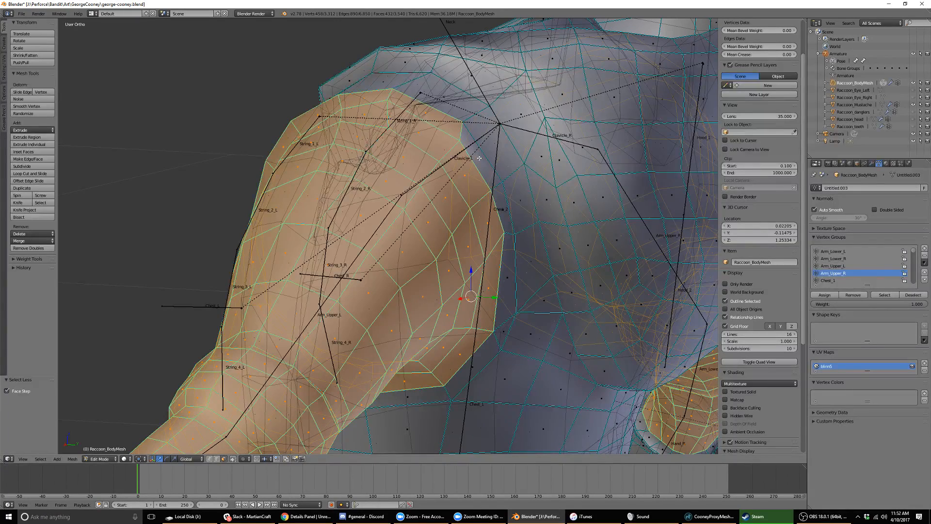
shift+right_click(424, 112)
shift+right_click(365, 98)
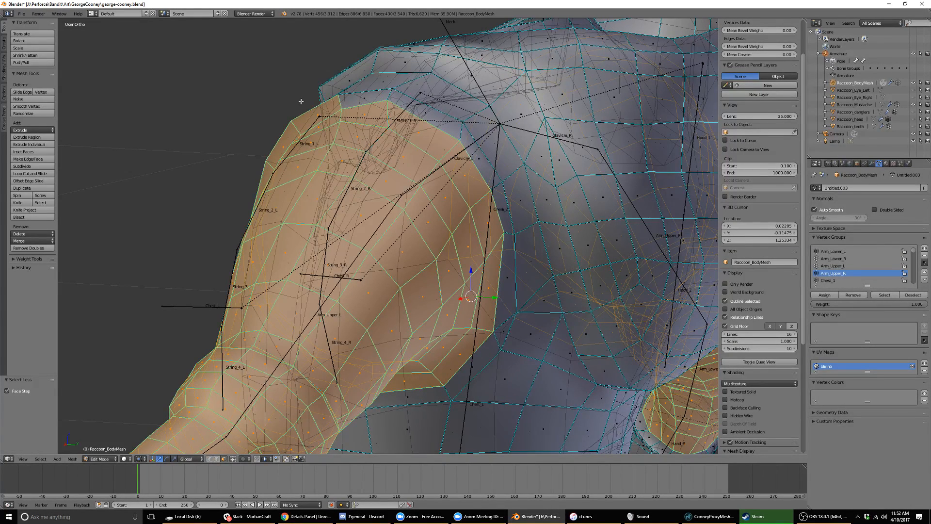
shift+right_click(319, 115)
Deselect the protruding faces along the front edge of the left shoulder selection.
middle_drag(291, 119, 330, 121)
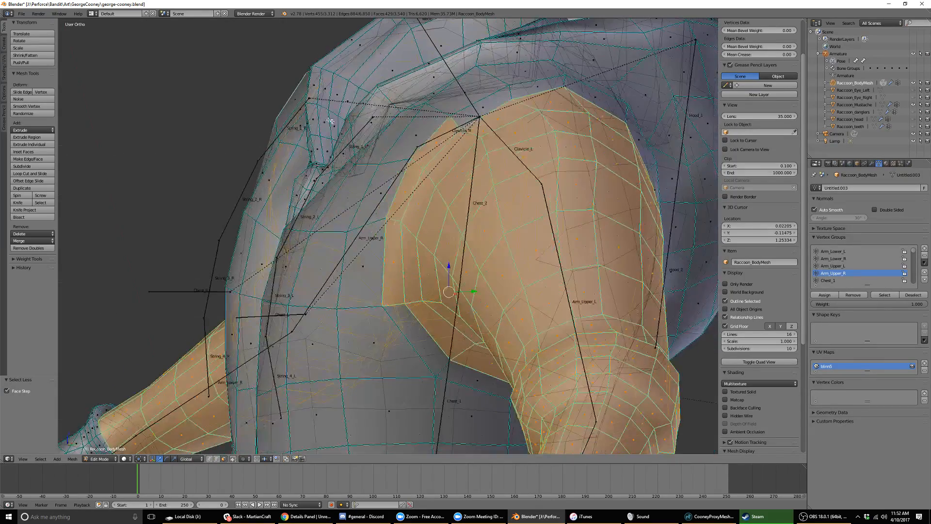
shift+right_click(436, 142)
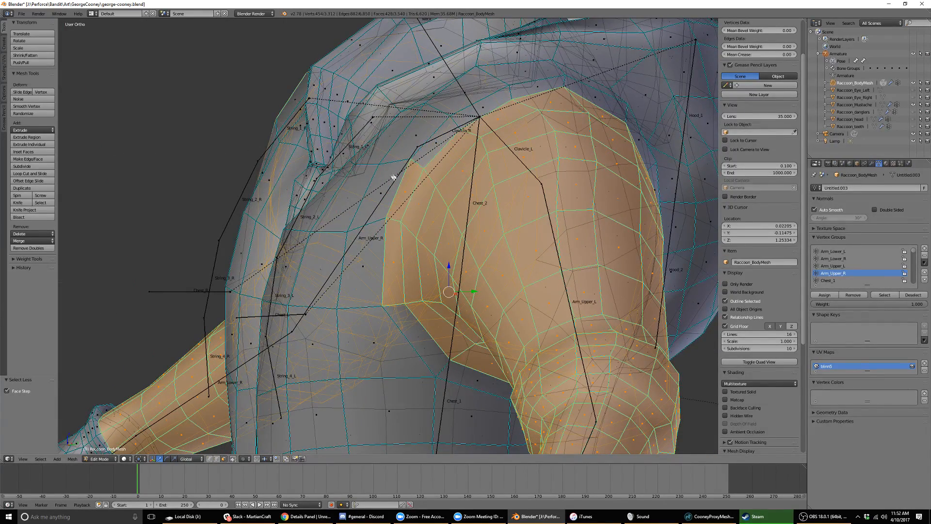
shift+right_click(406, 190)
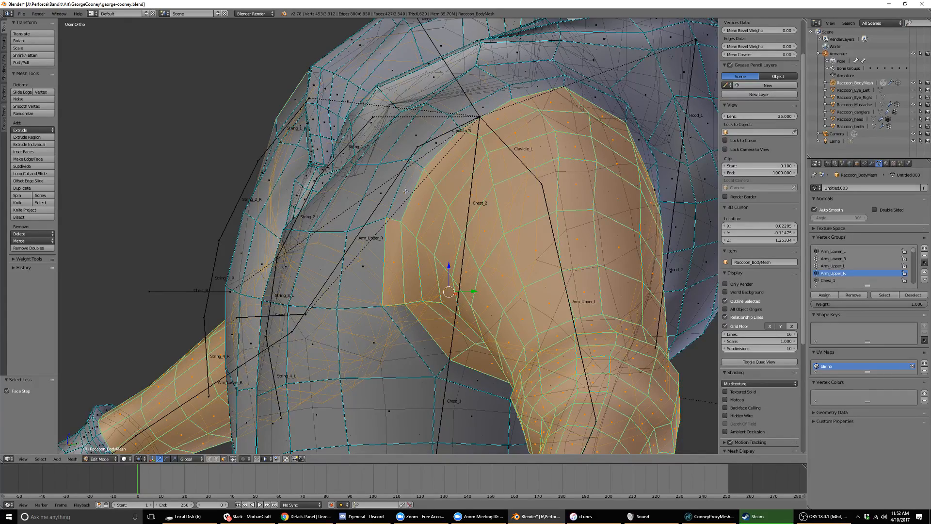
shift+right_click(395, 262)
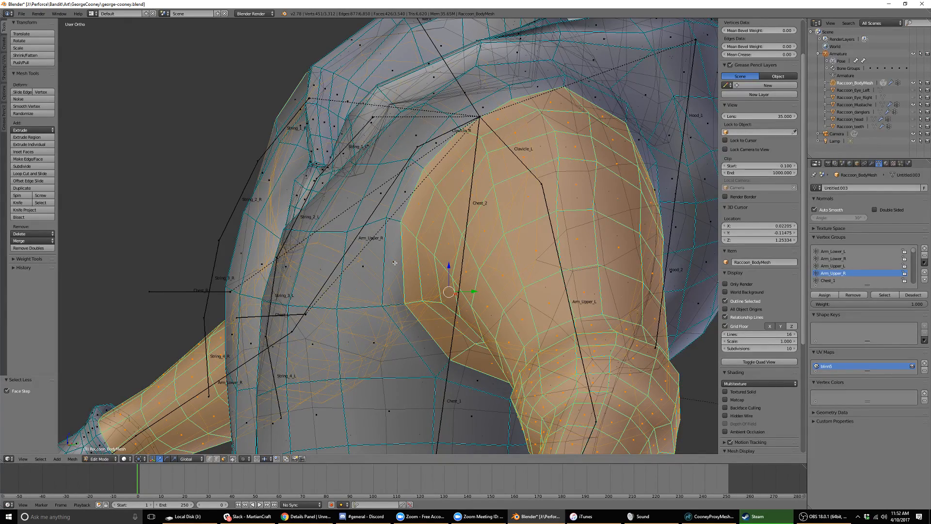
Deselect the outermost faces along the front and top edge of the right shoulder selection.
scroll(383, 254, down, 4)
middle_drag(199, 228, 370, 217)
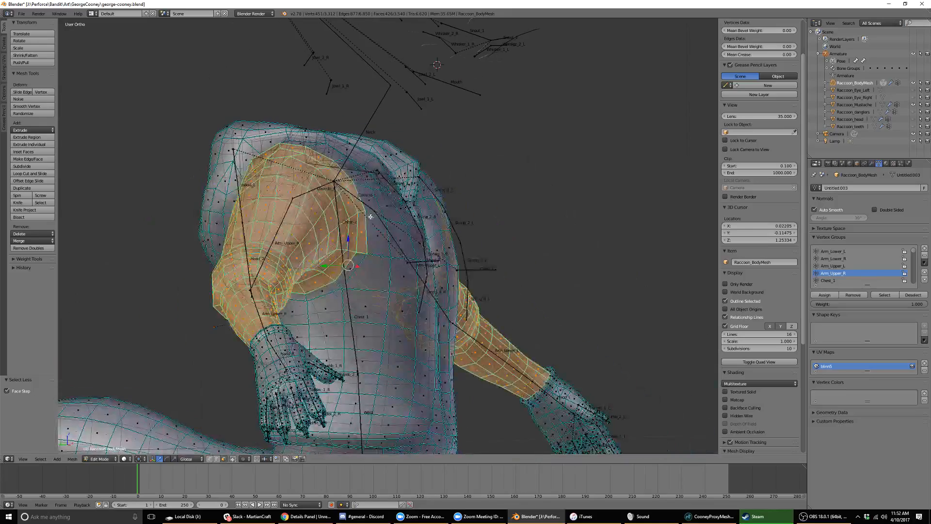
scroll(369, 218, up, 3)
shift+right_click(343, 229)
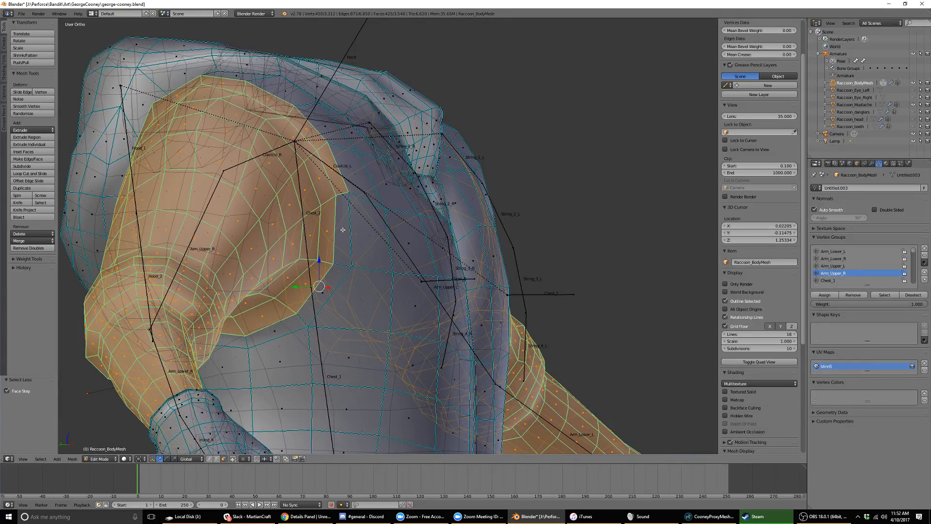
shift+right_click(333, 169)
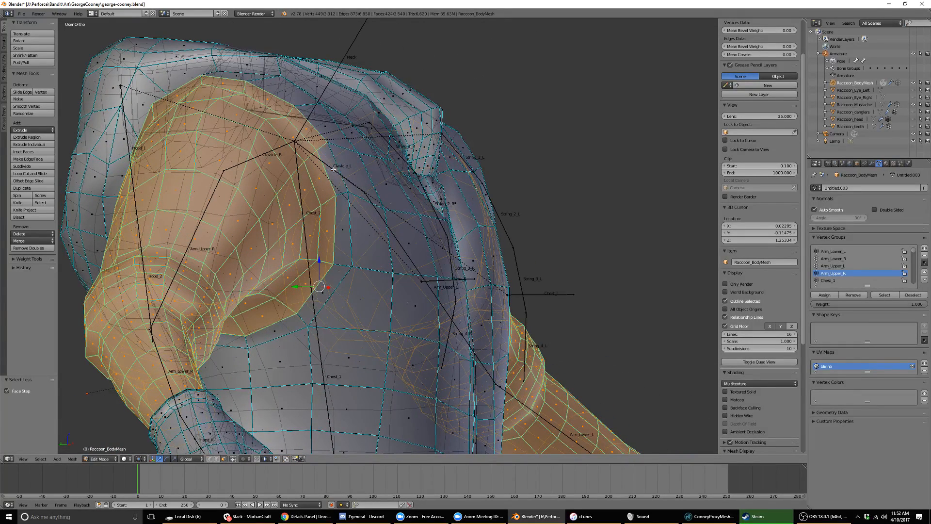
shift+right_click(310, 129)
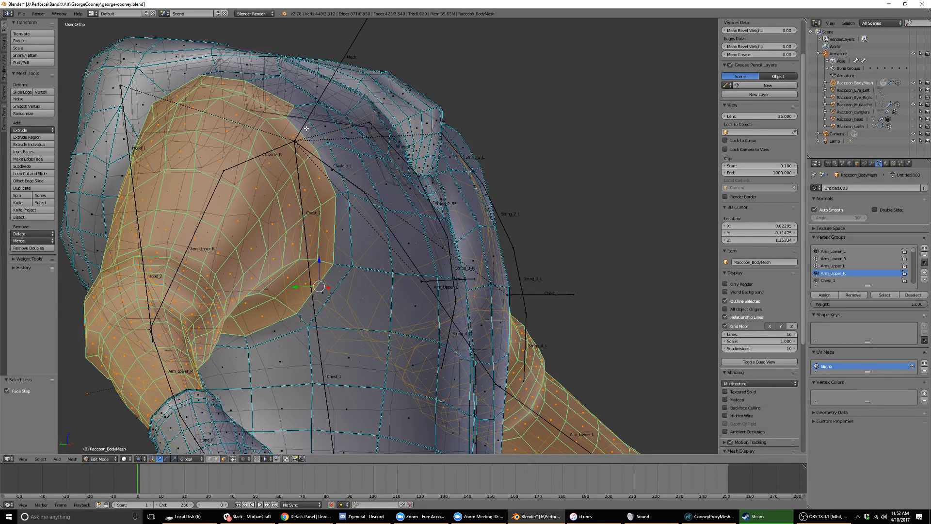
shift+right_click(267, 98)
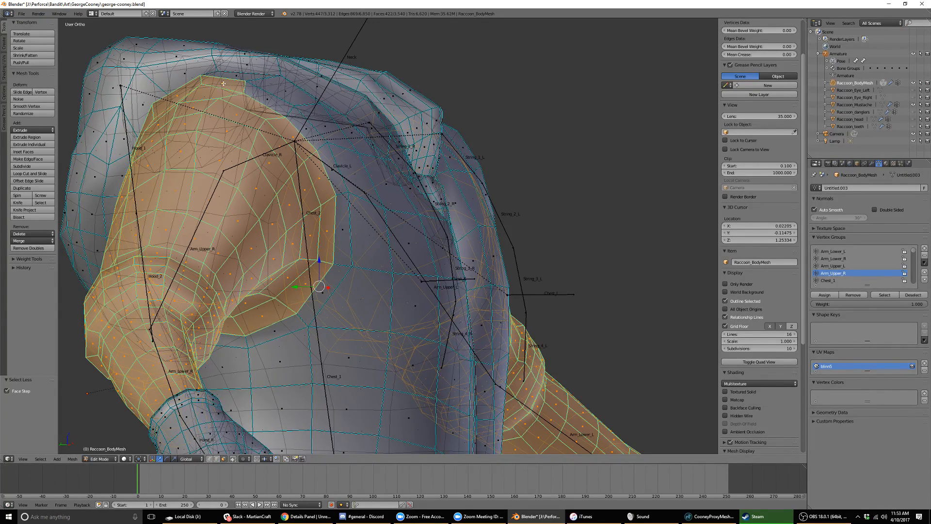
shift+right_click(220, 84)
shift+right_click(177, 96)
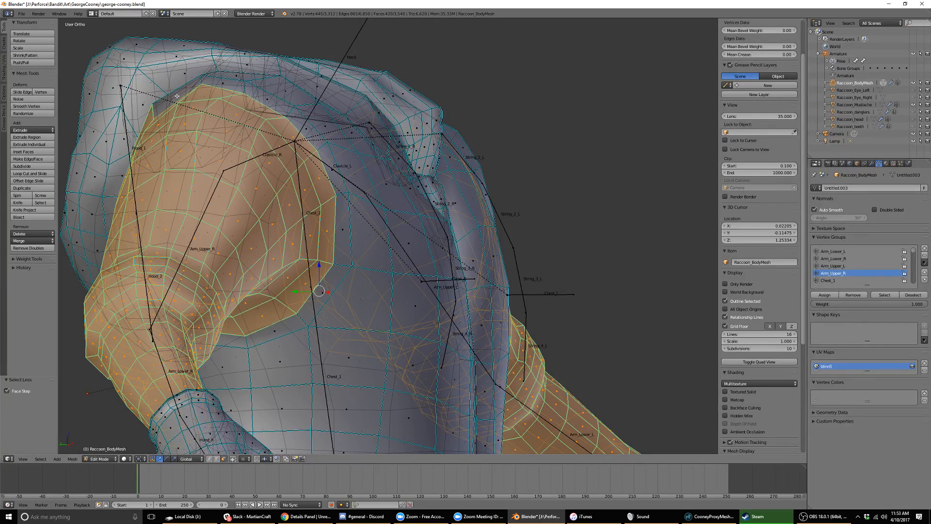
Deselect the stray faces sticking out along the back edge of the right shoulder selection.
middle_drag(164, 99, 207, 100)
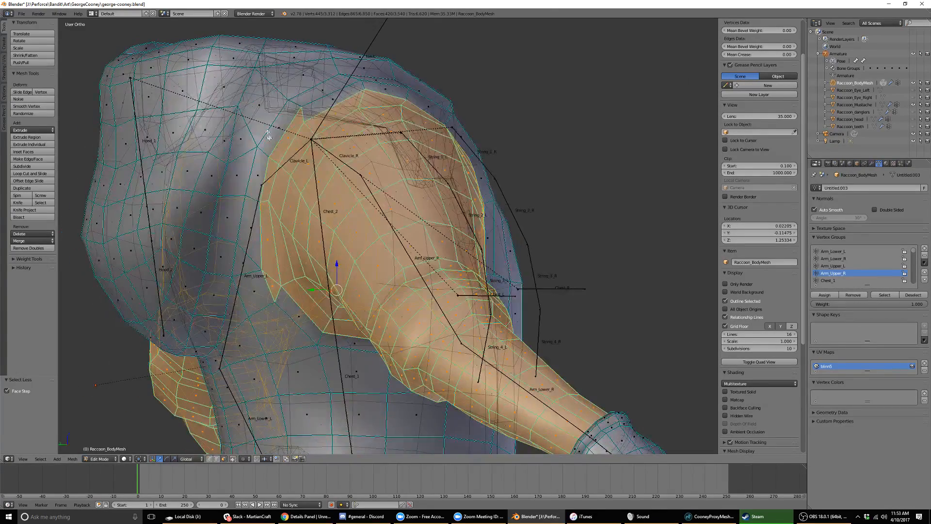
shift+right_click(289, 137)
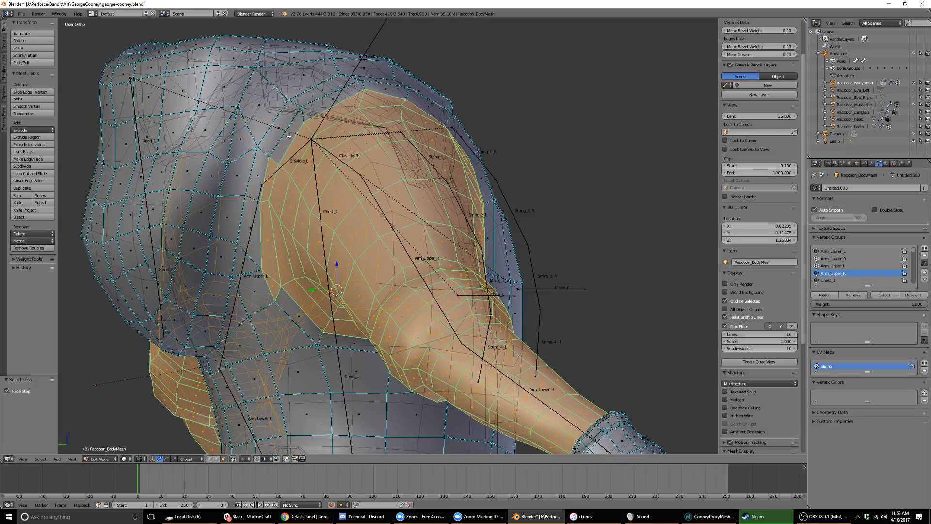
shift+right_click(270, 181)
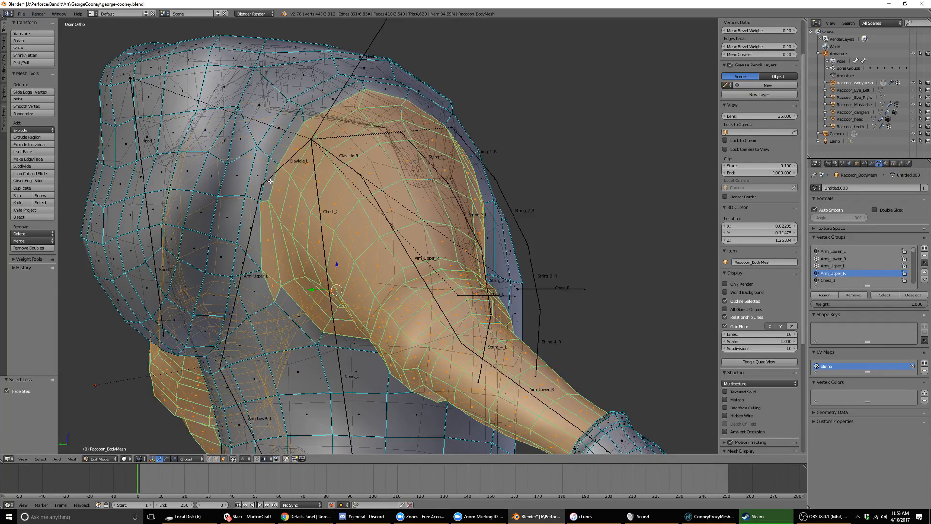
shift+right_click(268, 238)
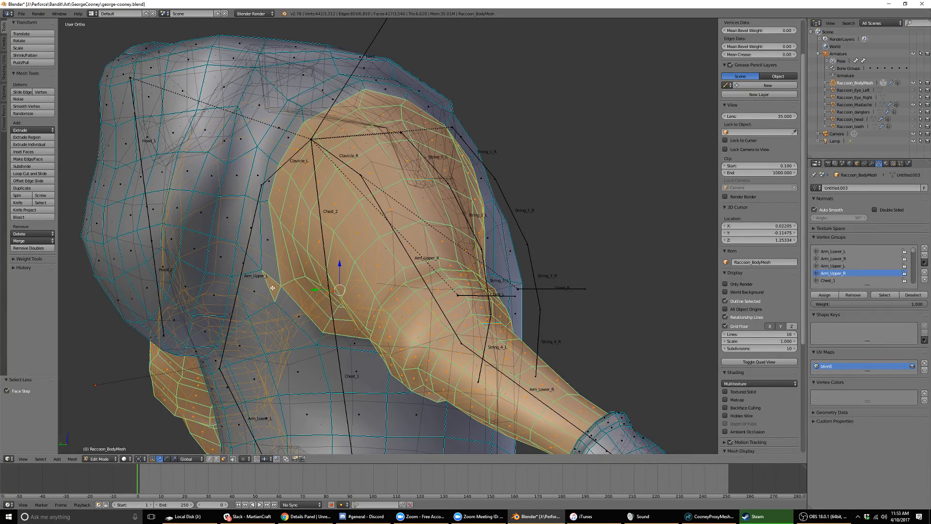
shift+right_click(273, 287)
Hide the selected faces of both arms.
scroll(313, 248, down, 5)
mouse_move(378, 230)
middle_down()
mouse_move(443, 217)
mouse_move(452, 201)
mouse_move(391, 217)
middle_up()
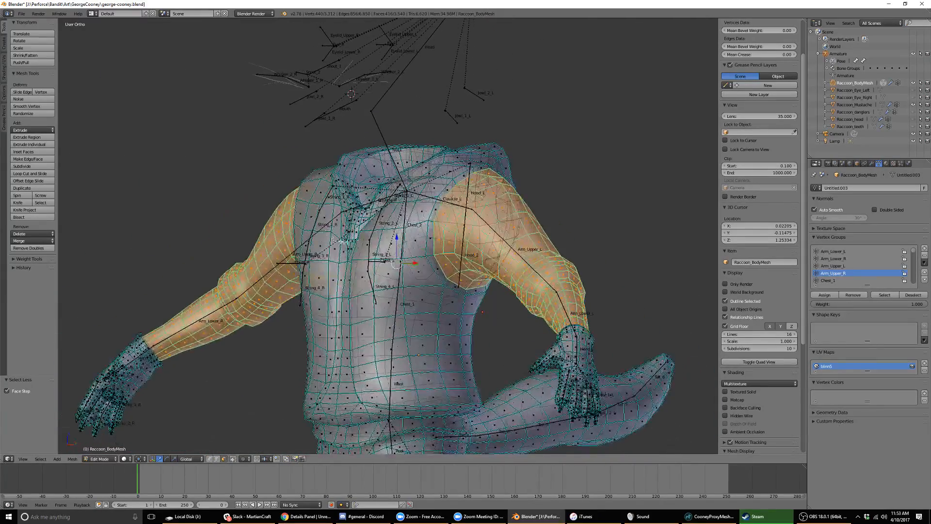
key(h)
Select all linked faces of each hand in turn and hide both hands.
right_click(583, 358)
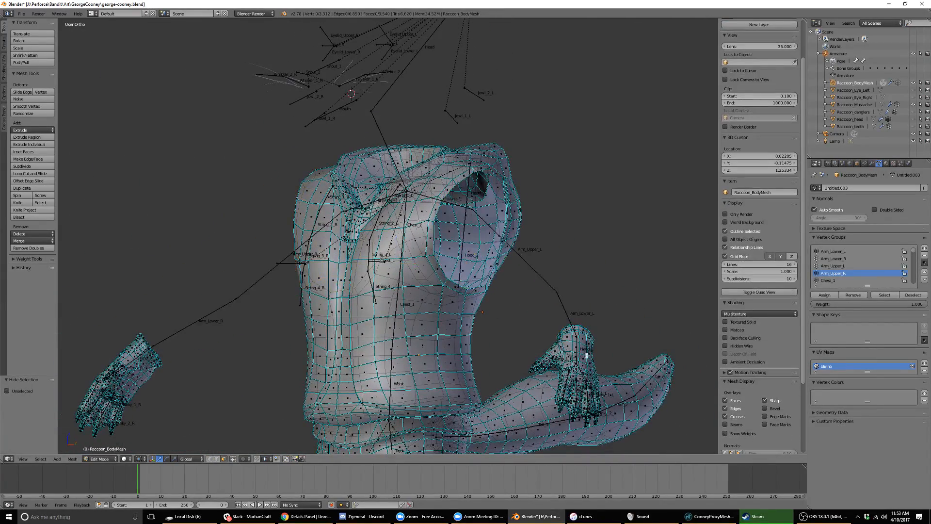
key(ctrl+l)
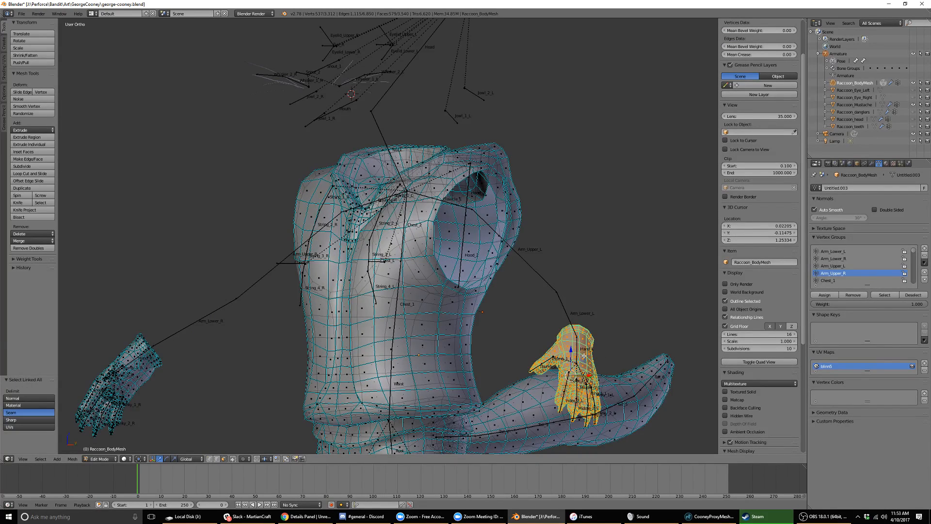
key(h)
right_click(137, 390)
key(ctrl+l)
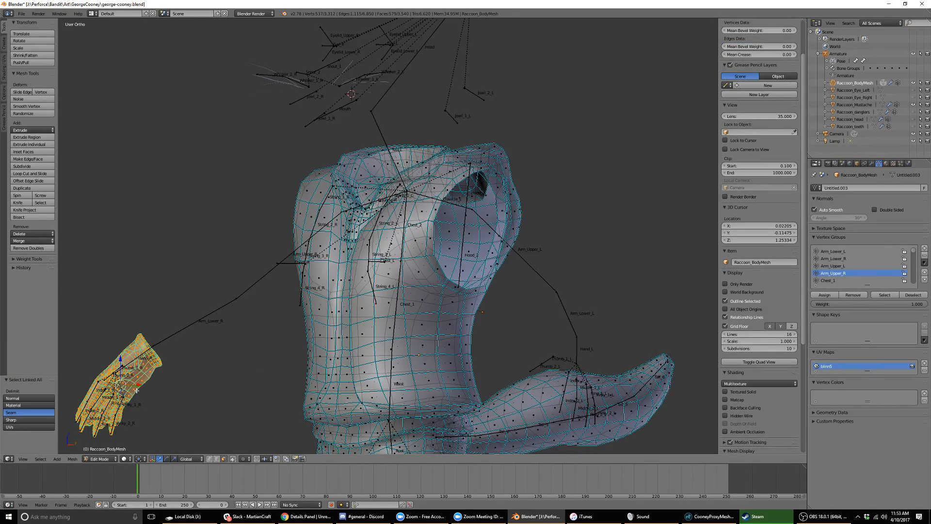
key(h)
Select the band of faces across the upper chest on both sides, just below the hood opening, from armhole to armhole.
middle_drag(201, 337, 318, 285)
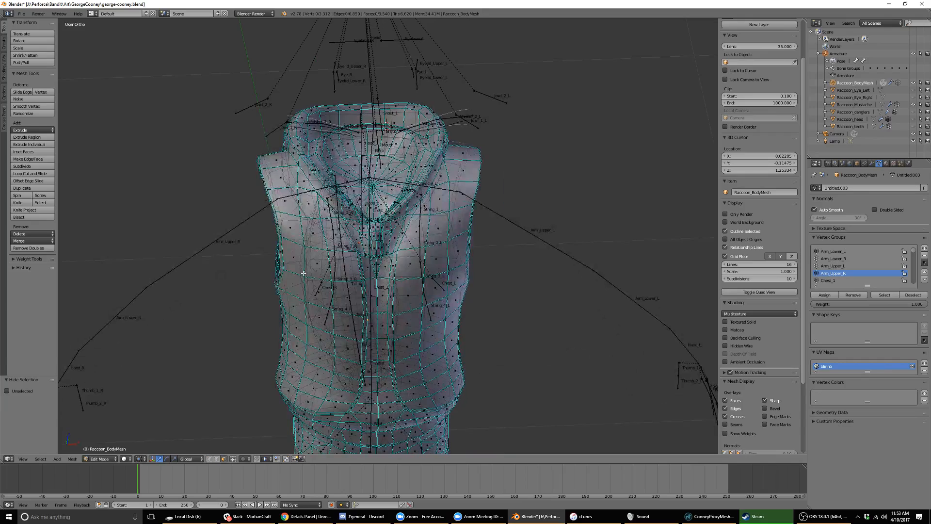
key(KP_1)
scroll(304, 277, down, 3)
shift+middle_drag(385, 303, 418, 238)
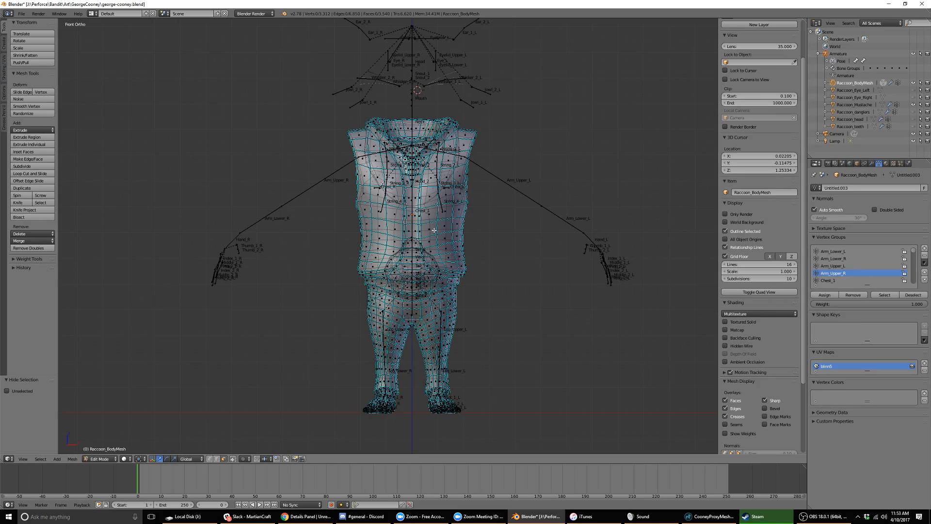
scroll(434, 230, up, 5)
middle_drag(499, 183, 428, 180)
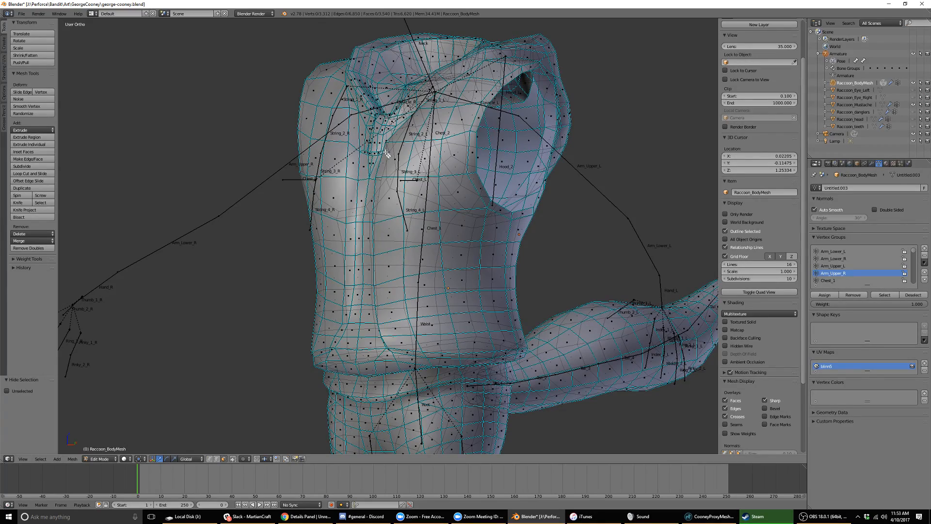
mouse_move(396, 177)
middle_down()
mouse_move(416, 187)
mouse_move(402, 179)
middle_up()
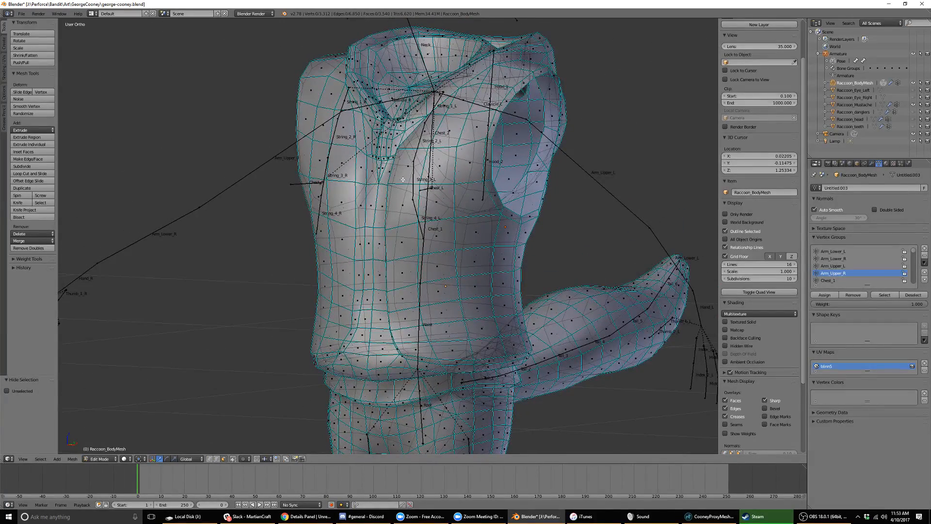
alt+click(437, 237)
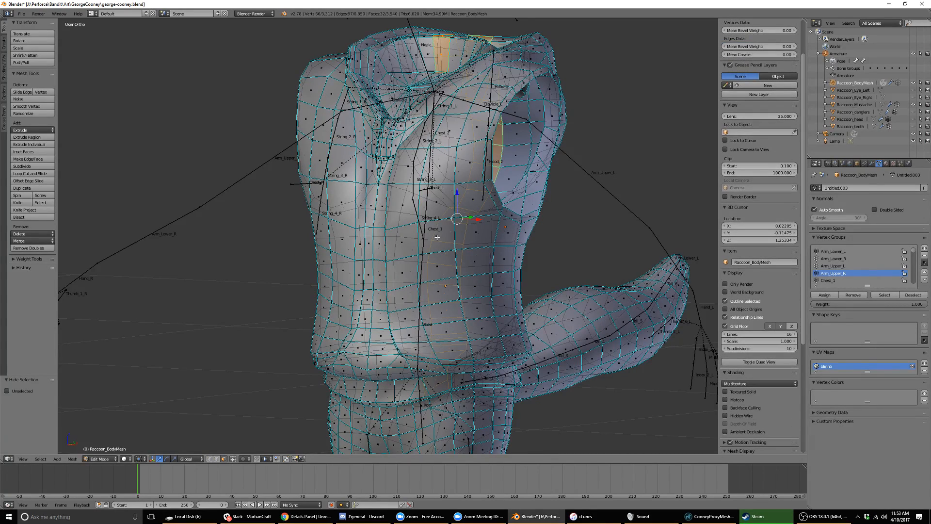
key(KP_1)
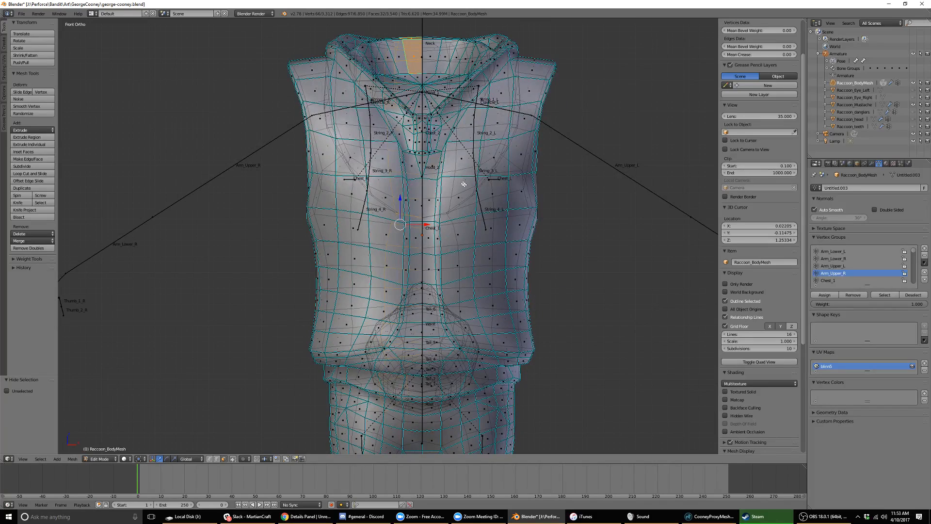
alt+click(444, 164)
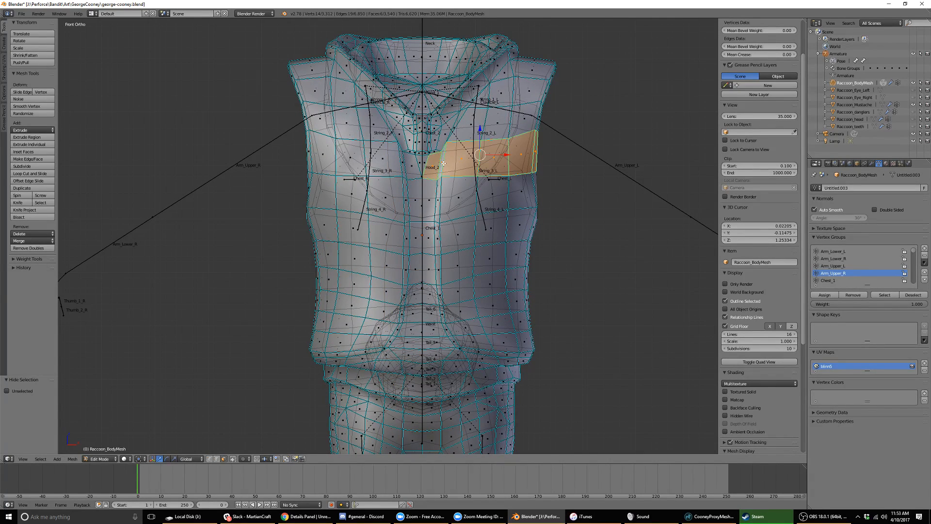
alt+shift+click(401, 164)
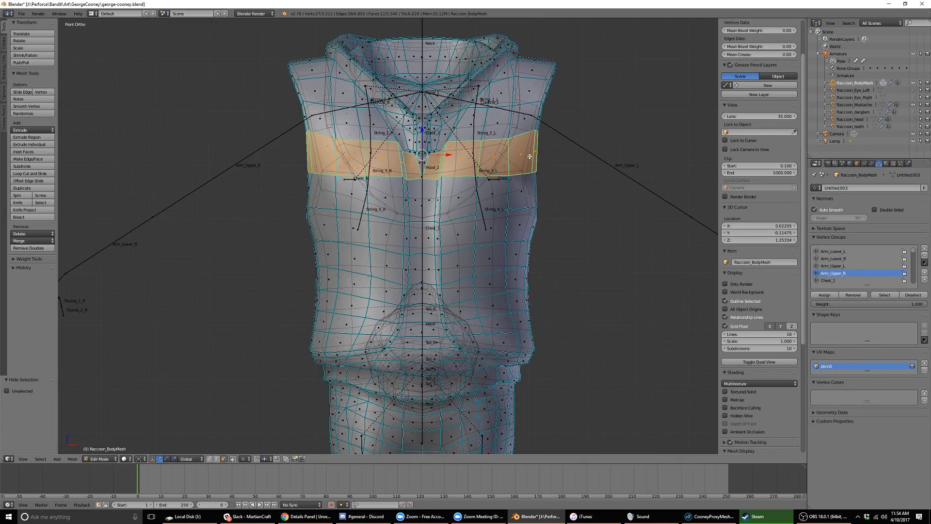
Add the missing faces at the middle of the chest band to the selection.
middle_drag(529, 156, 487, 170)
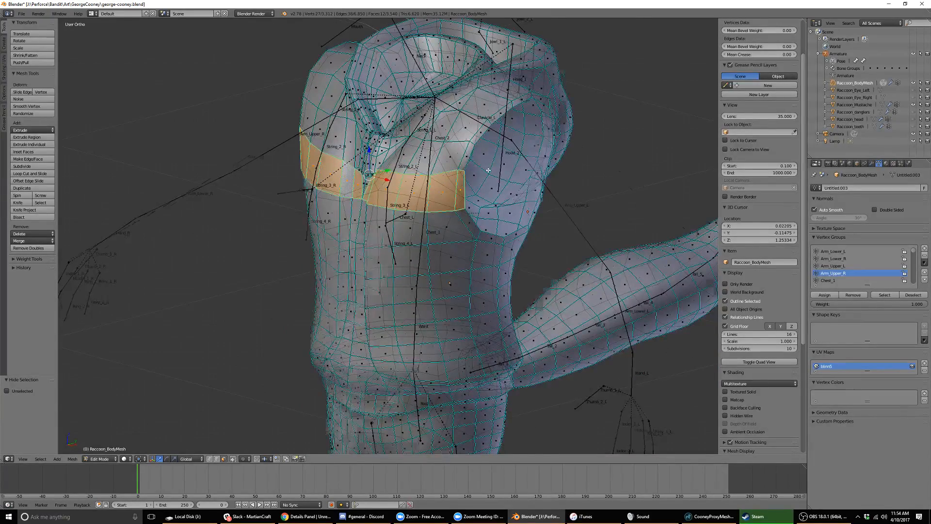
key(KP_1)
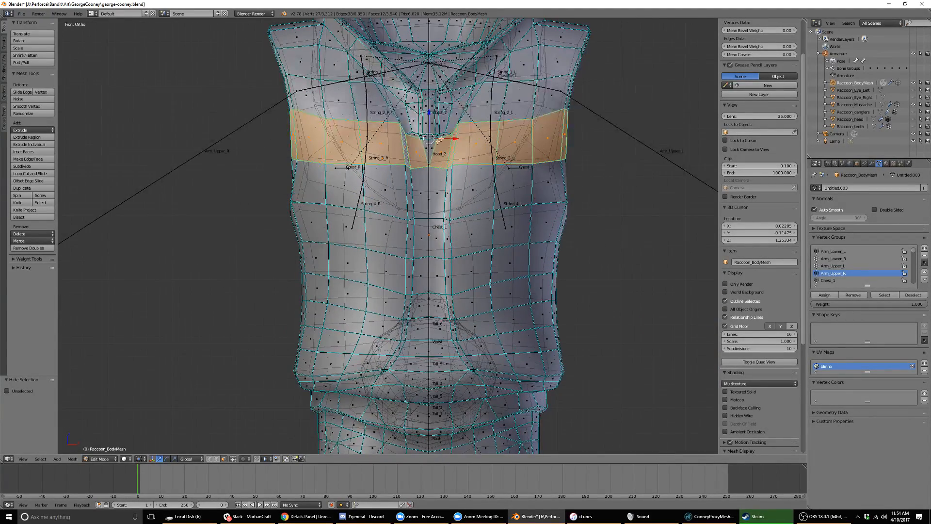
shift+middle_drag(426, 145, 427, 162)
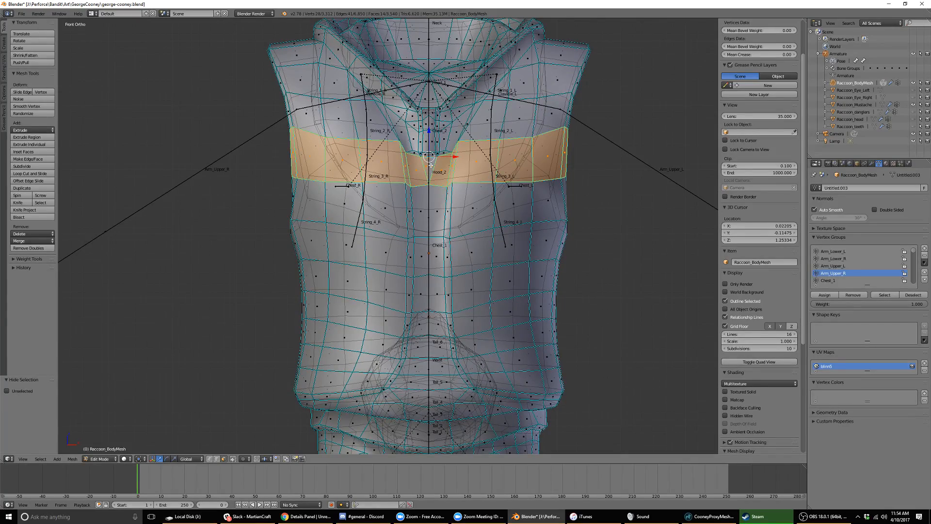
Add the faces along the back edge of the left armhole to the selection, down to below the hood.
middle_drag(562, 169, 548, 202)
scroll(493, 193, up, 3)
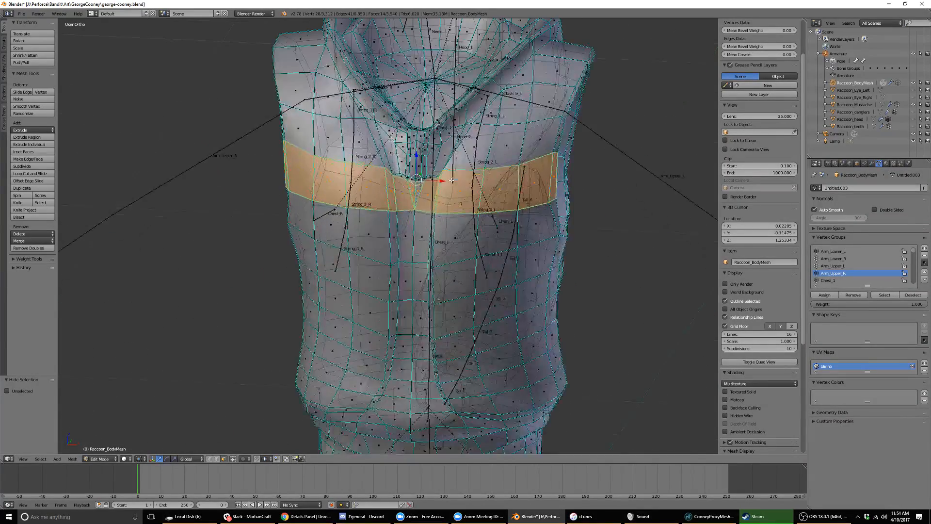
middle_drag(601, 214, 511, 201)
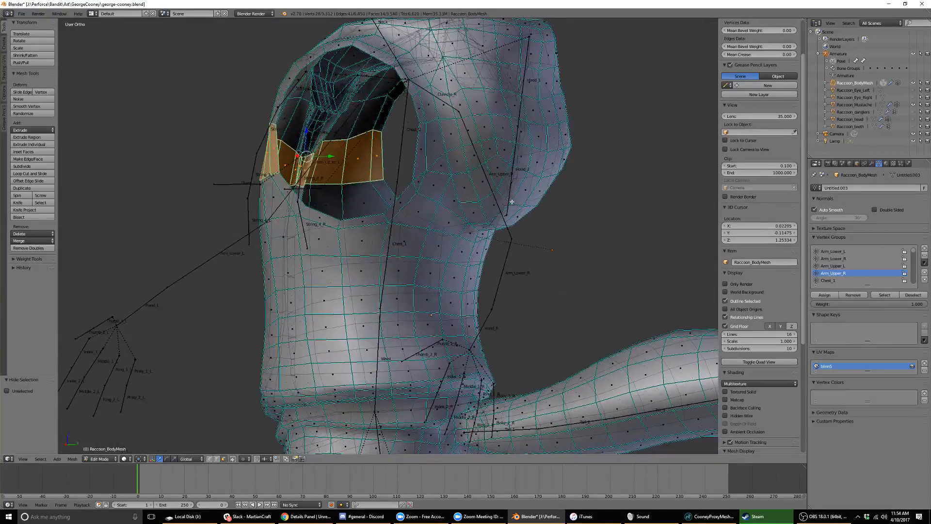
shift+right_click(420, 148)
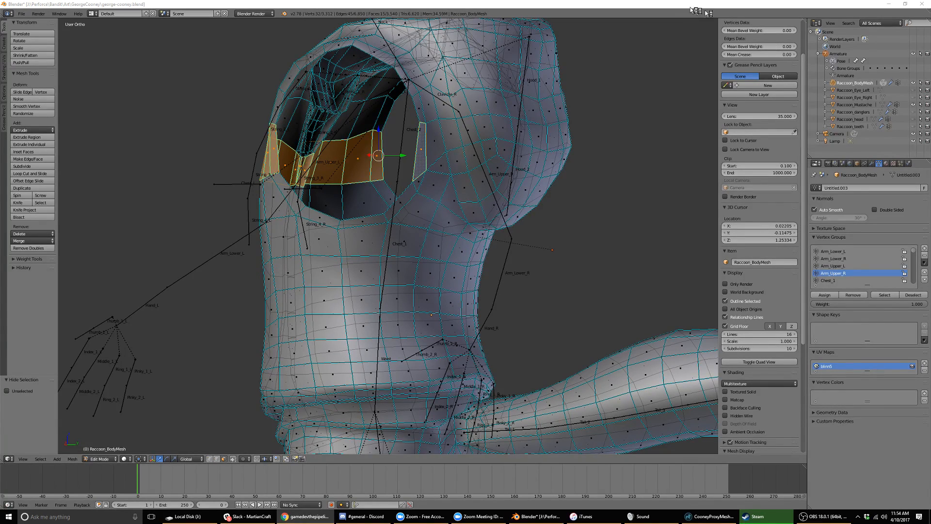
shift+right_click(433, 144)
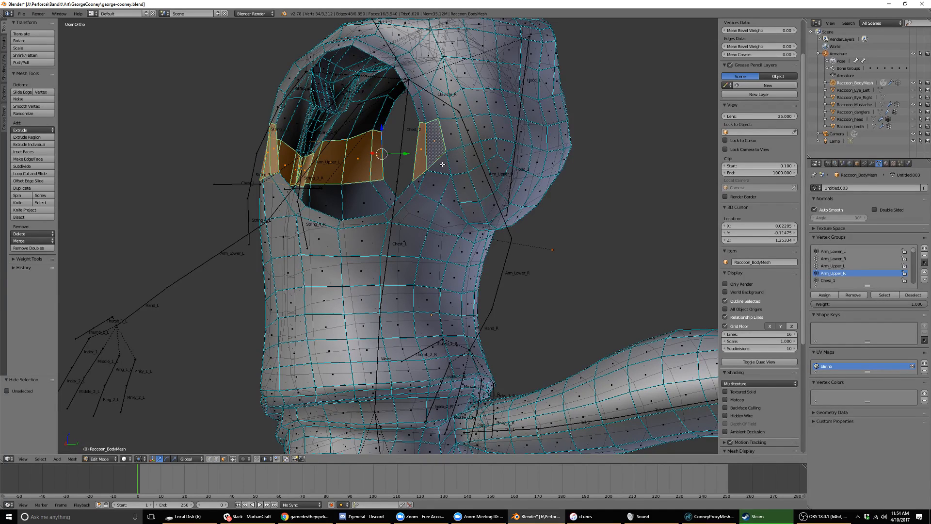
shift+right_click(442, 164)
shift+right_click(419, 183)
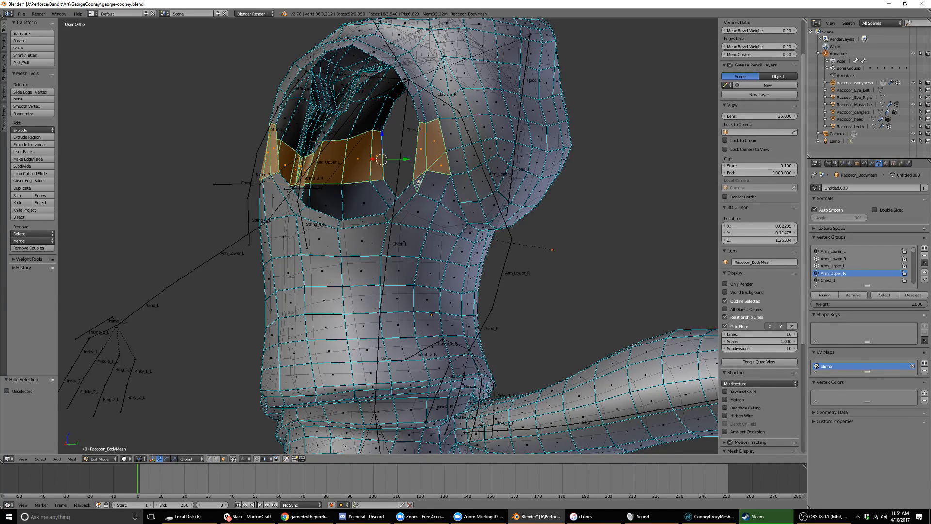
shift+right_click(433, 185)
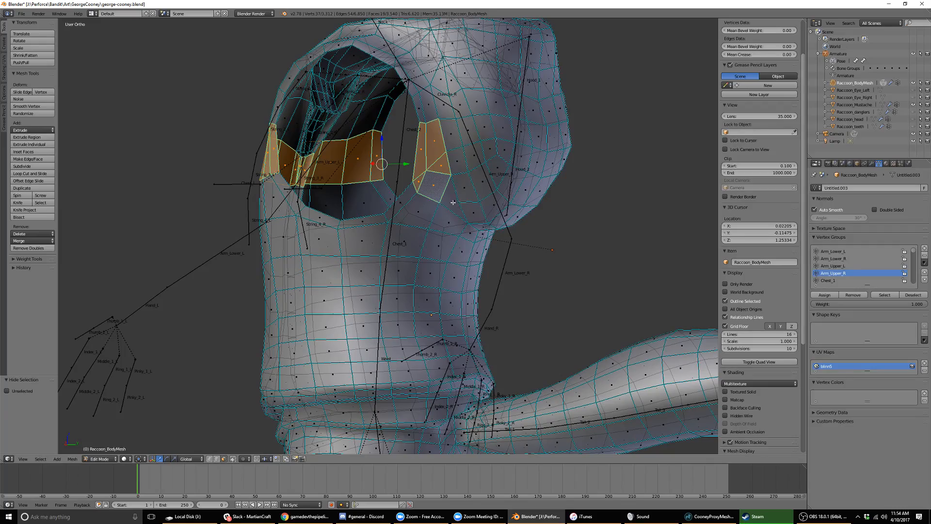
shift+right_click(454, 202)
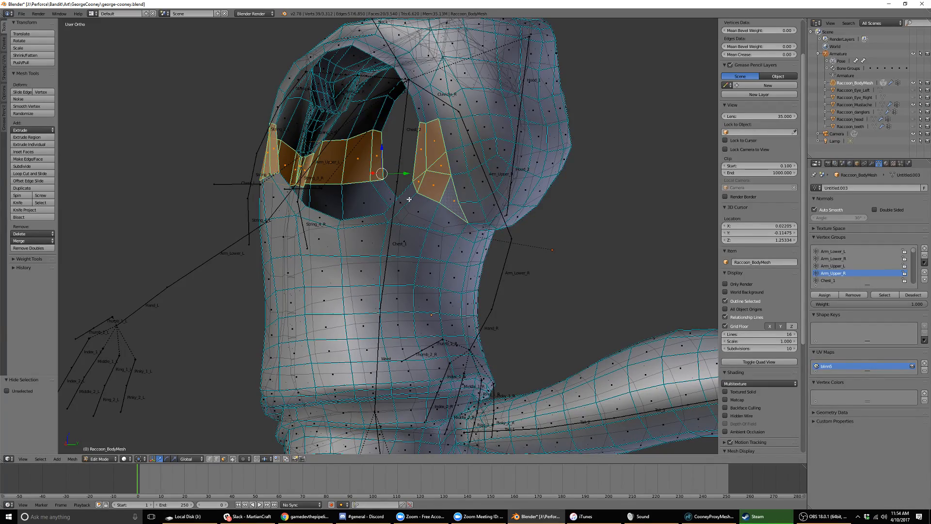
Lasso the faces around the lower front, lower back and underside of the armhole into the selection from the side view.
middle_drag(409, 199, 493, 200)
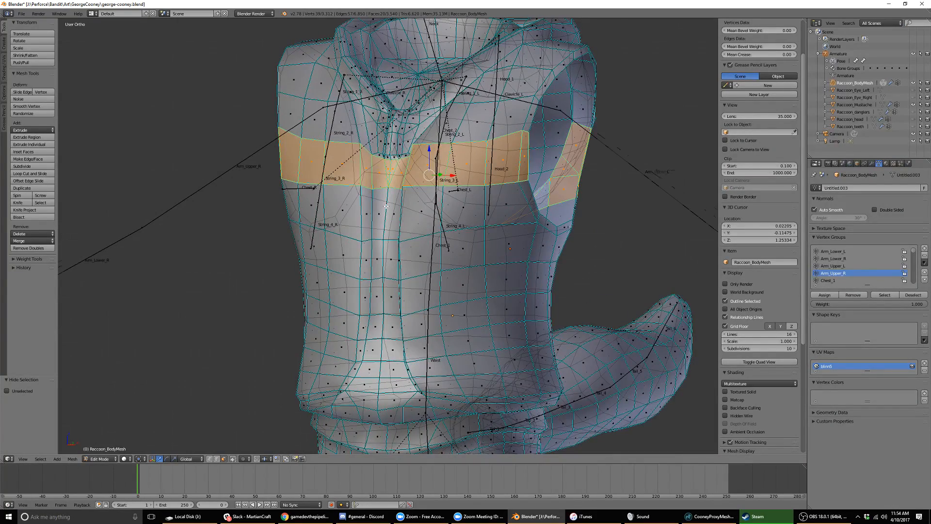
key(KP_1)
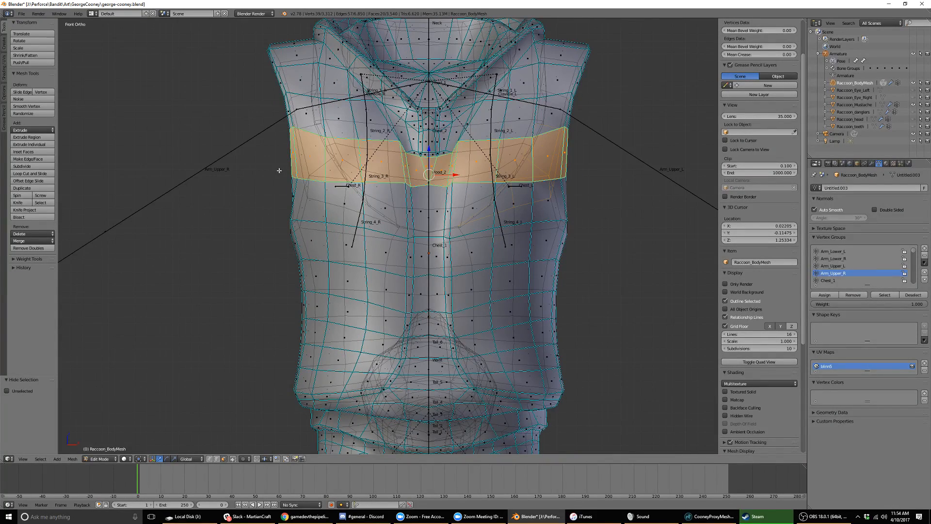
key(KP_3)
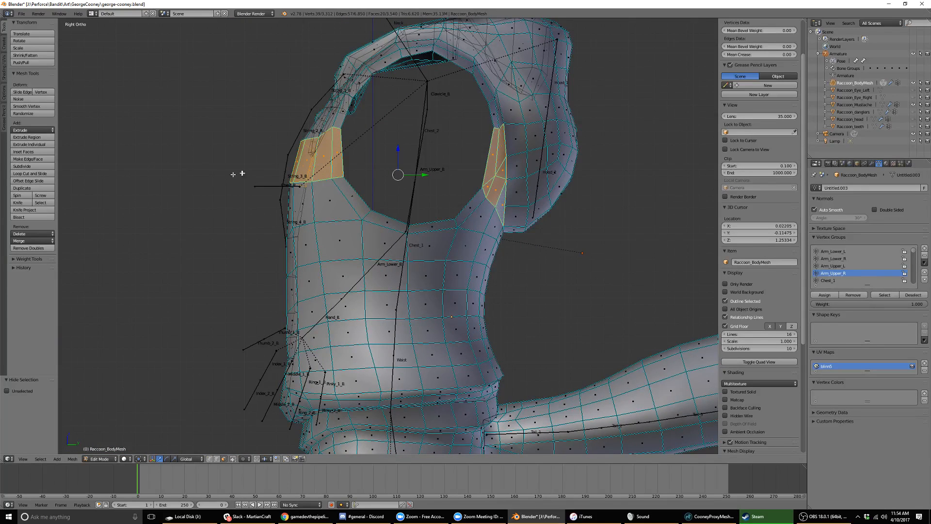
mouse_move(266, 170)
ctrl+mouse_down()
mouse_move(235, 208)
mouse_move(276, 251)
mouse_move(351, 228)
mouse_move(380, 200)
mouse_move(380, 170)
mouse_move(371, 171)
ctrl+mouse_up()
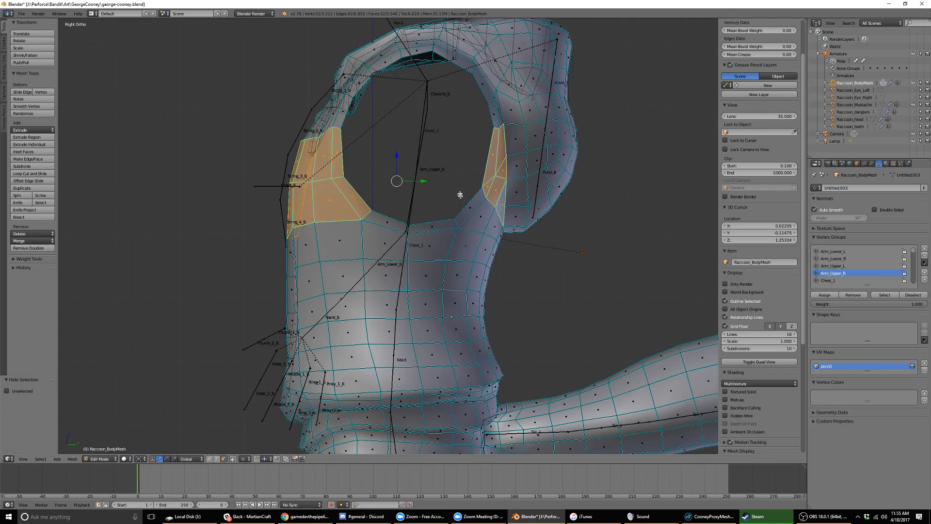
mouse_move(455, 195)
ctrl+mouse_down()
mouse_move(450, 224)
mouse_move(504, 244)
mouse_move(498, 202)
mouse_move(478, 184)
mouse_move(482, 201)
ctrl+mouse_up()
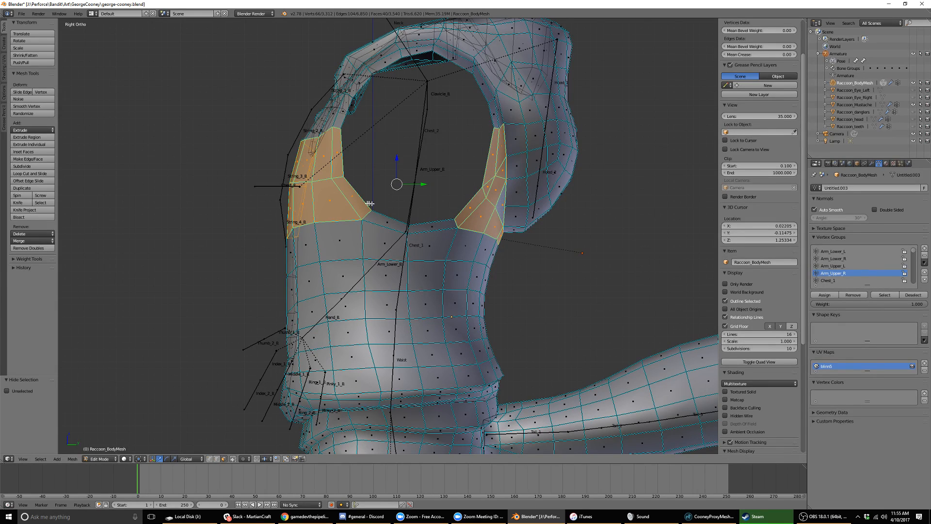
mouse_move(371, 204)
ctrl+mouse_down()
mouse_move(358, 220)
mouse_move(405, 237)
mouse_move(449, 235)
mouse_move(464, 211)
ctrl+mouse_up()
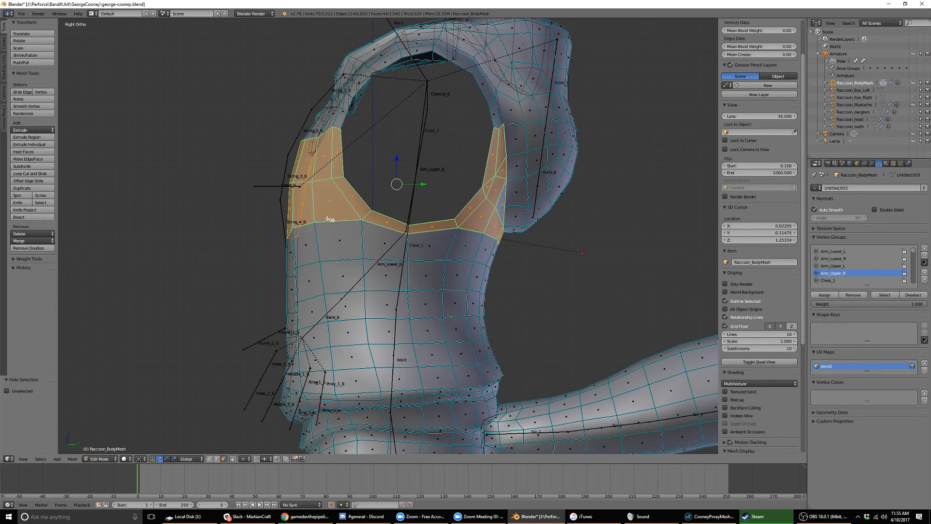
Lasso the row of torso faces directly below the armholes into the selection.
scroll(429, 251, up, 1)
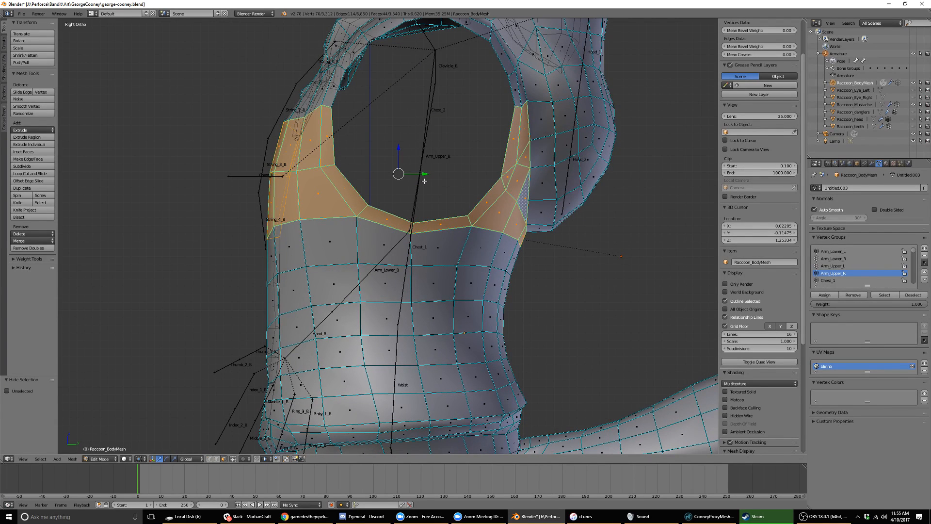
scroll(425, 181, down, 1)
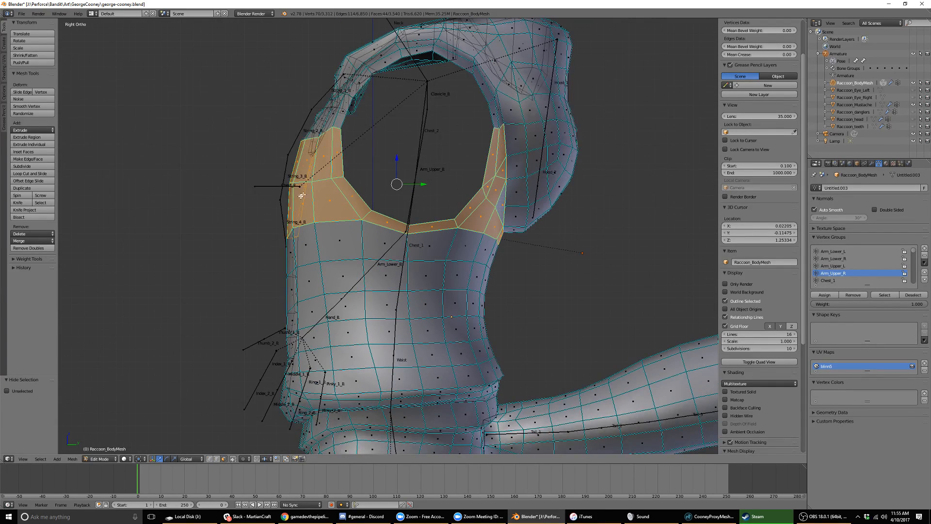
mouse_move(274, 221)
ctrl+mouse_down()
mouse_move(272, 290)
mouse_move(364, 270)
mouse_move(503, 272)
mouse_move(494, 233)
mouse_move(290, 222)
ctrl+mouse_up()
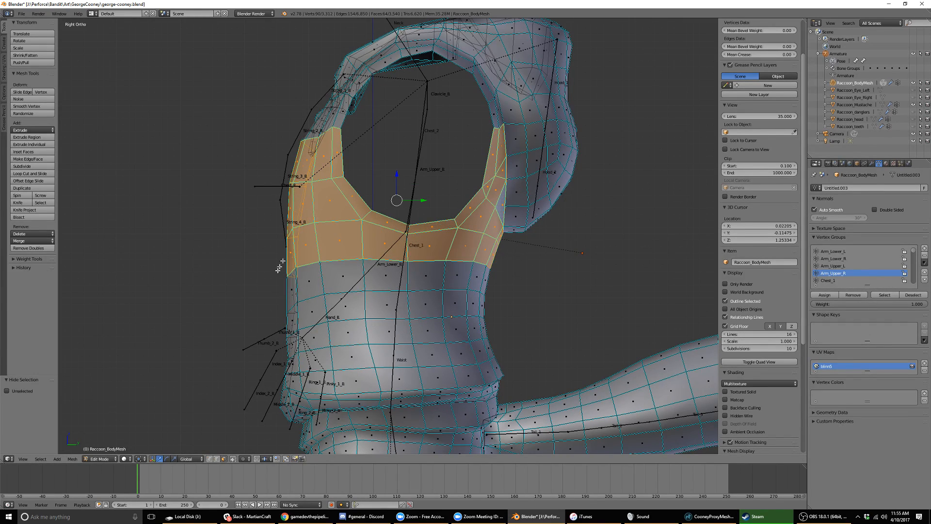
Lasso the next lower row of torso faces into the selection and deselect the stray faces hanging below it at the front.
mouse_move(275, 268)
ctrl+mouse_down()
mouse_move(270, 307)
mouse_move(293, 326)
mouse_move(318, 310)
mouse_move(400, 298)
mouse_move(481, 301)
ctrl+mouse_up()
mouse_move(507, 284)
ctrl+mouse_down()
mouse_move(492, 264)
mouse_move(306, 258)
ctrl+mouse_up()
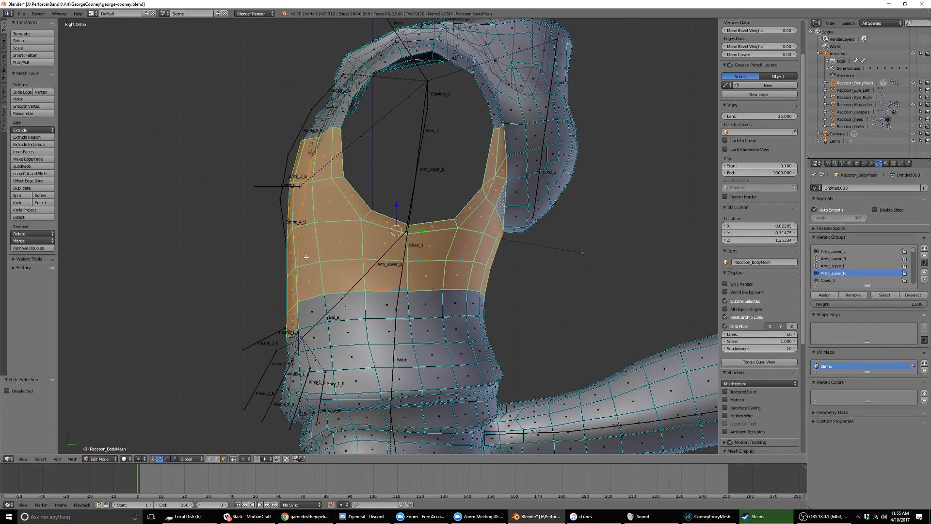
key(KP_1)
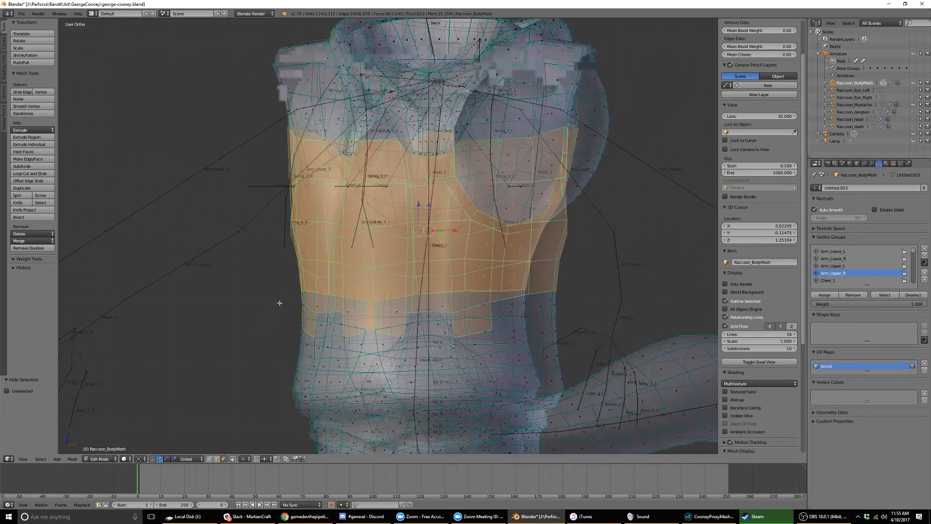
shift+right_click(387, 325)
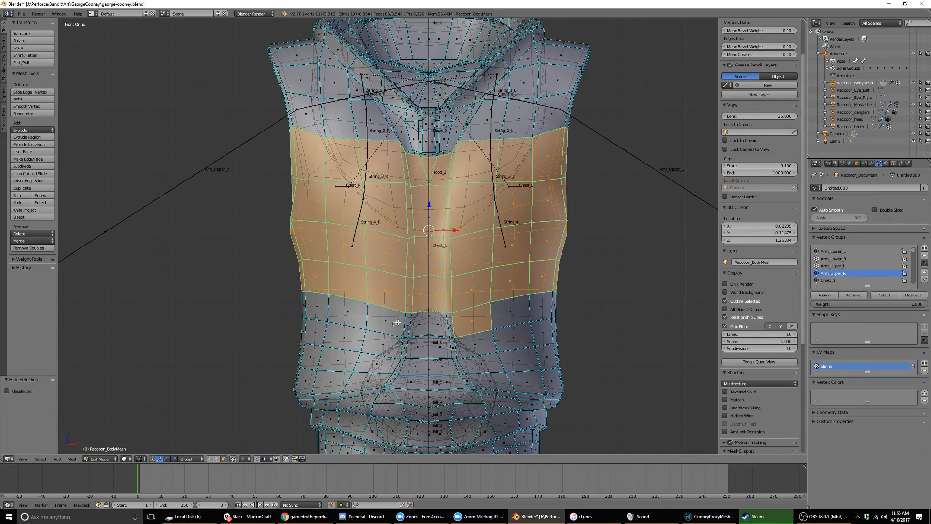
shift+right_click(469, 322)
Examine the selected chest band from the front, the sides and at an angle for missing or stray faces.
middle_drag(573, 279, 511, 279)
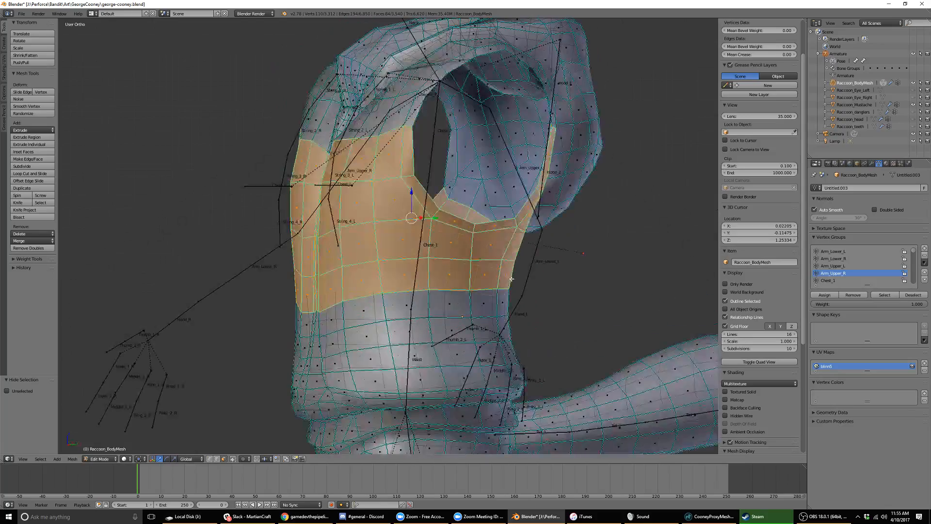
key(KP_1)
scroll(494, 295, down, 2)
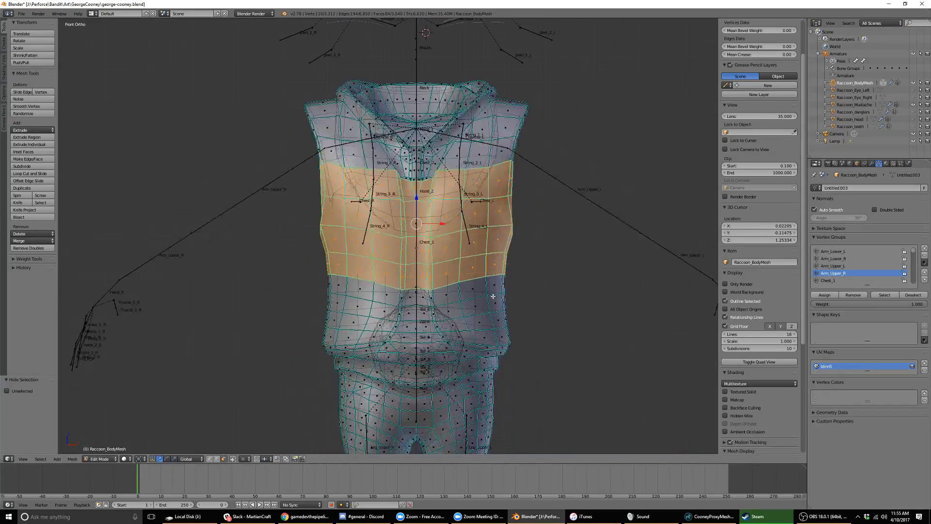
scroll(493, 297, up, 1)
middle_drag(557, 284, 536, 289)
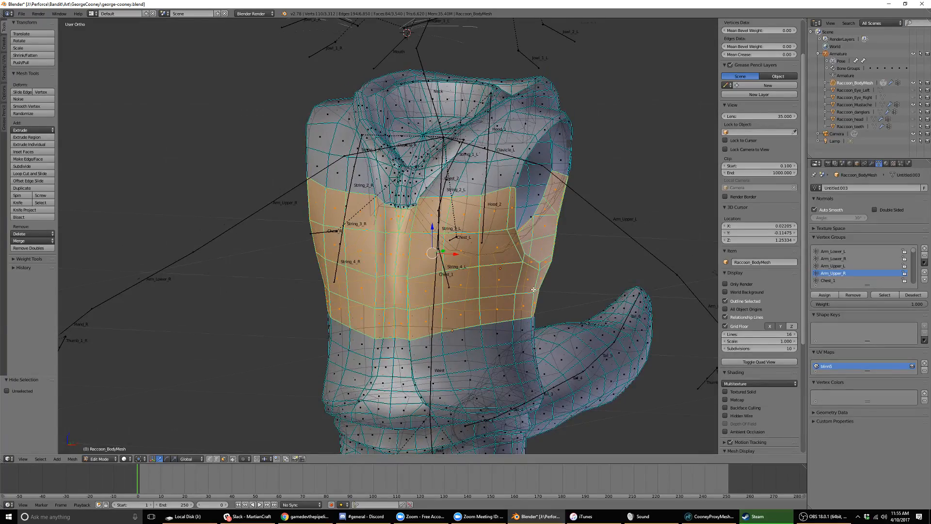
key(KP_1)
scroll(426, 273, up, 4)
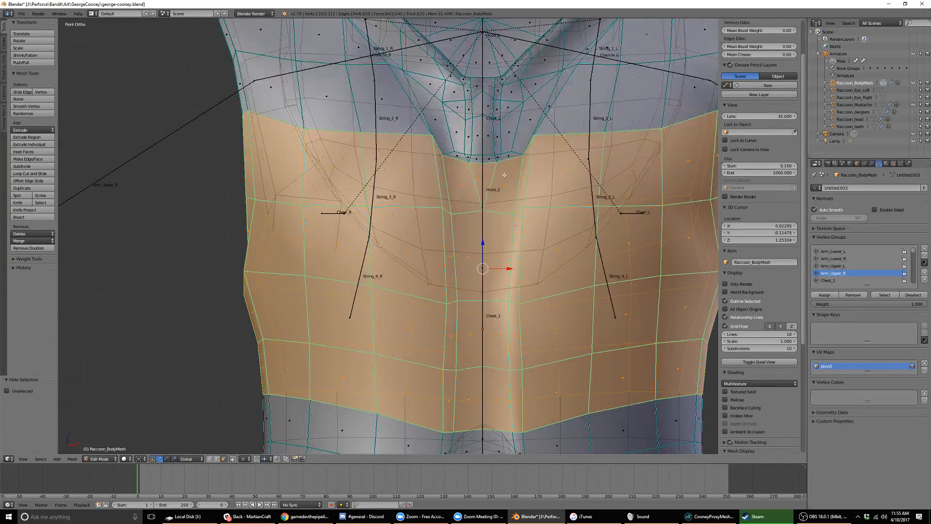
shift+middle_drag(505, 174, 465, 248)
middle_drag(512, 226, 412, 295)
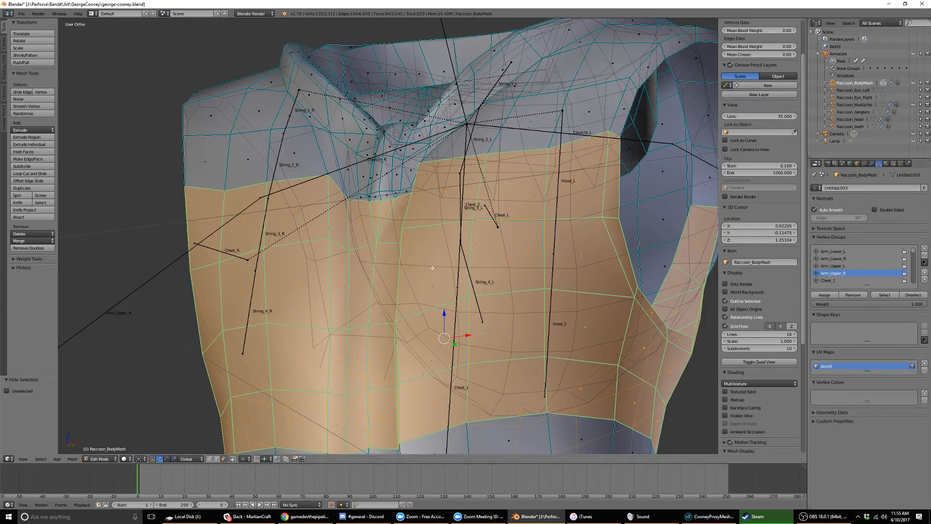
key(KP_3)
shift+middle_drag(410, 305, 496, 246)
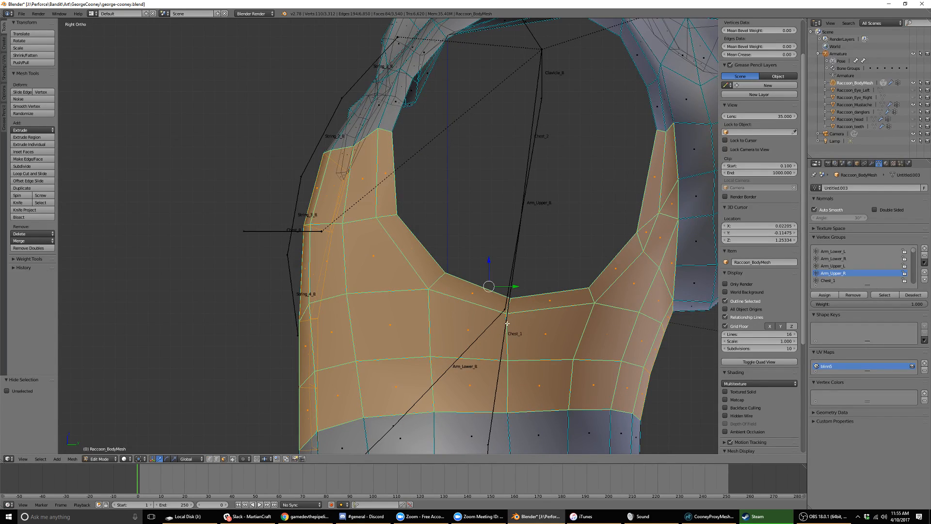
scroll(507, 322, down, 2)
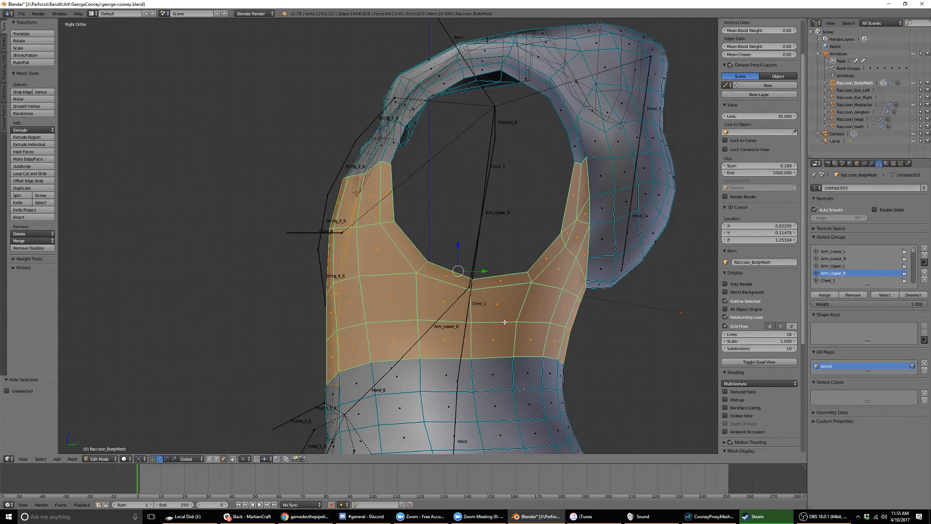
key(KP_1)
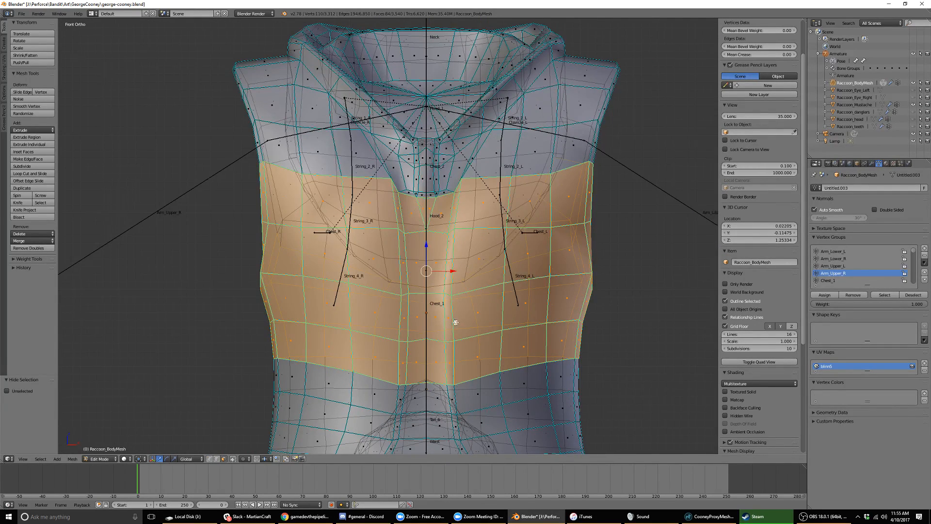
shift+middle_drag(456, 322, 479, 308)
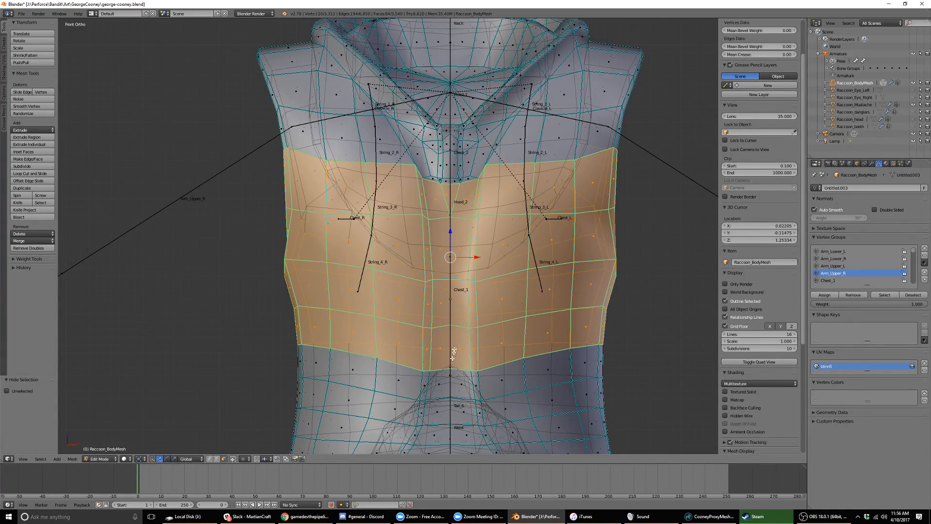
middle_drag(509, 239, 485, 221)
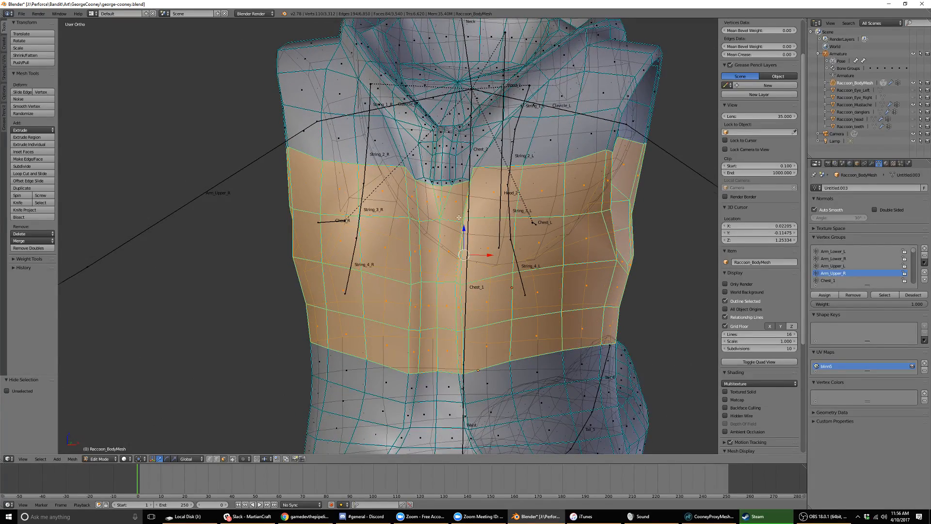
key(KP_1)
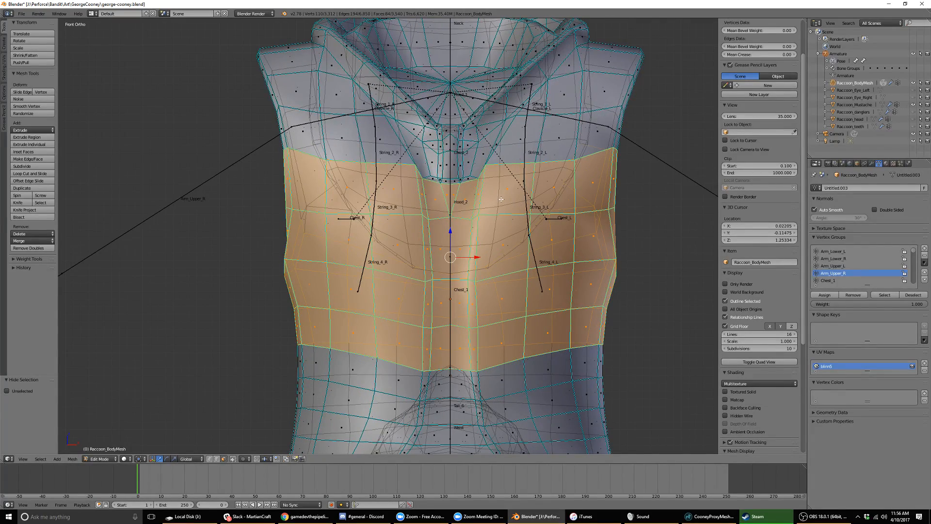
key(KP_3)
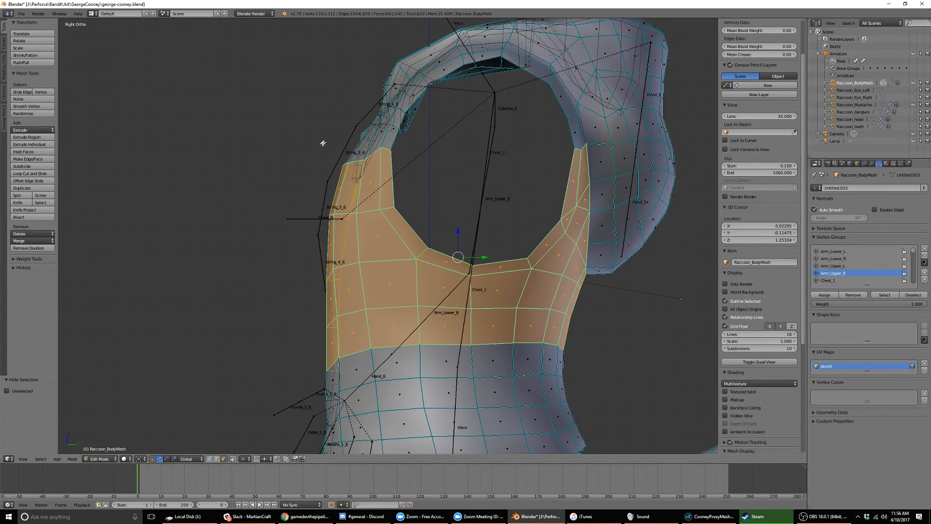
Lasso the upper front and back faces beside the armholes out of the selection, leaving only the band below them.
mouse_move(323, 143)
ctrl+mouse_down()
mouse_move(289, 214)
mouse_move(392, 219)
mouse_move(407, 147)
ctrl+mouse_up()
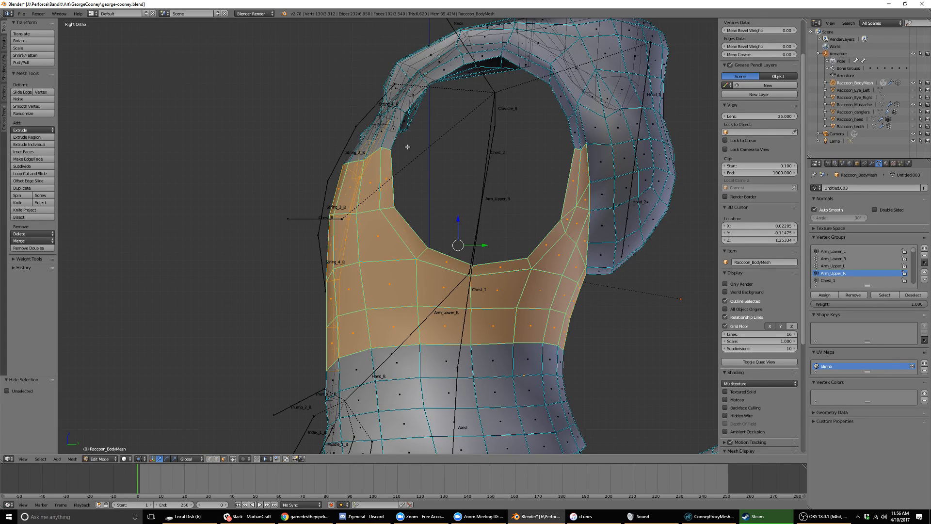
key(ctrl+z)
mouse_move(337, 157)
ctrl+mouse_down()
mouse_move(316, 192)
mouse_move(320, 223)
mouse_move(397, 212)
mouse_move(395, 157)
mouse_move(368, 153)
mouse_move(318, 166)
mouse_move(316, 235)
mouse_move(393, 211)
mouse_move(392, 160)
mouse_move(379, 143)
mouse_move(310, 213)
mouse_move(324, 222)
mouse_move(386, 211)
mouse_move(410, 161)
mouse_move(395, 139)
ctrl+mouse_up()
key(ctrl+z)
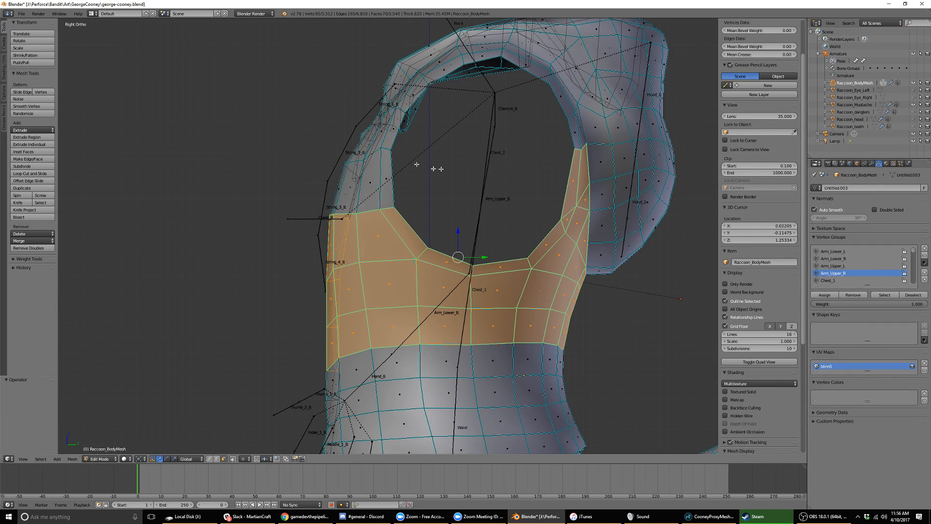
mouse_move(566, 145)
ctrl+mouse_down()
mouse_move(545, 218)
mouse_move(589, 271)
mouse_move(602, 128)
ctrl+mouse_up()
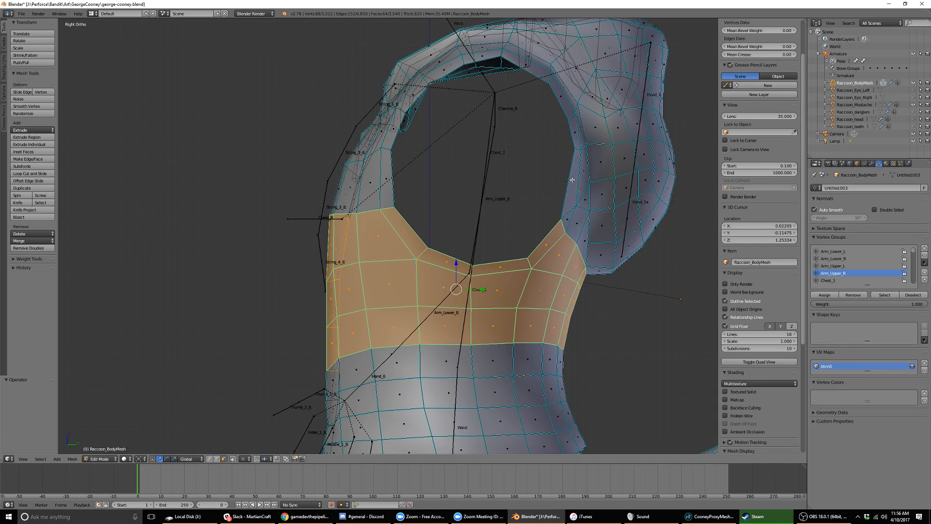
key(KP_1)
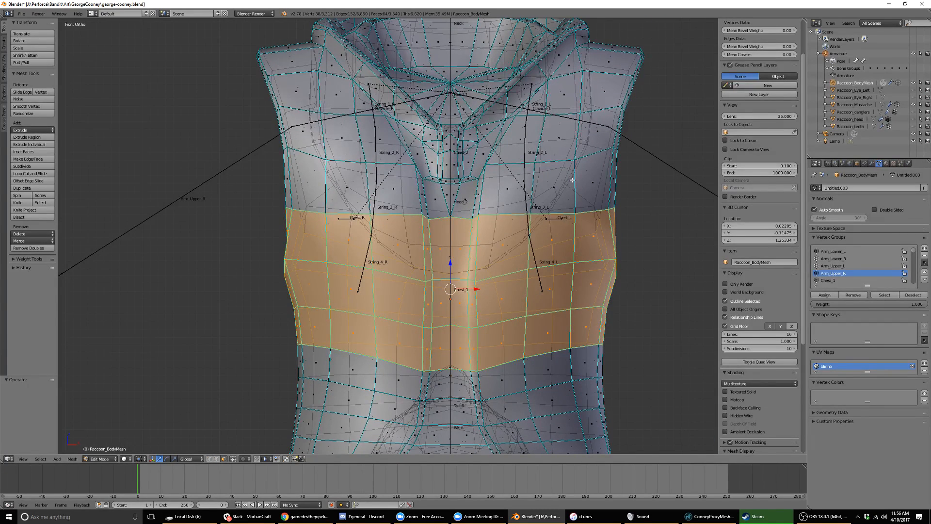
key(KP_3)
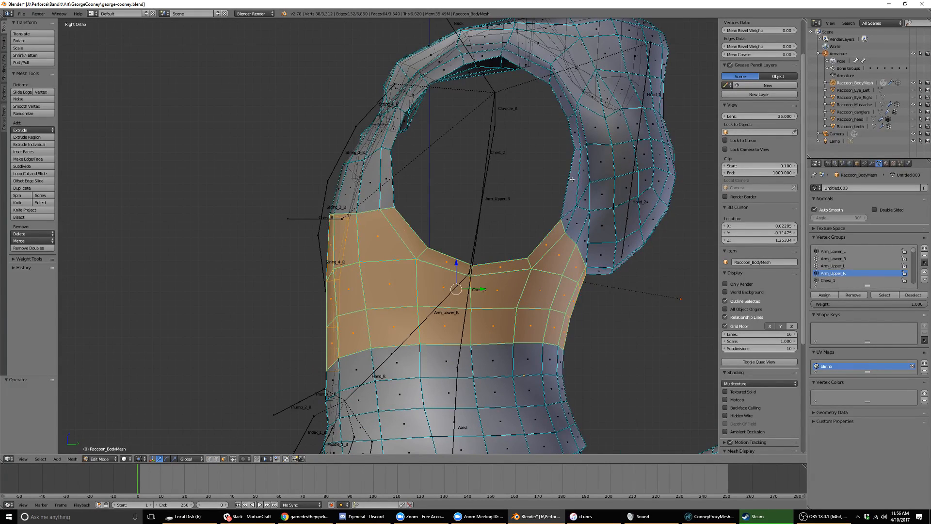
Hide all unselected faces and switch the isolated chest band to Weight Paint mode.
key(shift+h)
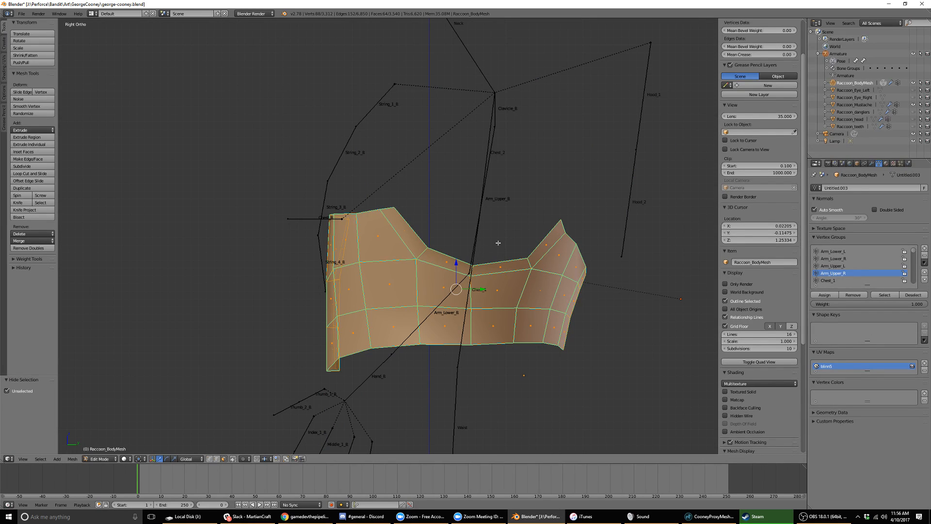
key(KP_1)
key(Tab)
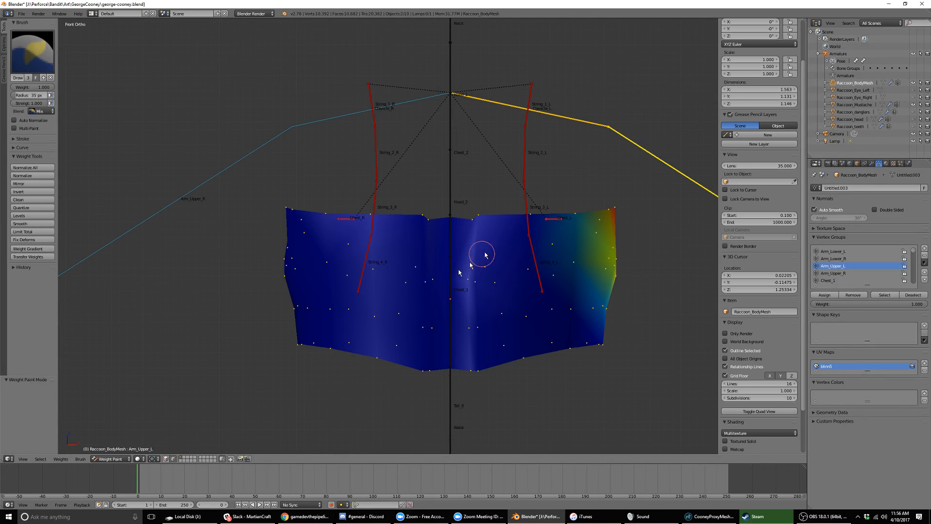
key(a)
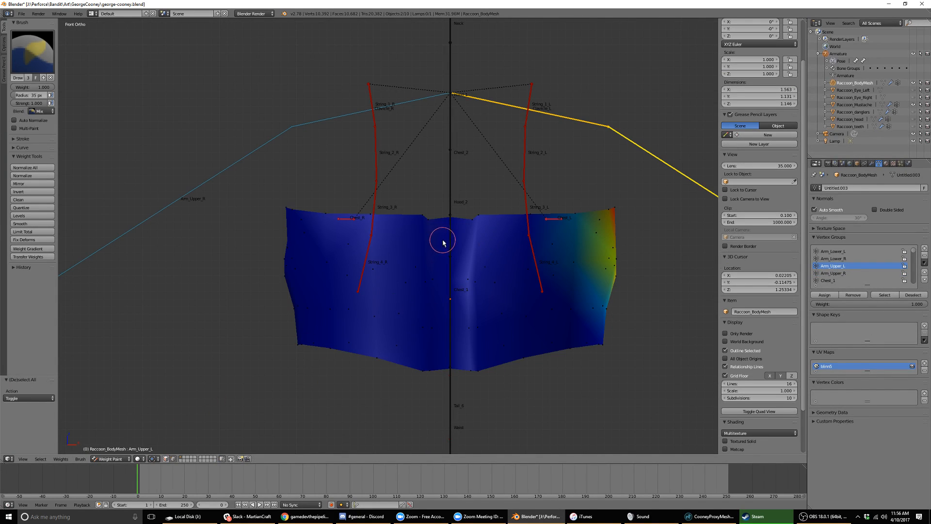
Turn off selection masking to pick the Chest_1 bone, and turn vertex masking back on for the isolated band.
click(166, 459)
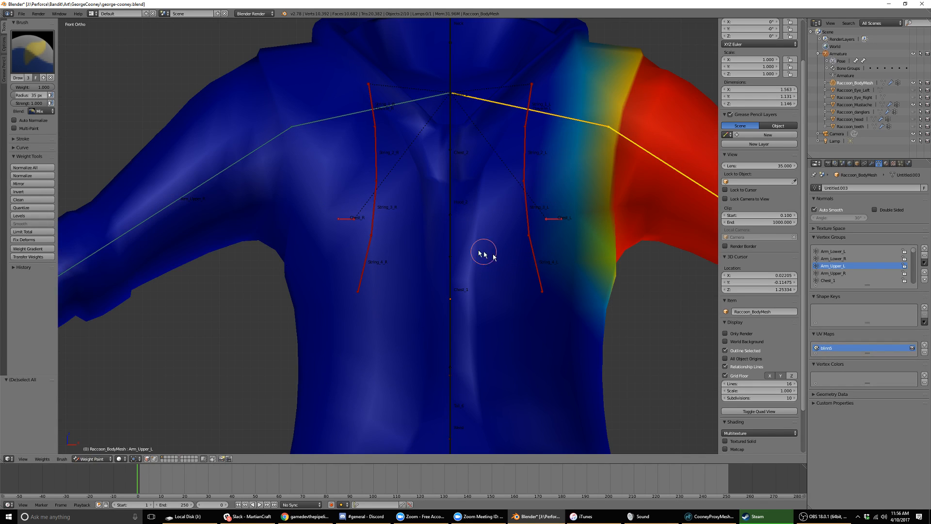
right_click(450, 250)
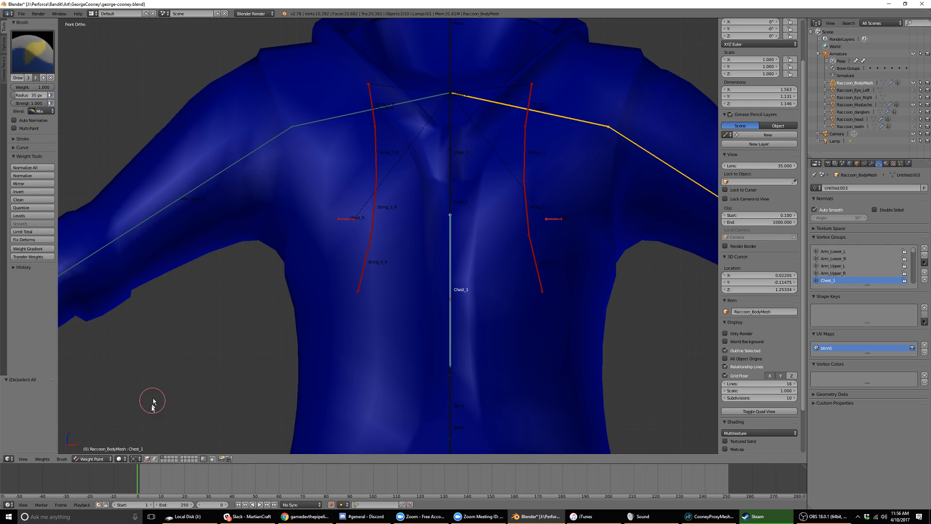
click(155, 458)
scroll(367, 278, down, 1)
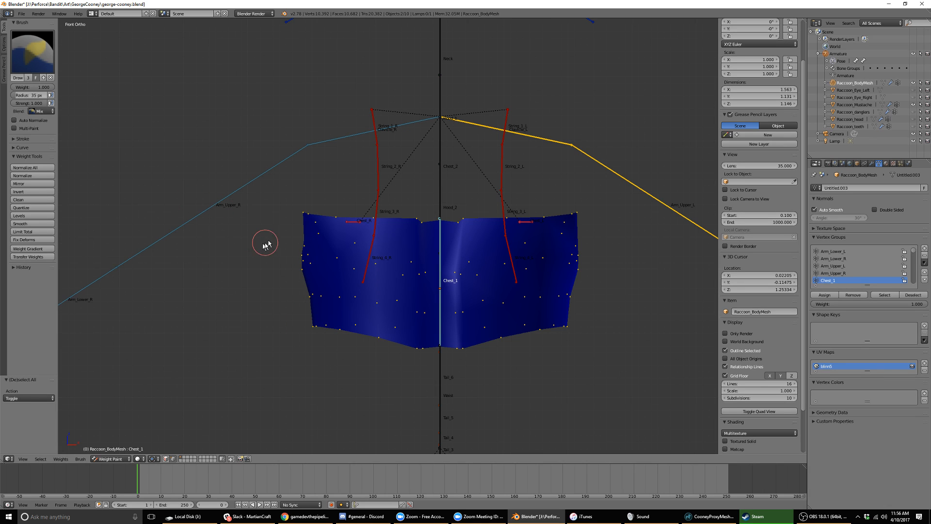
Paint the whole isolated chest band, front, sides and back, with weight 1.000 for the Chest_1 bone.
mouse_move(295, 212)
mouse_down()
mouse_move(523, 214)
mouse_move(565, 251)
mouse_move(269, 260)
mouse_move(476, 262)
mouse_move(451, 268)
mouse_move(513, 287)
mouse_move(509, 301)
mouse_move(305, 324)
mouse_move(436, 335)
mouse_move(405, 347)
mouse_up()
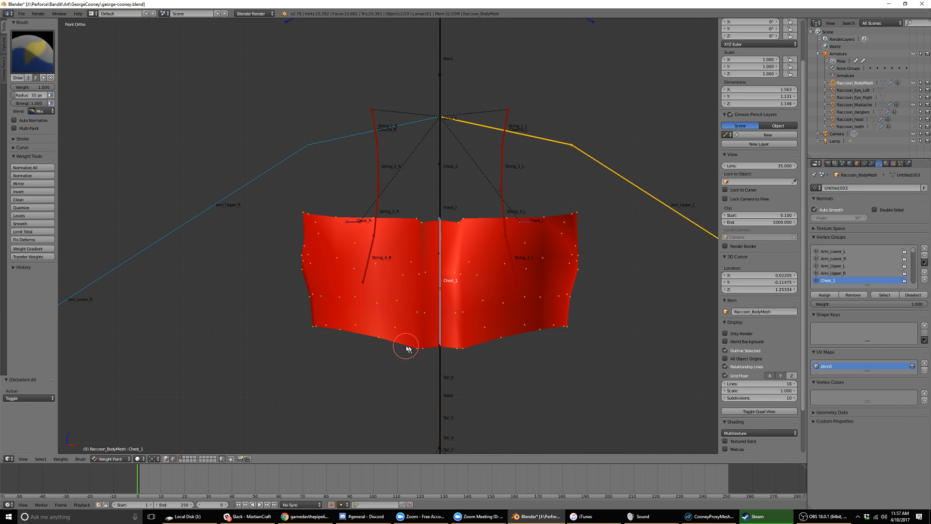
mouse_move(593, 260)
middle_down()
mouse_move(443, 254)
mouse_move(218, 187)
middle_up()
mouse_move(218, 187)
mouse_down()
mouse_move(264, 162)
mouse_move(355, 189)
mouse_move(291, 173)
mouse_move(260, 152)
mouse_up()
drag(427, 259, 394, 267)
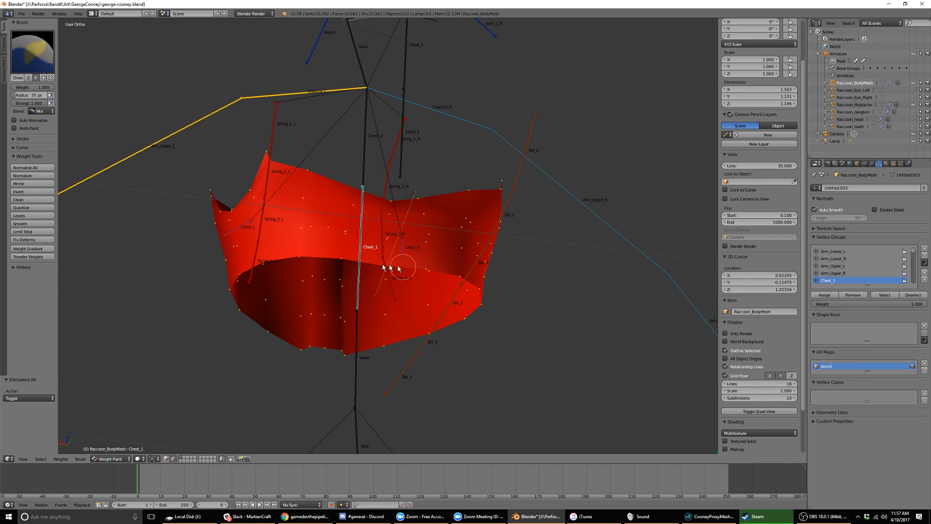
mouse_move(339, 239)
middle_down()
mouse_move(348, 201)
mouse_move(409, 199)
middle_up()
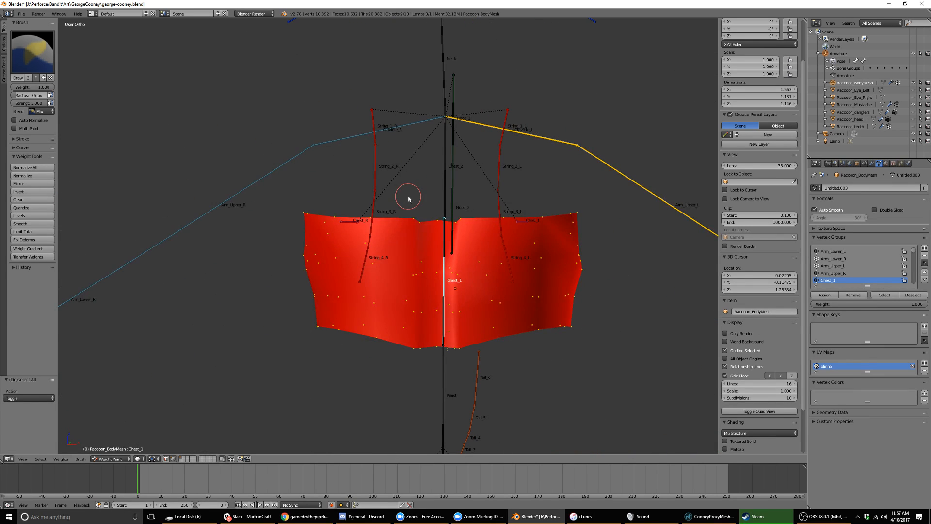
key(KP_1)
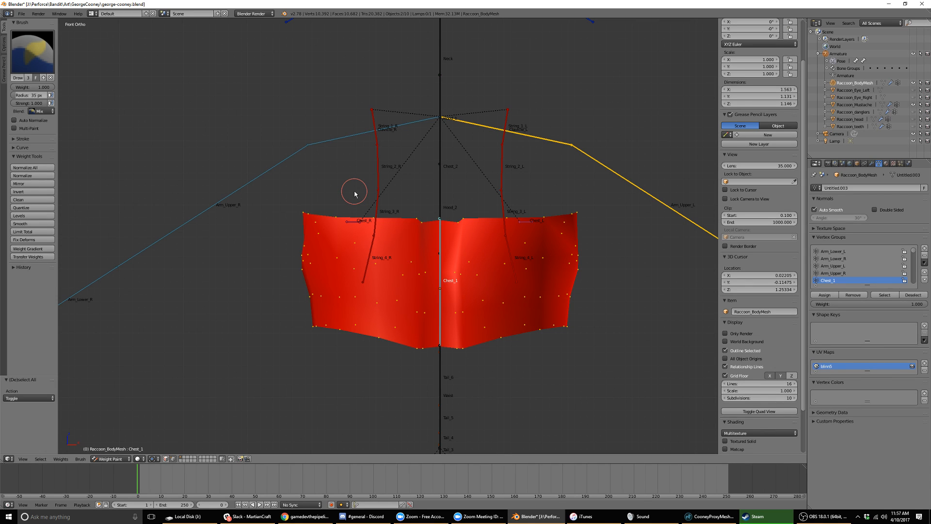
middle_drag(556, 133, 547, 172)
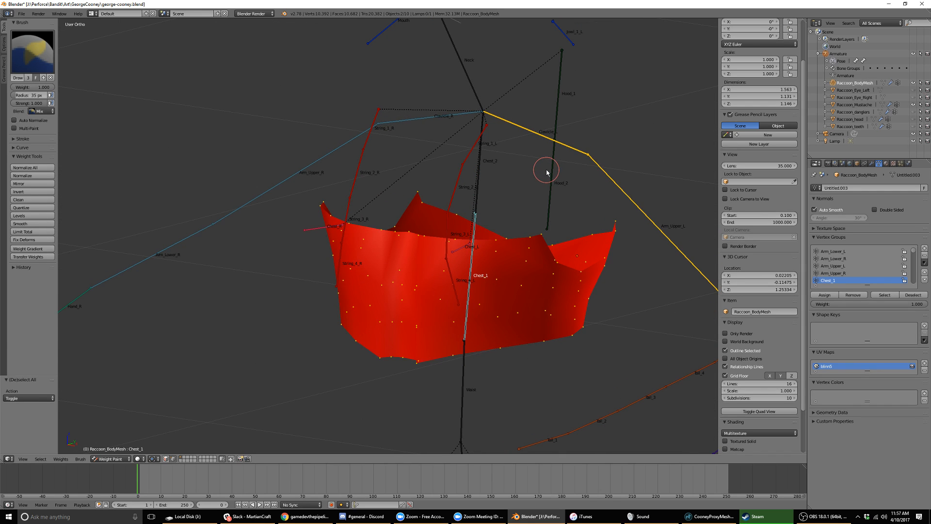
Turn off vertex selection masking and pick the Chest_2 bone for weight painting.
click(173, 458)
right_click(477, 194)
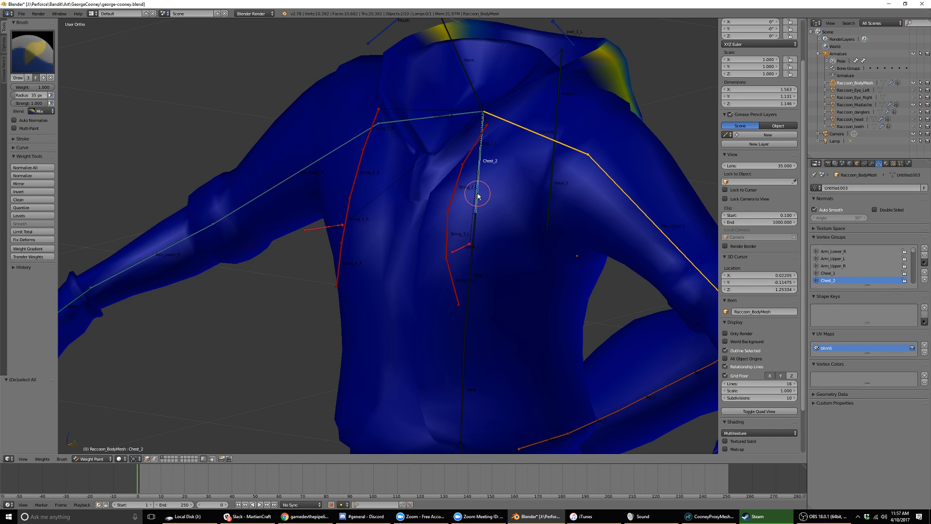
key(KP_1)
middle_drag(485, 189, 515, 174)
Return to Edit Mode, reveal all hidden parts of the body mesh and deselect everything.
key(Tab)
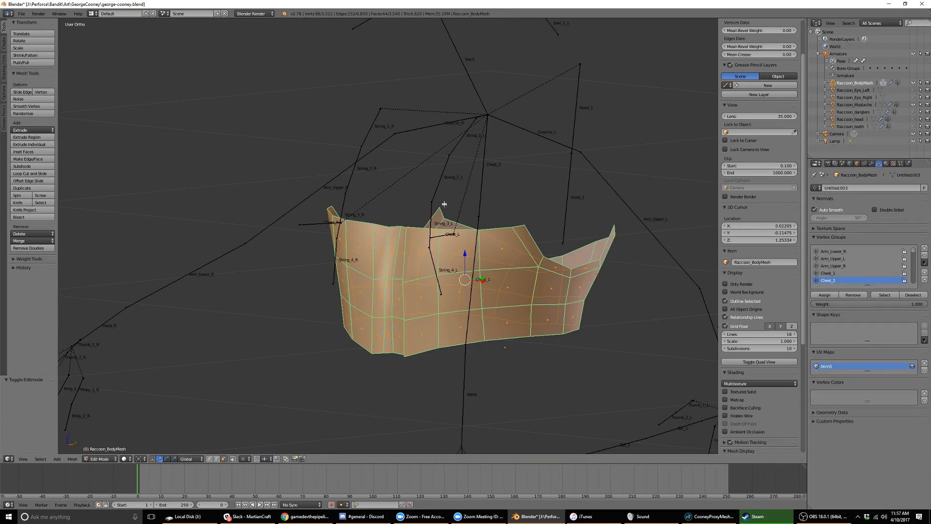
key(alt+h)
key(a)
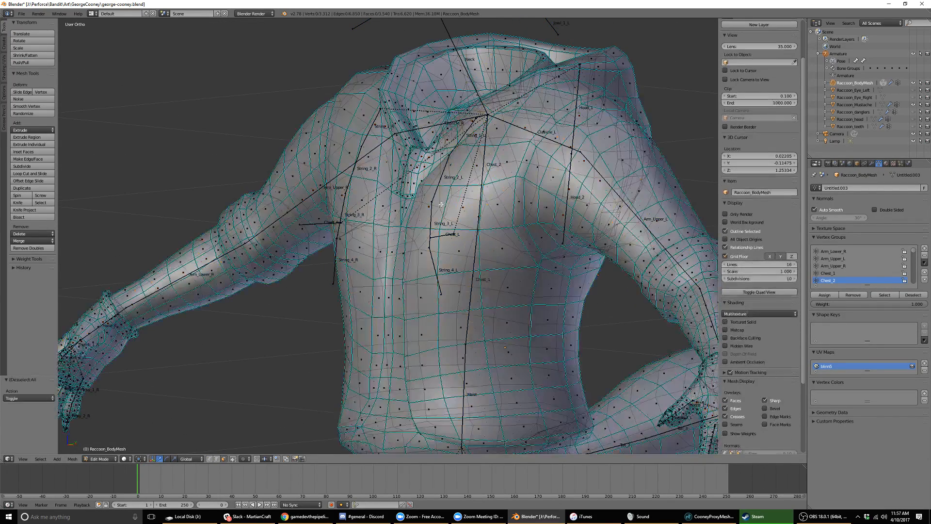
key(KP_1)
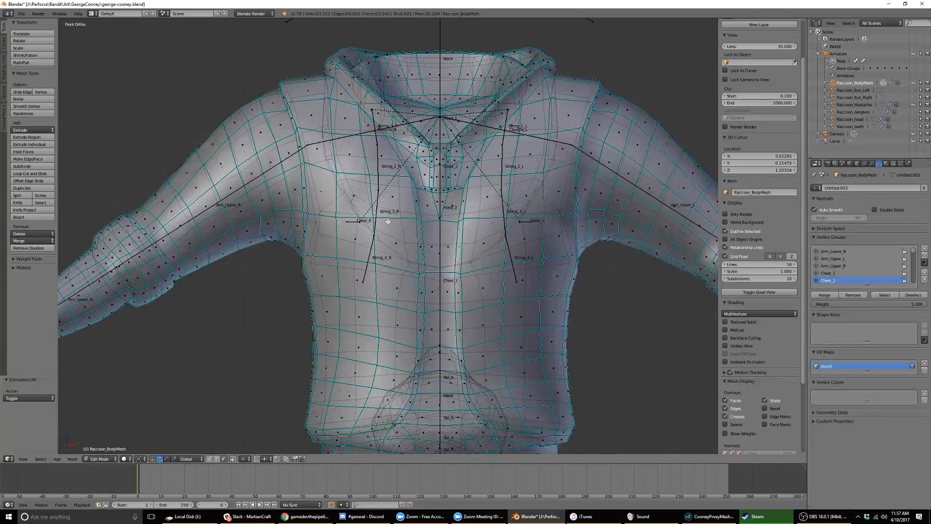
Select the Arm_Lower_R, Arm_Upper_L, Arm_Upper_R and Chest_1 vertex groups together, shrink the selection by one step and hide it.
scroll(410, 208, down, 4)
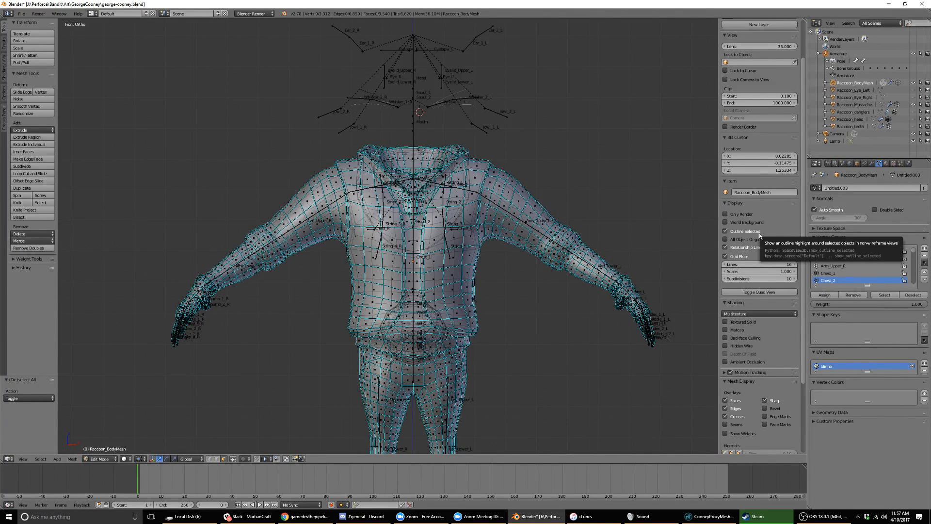
click(849, 251)
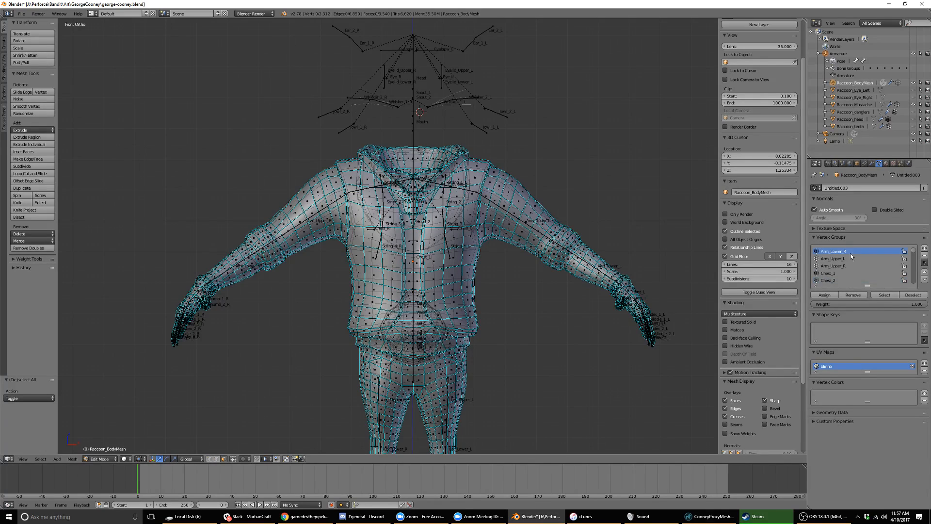
click(875, 295)
click(872, 293)
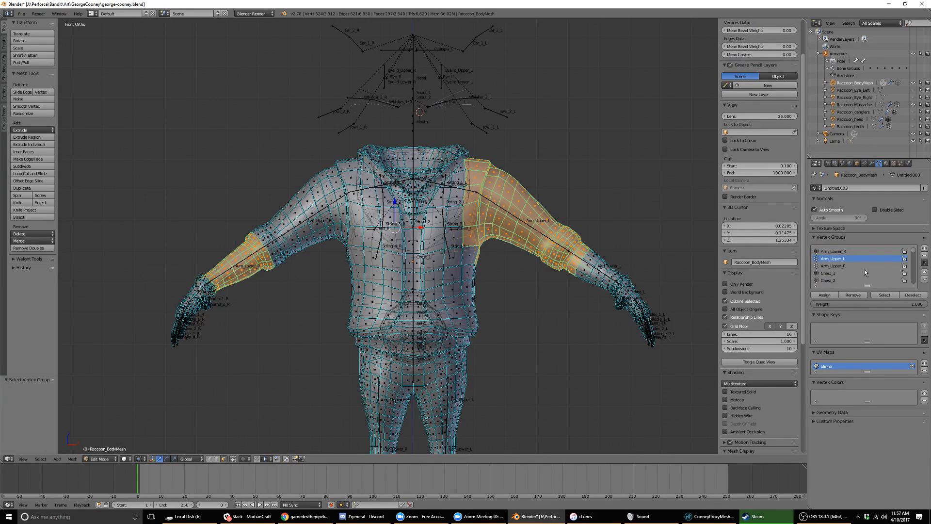
click(863, 266)
click(881, 295)
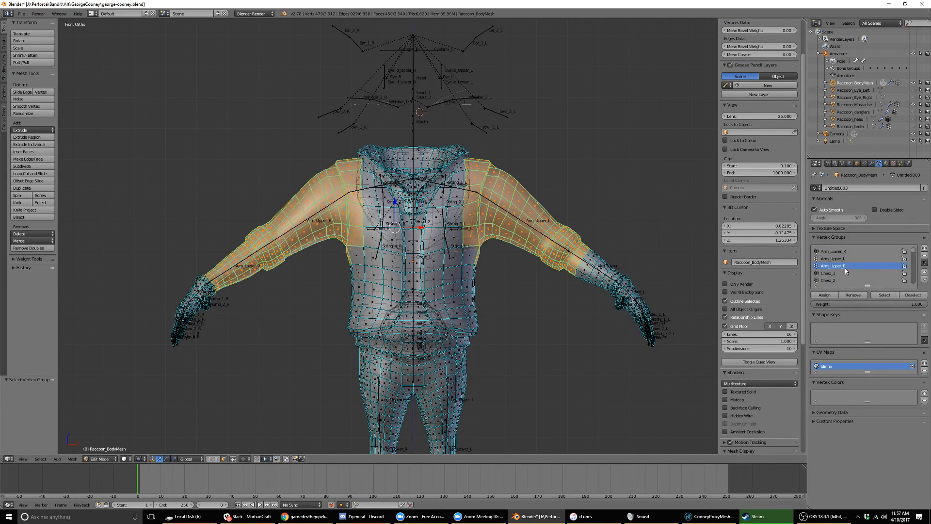
click(845, 273)
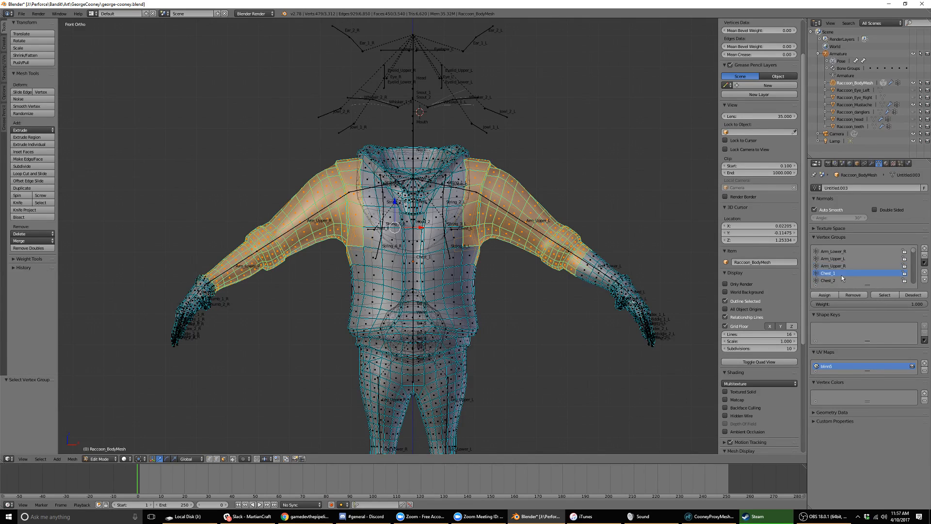
click(883, 296)
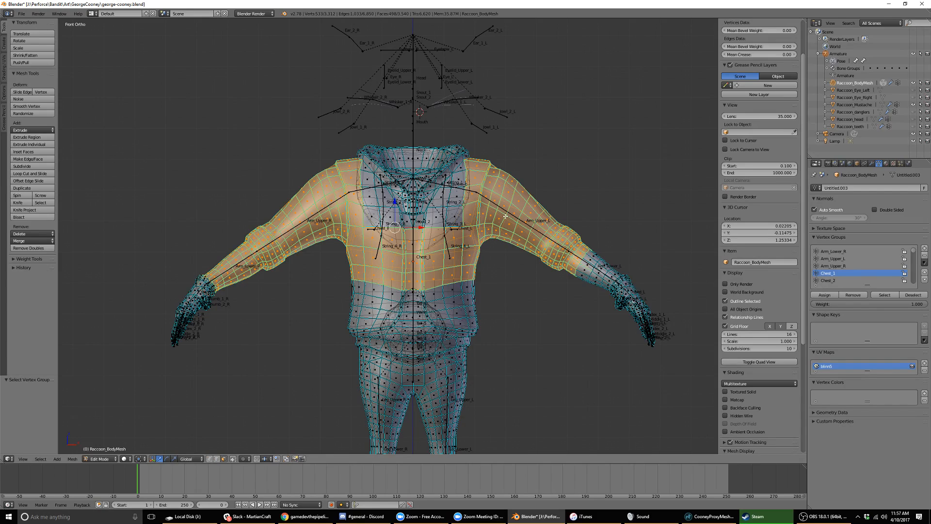
key(ctrl+KP_Subtract)
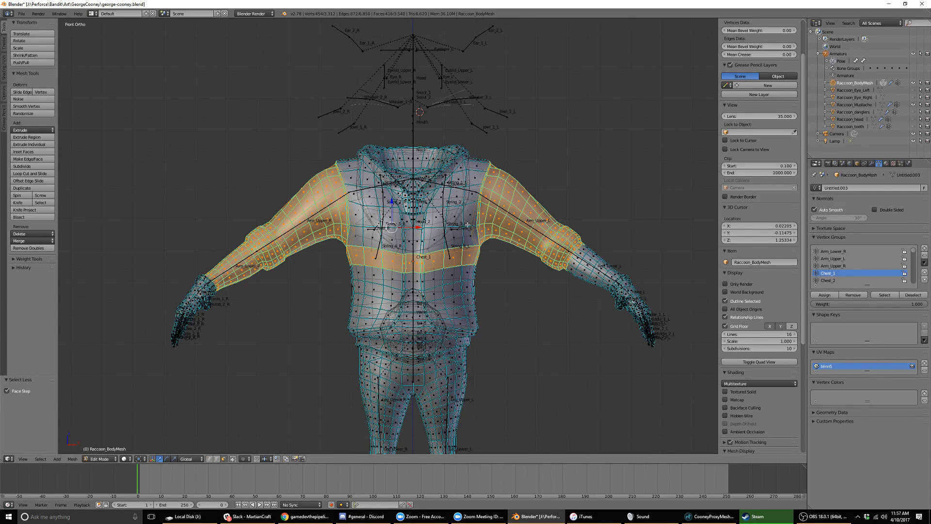
key(h)
Hide the leftover linked pieces, namely both hands with the left forearm and the lower body, so only the upper chest and hood remain.
right_click(595, 262)
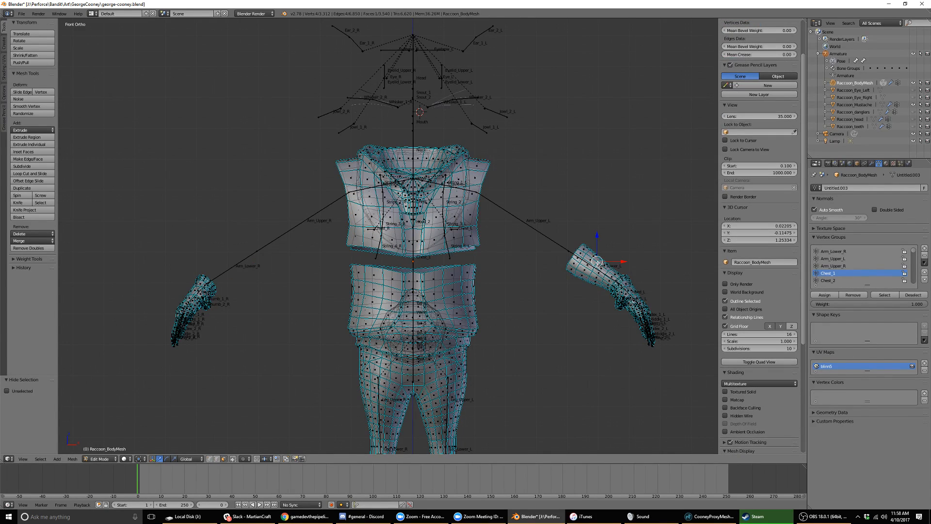
key(ctrl+l)
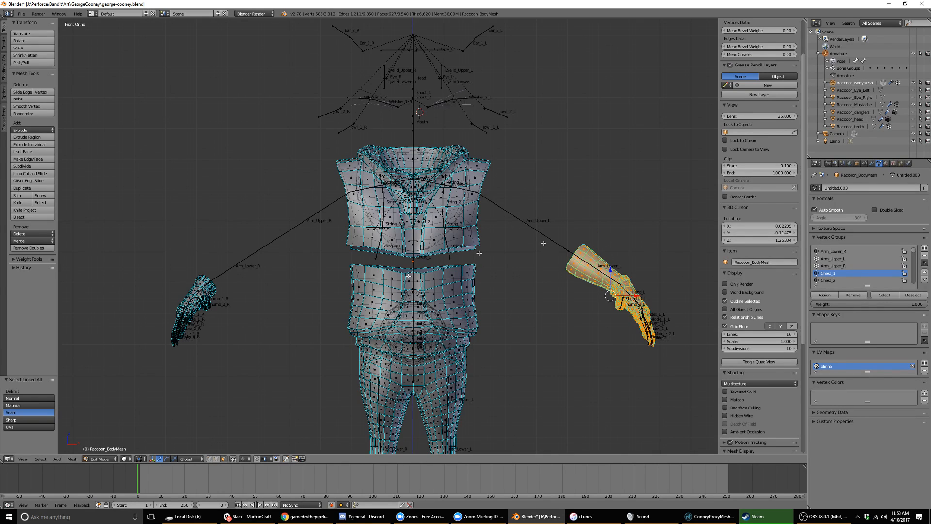
shift+right_click(195, 301)
key(ctrl+l)
key(h)
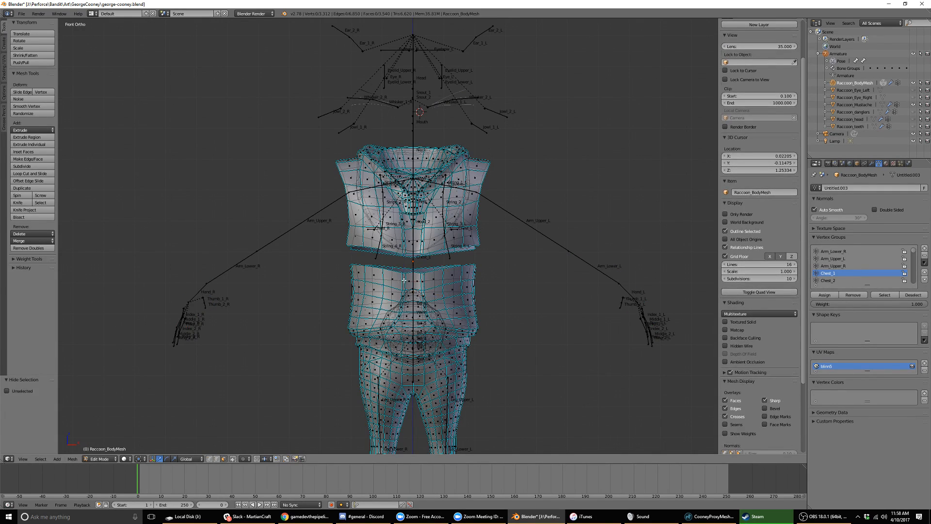
key(l)
key(h)
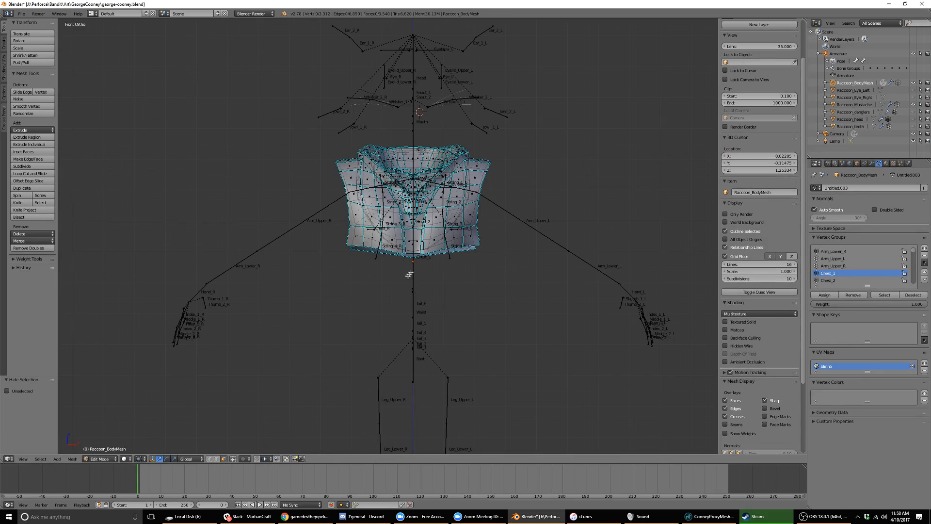
Make Hood_1 the active vertex group and select its vertices to check which parts of the remaining mesh it covers.
scroll(429, 203, up, 5)
shift+middle_drag(429, 203, 389, 289)
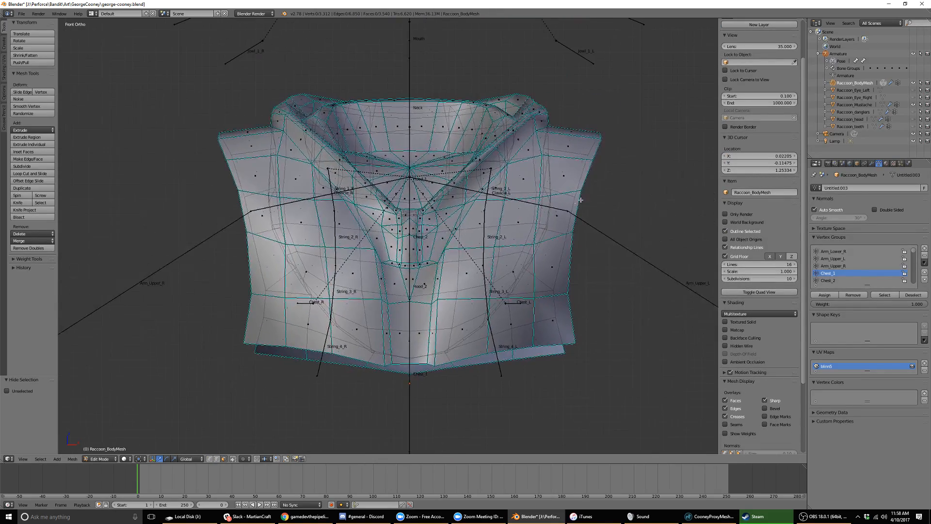
mouse_move(580, 200)
middle_down()
mouse_move(528, 208)
mouse_move(527, 192)
mouse_move(524, 204)
mouse_move(567, 198)
middle_up()
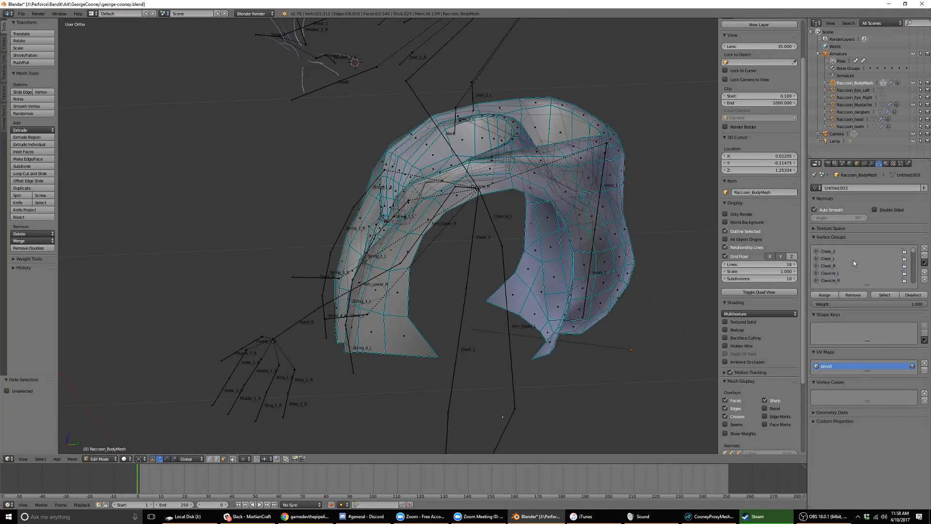
scroll(854, 263, down, 5)
click(827, 280)
click(884, 295)
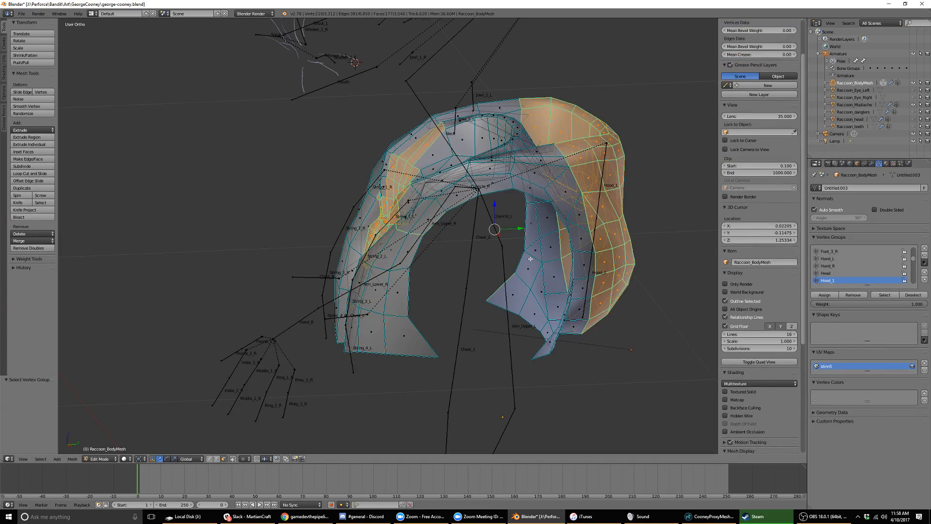
middle_drag(530, 259, 547, 276)
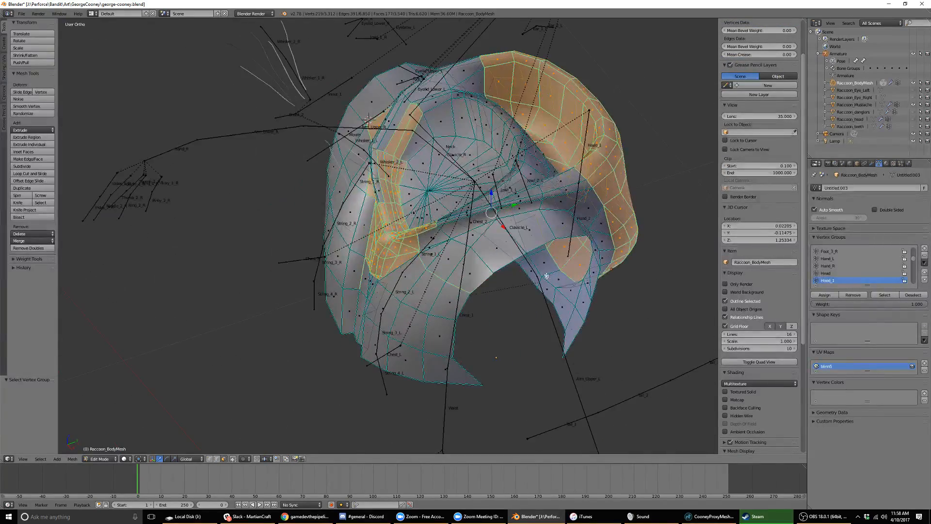
key(KP_1)
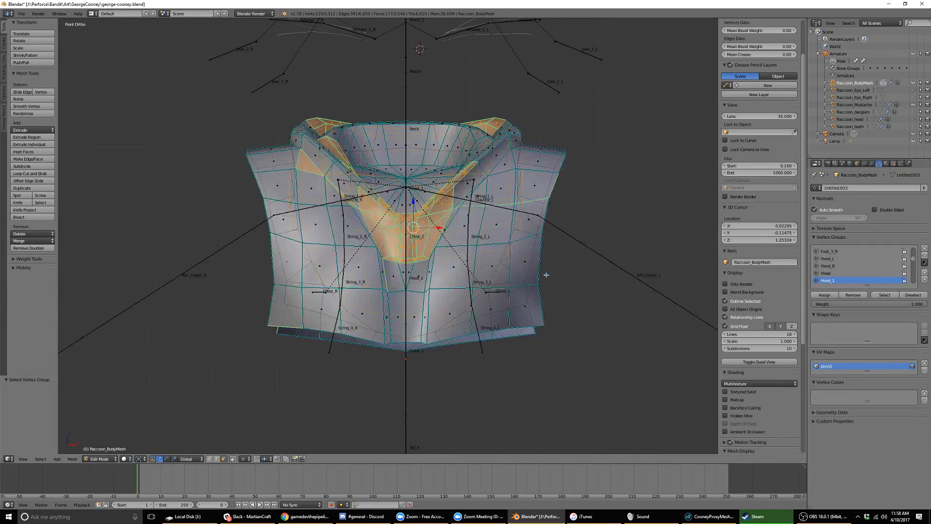
Deselect everything, select the front neckline area from above and remove its vertices from the Hood_1 group.
key(KP_7)
key(a)
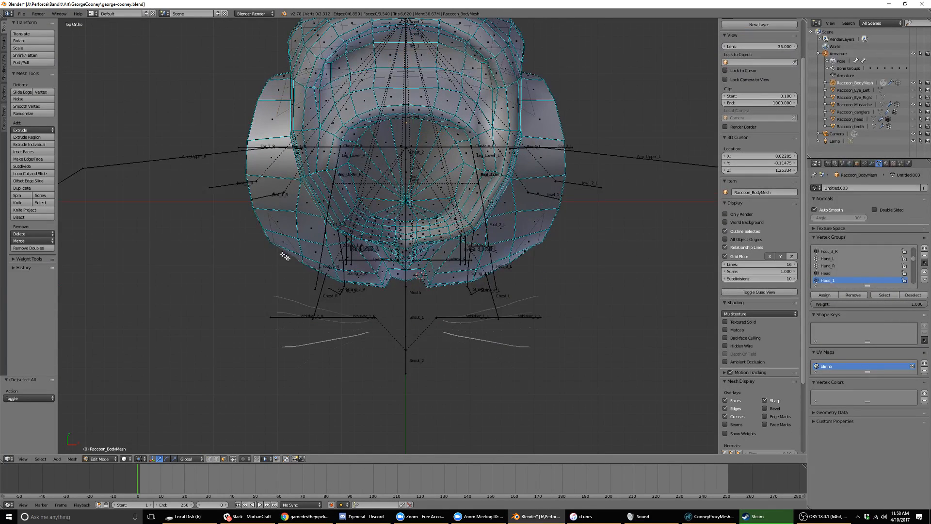
mouse_move(267, 169)
ctrl+mouse_down()
mouse_move(221, 236)
mouse_move(550, 214)
mouse_move(518, 146)
mouse_move(517, 163)
ctrl+mouse_up()
middle_drag(517, 164, 565, 221)
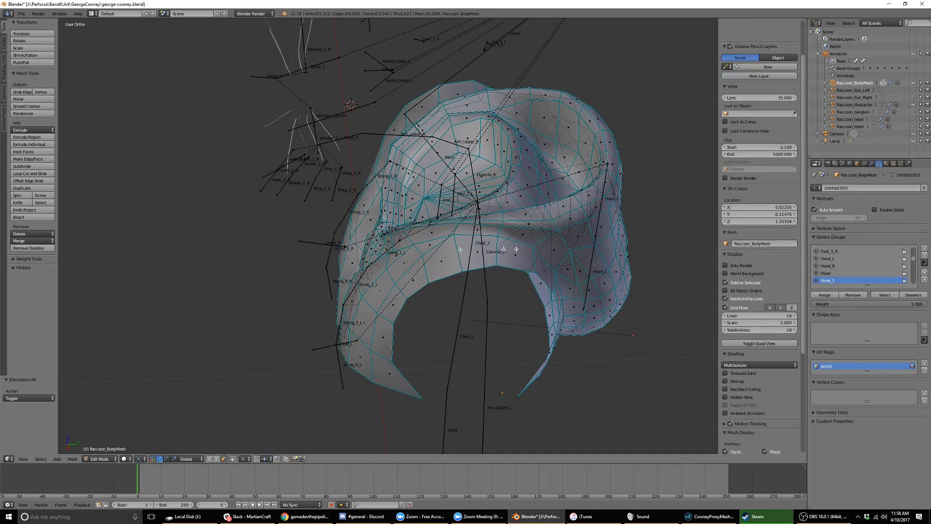
Select the Hood_1 group's vertices again, check their coverage from several angles and hide them.
key(a)
click(879, 295)
middle_drag(572, 267, 515, 178)
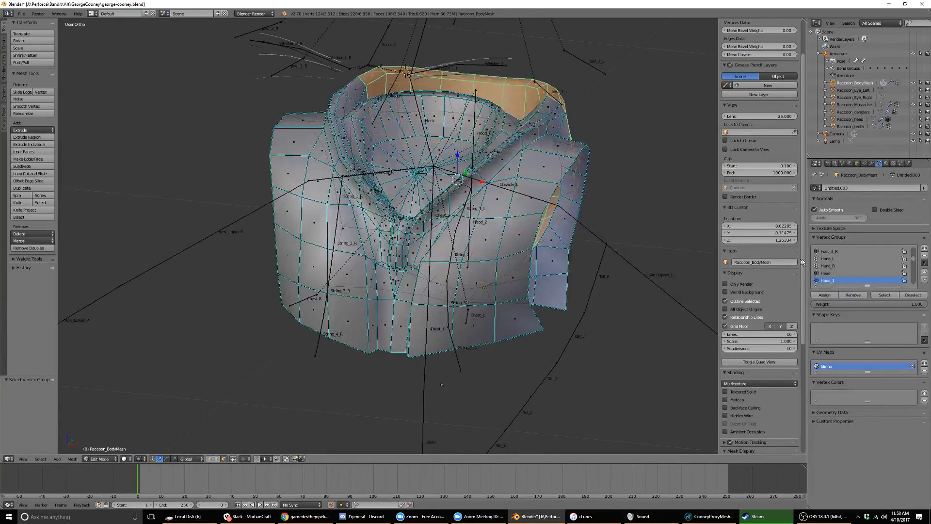
middle_drag(537, 228, 320, 177)
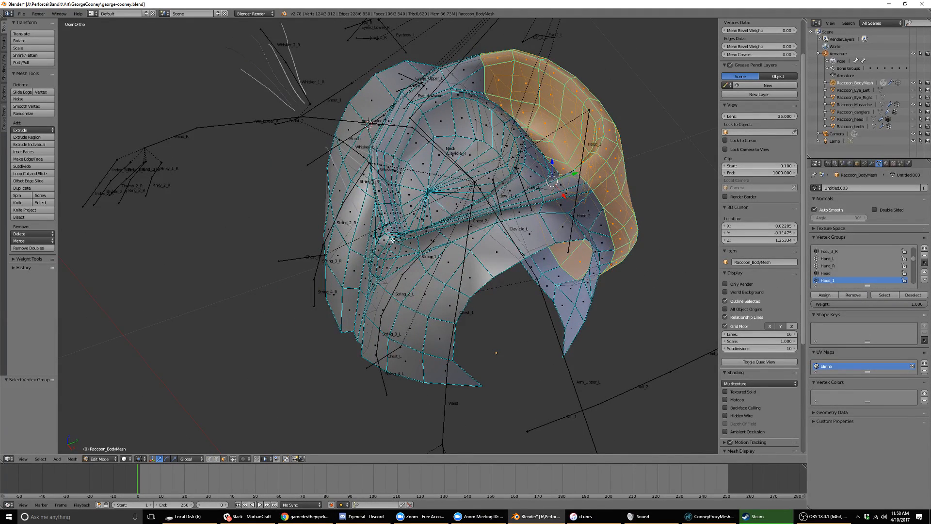
middle_drag(481, 305, 443, 209)
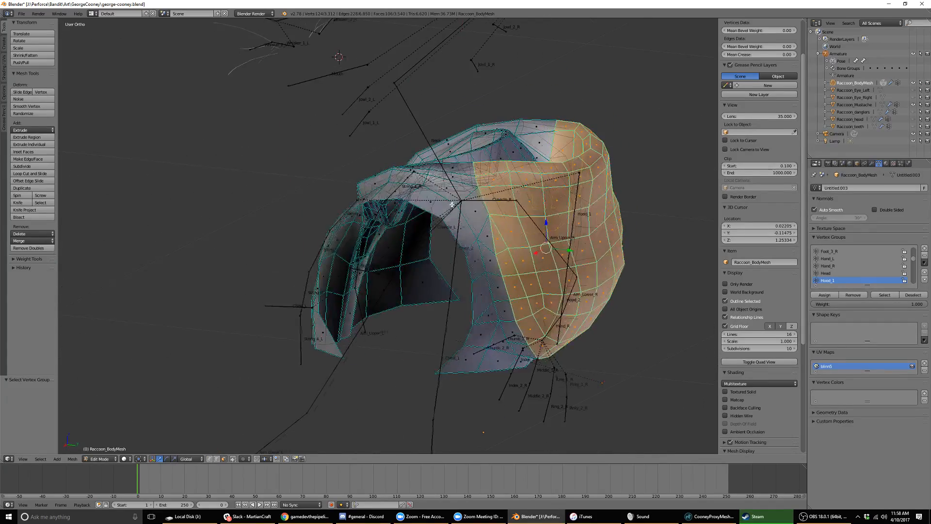
key(KP_3)
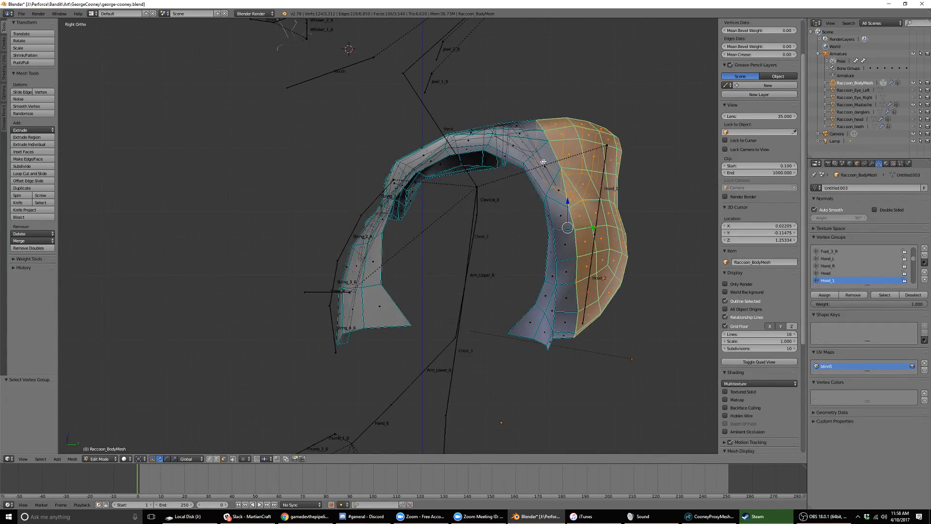
middle_drag(543, 162, 403, 182)
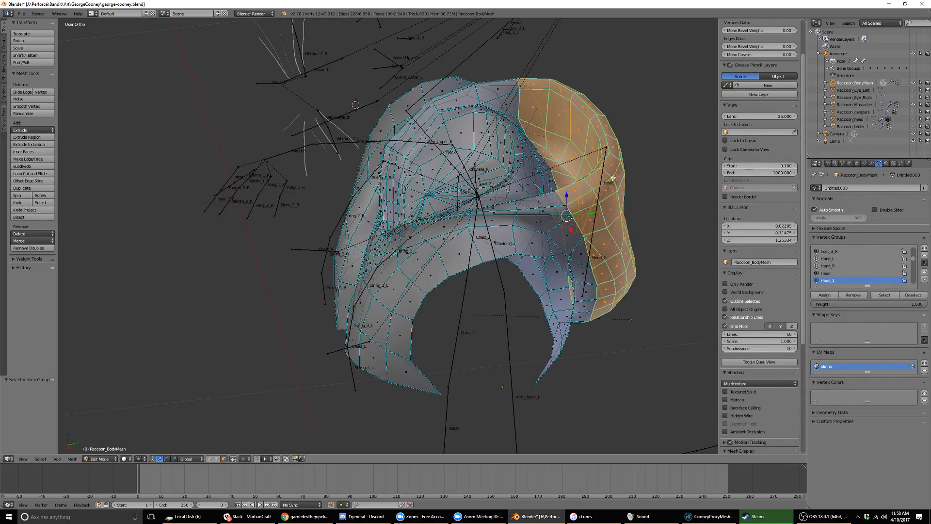
key(h)
Switch to edge selection and select the boundary edge loop along the back opening left by the hidden hood.
middle_drag(527, 236, 286, 221)
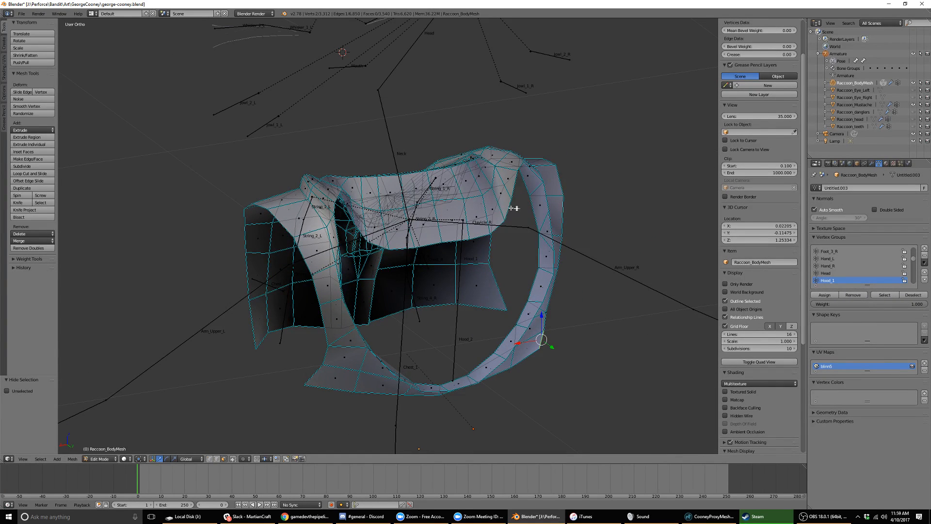
middle_drag(386, 246, 526, 235)
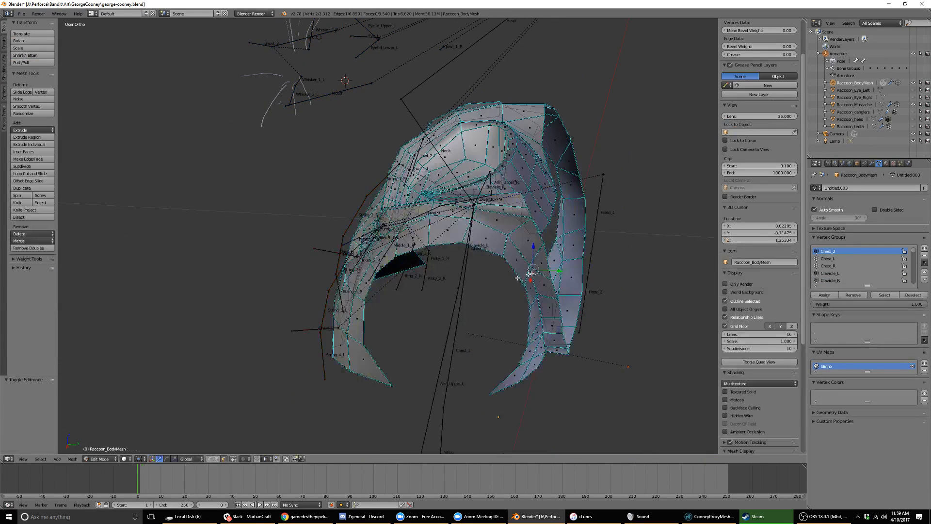
middle_drag(524, 267, 569, 241)
key(KP_3)
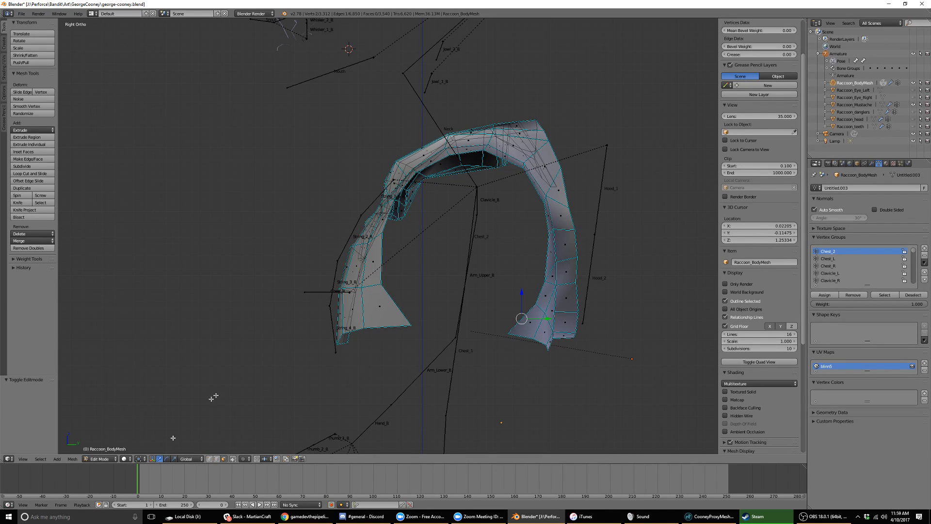
key(ctrl+Tab)
click(308, 321)
click(566, 193)
right_click(566, 193)
middle_drag(566, 193, 627, 154)
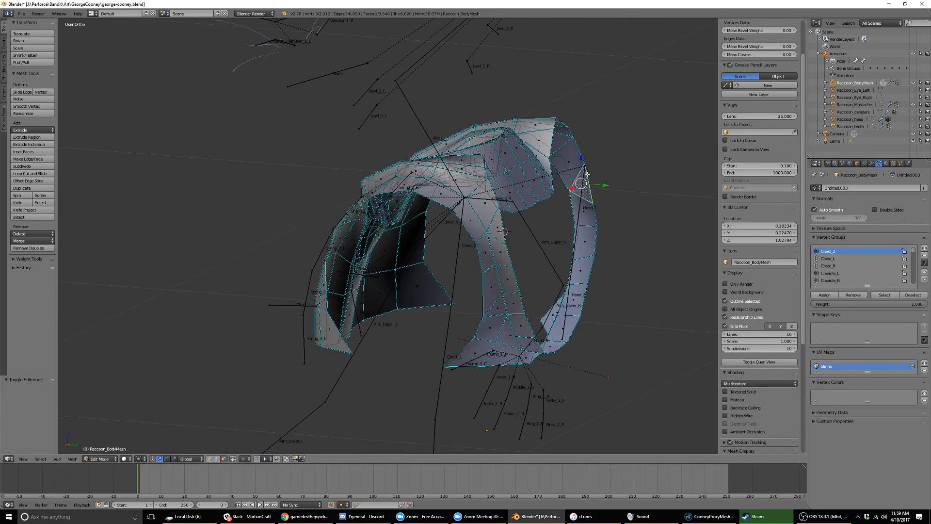
key(ctrl+Tab)
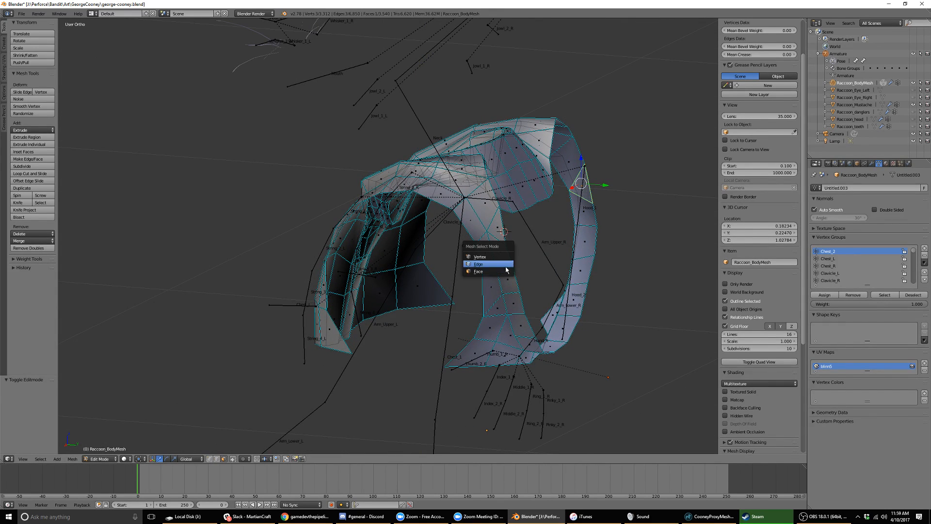
click(508, 265)
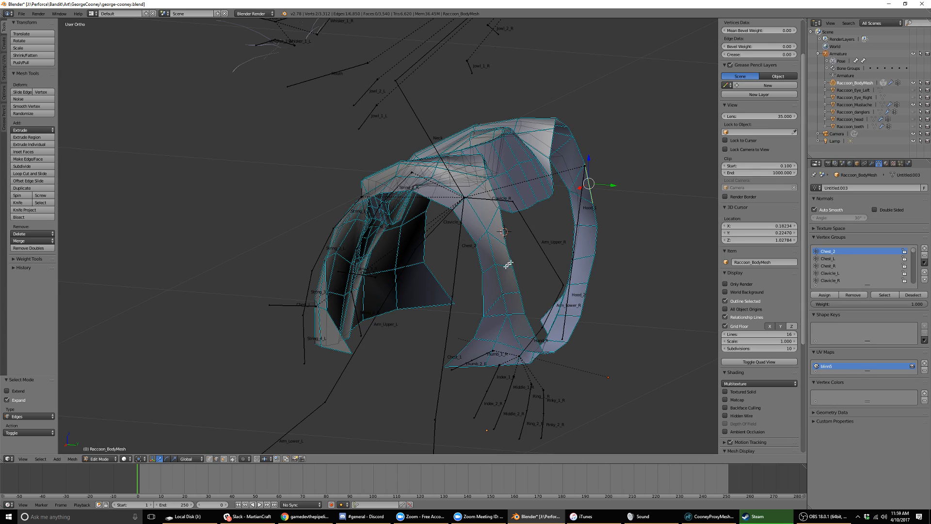
alt+right_click(592, 199)
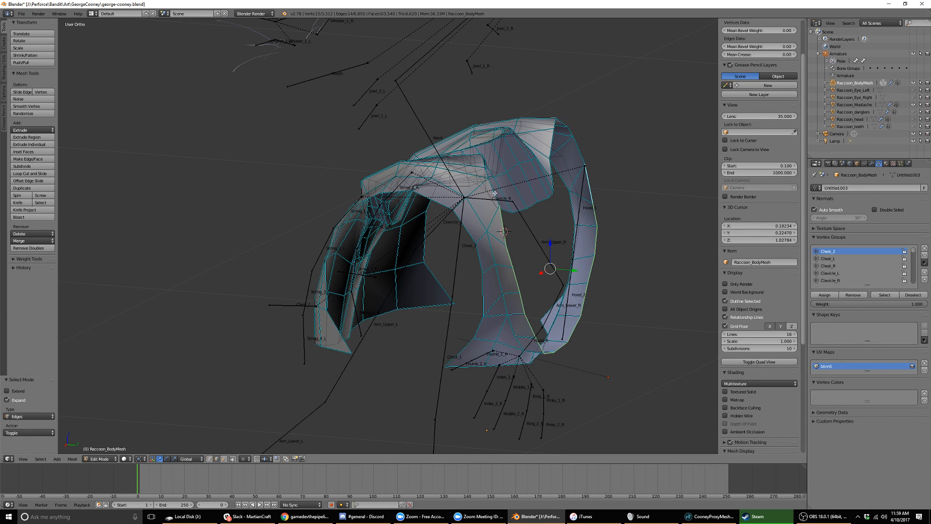
Add the missing boundary edges on both upper sides of the back opening to the edge loop selection.
middle_drag(540, 210, 520, 252)
shift+right_click(536, 207)
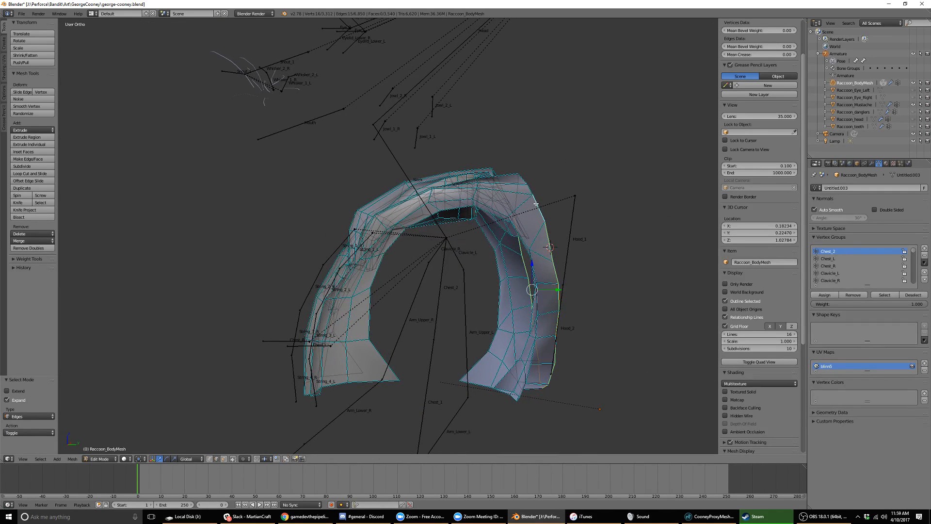
shift+right_click(530, 189)
shift+right_click(526, 183)
middle_drag(430, 180, 405, 198)
shift+right_click(243, 189)
shift+right_click(255, 180)
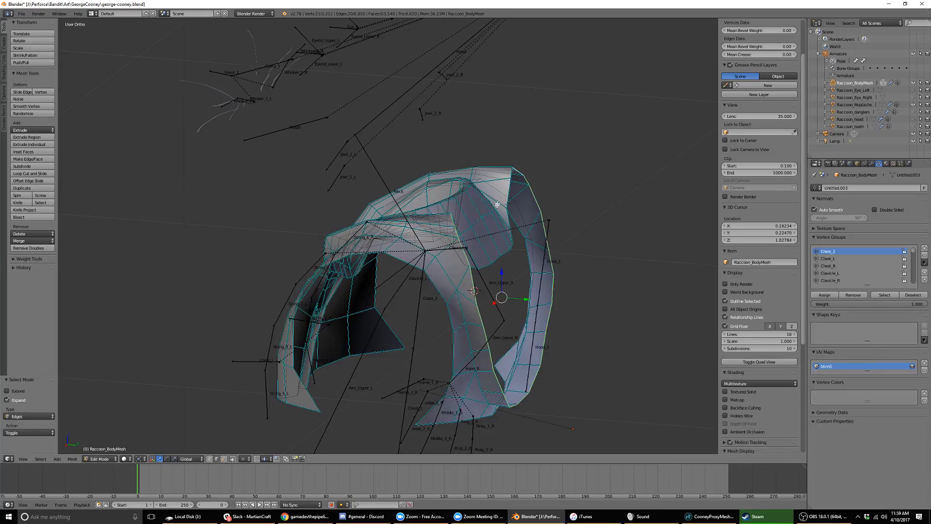
middle_drag(497, 205, 512, 179)
shift+right_click(512, 174)
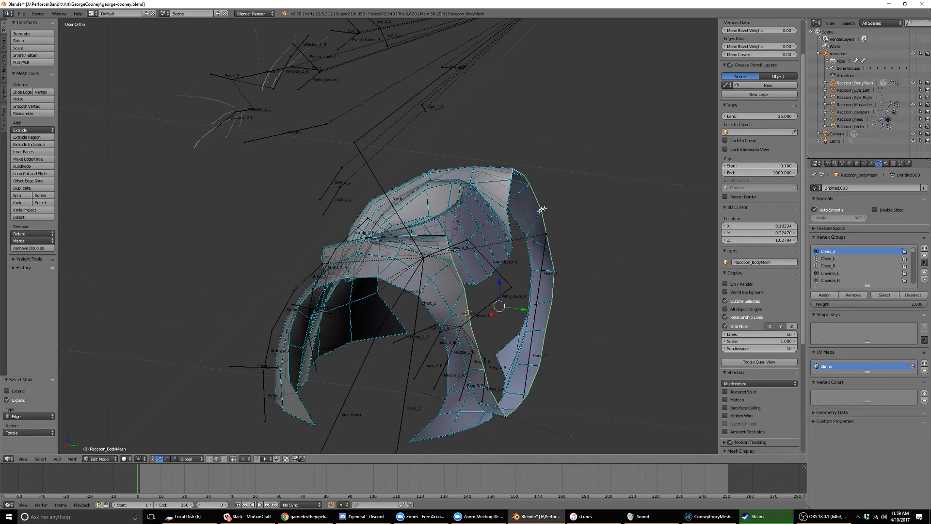
Try hiding the selected boundary edge loop at the back opening, and restore it.
middle_drag(540, 208, 330, 223)
key(h)
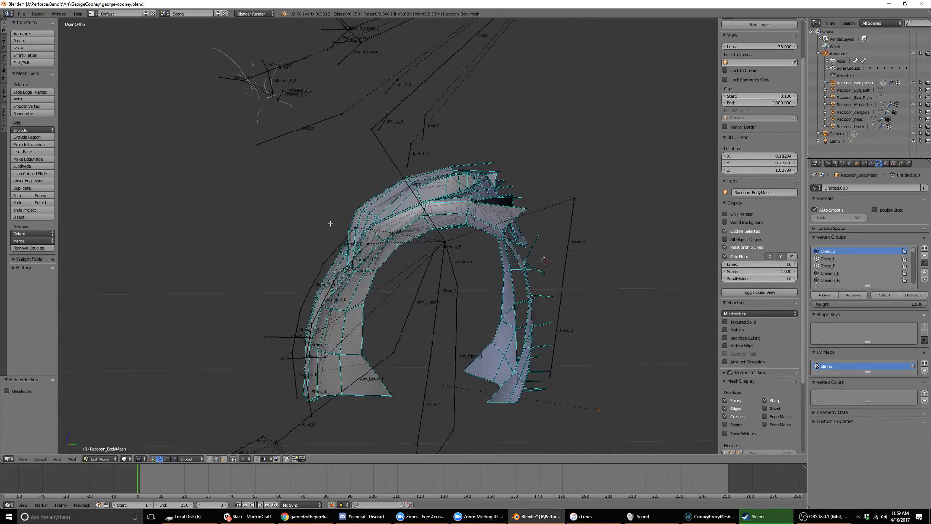
middle_drag(413, 214, 384, 209)
key(alt+h)
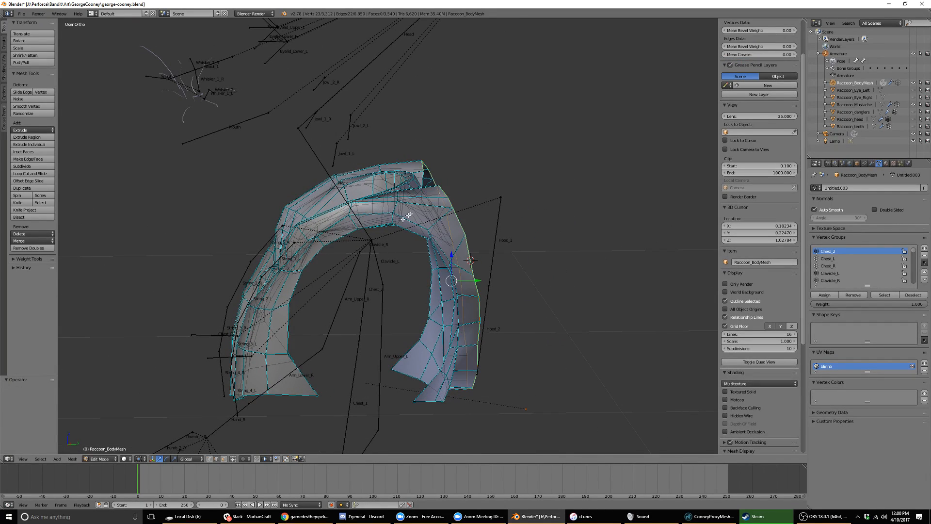
Grow the boundary edge selection by one ring of faces around the back opening, then try hiding it and restore it.
middle_drag(448, 187, 432, 201)
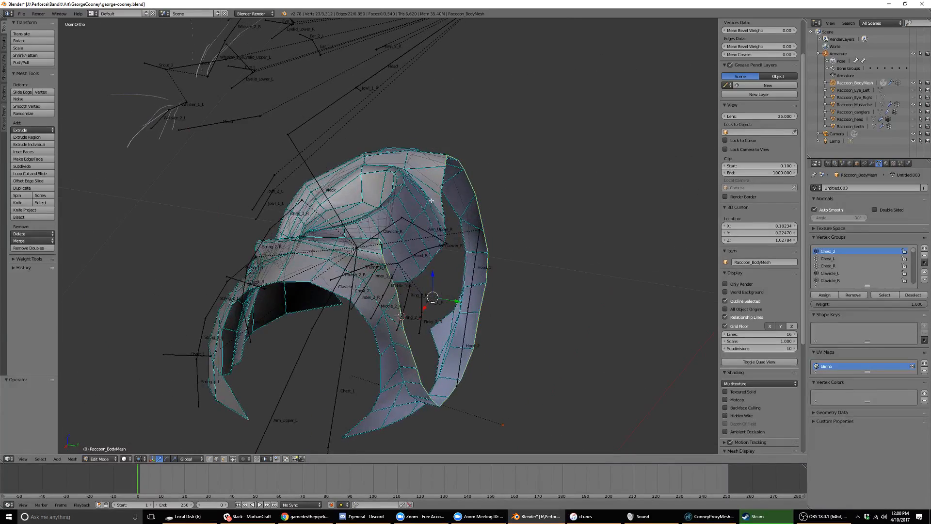
key(ctrl+KP_Add)
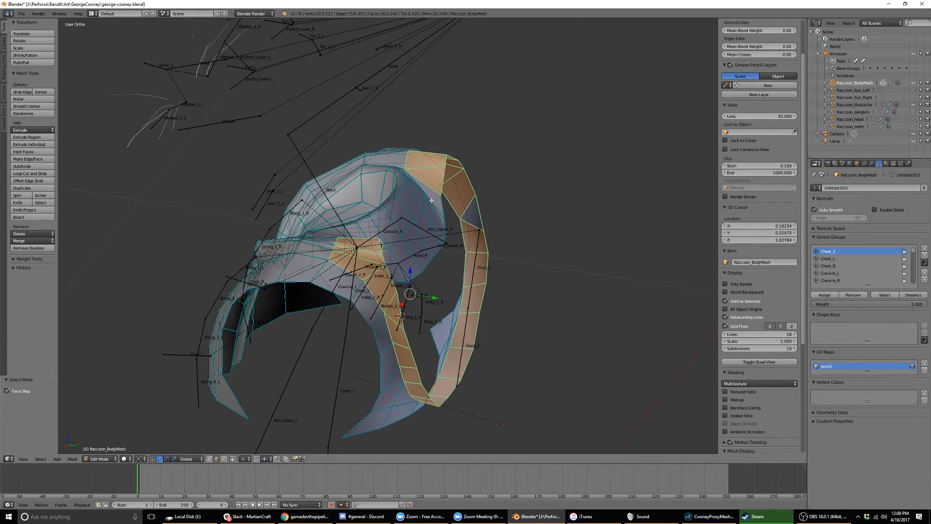
key(h)
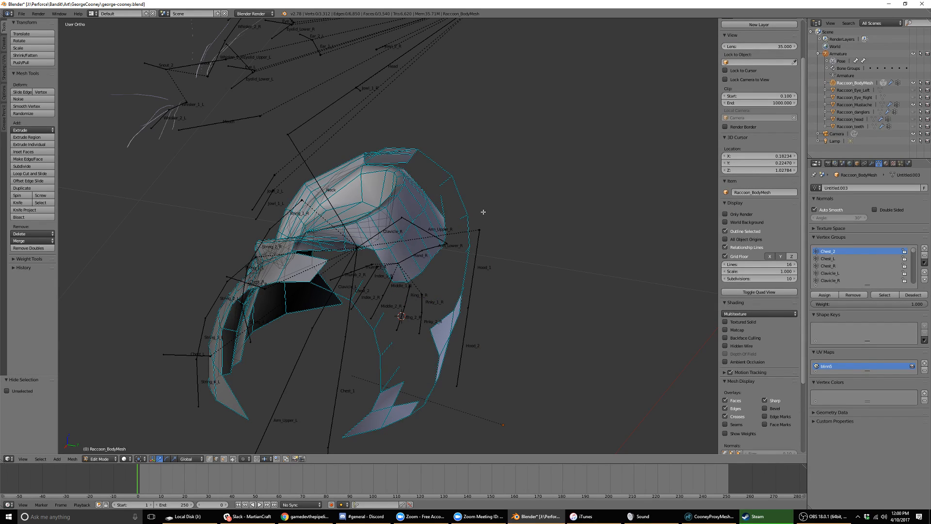
key(alt+h)
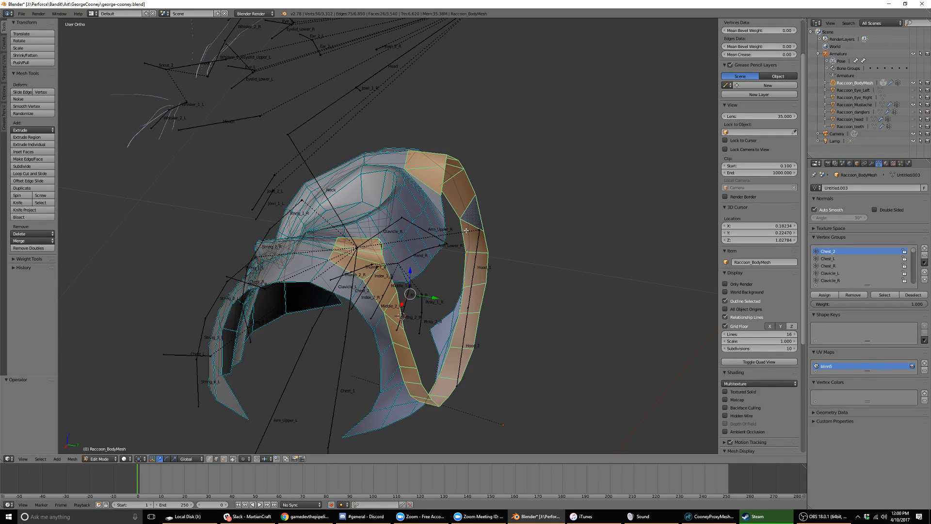
Try converting the grown selection to faces with expansion and shrinking it, then undo back to the edge selection.
key(ctrl+Tab)
ctrl+click(466, 238)
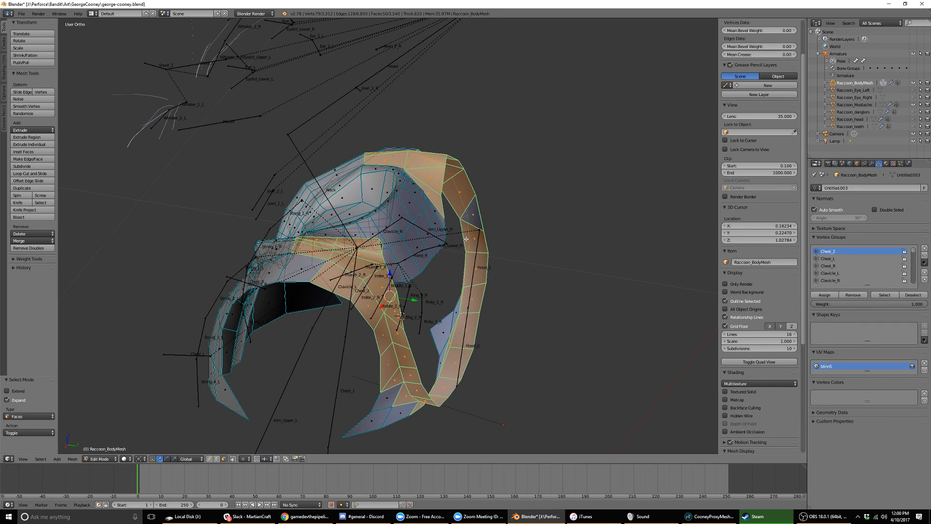
key(ctrl+KP_Subtract)
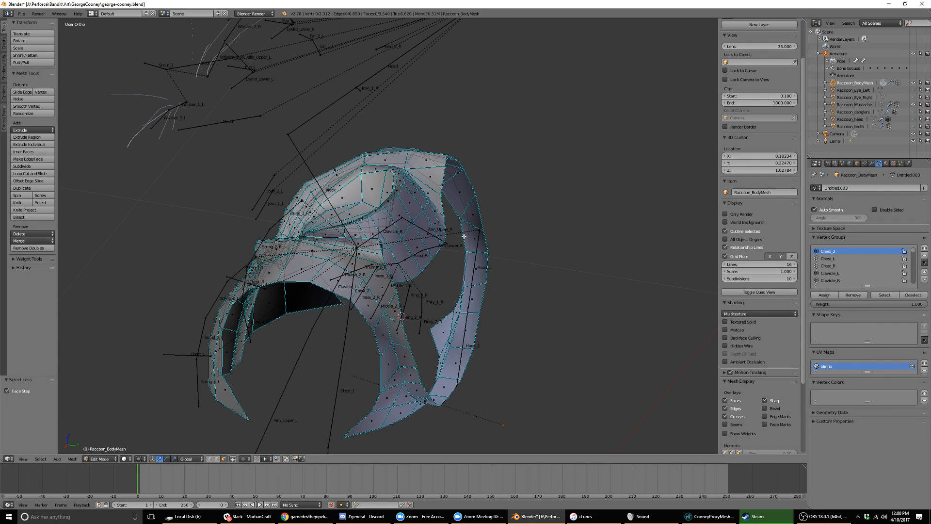
key(ctrl+z)
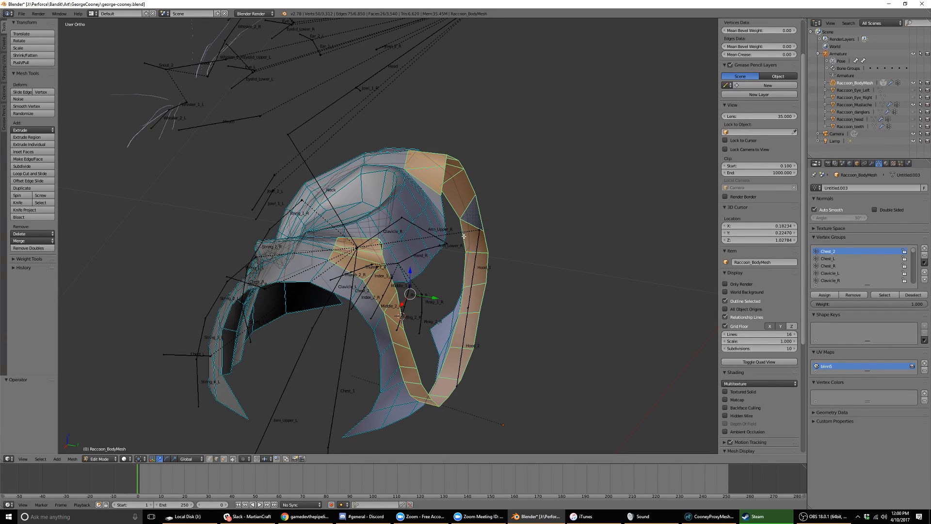
Convert the selection to faces with expansion and deselect the three outer shoulder faces on each side of the mesh.
key(ctrl+Tab)
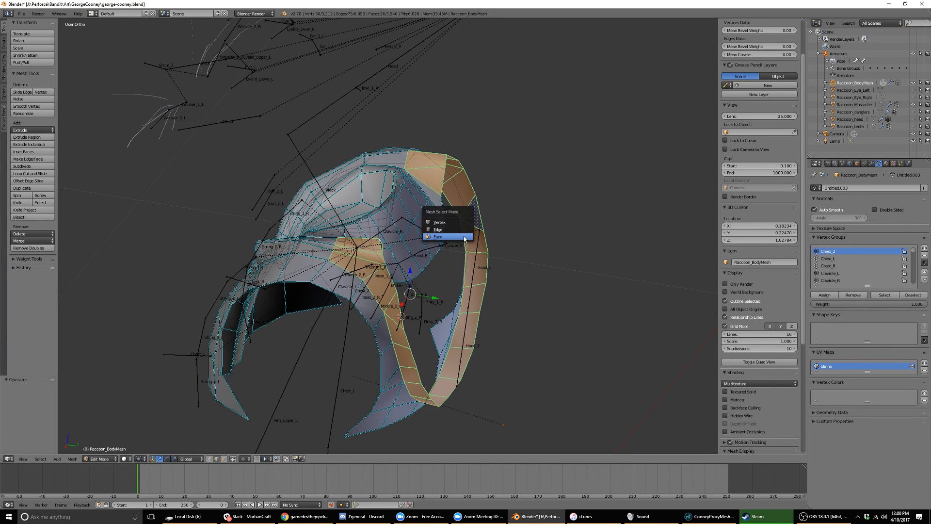
ctrl+click(464, 236)
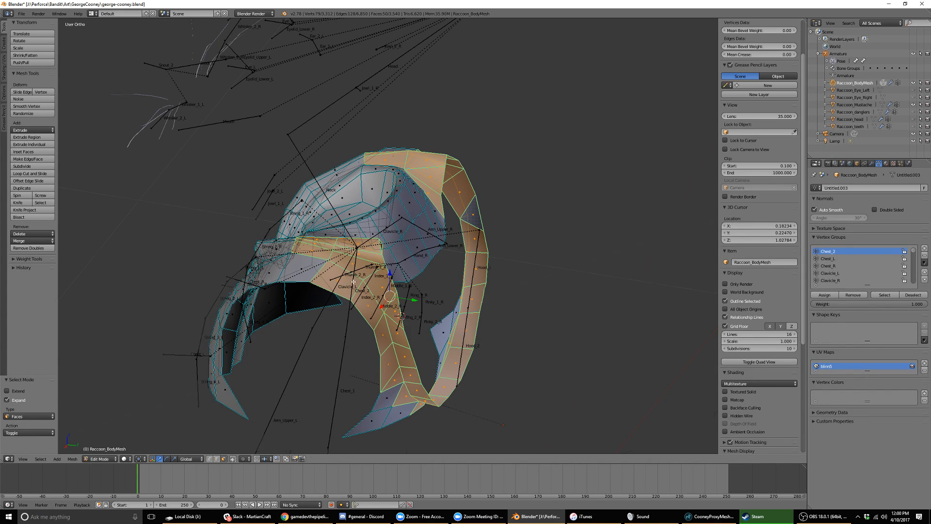
key(KP_7)
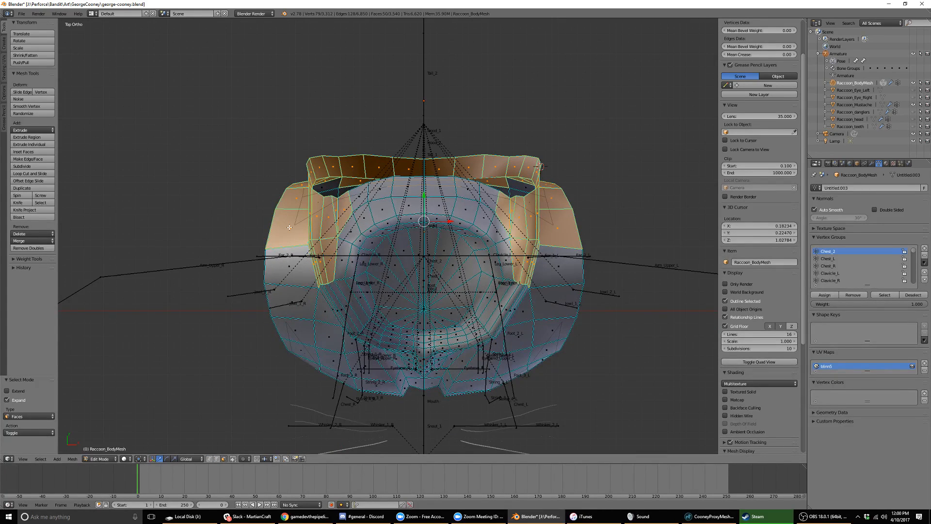
shift+right_click(290, 227)
shift+right_click(296, 196)
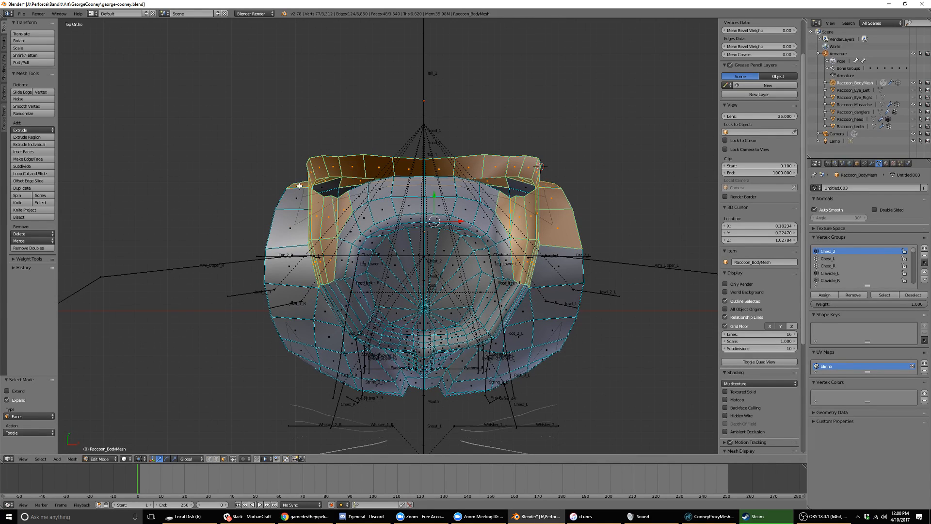
shift+right_click(302, 185)
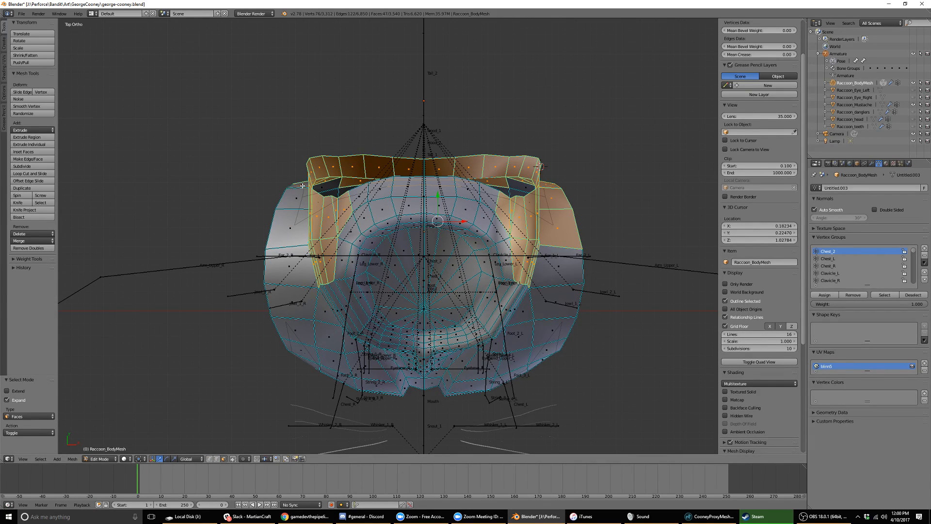
shift+right_click(557, 227)
shift+right_click(552, 197)
shift+right_click(552, 187)
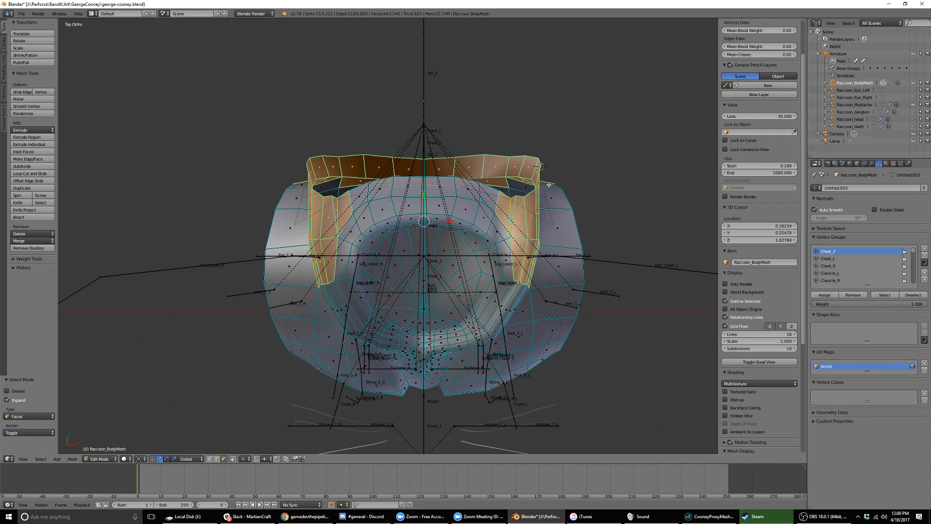
Deselect the extra faces below the opening's rim on both sides and at the bottom centre of the back.
key(ctrl+KP_1)
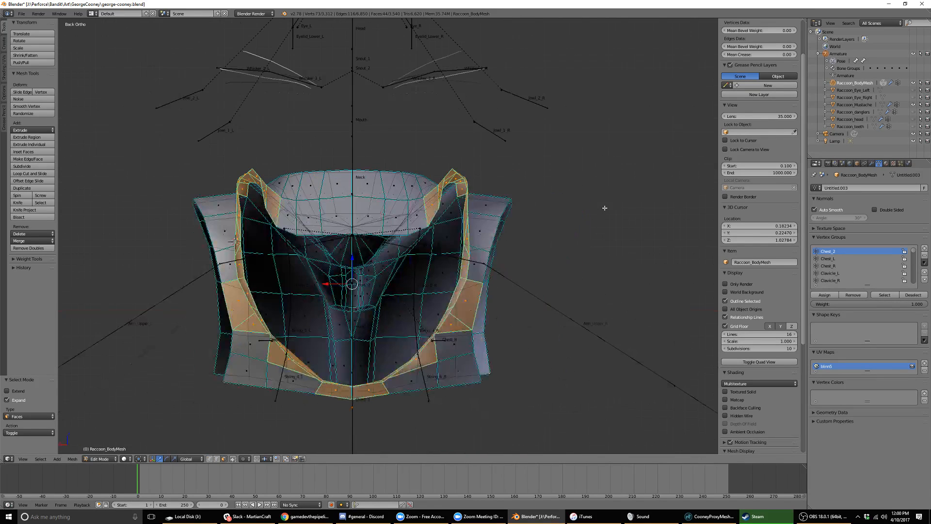
shift+right_click(237, 307)
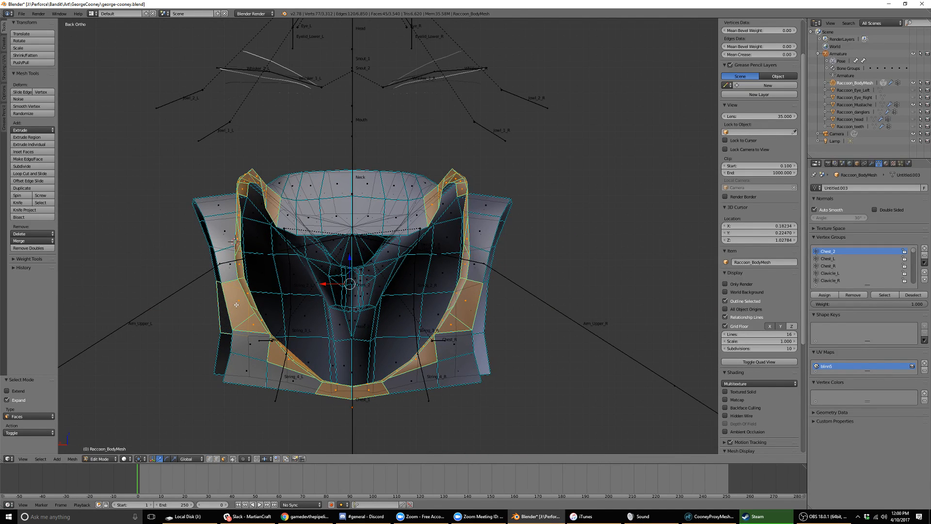
shift+right_click(236, 305)
shift+right_click(224, 307)
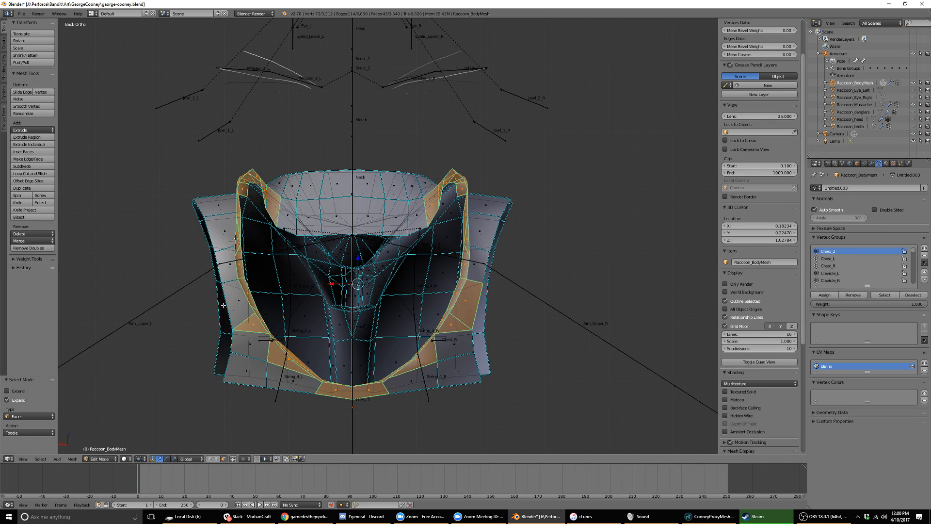
shift+right_click(253, 326)
shift+right_click(291, 363)
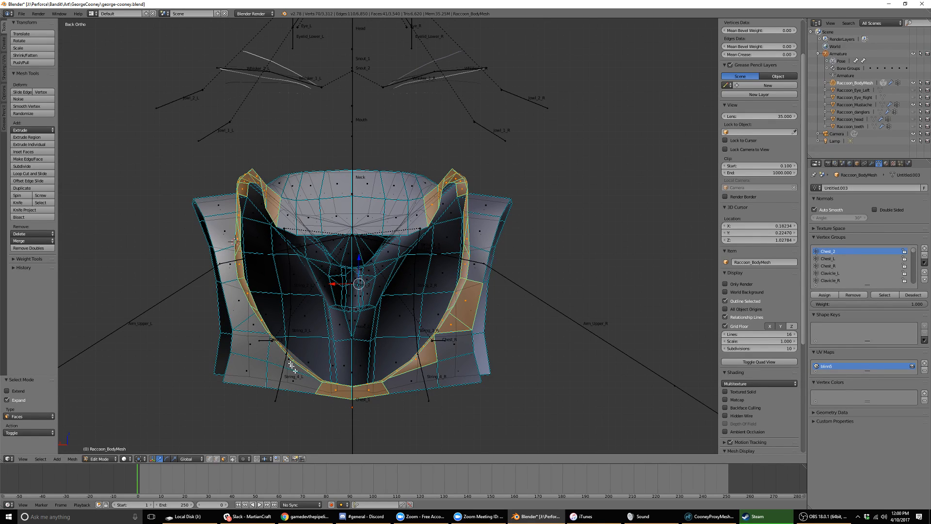
shift+right_click(336, 391)
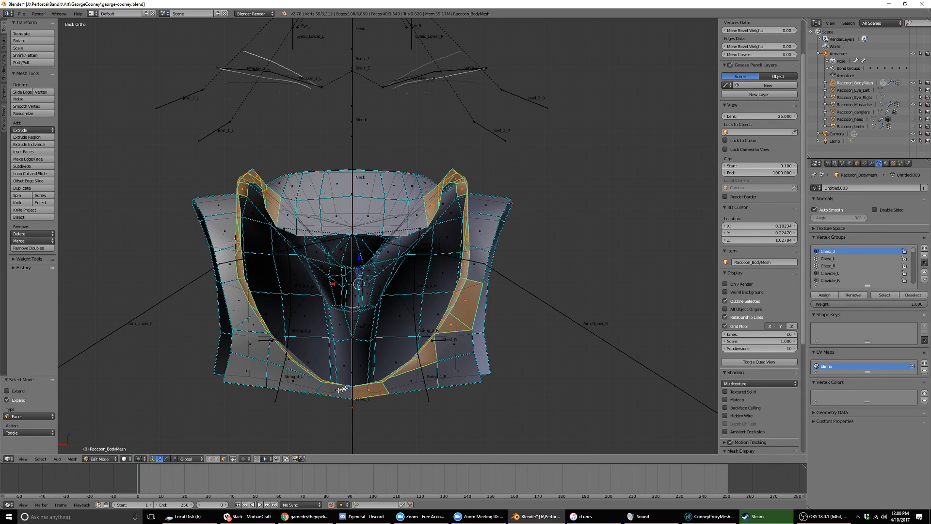
shift+right_click(368, 389)
shift+right_click(421, 357)
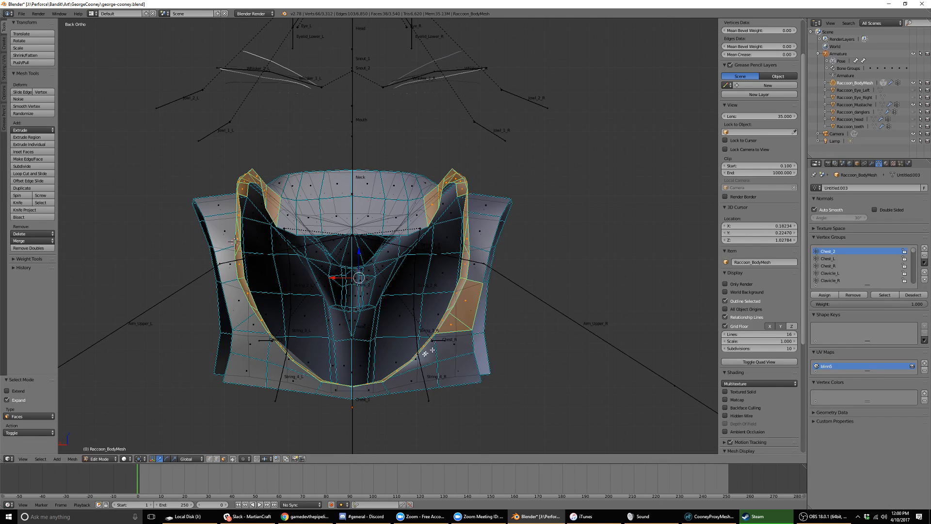
shift+right_click(452, 324)
shift+right_click(467, 298)
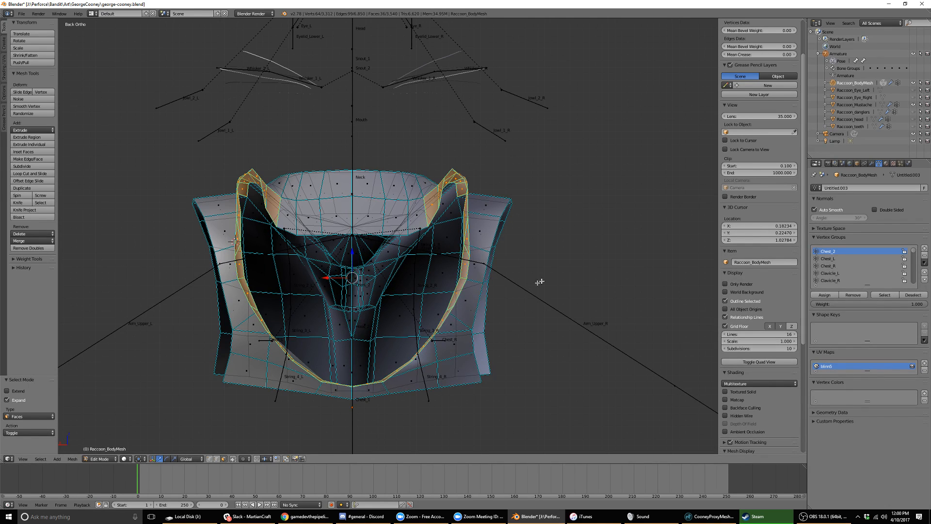
middle_drag(540, 282, 390, 237)
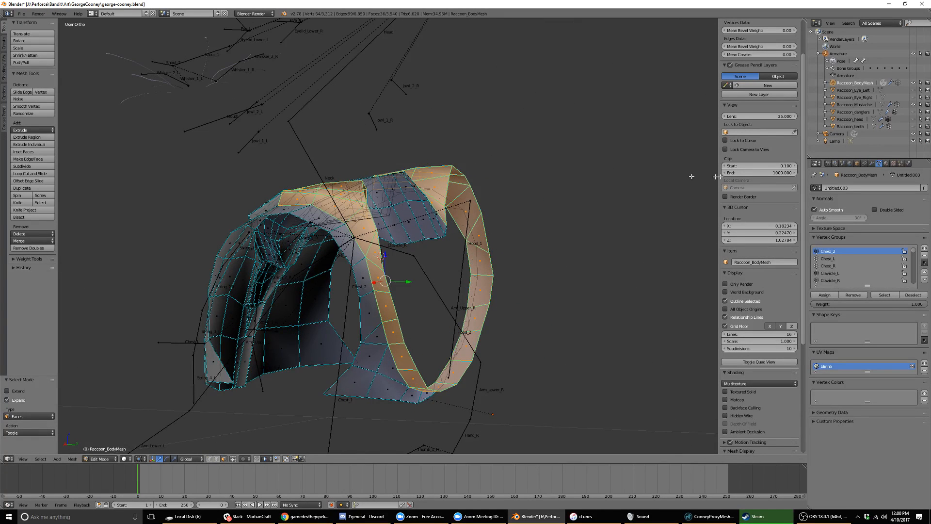
click(858, 164)
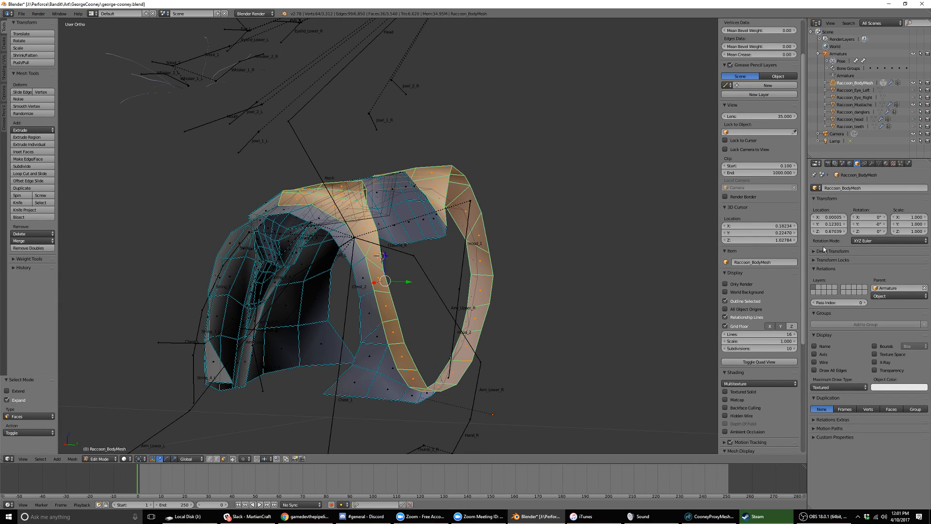
click(849, 164)
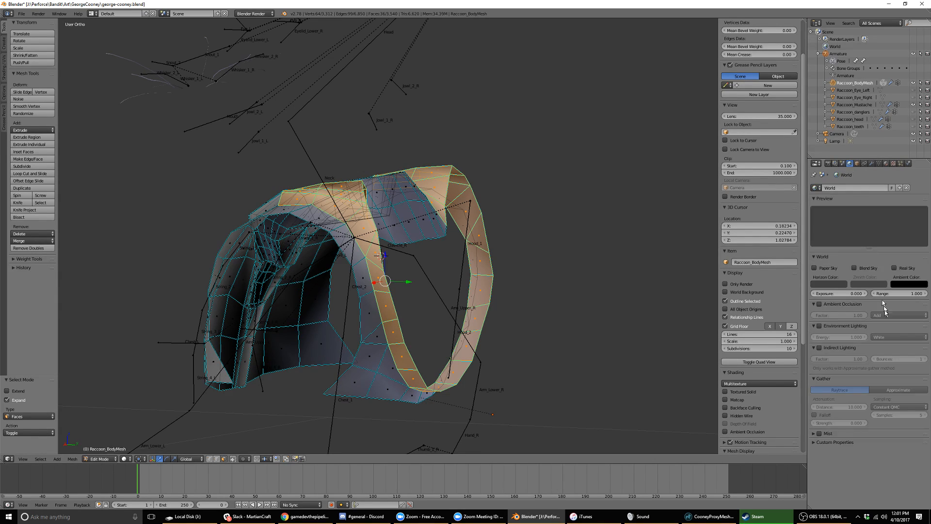
click(843, 165)
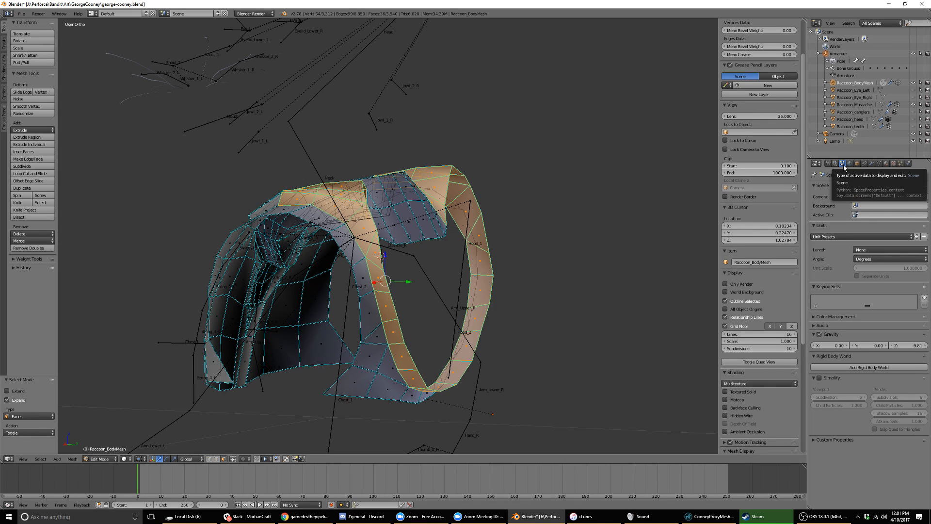
click(879, 163)
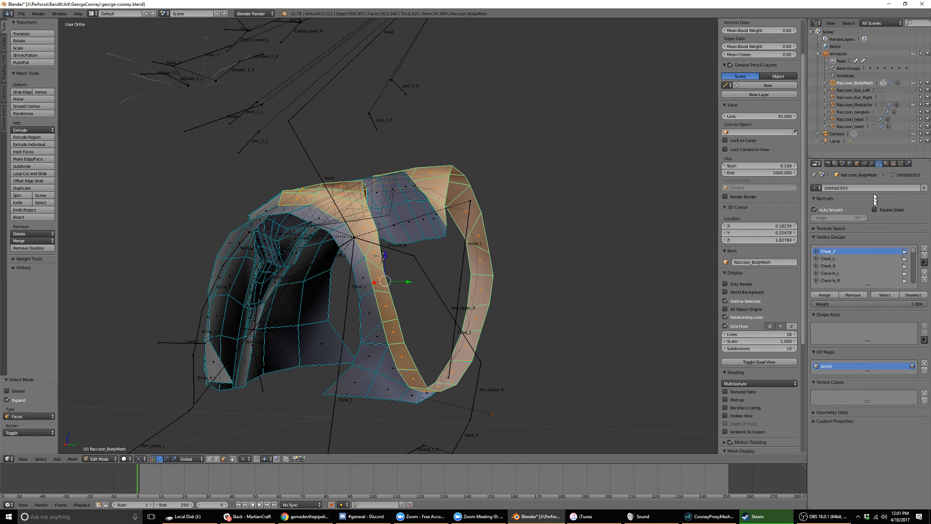
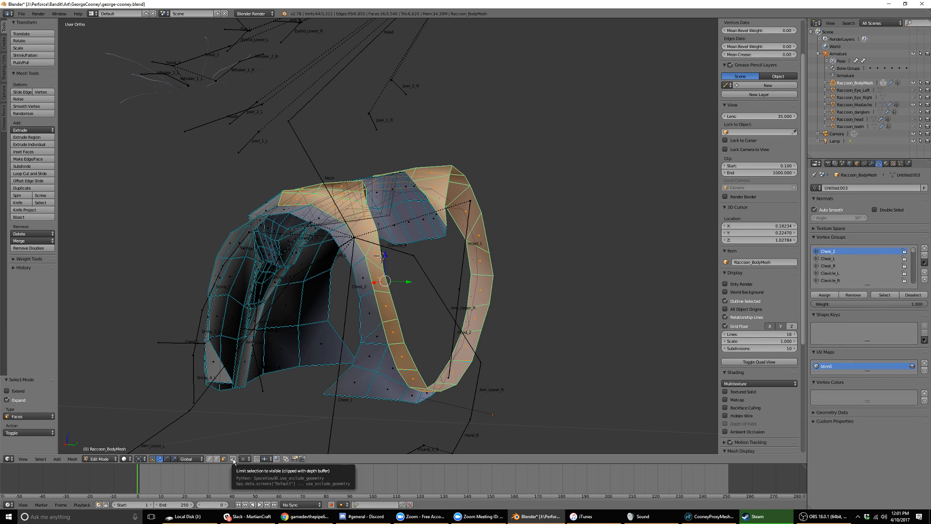
Check the selected hood rim faces from the front and side, and hide them.
middle_drag(450, 262, 410, 276)
middle_drag(363, 232, 380, 255)
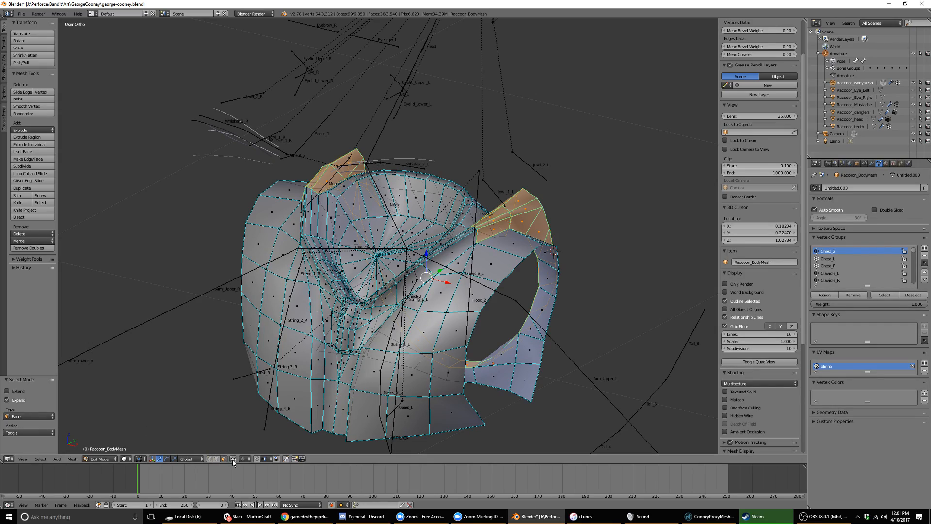
middle_drag(570, 271, 355, 158)
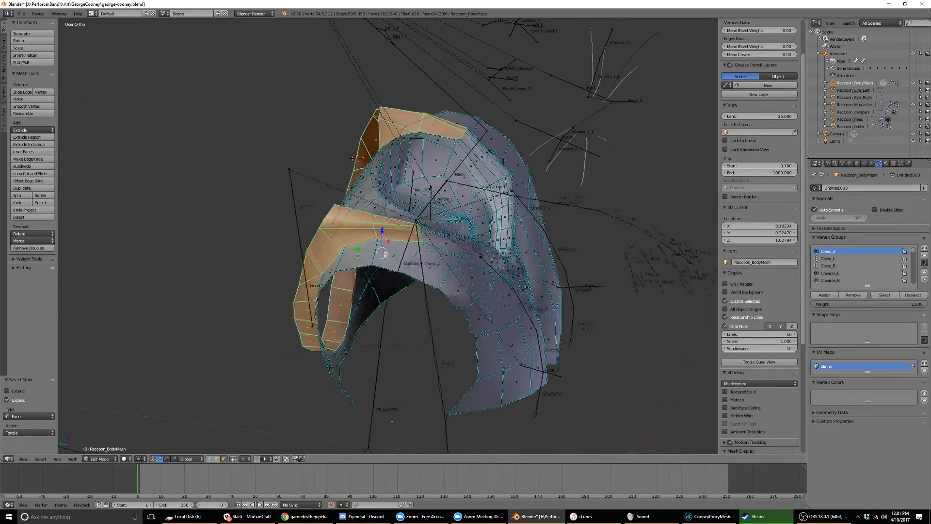
key(h)
middle_drag(417, 194, 459, 224)
Switch to Weight Paint mode, enable vertex selection masking and select all visible vertices of the upper chest in front view.
key(ctrl+Tab)
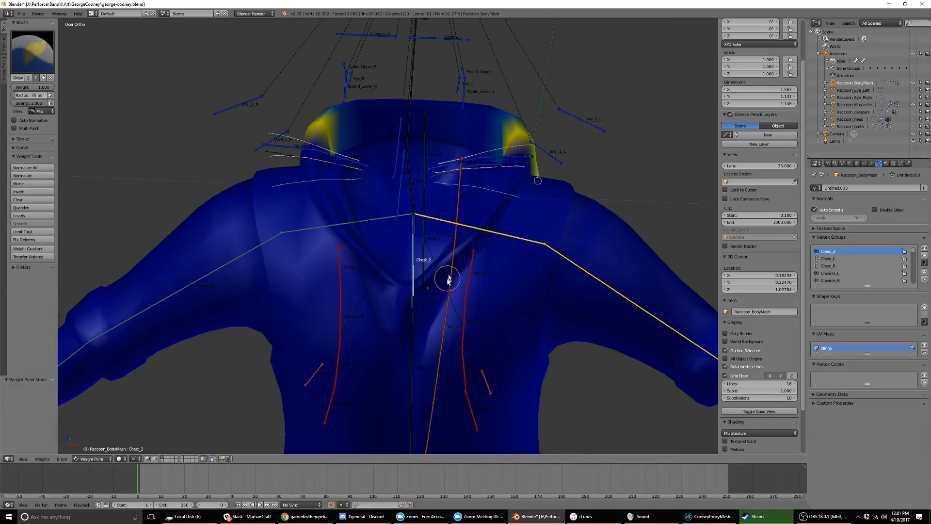
middle_drag(404, 257, 246, 414)
click(154, 459)
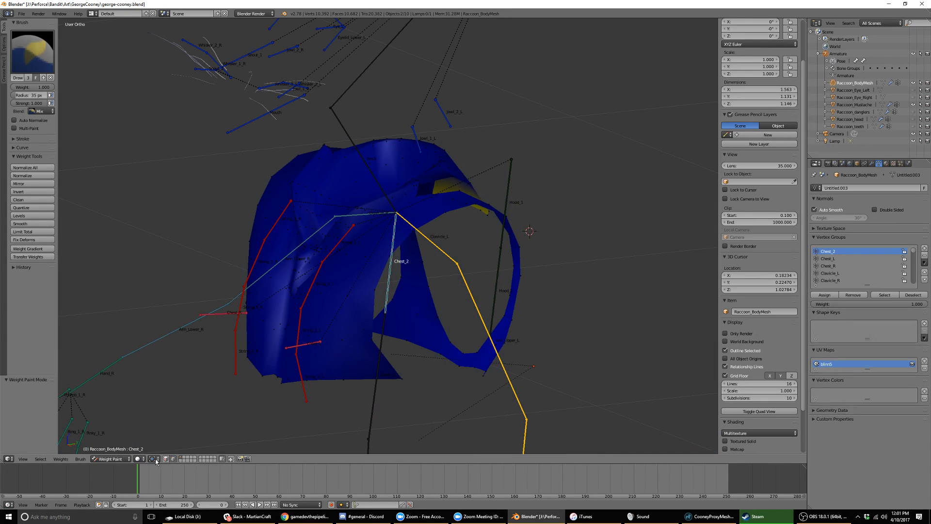
middle_drag(321, 258, 398, 259)
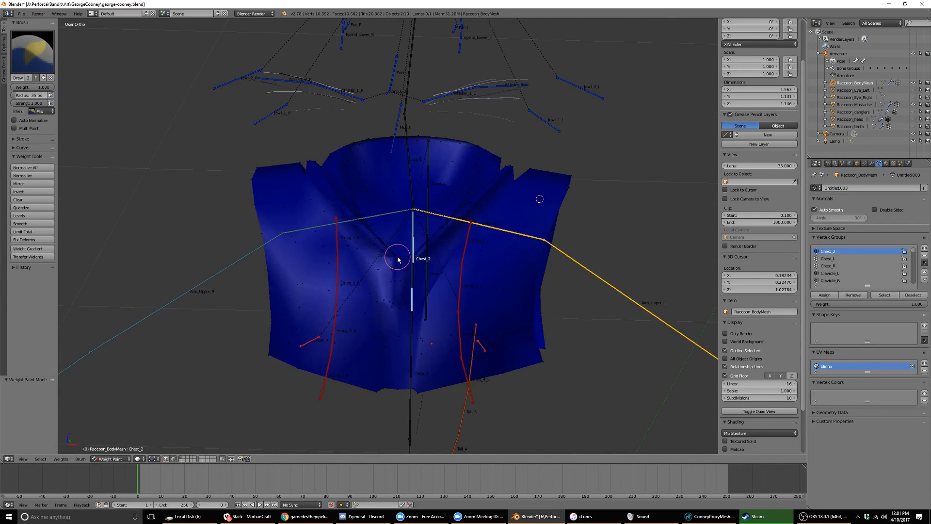
mouse_move(468, 250)
middle_down()
mouse_move(405, 260)
mouse_move(329, 246)
mouse_move(347, 235)
mouse_move(349, 243)
mouse_move(301, 239)
mouse_move(402, 255)
mouse_move(491, 228)
mouse_move(464, 236)
middle_up()
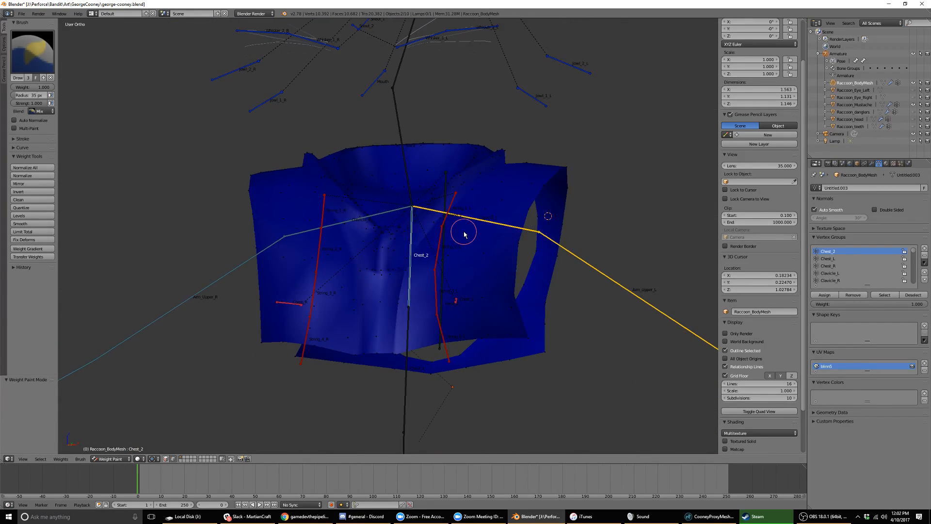
key(KP_1)
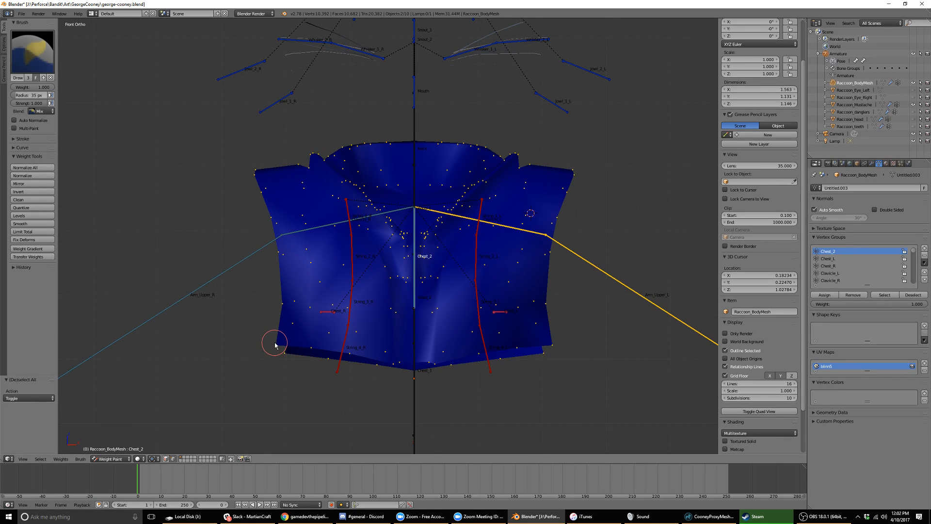
Paint the front of the isolated upper chest with full Chest_2 weight, from the lower hem up to the collarbones.
mouse_move(274, 345)
mouse_down()
mouse_move(410, 364)
mouse_move(247, 358)
mouse_move(397, 367)
mouse_up()
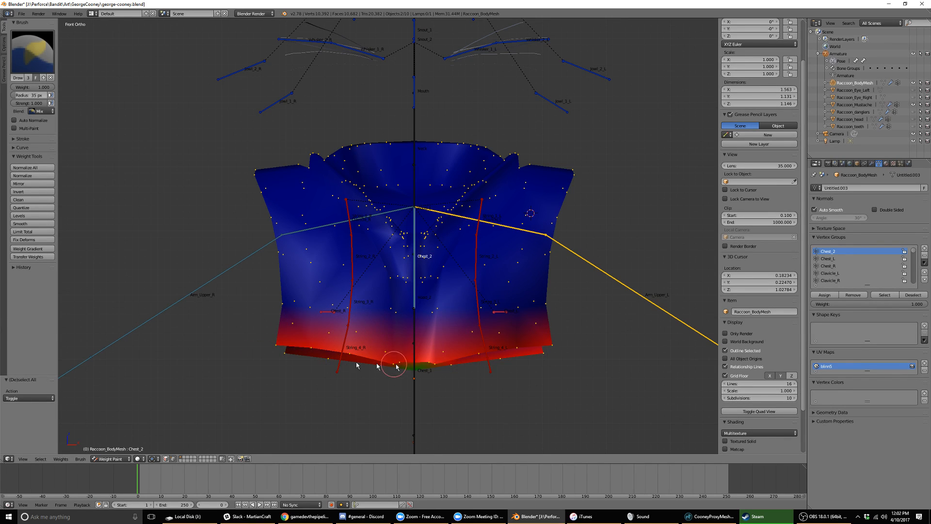
drag(474, 365, 515, 355)
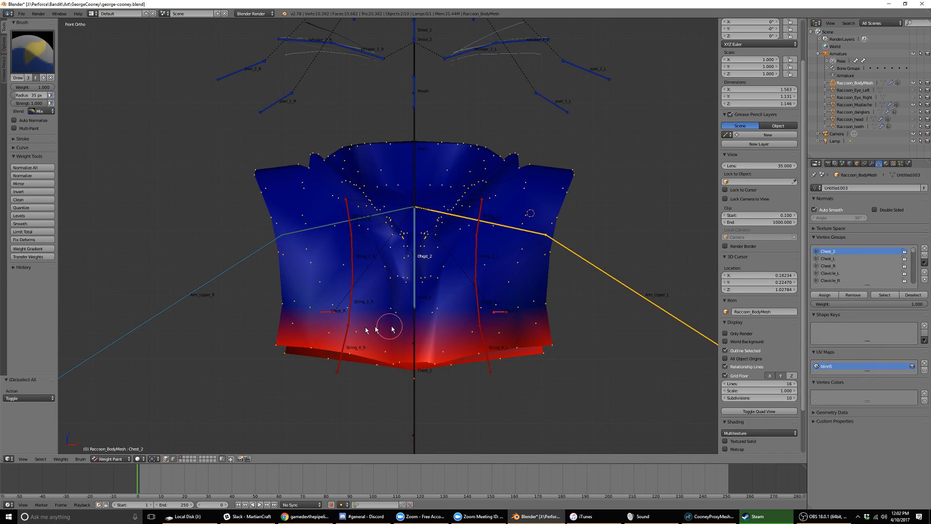
drag(385, 326, 297, 301)
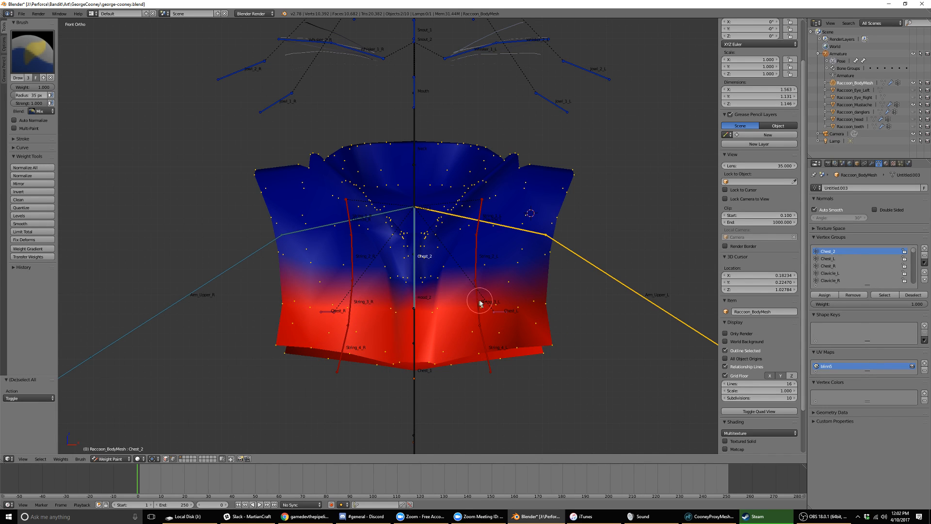
mouse_move(480, 305)
mouse_down()
mouse_move(422, 276)
mouse_move(301, 265)
mouse_move(331, 234)
mouse_move(352, 228)
mouse_move(317, 235)
mouse_move(363, 233)
mouse_move(417, 260)
mouse_move(392, 252)
mouse_up()
mouse_move(491, 259)
middle_down()
mouse_move(443, 256)
mouse_move(490, 262)
middle_up()
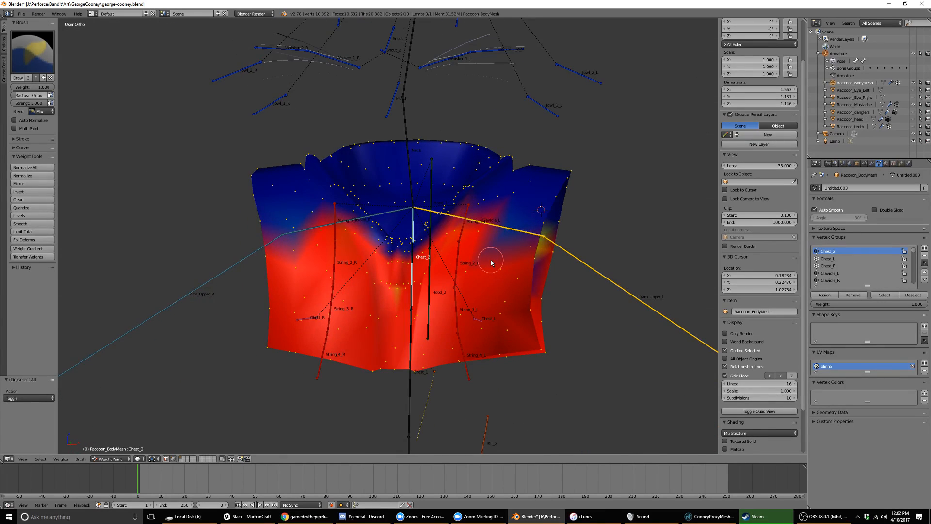
key(KP_1)
mouse_move(355, 225)
mouse_down()
mouse_move(436, 220)
mouse_move(412, 233)
mouse_move(427, 245)
mouse_move(390, 217)
mouse_move(304, 224)
mouse_up()
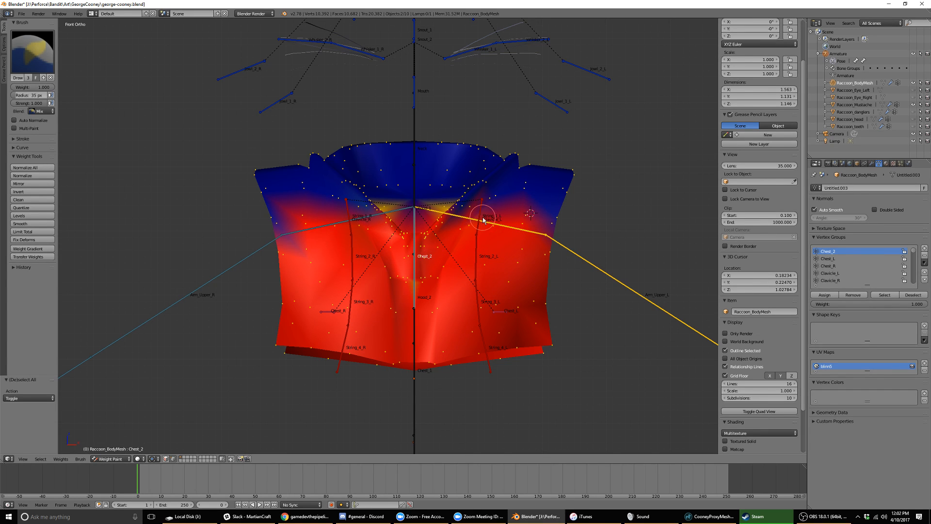
Paint full Chest_2 weight along the armhole edges and upper back, smooth the group's weights and deselect all vertices.
middle_drag(513, 226, 431, 276)
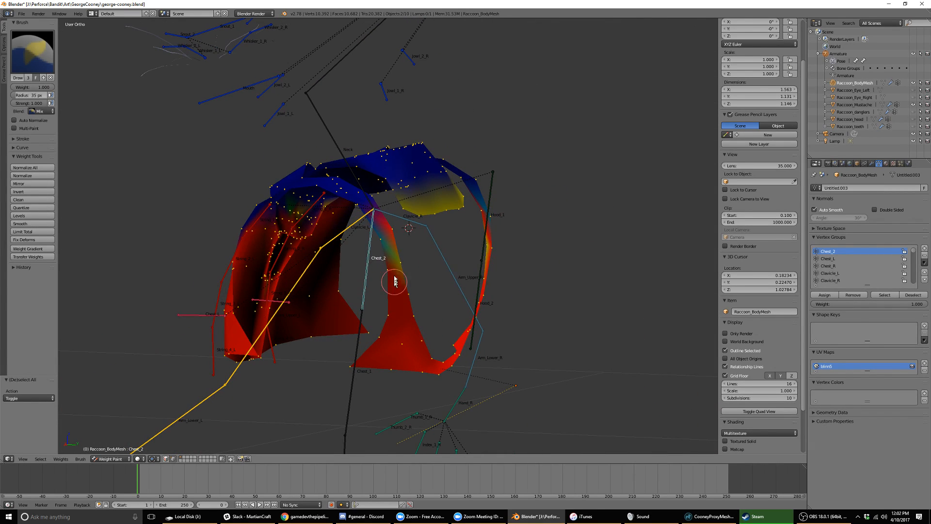
drag(393, 245, 384, 239)
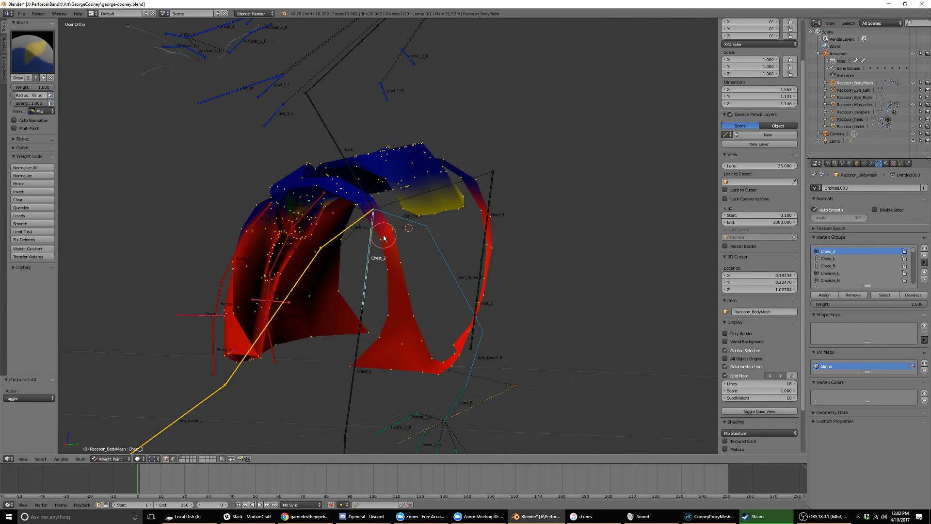
mouse_move(420, 232)
middle_down()
mouse_move(434, 249)
mouse_move(421, 248)
middle_up()
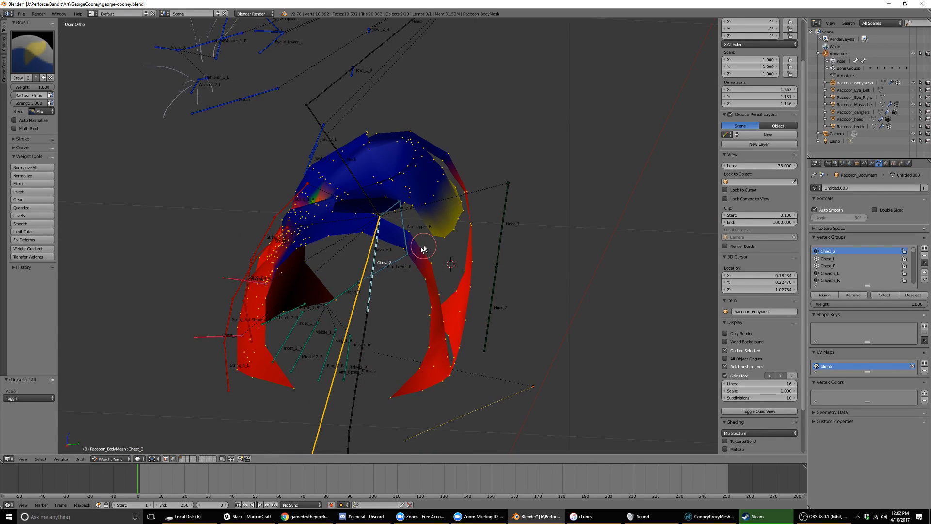
key(KP_3)
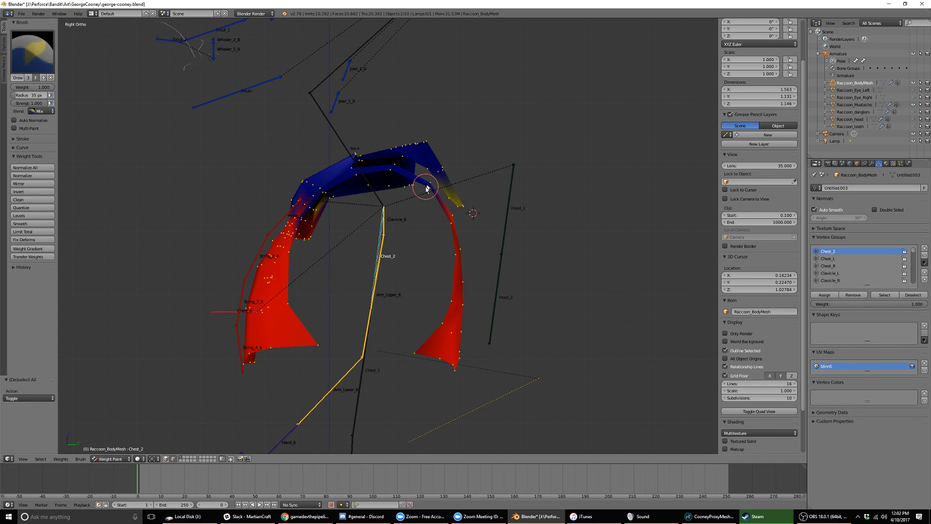
mouse_move(427, 190)
mouse_down()
mouse_move(441, 167)
mouse_move(431, 181)
mouse_up()
middle_drag(429, 192, 450, 285)
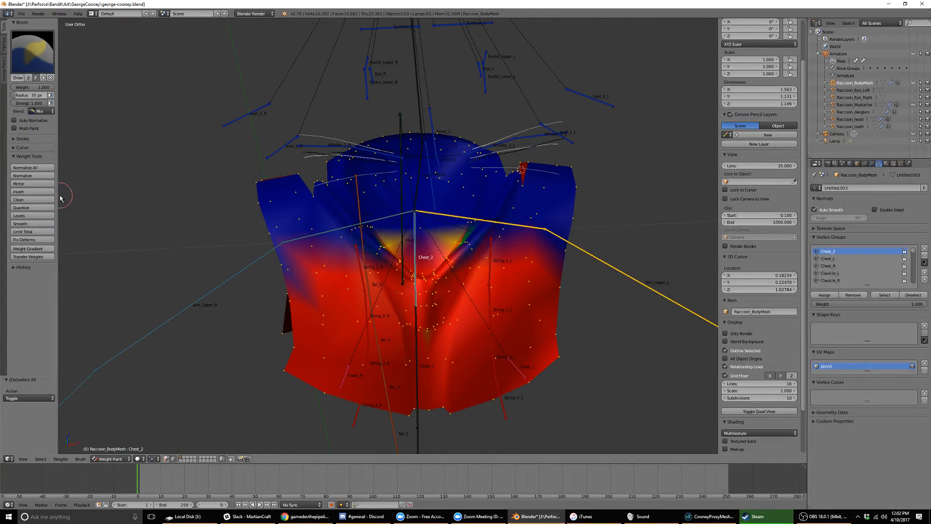
click(33, 223)
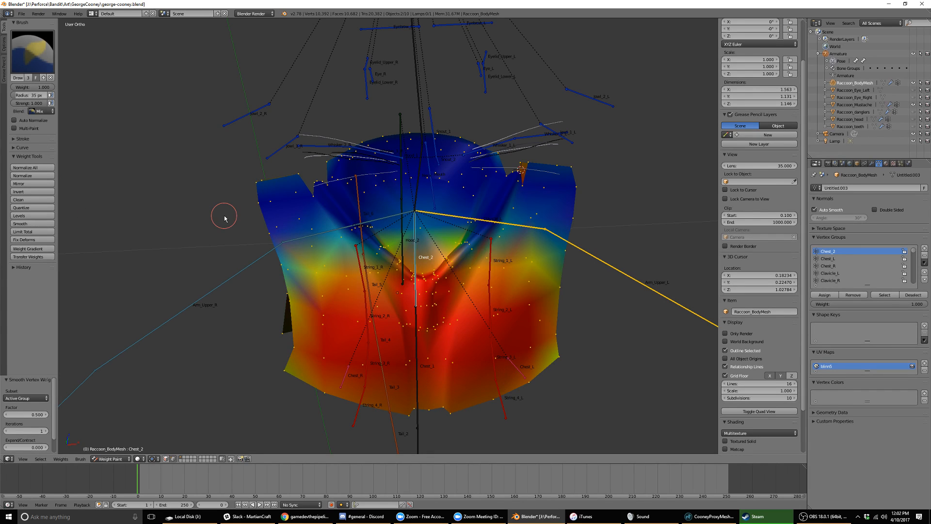
key(a)
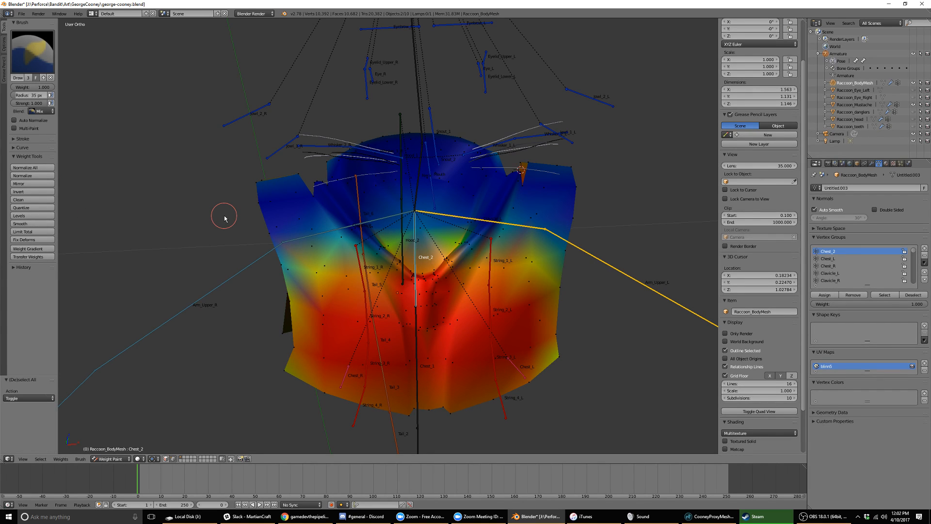
Make the Neck bone active for weight painting by turning vertex masking off for the bone selection and back on.
mouse_move(453, 207)
middle_down()
mouse_move(439, 183)
mouse_move(413, 169)
middle_up()
right_click(406, 168)
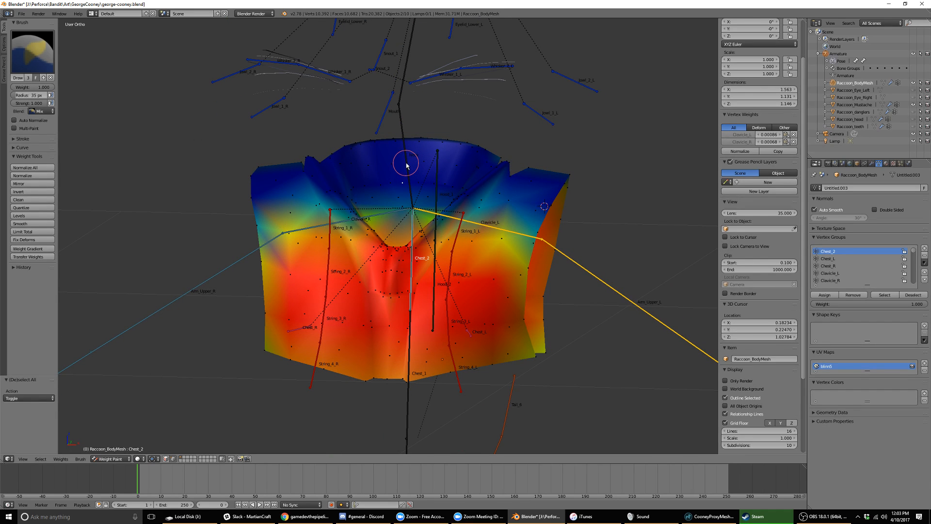
right_click(406, 166)
click(172, 458)
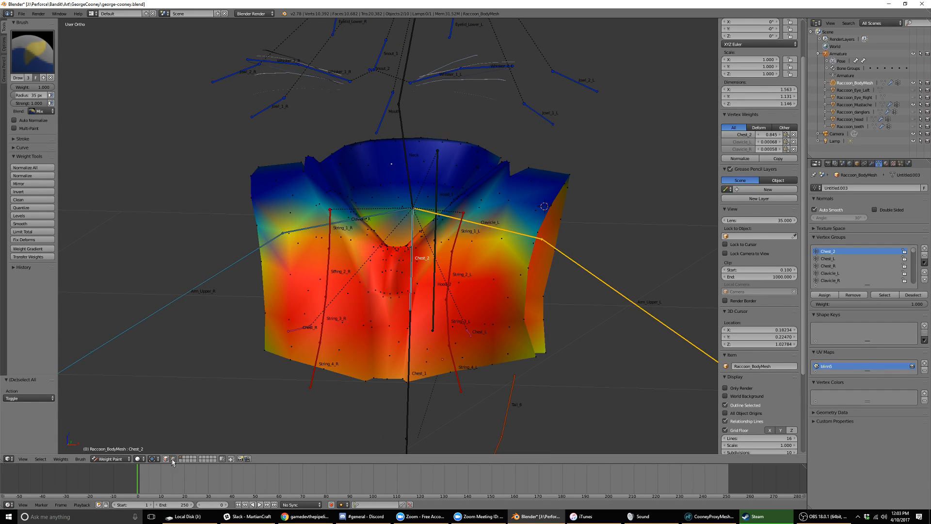
right_click(407, 166)
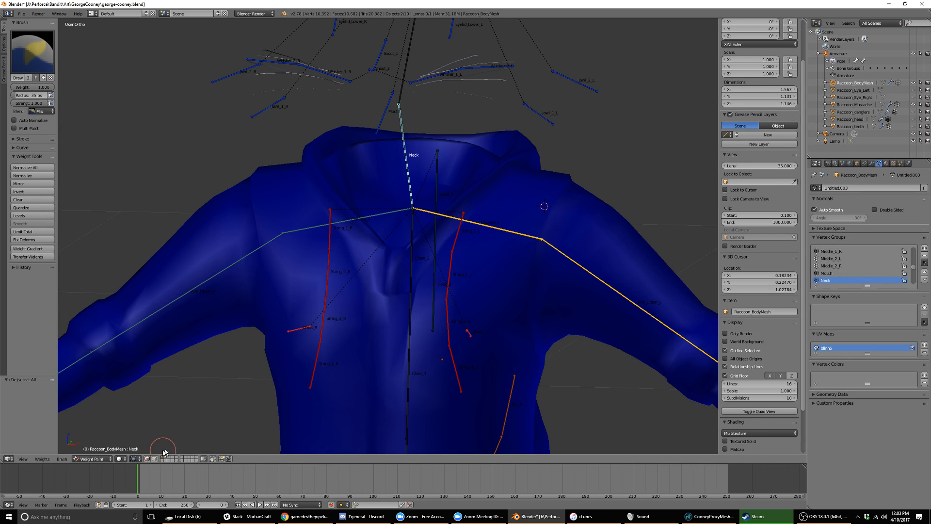
click(154, 459)
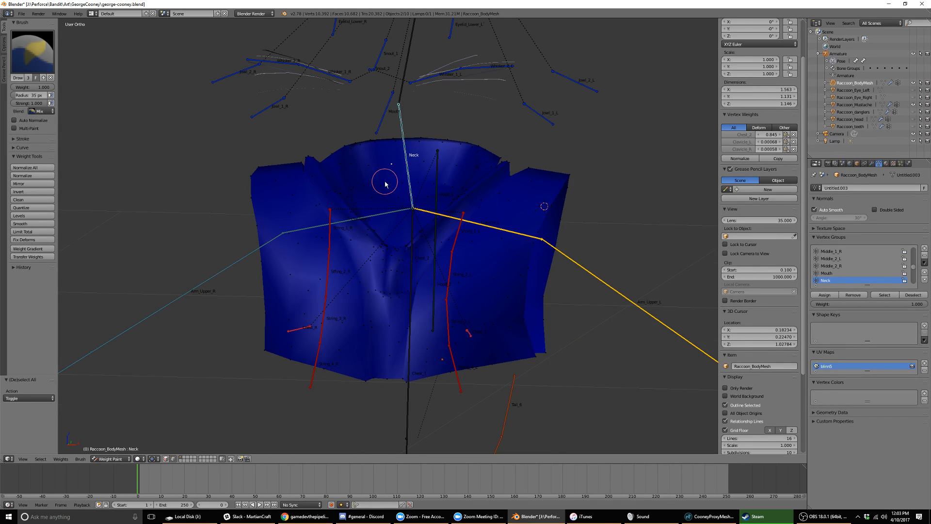
Select all visible vertices and paint full Neck weight across the upper rim of the neck opening in front view.
middle_drag(385, 181, 401, 178)
key(KP_0)
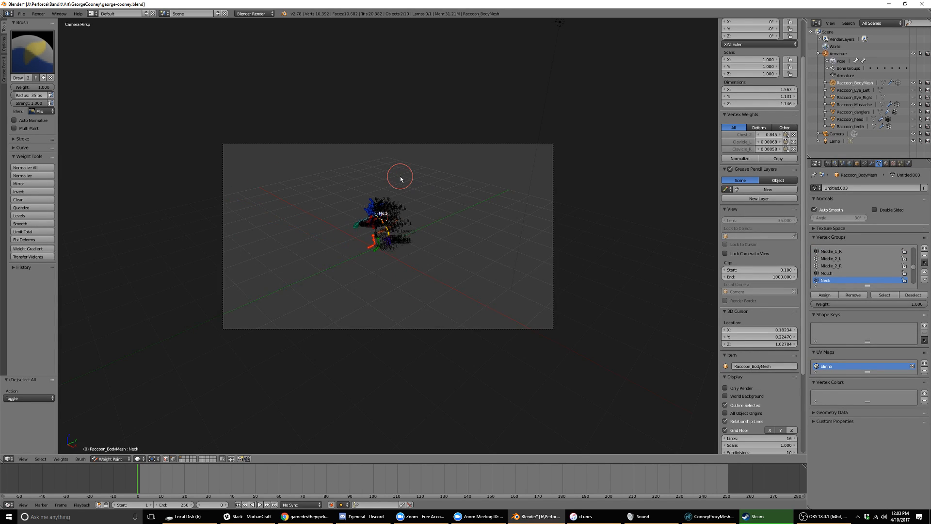
key(KP_1)
scroll(482, 146, up, 2)
middle_drag(482, 146, 495, 189)
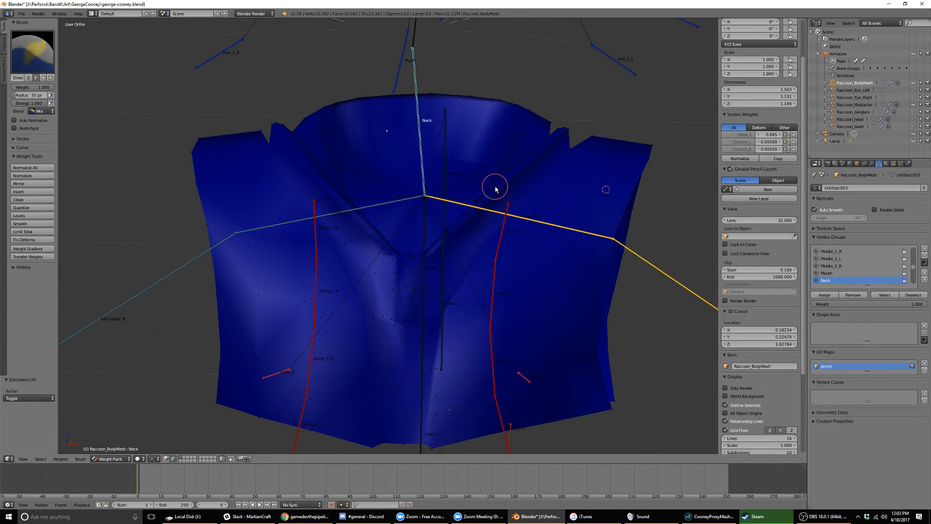
key(KP_1)
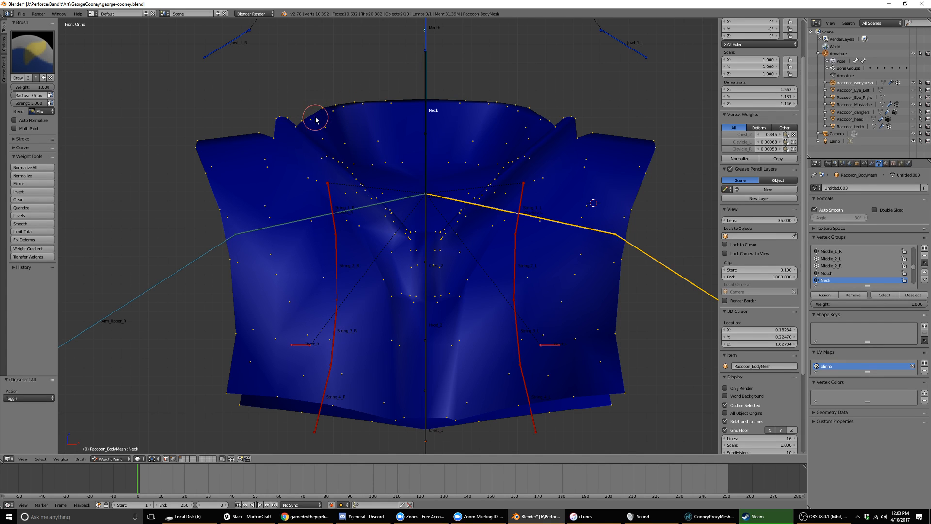
mouse_move(315, 120)
mouse_down()
mouse_move(339, 99)
mouse_move(447, 97)
mouse_move(515, 107)
mouse_move(524, 130)
mouse_up()
key(ctrl+KP_1)
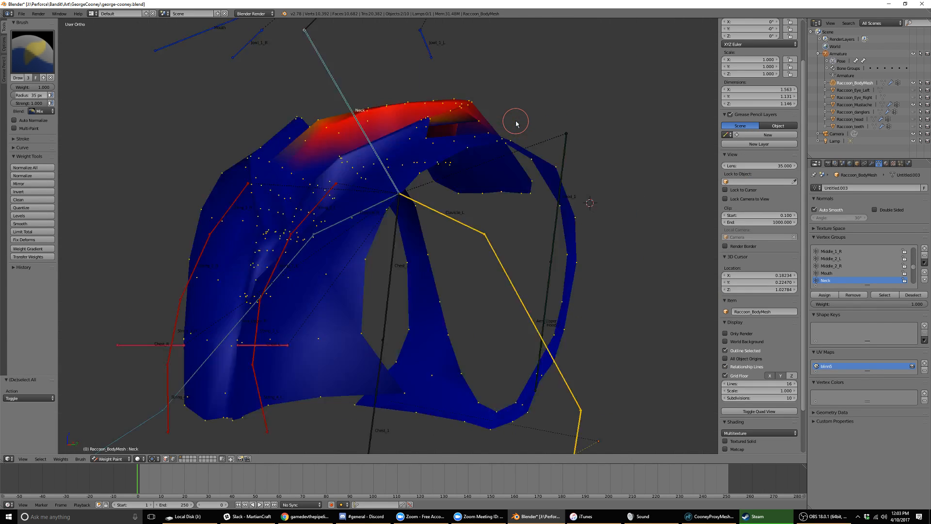
Extend the Neck weight over the sides of the neck opening and smooth the group's weights.
mouse_move(245, 112)
middle_down()
mouse_move(359, 133)
mouse_move(453, 104)
mouse_move(485, 116)
middle_up()
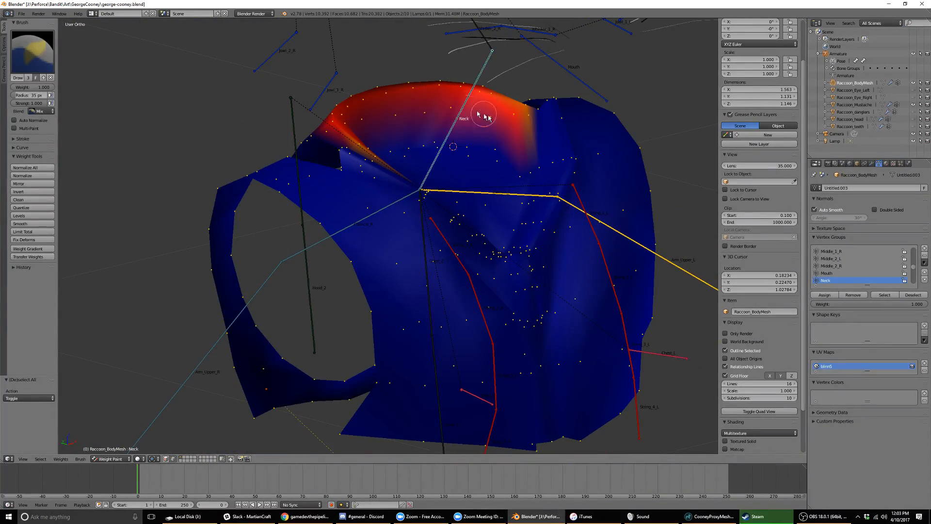
click(532, 164)
click(533, 167)
mouse_move(534, 171)
middle_down()
mouse_move(492, 177)
mouse_move(454, 150)
mouse_move(397, 142)
mouse_move(364, 166)
mouse_move(494, 162)
mouse_move(409, 151)
mouse_move(504, 167)
mouse_move(485, 169)
middle_up()
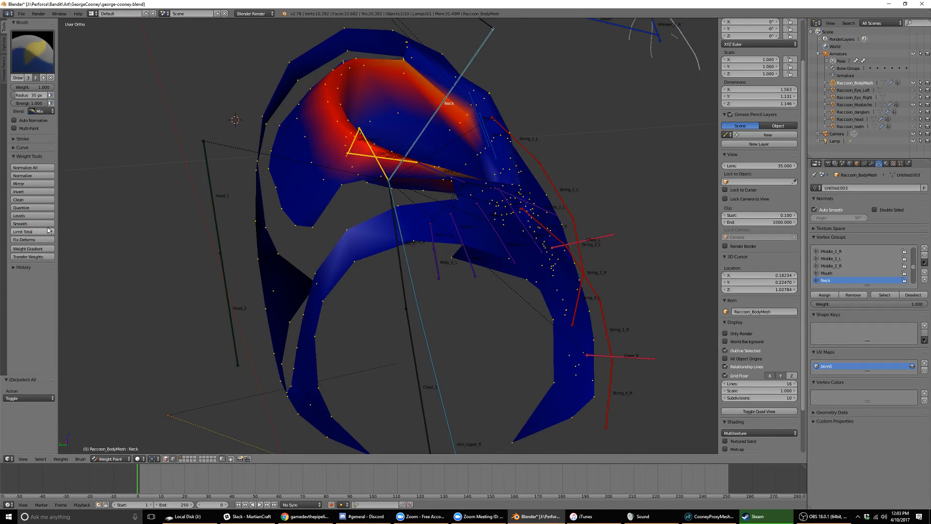
click(19, 224)
Reveal the whole body mesh in Edit Mode, deselect everything, and return to Weight Paint mode with vertex masking off.
mouse_move(592, 174)
middle_down()
mouse_move(551, 213)
mouse_move(524, 197)
middle_up()
key(Tab)
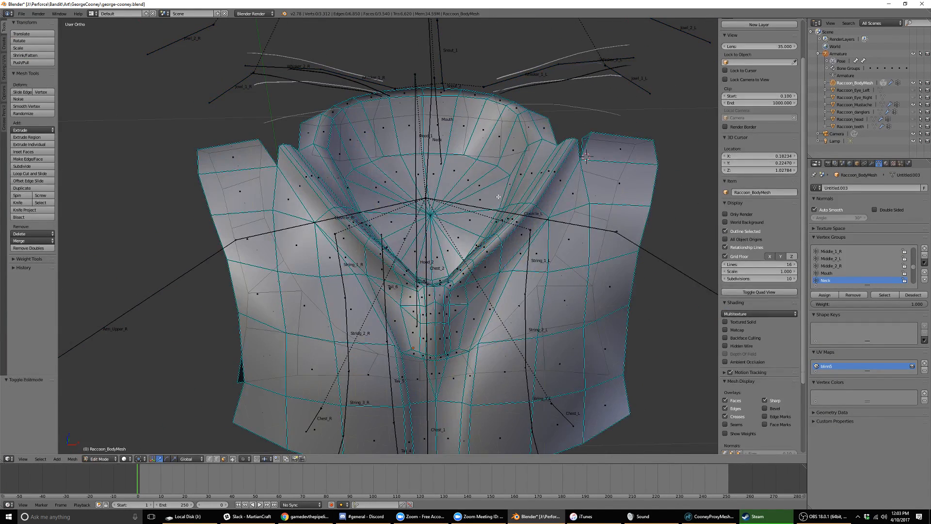
key(alt+h)
scroll(498, 197, down, 4)
key(a)
middle_drag(553, 196, 508, 198)
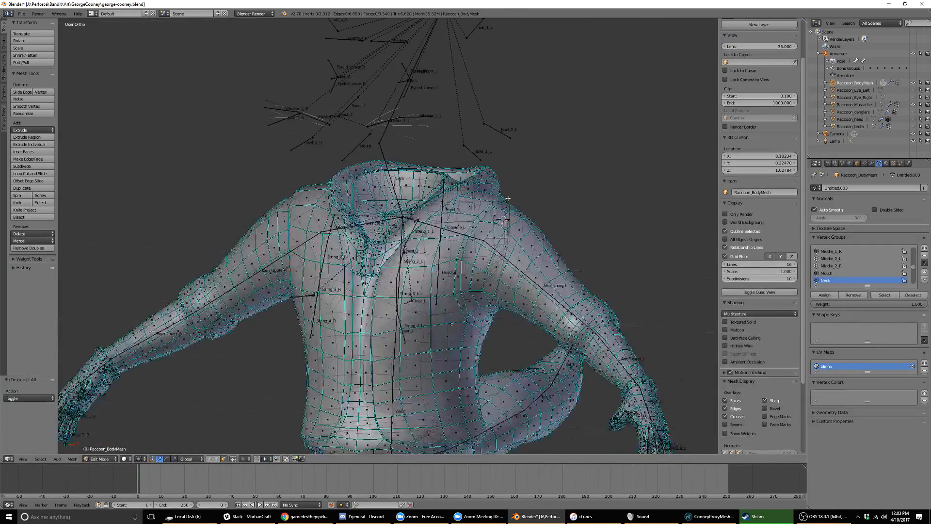
key(Tab)
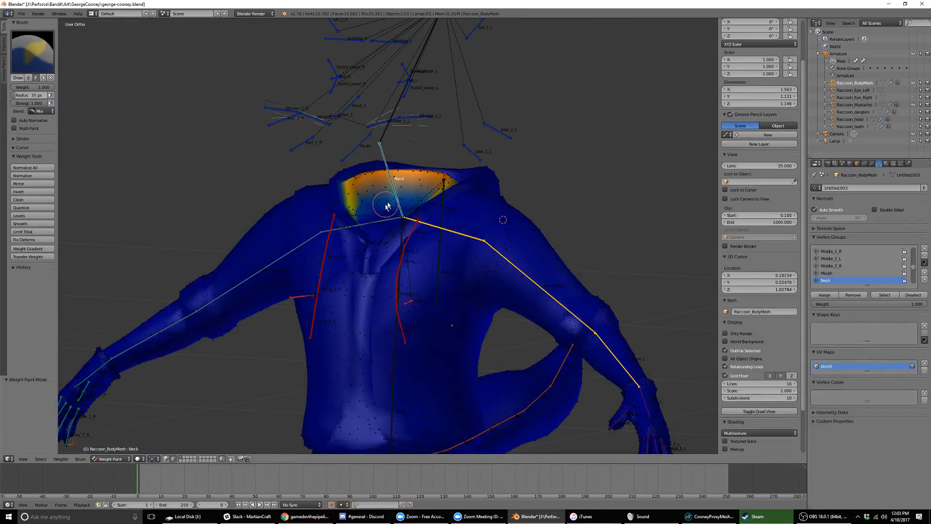
click(173, 459)
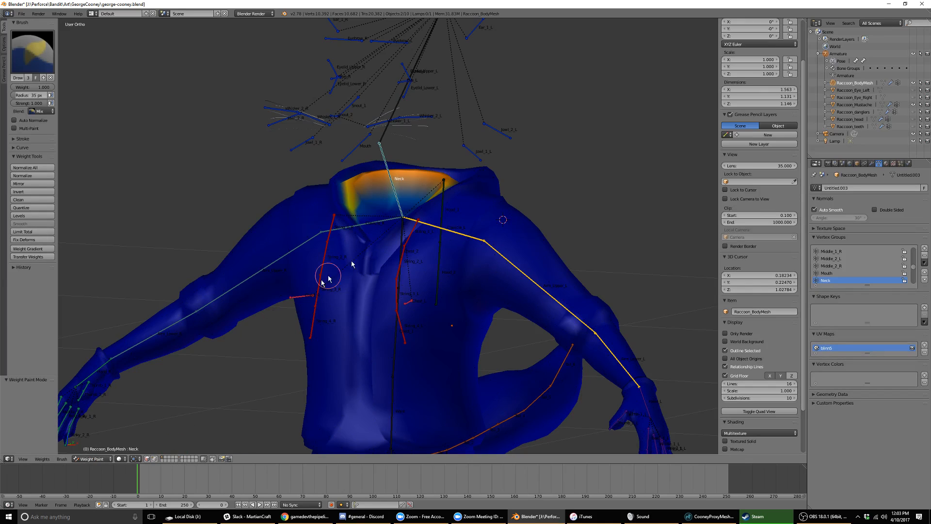
Test how the mesh deforms by rotating the Neck and Clavicle_L bones, cancelling each rotation.
key(r)
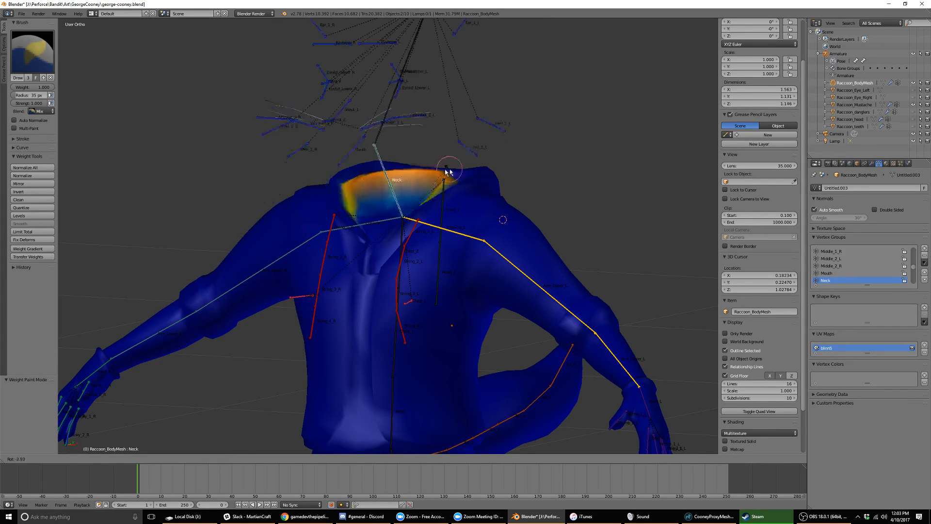
right_click(454, 188)
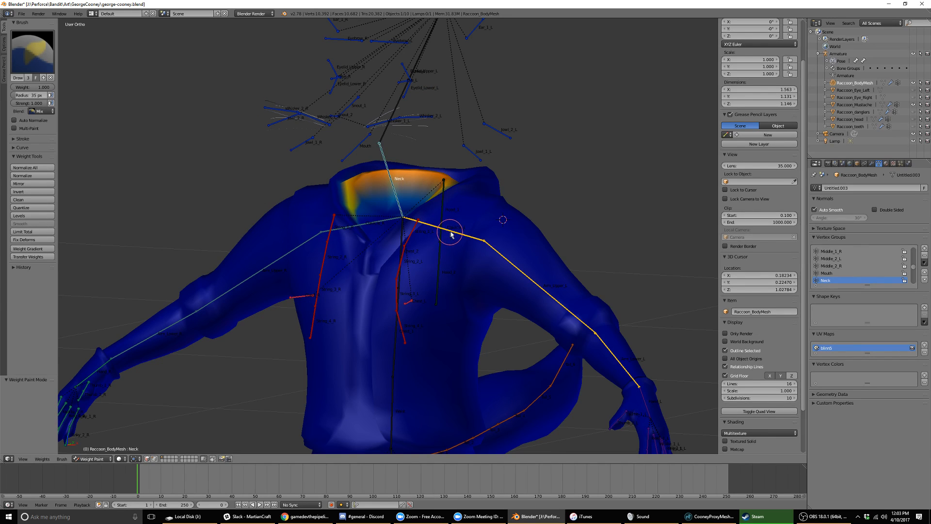
ctrl+right_click(450, 234)
key(r)
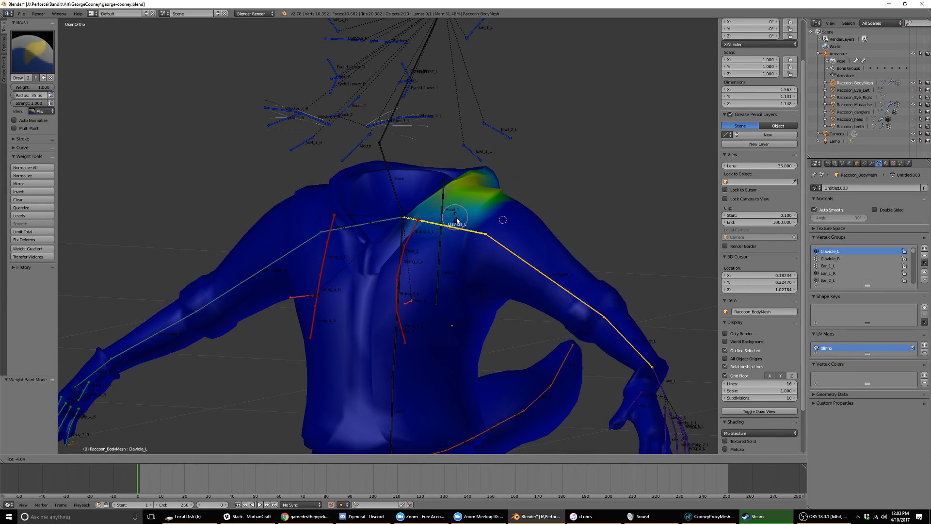
right_click(457, 220)
Test the left shoulder's deformation by rotating the Arm_Upper_L bone, cancelling the rotation.
ctrl+right_click(495, 242)
key(r)
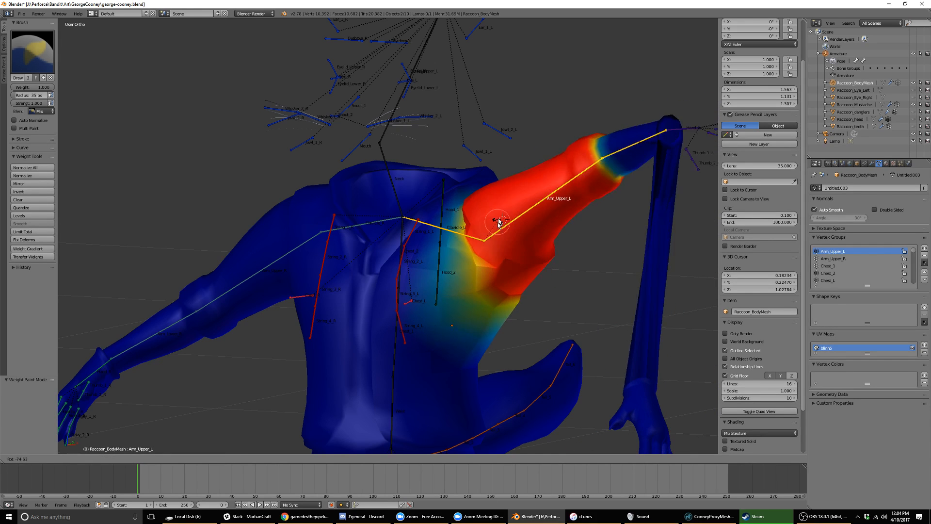
right_click(504, 213)
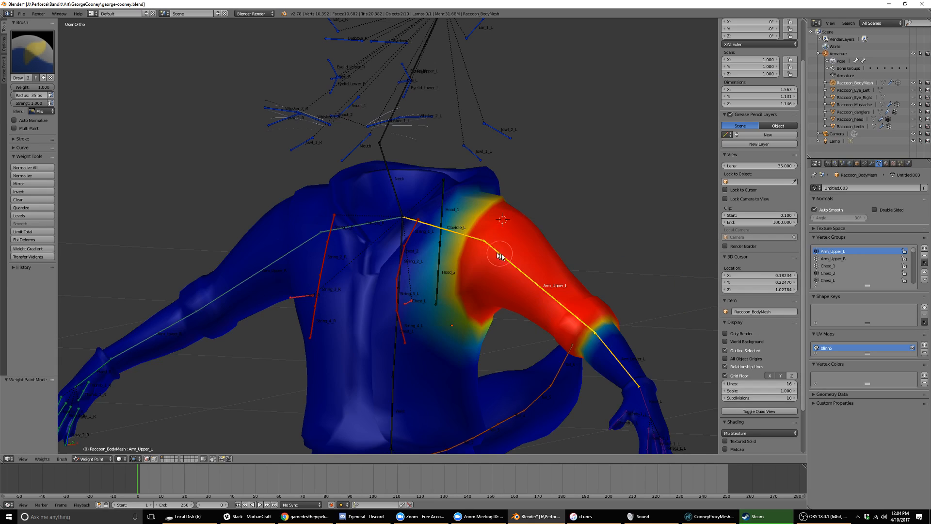
scroll(524, 262, down, 3)
scroll(538, 252, up, 3)
Test the left elbow and wrist deformation by rotating Arm_Lower_L, cancel the rotation, and check the body from the front.
ctrl+right_click(550, 268)
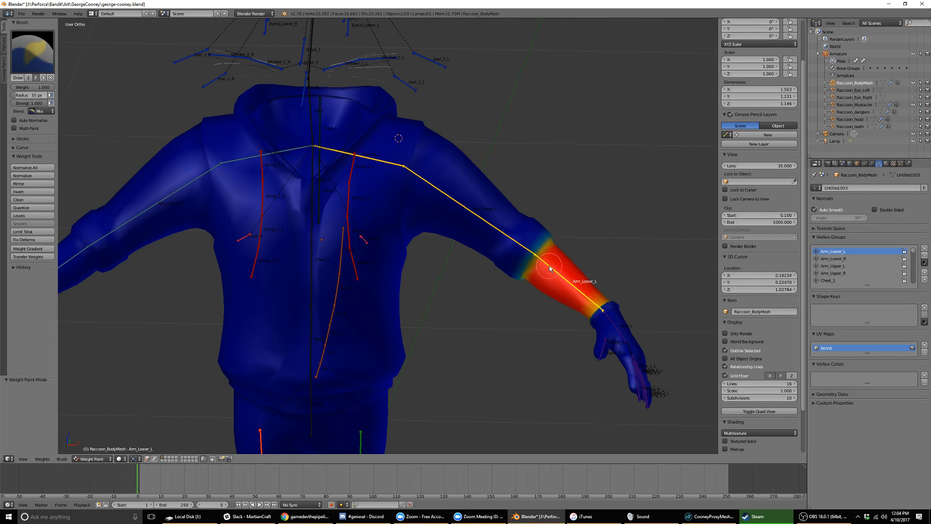
key(r)
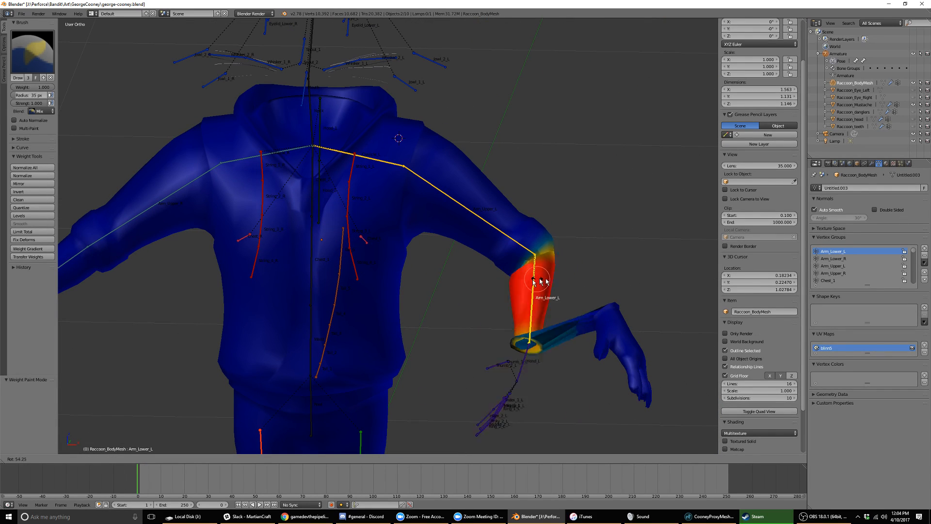
right_click(542, 283)
middle_drag(572, 252, 494, 245)
scroll(426, 242, down, 5)
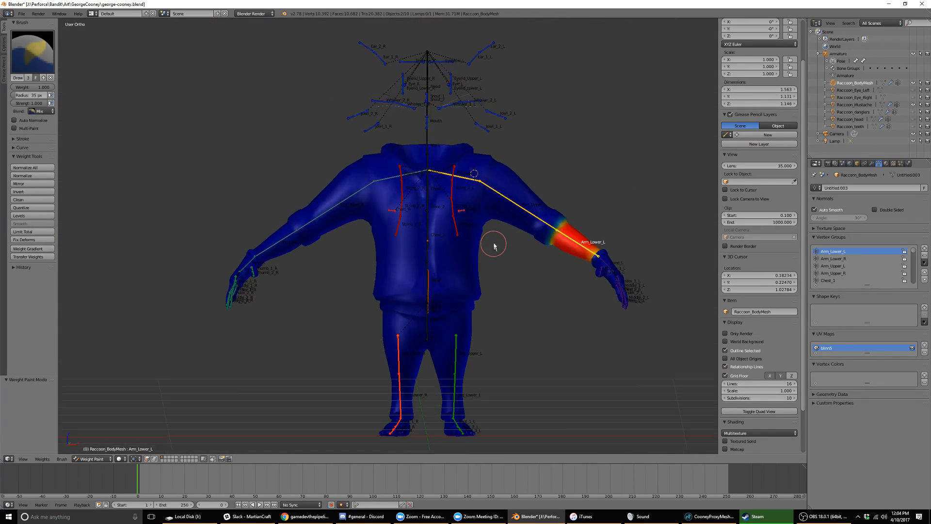
key(KP_1)
scroll(466, 261, up, 2)
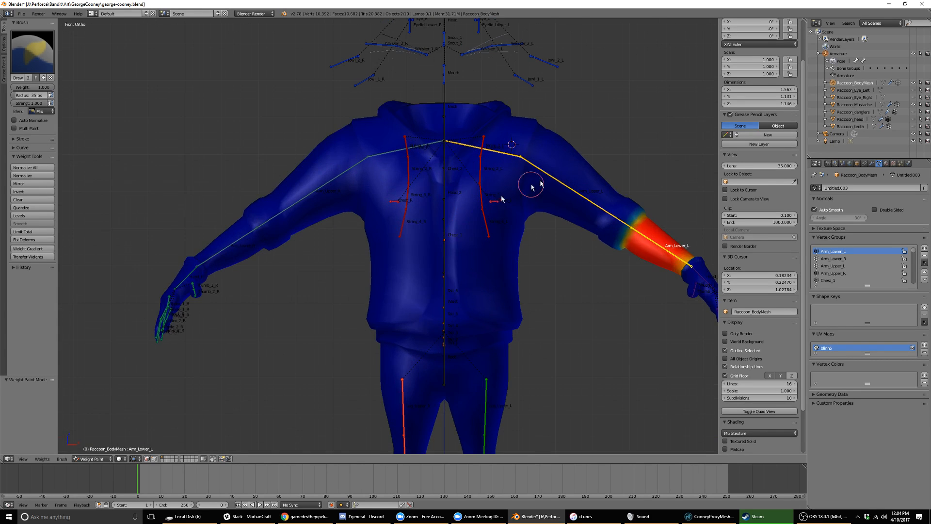
Check the raccoon body from several angles and save the scene over the existing george-cooney.blend.
middle_drag(531, 185, 489, 198)
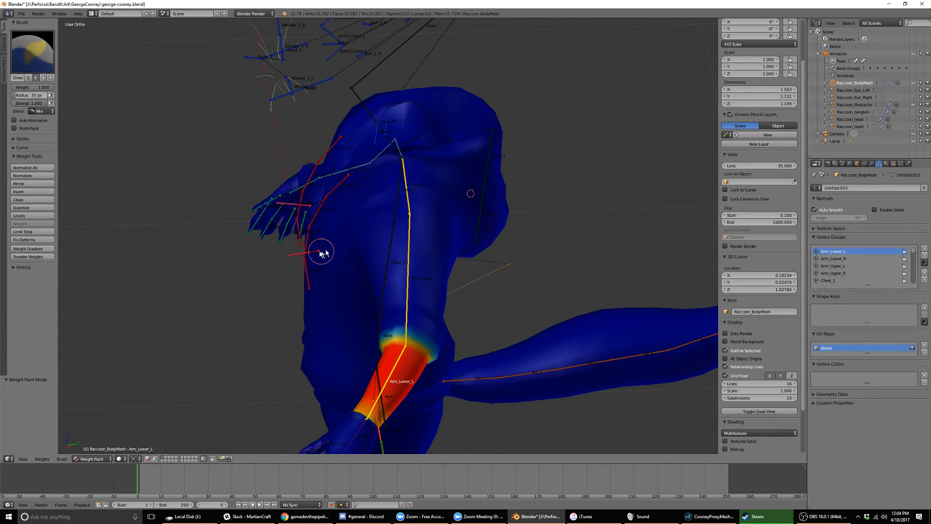
middle_drag(243, 231, 333, 237)
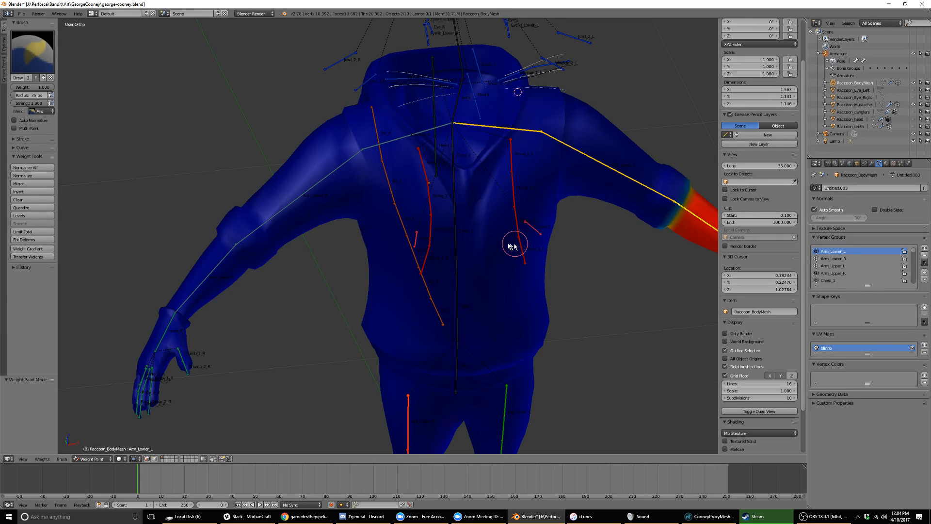
middle_drag(515, 243, 444, 210)
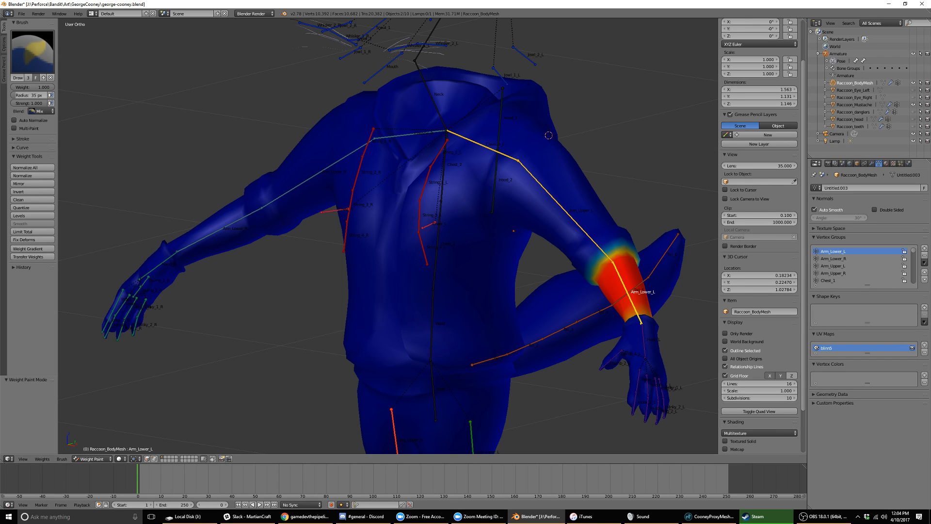
middle_drag(447, 252, 521, 233)
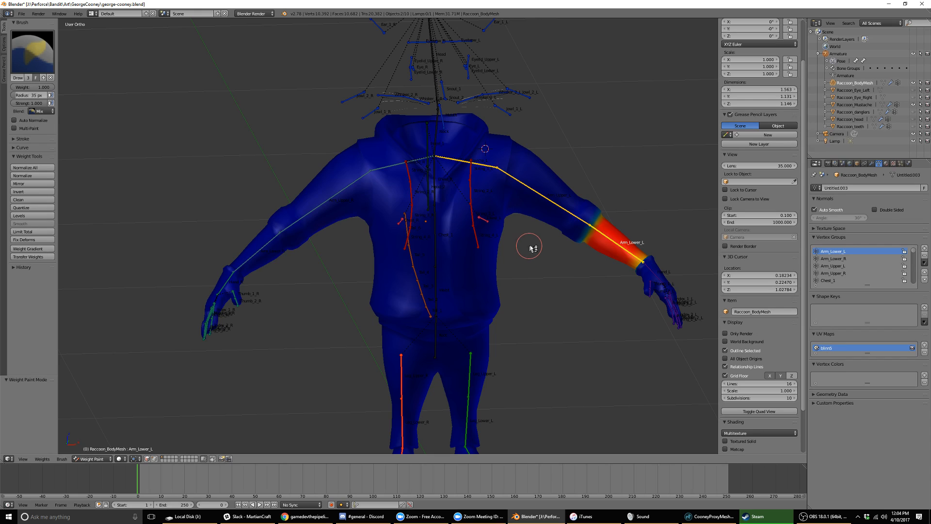
shift+middle_drag(543, 236, 505, 226)
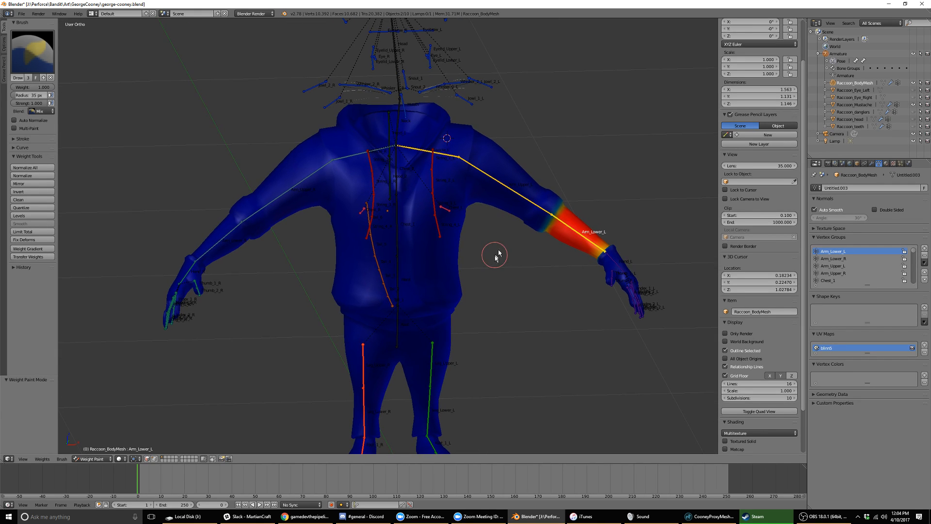
key(ctrl+s)
click(495, 252)
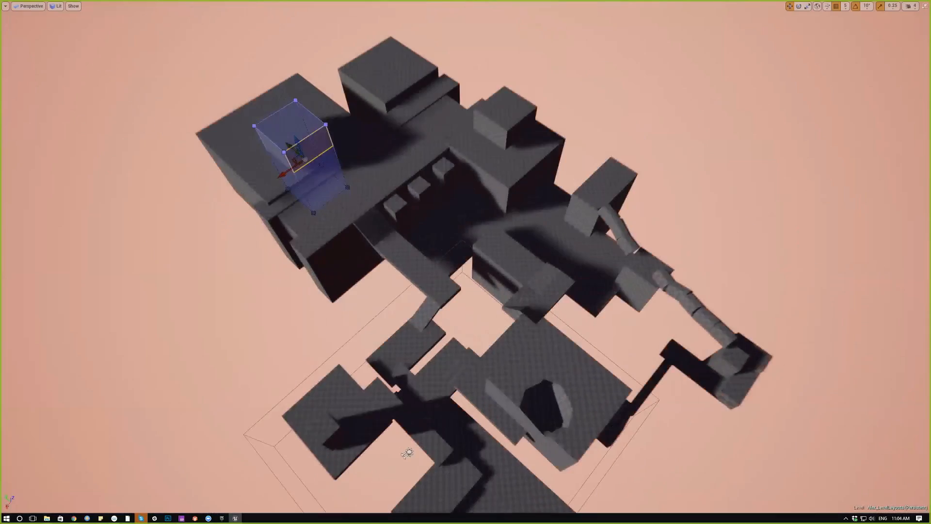
In Unreal Editor, inspect the blockout level by selecting the long thin wall brush and the box brush on the raised platform.
click(369, 259)
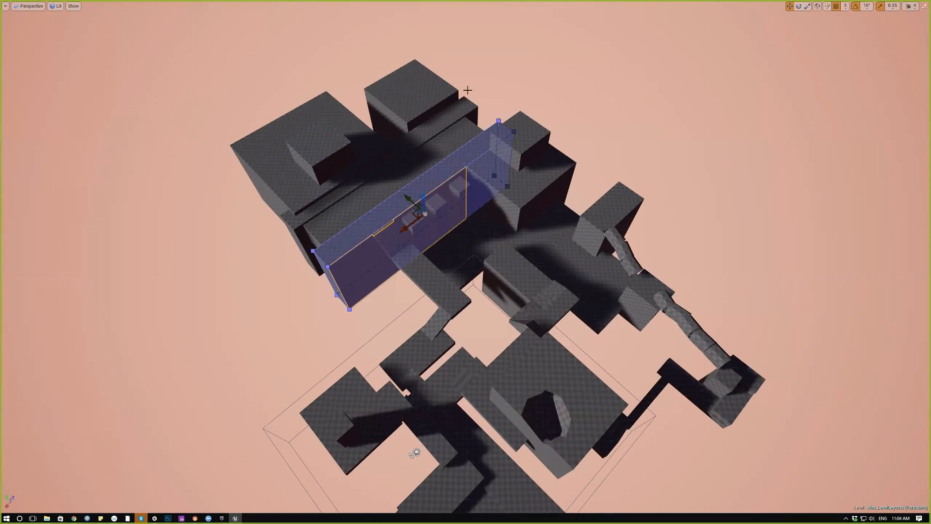
key(w)
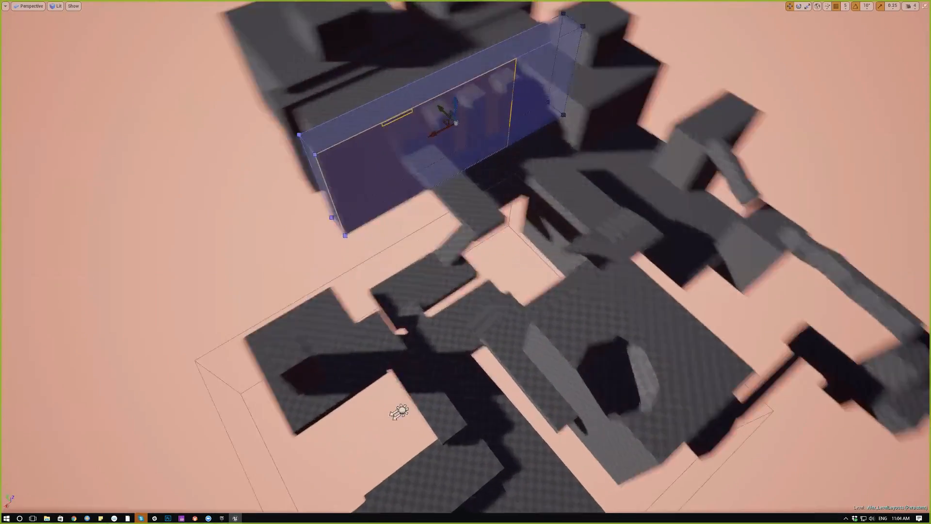
key(w)
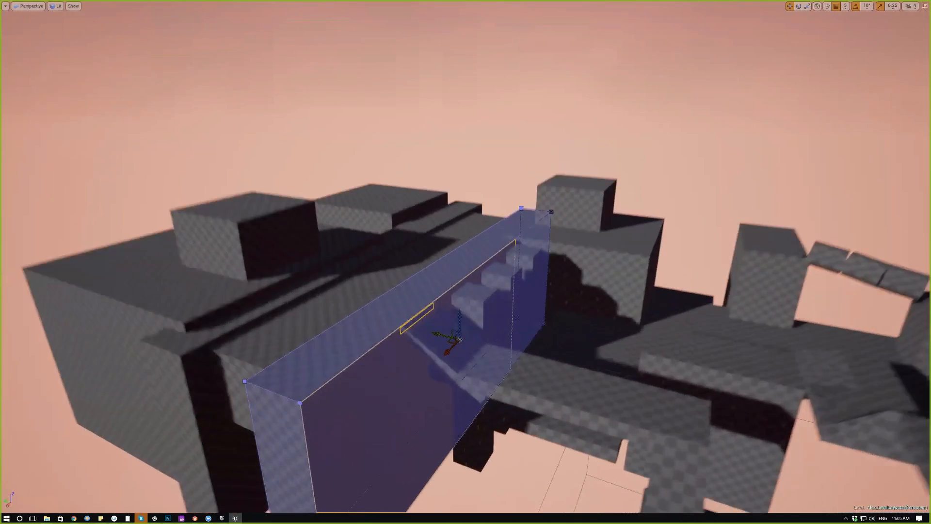
key(w)
click(232, 165)
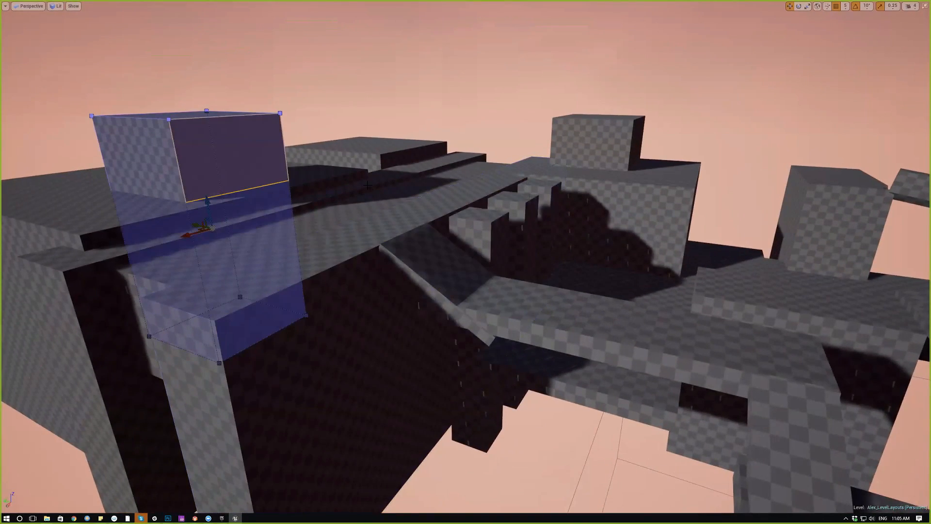
Try selecting the side face of the platform's box brush, undo that selection, and deselect the box.
key(a)
click(160, 136)
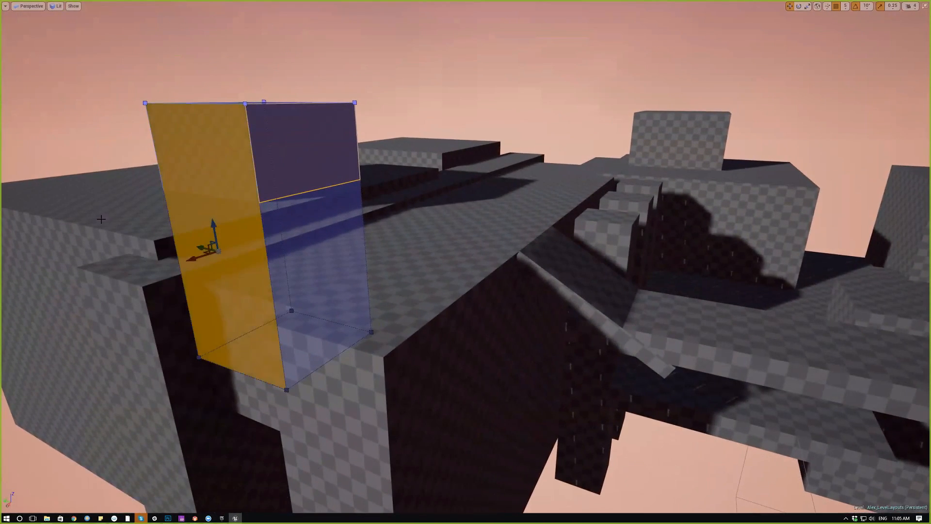
click(101, 219)
key(ctrl+z)
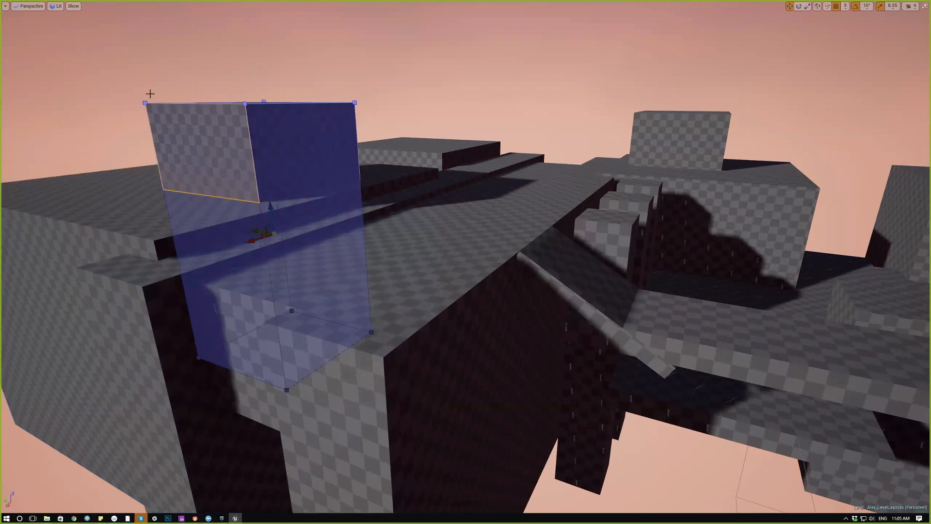
click(221, 138)
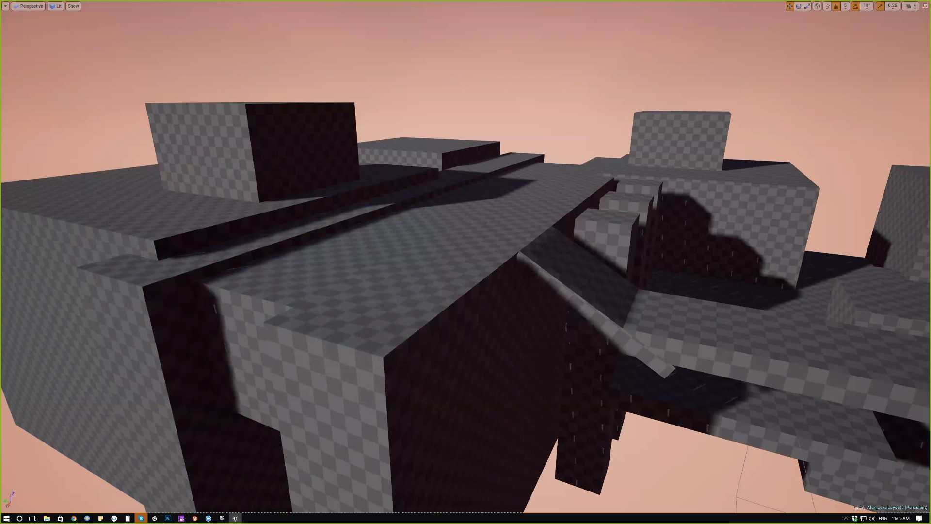
Examine the long upper walkway along its length, including the large box and the smaller blocks beside it.
right_drag(408, 338, 421, 334)
key(a)
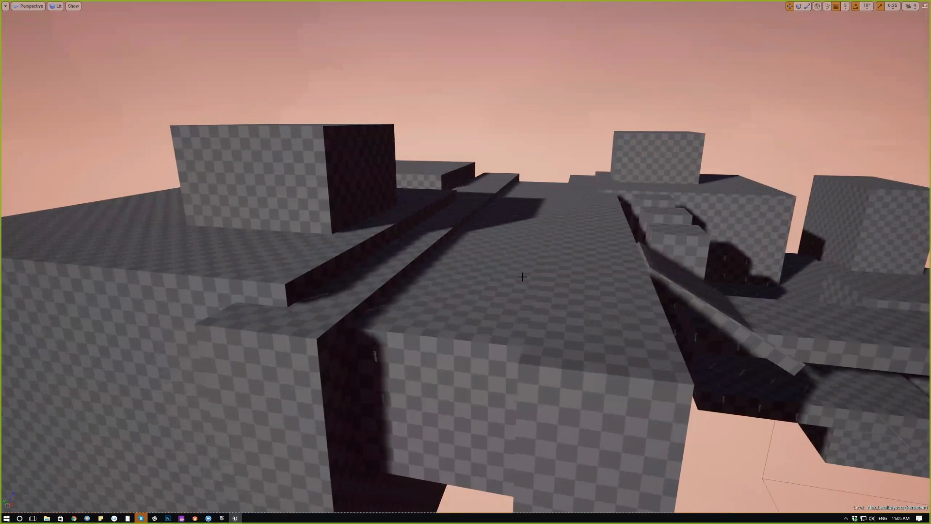
key(w)
right_drag(471, 341, 475, 341)
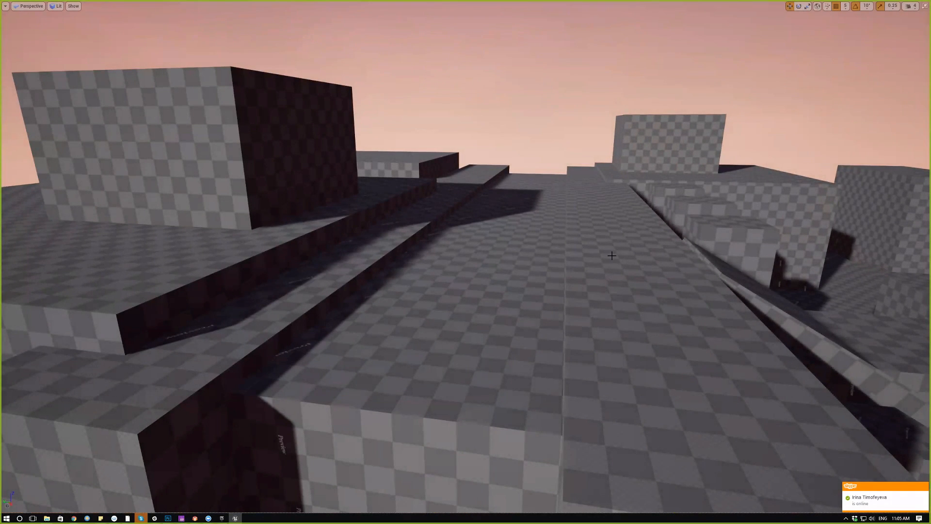
key(d)
mouse_move(612, 256)
right_down()
mouse_move(594, 243)
mouse_move(617, 263)
right_up()
key(w)
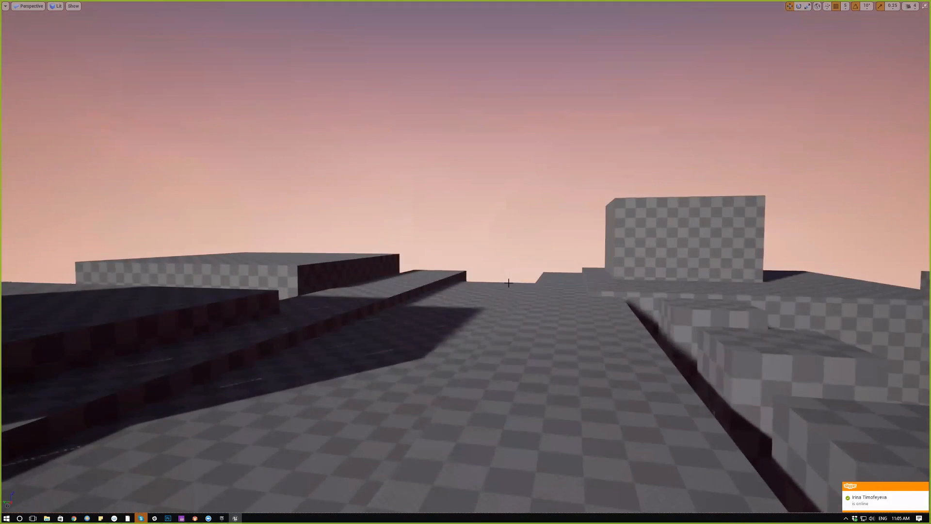
right_drag(508, 282, 402, 272)
key(w)
key(d)
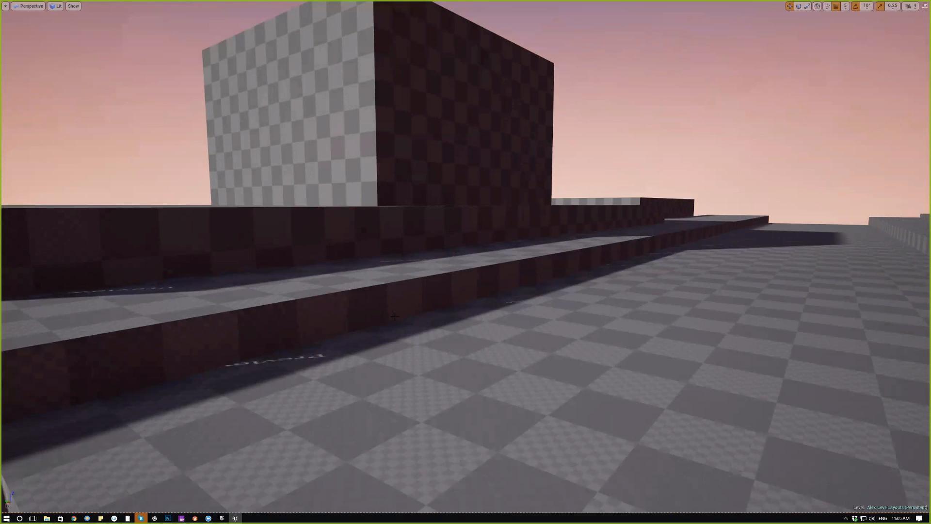
Examine the height and depth of the two low ledges beside the large box from near ground level.
middle_drag(348, 241, 401, 241)
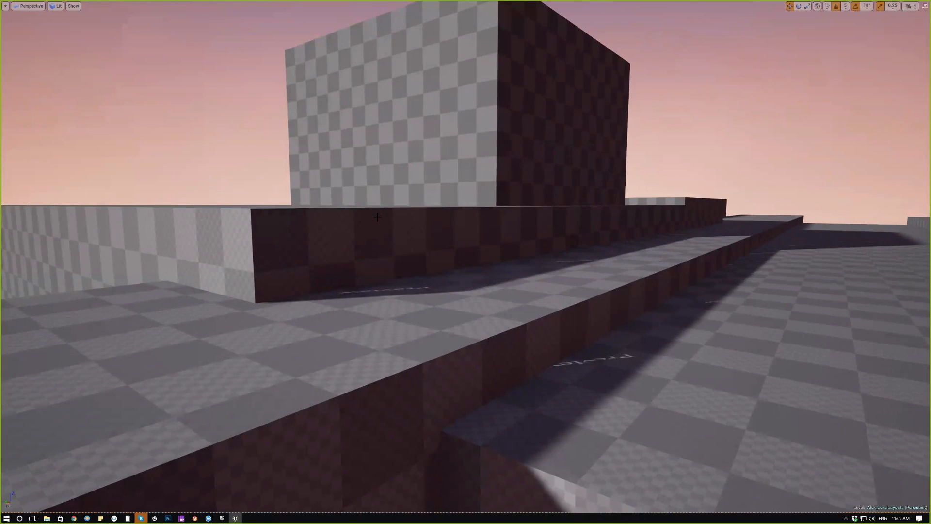
mouse_move(420, 236)
right_down()
mouse_move(432, 240)
mouse_move(420, 236)
right_up()
right_drag(513, 273, 524, 271)
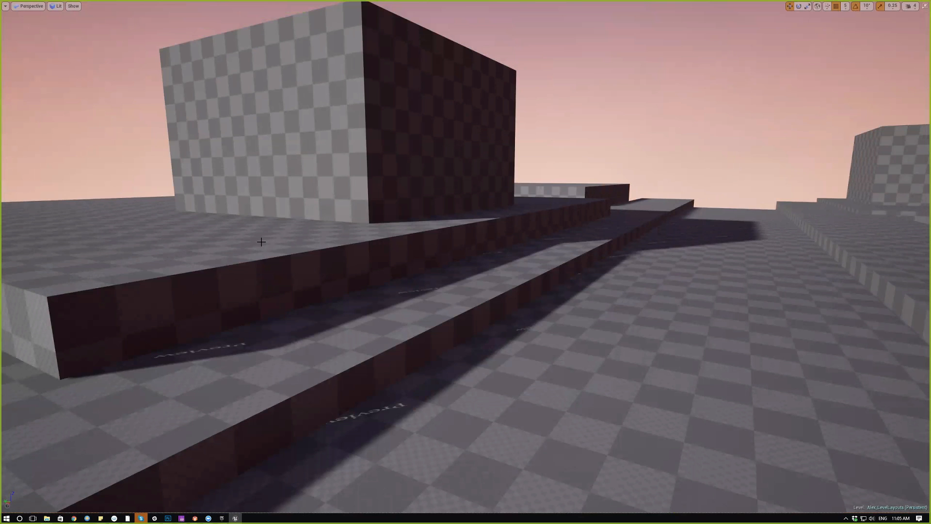
mouse_move(657, 362)
right_down()
mouse_move(662, 355)
mouse_move(657, 362)
right_up()
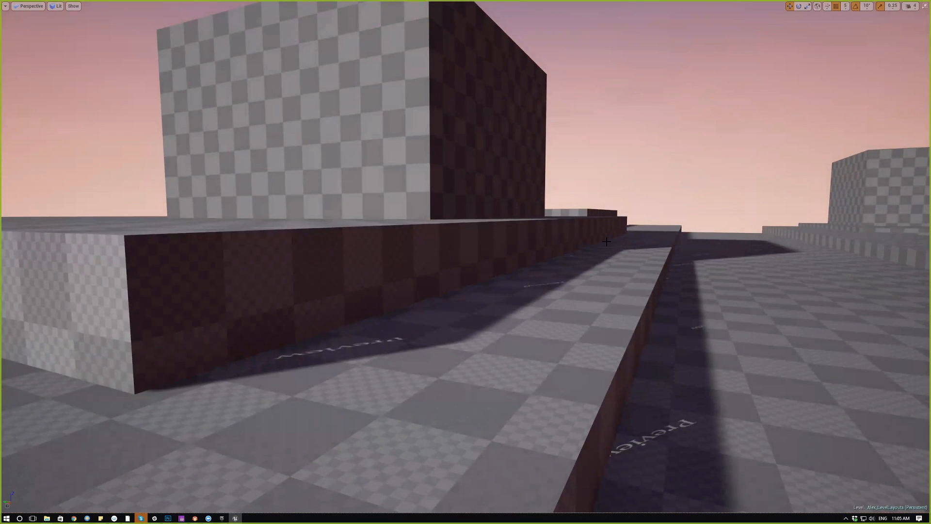
right_drag(606, 241, 573, 238)
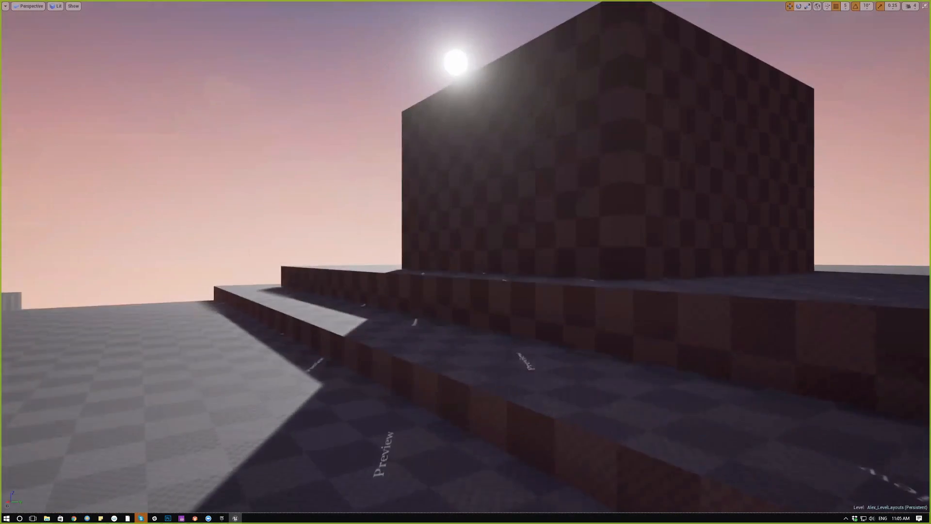
Inspect which brushes form the stepped ledges by selecting the upper platform and the lower step in turn, and clear the selection.
right_drag(282, 277, 281, 280)
click(388, 300)
right_drag(388, 301, 383, 300)
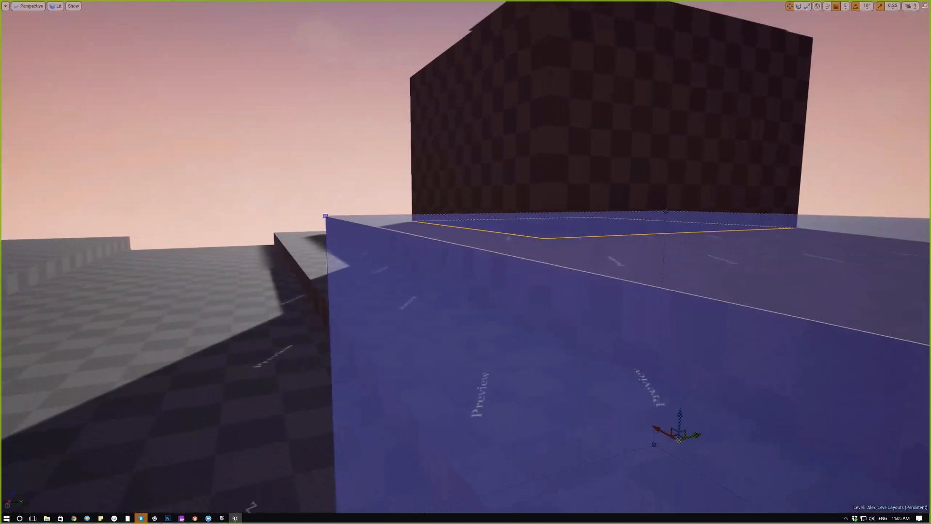
click(466, 194)
click(229, 304)
right_click(237, 311)
click(303, 287)
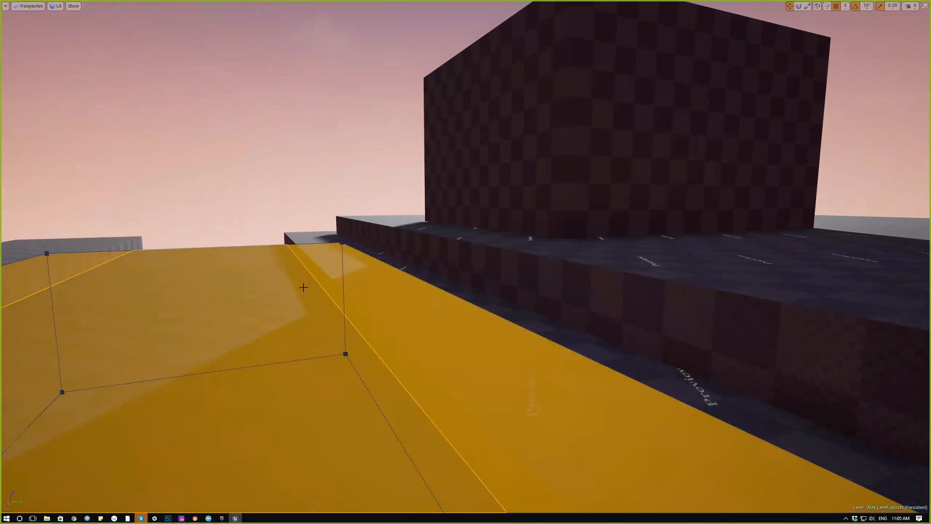
click(348, 274)
click(463, 233)
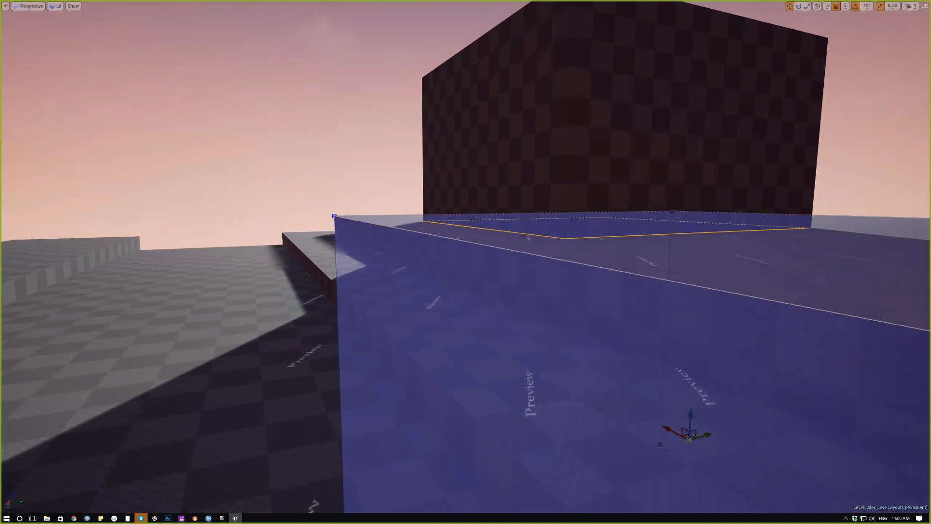
click(292, 193)
Compare the stepped ledges and the open walkway from the front and along their length, including the platform's far end.
right_drag(293, 194, 368, 194)
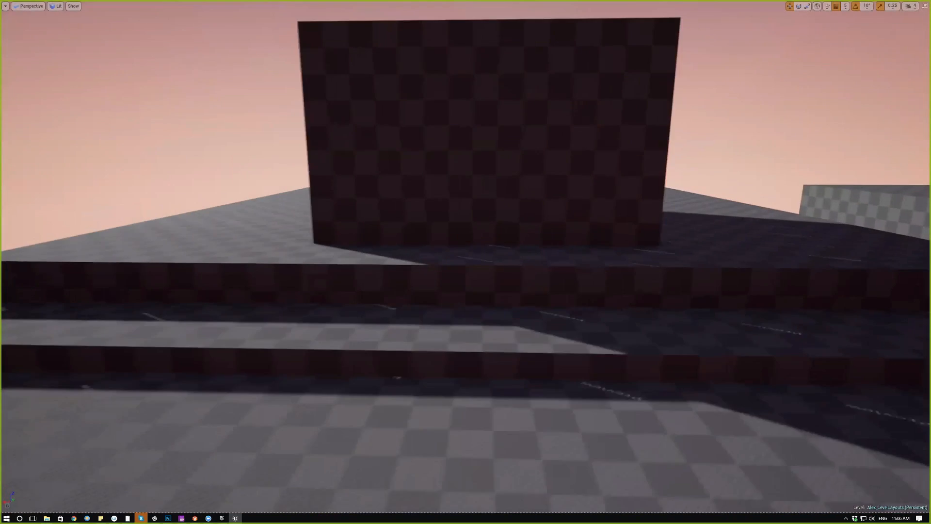
right_drag(358, 36, 378, 25)
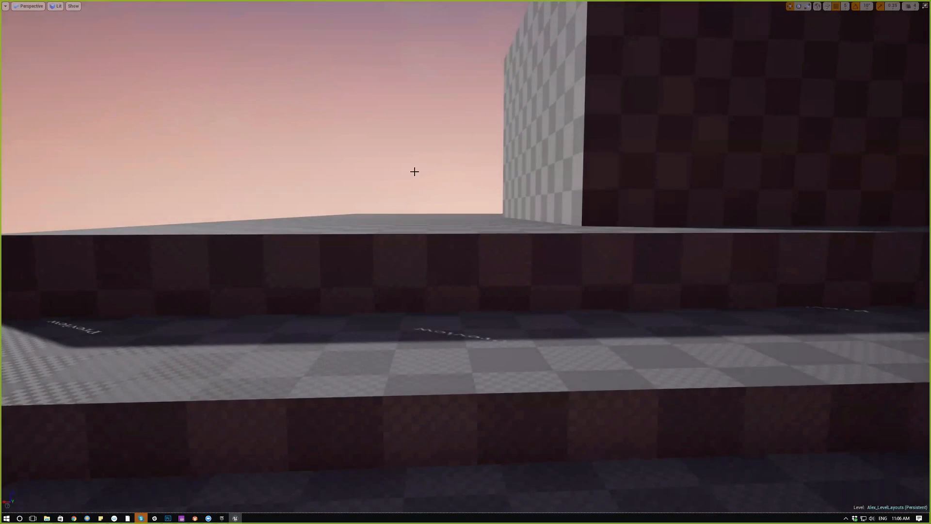
right_drag(396, 279, 461, 304)
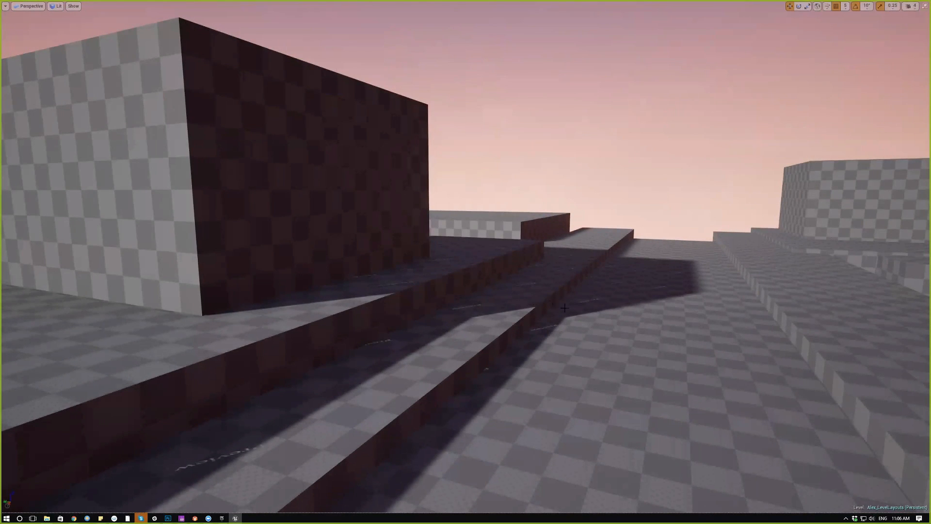
right_drag(561, 327, 480, 363)
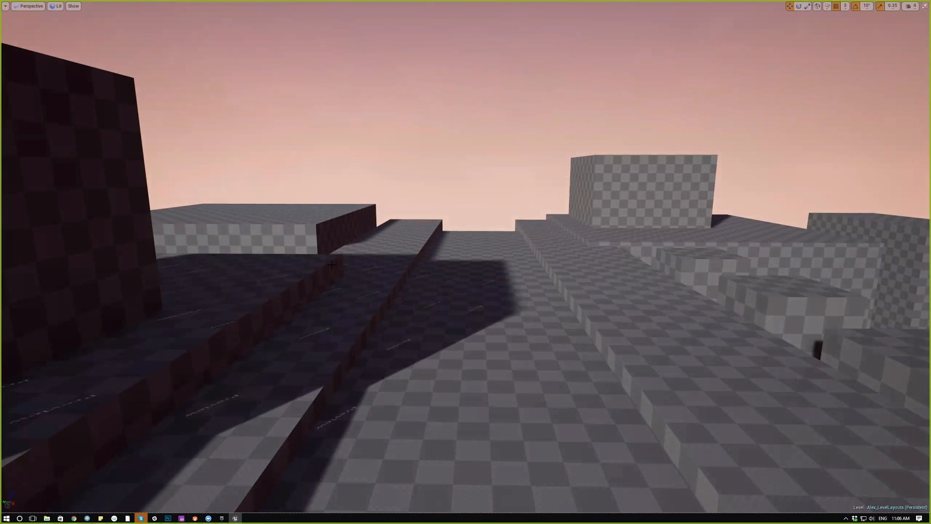
right_drag(313, 286, 401, 212)
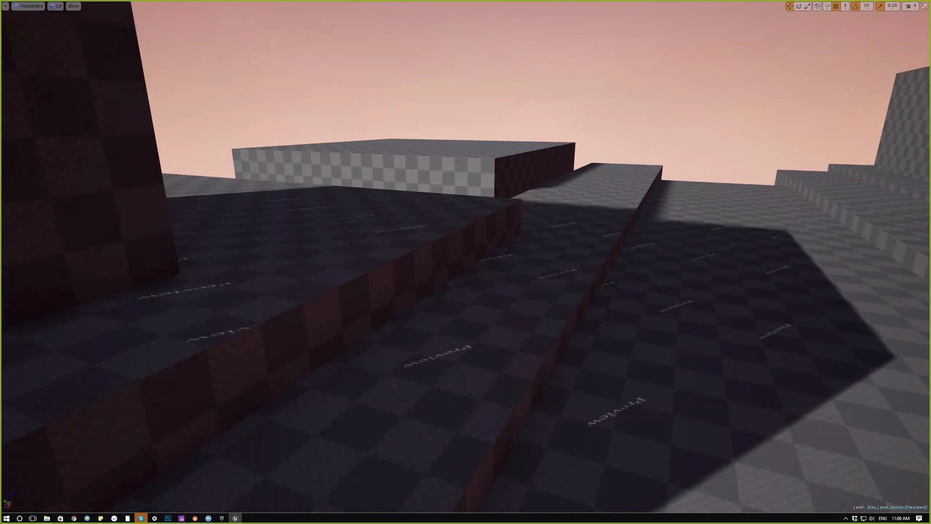
right_drag(481, 245, 812, 218)
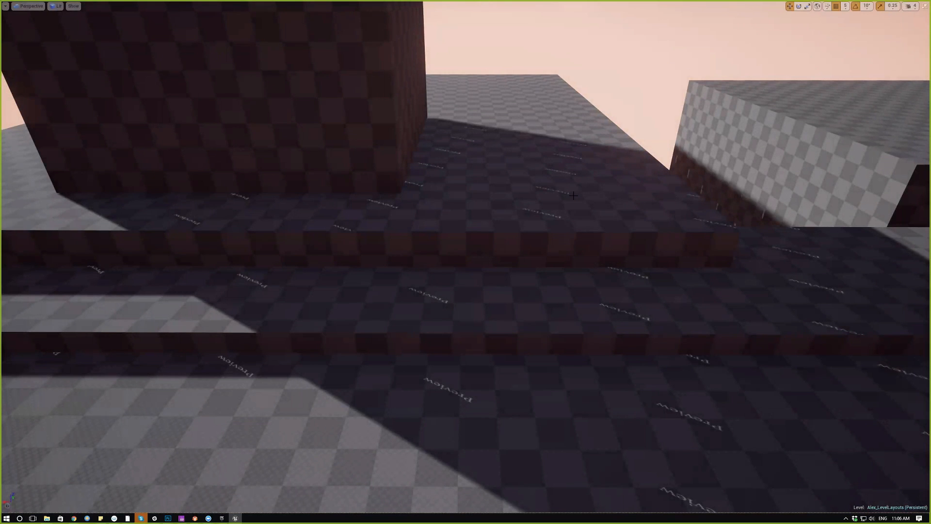
Examine the lower passage between the high walls and its connection to the raised bridge, starting from a level overview.
key(Escape)
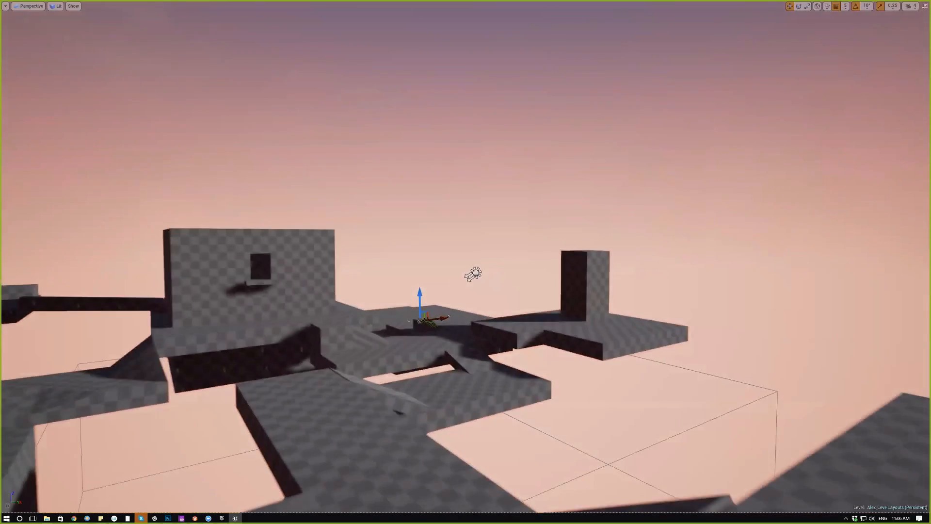
key(alt+p)
right_drag(470, 273, 782, 254)
right_drag(344, 391, 326, 387)
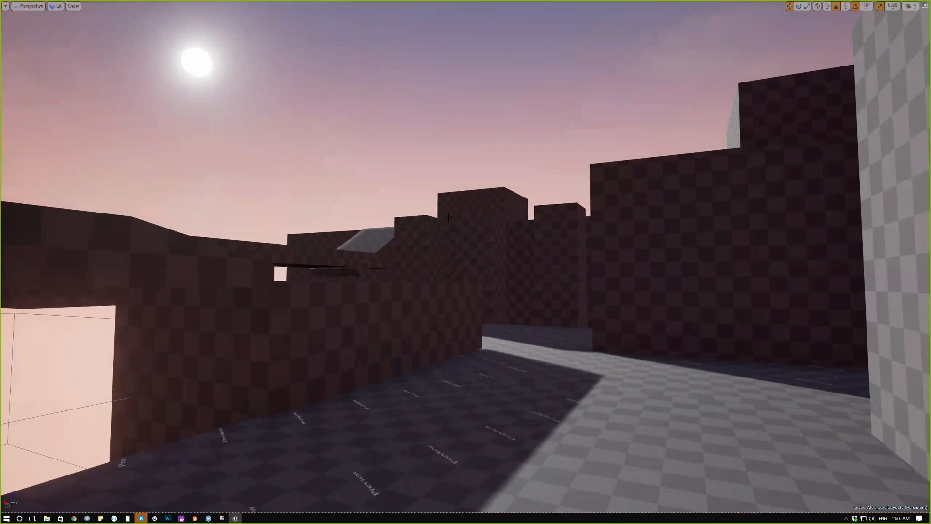
right_drag(447, 218, 417, 216)
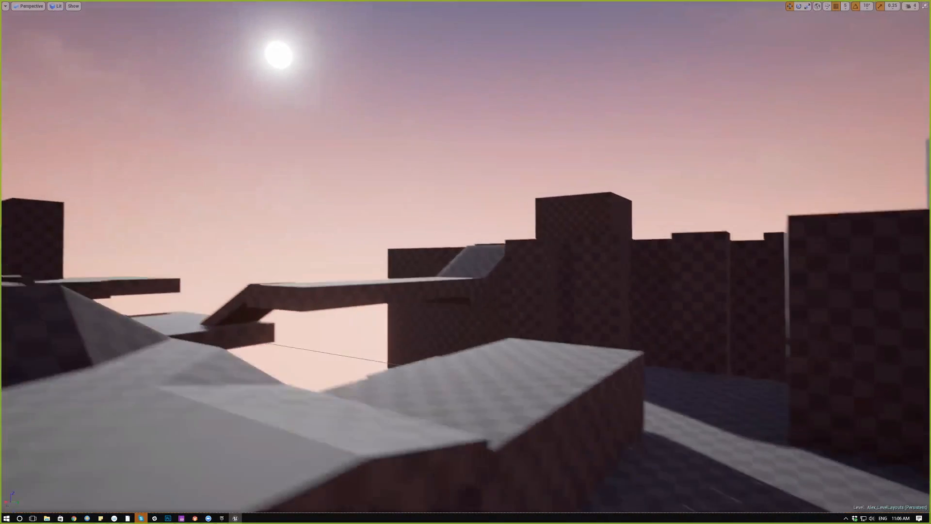
Select the raised bridge brush and inspect how it joins the ramps at both ends.
key(s)
right_drag(252, 268, 253, 267)
click(269, 274)
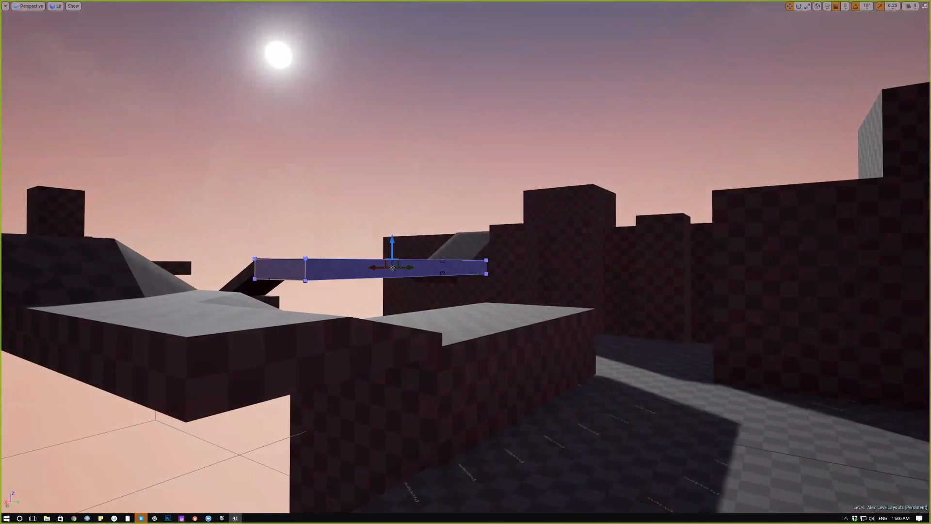
right_drag(473, 317, 524, 325)
key(e)
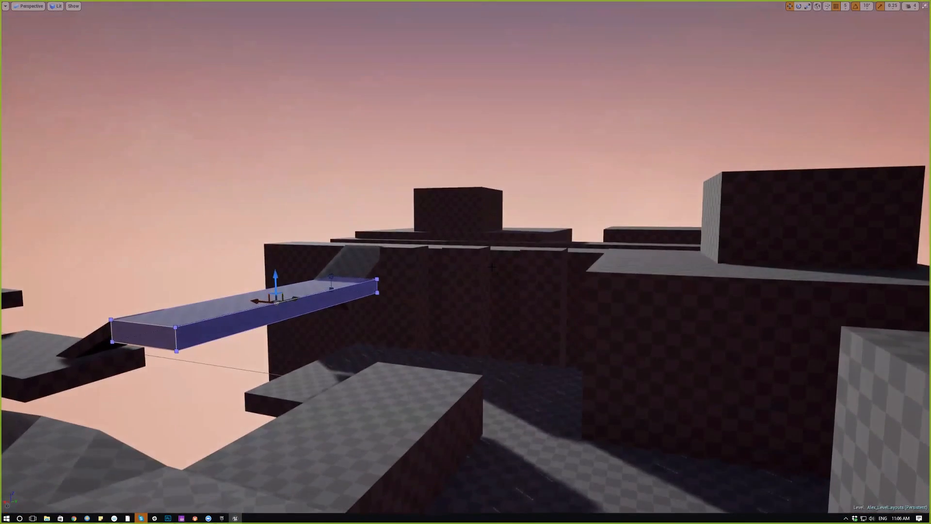
Clear the bridge selection and select the large block beside the lower passage to inspect its shape.
click(436, 252)
key(q)
right_drag(435, 252, 436, 252)
click(451, 378)
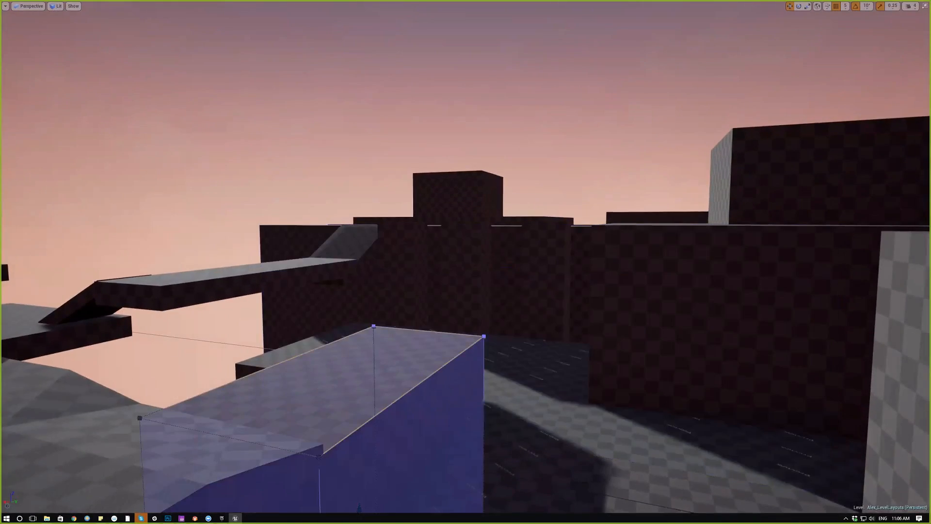
key(q)
Examine the lower passage floor, its surrounding walls and the open gap beneath the raised bridge.
right_drag(520, 388, 520, 387)
right_drag(373, 394, 372, 394)
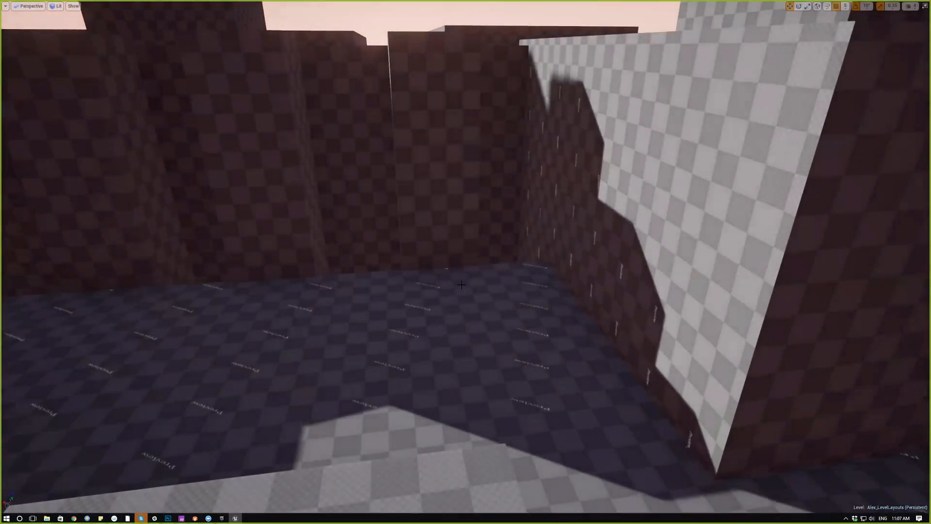
right_drag(369, 294, 261, 203)
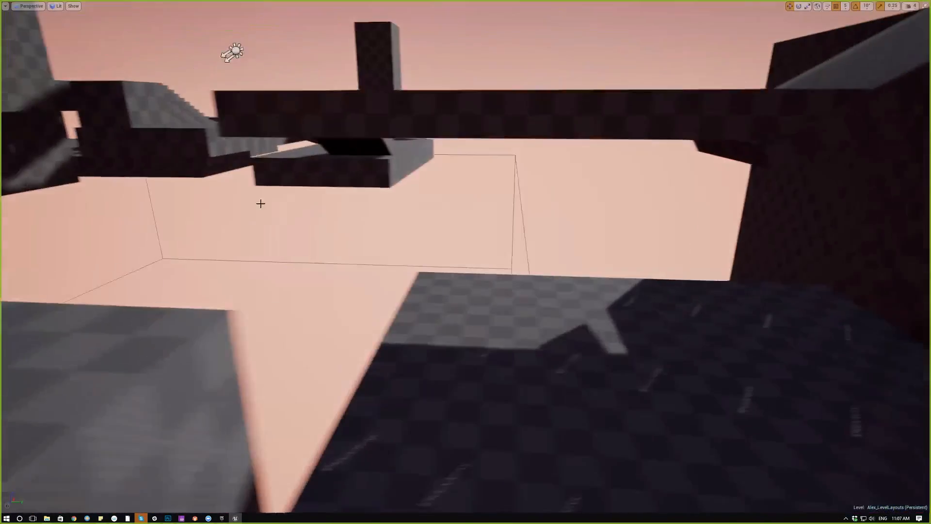
right_drag(466, 262, 322, 257)
mouse_move(690, 110)
right_down()
mouse_move(824, 104)
mouse_move(882, 116)
mouse_move(909, 109)
mouse_move(922, 92)
right_up()
Select two of the pillars beside the upper walkway and the walkway brush in turn, and clear the selection.
click(562, 417)
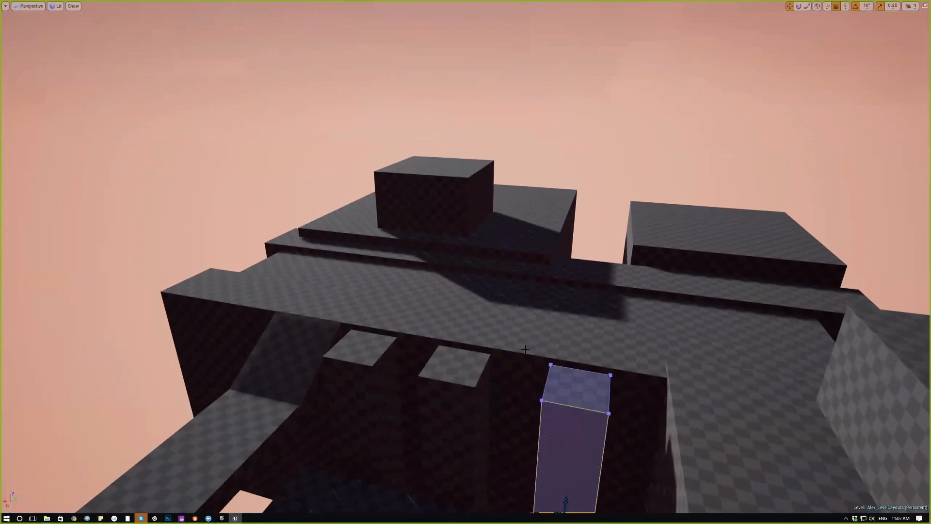
right_drag(467, 291, 497, 312)
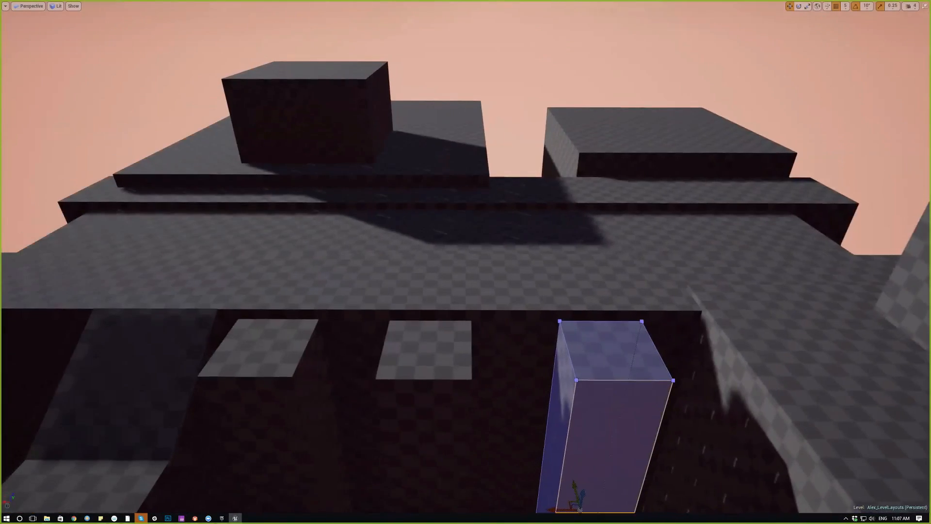
click(429, 417)
right_drag(378, 382, 412, 429)
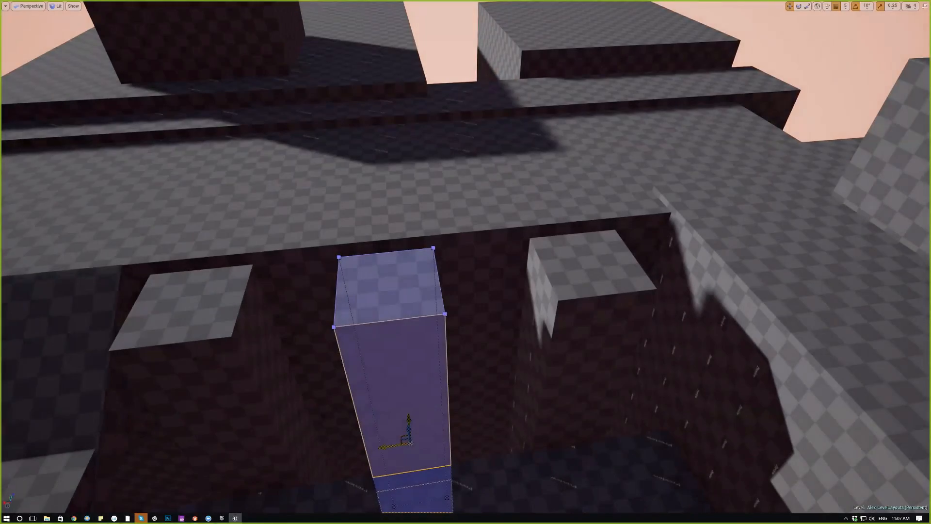
click(348, 199)
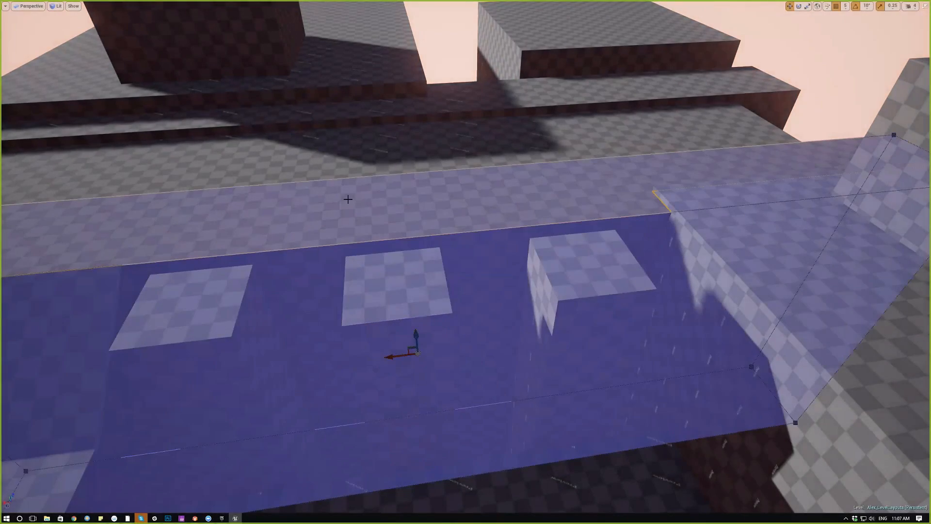
click(410, 92)
View the pillars from the upper walkway and select one of them to compare its height with the walkway.
right_drag(410, 92, 563, 104)
key(s)
right_drag(451, 179, 492, 143)
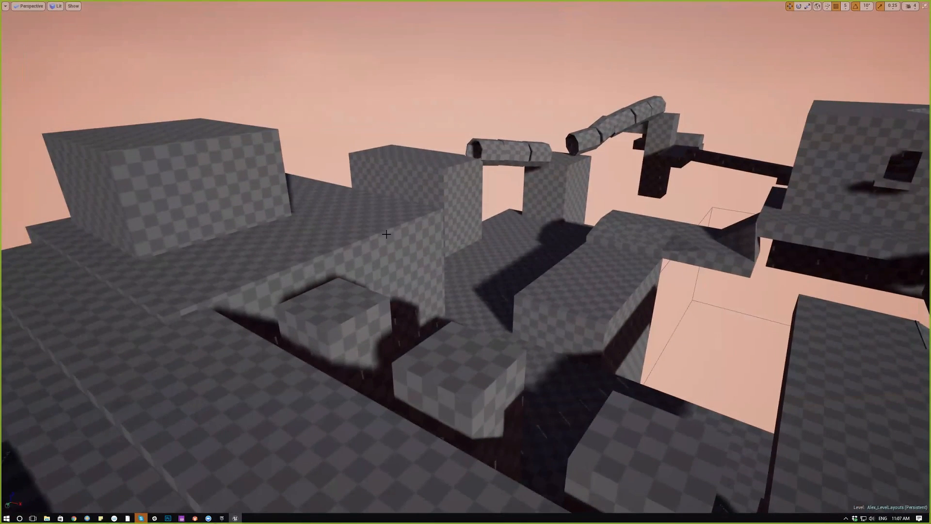
key(q)
right_drag(386, 234, 414, 238)
click(574, 282)
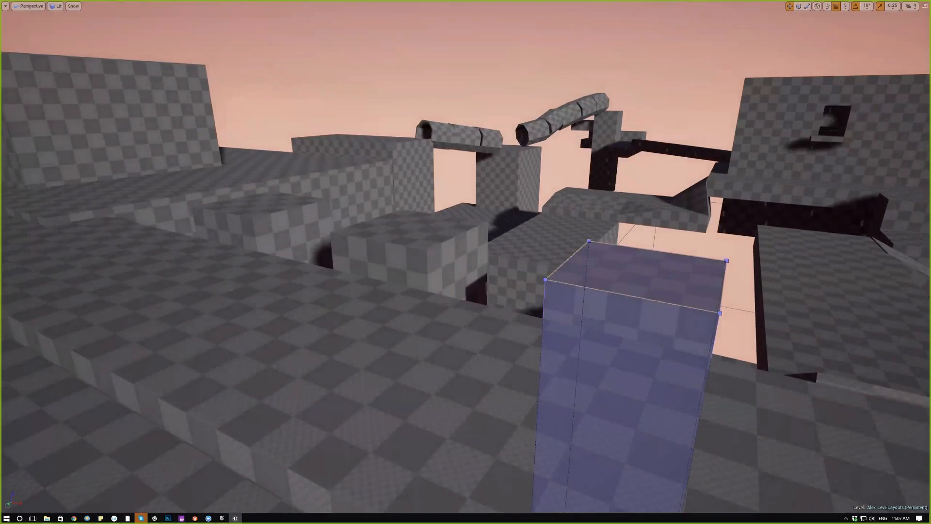
key(s)
right_drag(483, 239, 506, 233)
key(q)
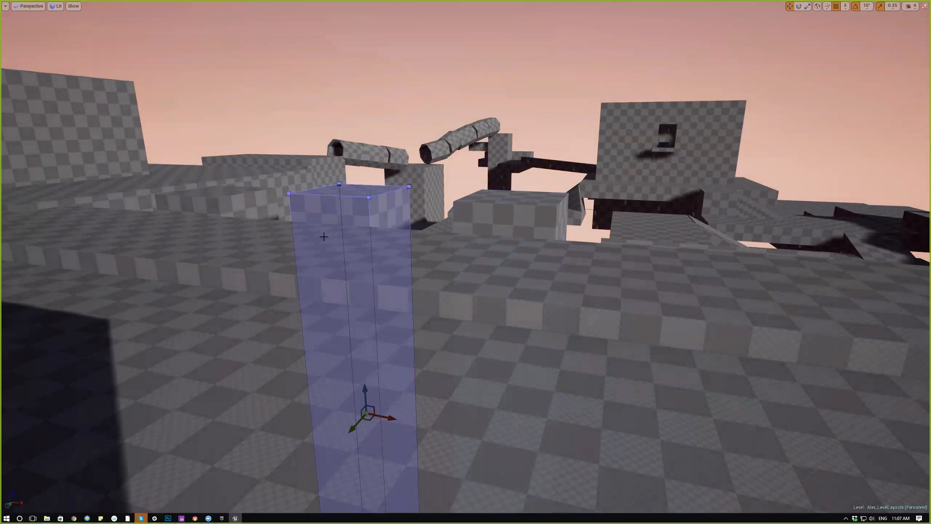
Inspect the selected pillar's height and the jump gaps to its neighbours from several positions along the walkway.
key(d)
right_drag(539, 246, 436, 236)
key(w)
key(e)
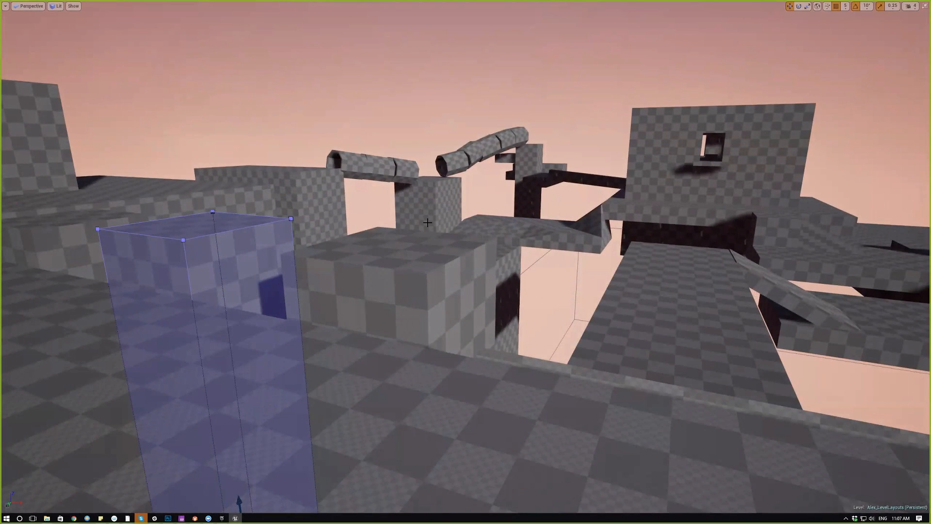
key(a)
right_drag(292, 207, 272, 210)
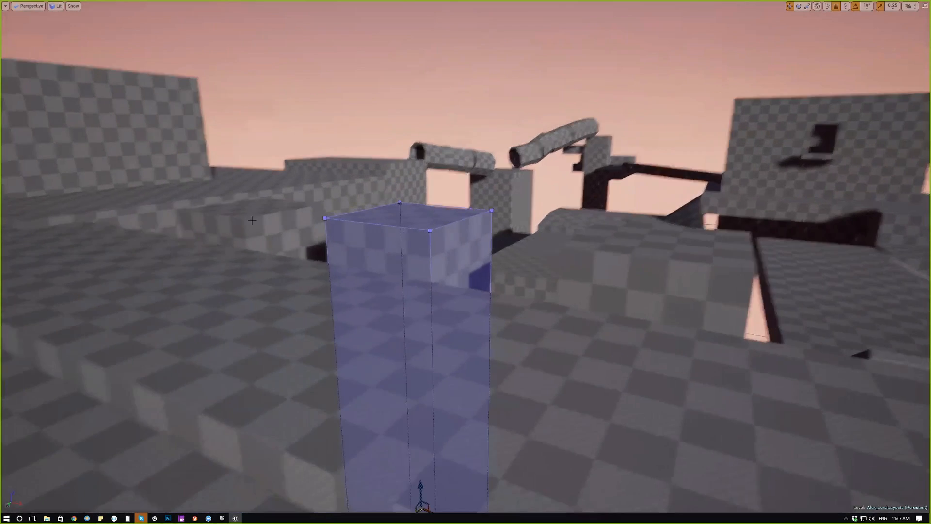
Select the neighbouring pillar and examine its gap to the walkway and the platform behind it.
click(245, 219)
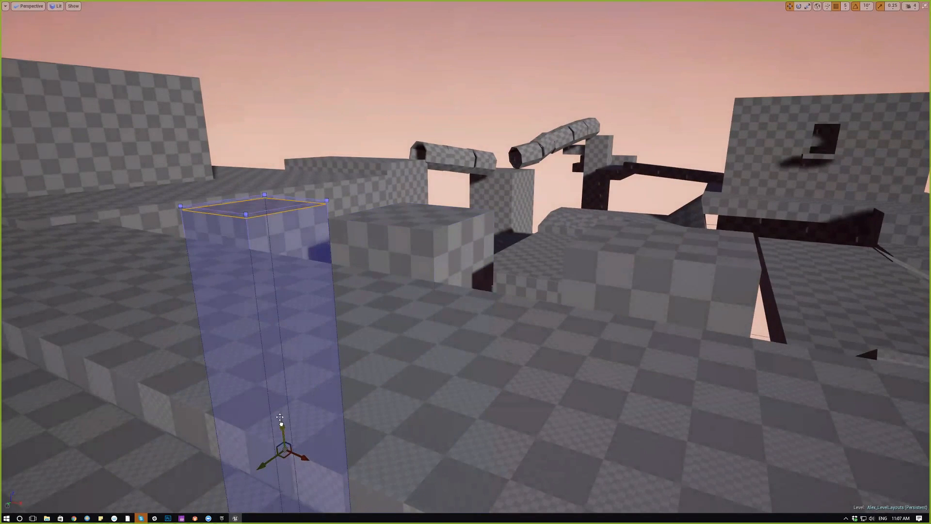
right_drag(356, 237, 353, 237)
key(w)
key(e)
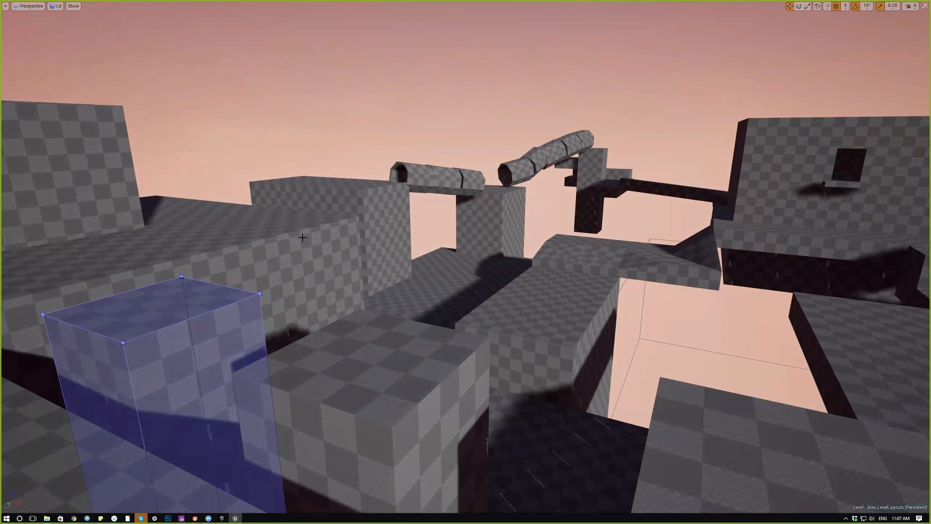
key(a)
right_drag(303, 237, 252, 290)
key(s)
Select the platform at the end of the pillar row and examine the pillars and walkway from low and high views.
click(319, 411)
key(w)
key(s)
key(s)
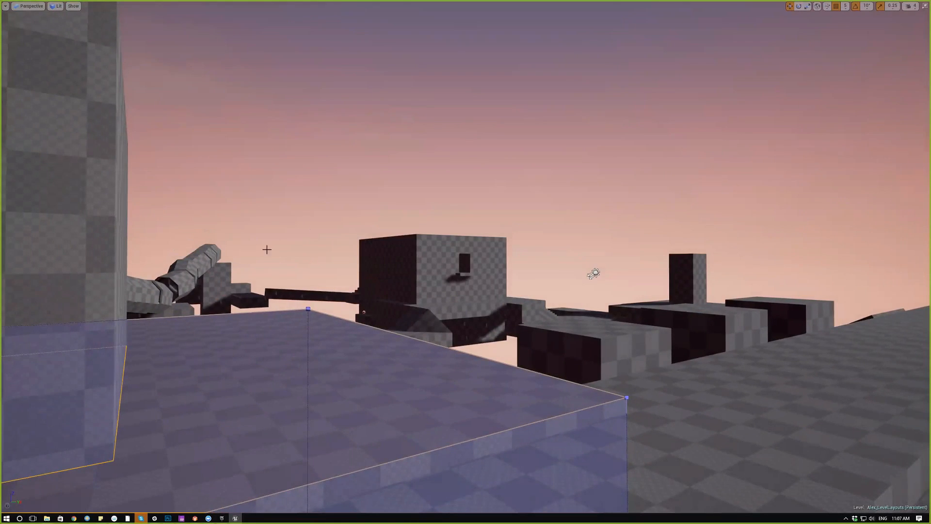
key(e)
right_drag(510, 172, 574, 239)
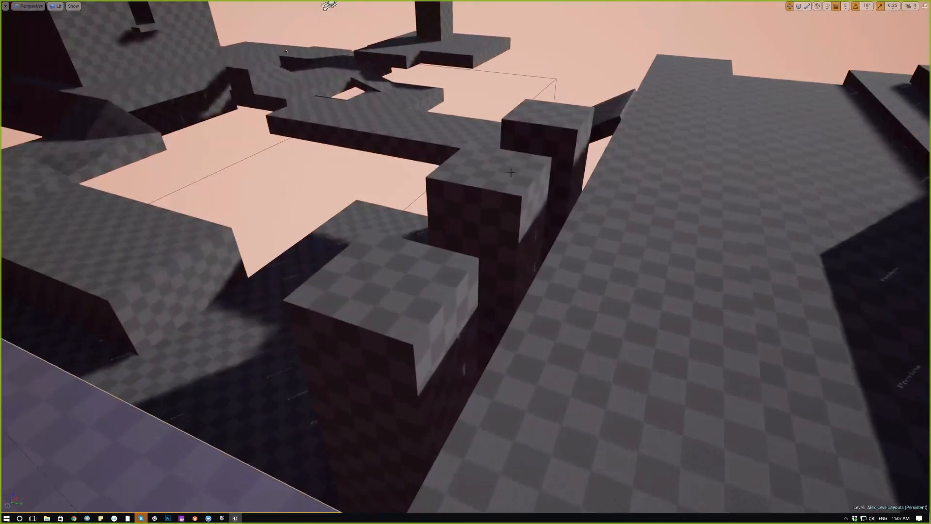
mouse_move(265, 408)
right_down()
mouse_move(238, 418)
mouse_move(267, 411)
right_up()
key(s)
Inspect the walkway beside the pillars by selecting its brush and then its top face.
click(639, 141)
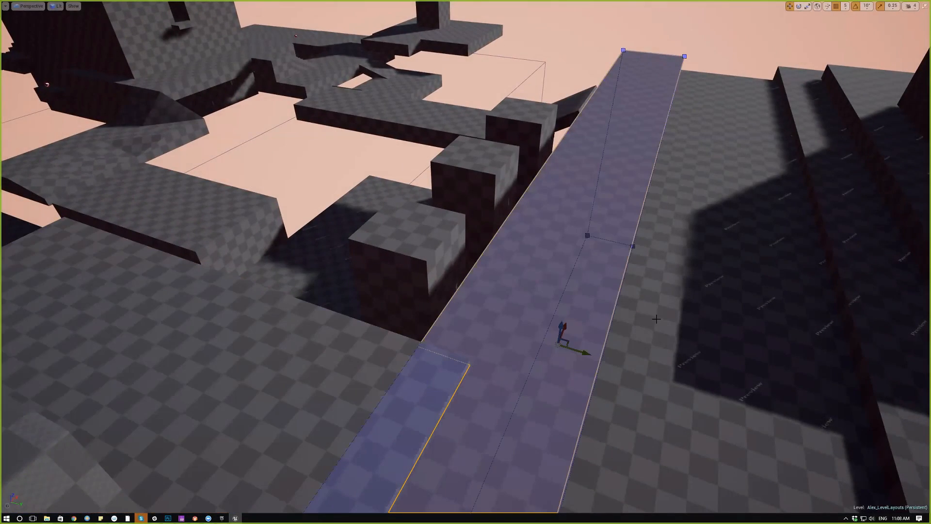
click(647, 153)
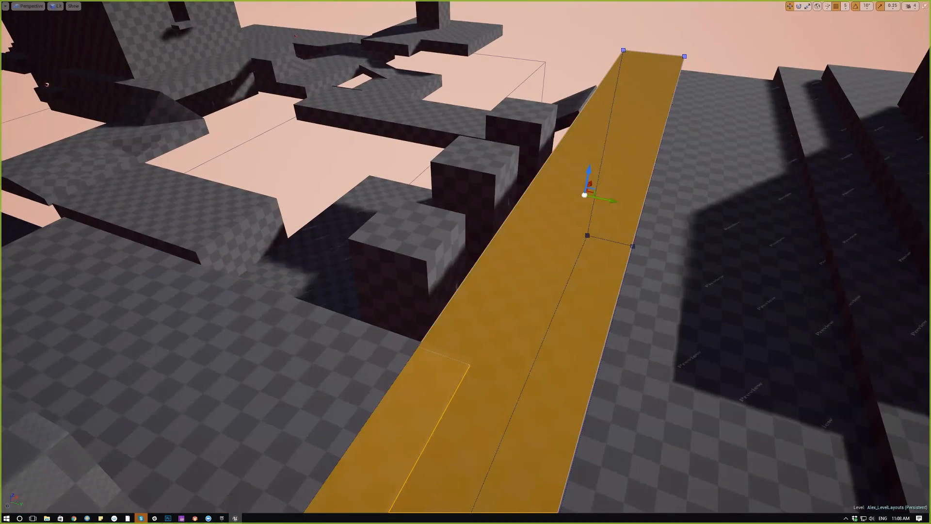
click(763, 266)
click(514, 332)
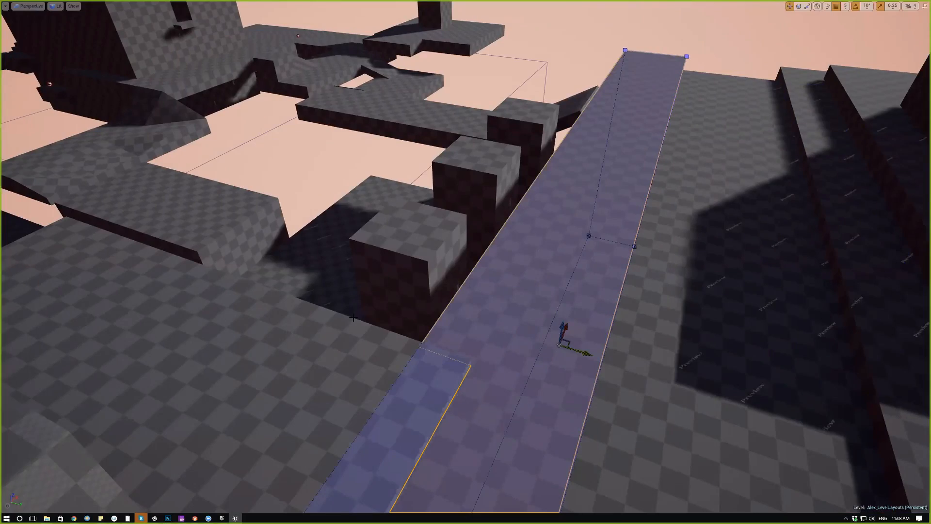
mouse_move(514, 332)
right_down()
mouse_move(489, 313)
mouse_move(507, 362)
mouse_move(509, 272)
mouse_move(523, 294)
mouse_move(412, 334)
mouse_move(340, 311)
mouse_move(340, 233)
mouse_move(392, 269)
mouse_move(548, 305)
mouse_move(490, 264)
mouse_move(470, 266)
mouse_move(455, 291)
mouse_move(465, 315)
mouse_move(456, 325)
mouse_move(505, 320)
mouse_move(466, 301)
right_up()
Select the side face of the low slab, clear the selection, and view the level's connecting platforms from above.
click(432, 246)
click(428, 290)
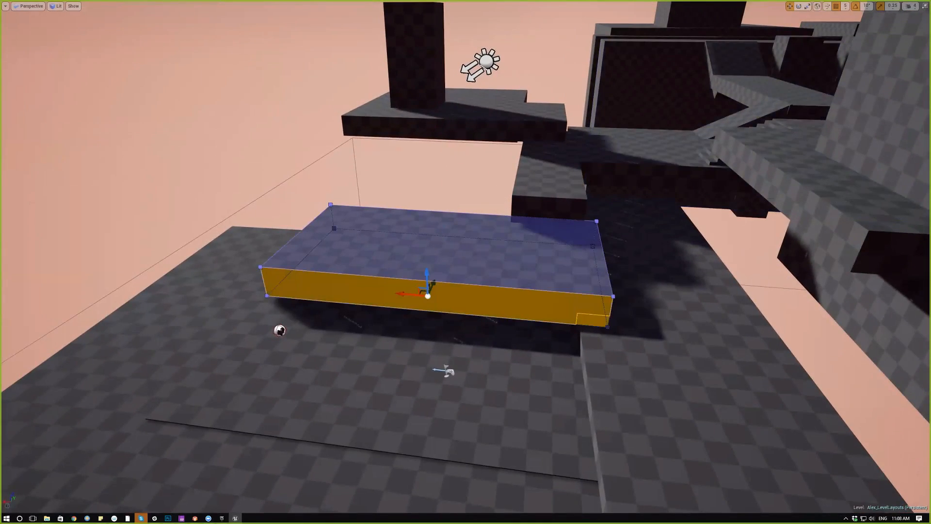
click(109, 415)
click(228, 100)
mouse_move(228, 100)
right_down()
mouse_move(281, 103)
mouse_move(283, 73)
mouse_move(271, 67)
mouse_move(301, 76)
mouse_move(258, 83)
mouse_move(287, 110)
right_up()
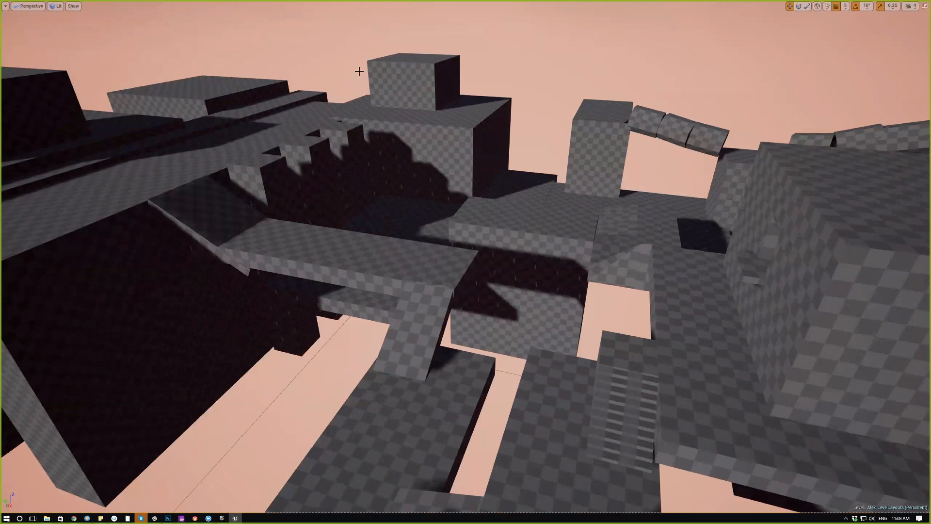
Examine the ramp between the bridge and the upper walkway, and the platform that carries the tall column.
right_drag(425, 141, 399, 118)
key(w)
key(a)
key(s)
key(d)
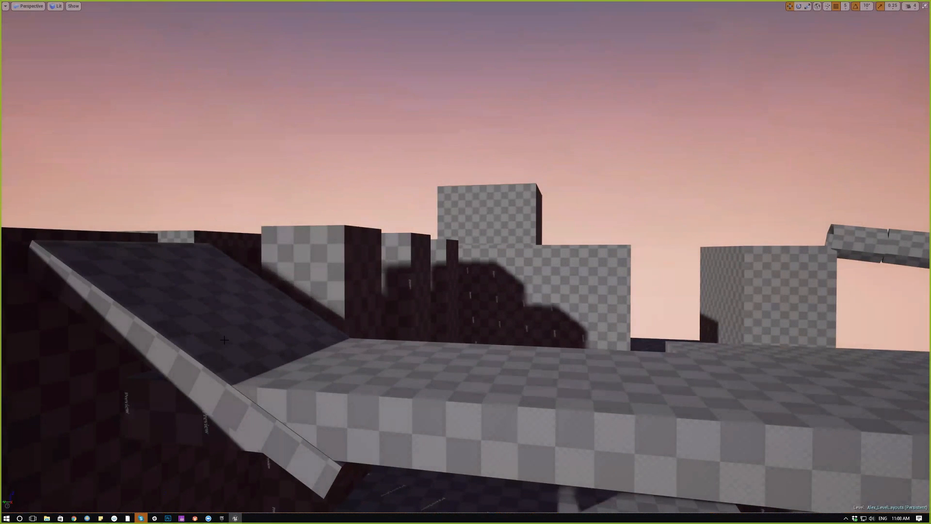
key(s)
right_drag(382, 289, 592, 321)
right_drag(500, 272, 499, 272)
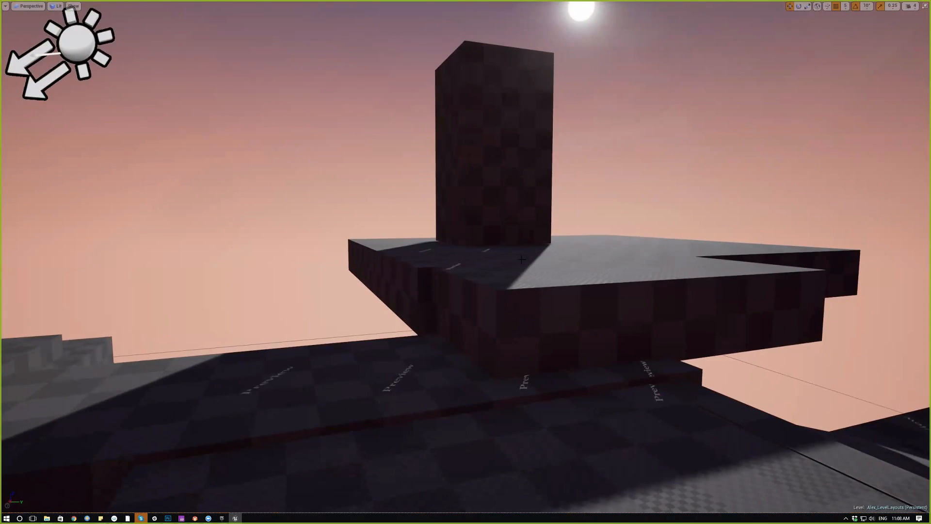
Inspect the high wall's brush and how it extends into the upper walkway, and clear the selection.
right_drag(506, 258, 505, 259)
click(474, 317)
right_drag(475, 316, 475, 316)
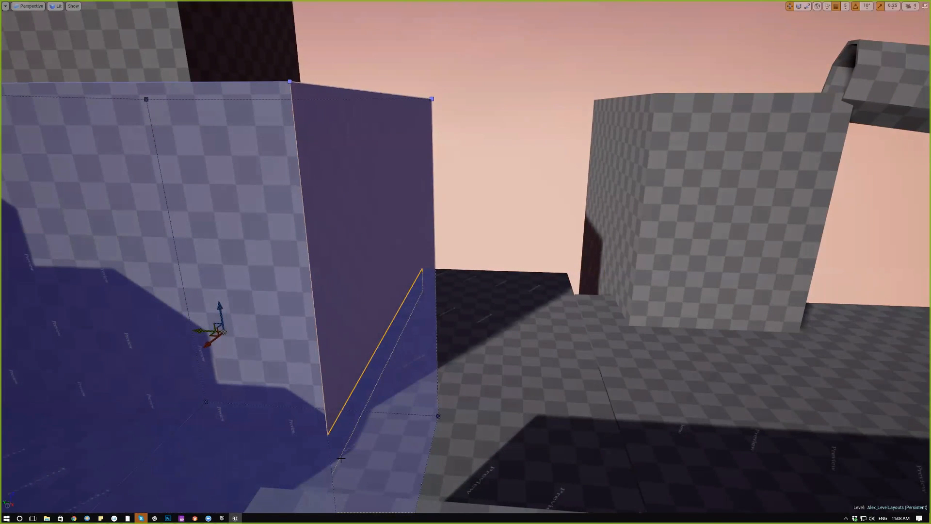
click(428, 422)
right_drag(495, 344, 494, 344)
right_drag(376, 61, 377, 62)
right_drag(355, 141, 355, 141)
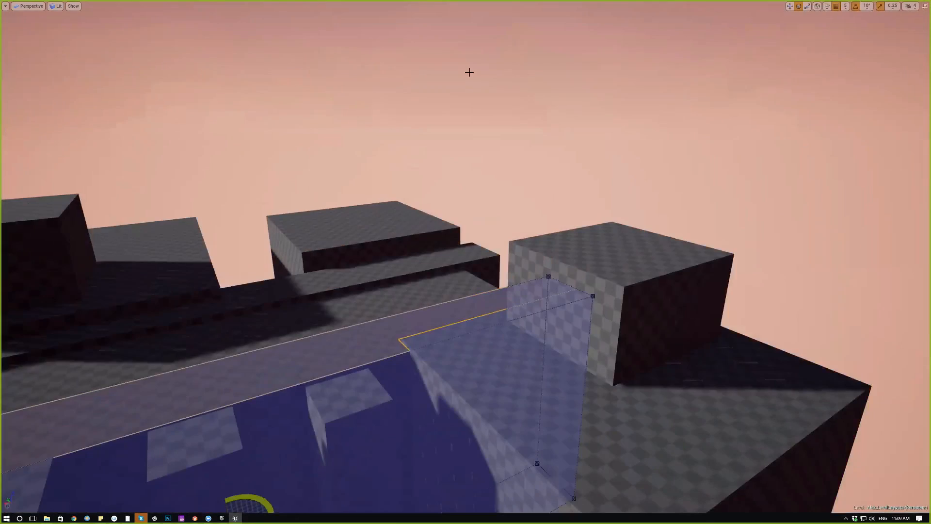
click(492, 80)
Review the whole level from above, and the upper walkway, boxes and pillar row up close.
right_drag(493, 80, 492, 79)
right_drag(778, 421, 778, 422)
right_drag(326, 327, 326, 328)
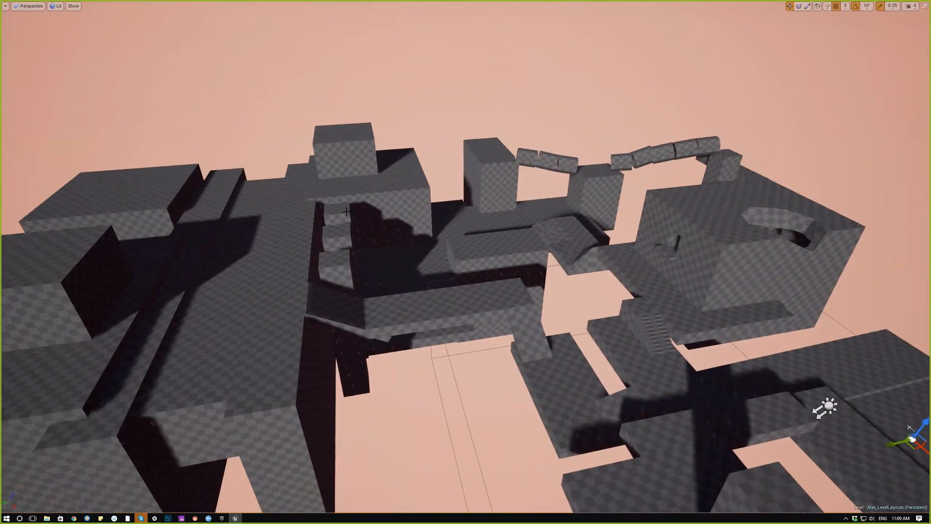
right_drag(346, 212, 346, 212)
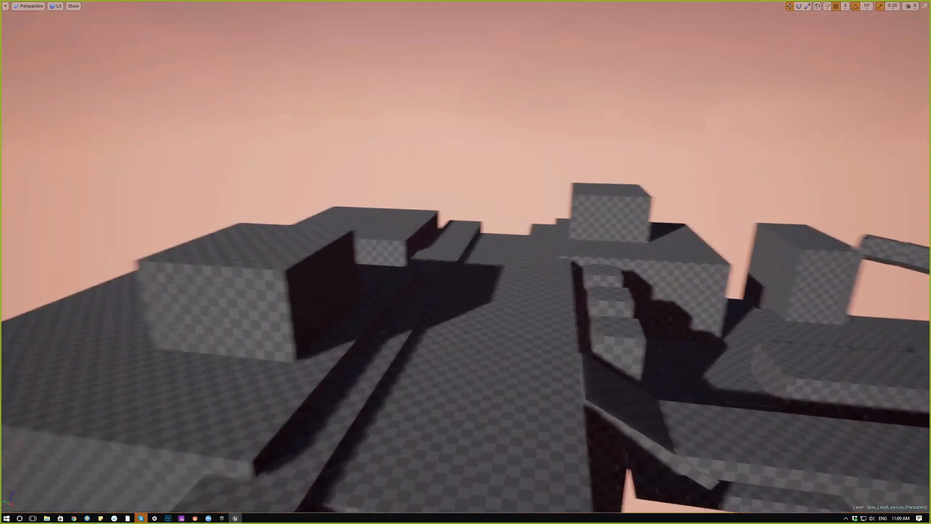
right_drag(282, 226, 282, 226)
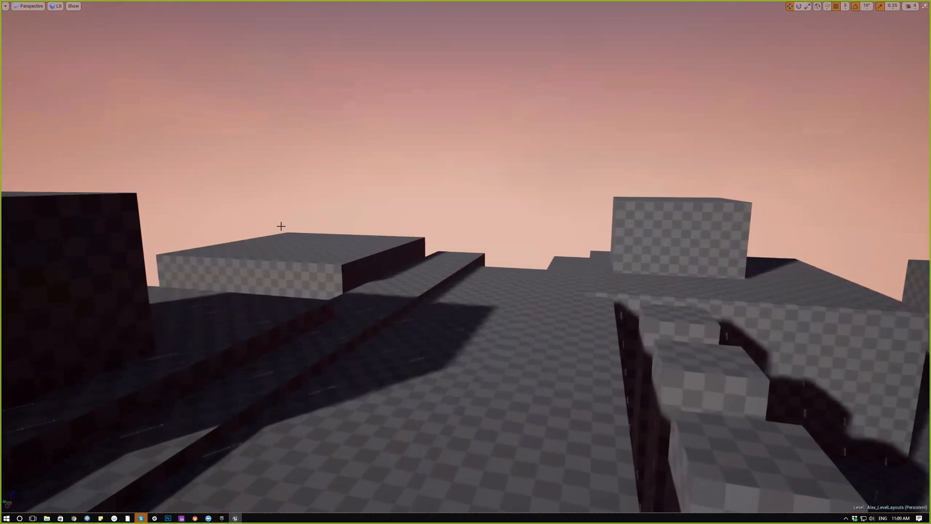
right_drag(354, 121, 359, 45)
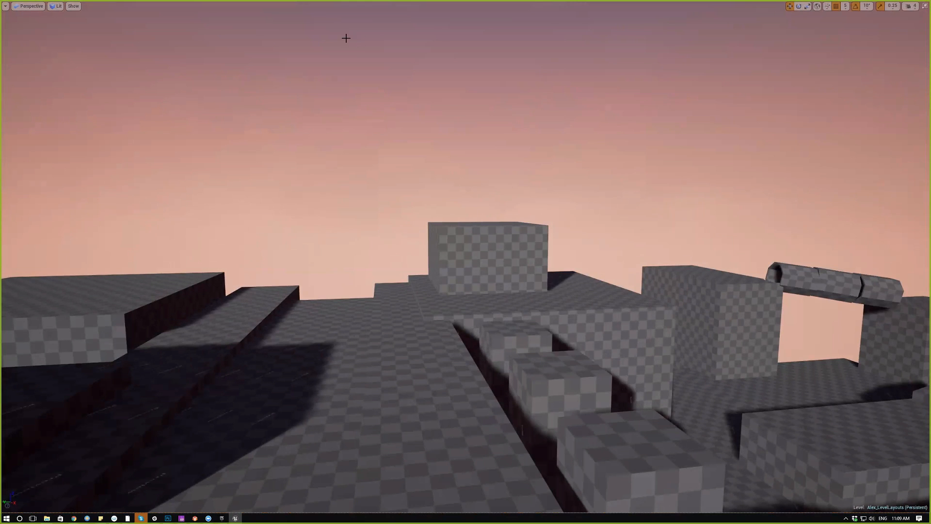
right_drag(548, 151, 483, 65)
Start a play test and run and jump the raccoon across the lower platforms towards the stairs and ramp.
key(alt+p)
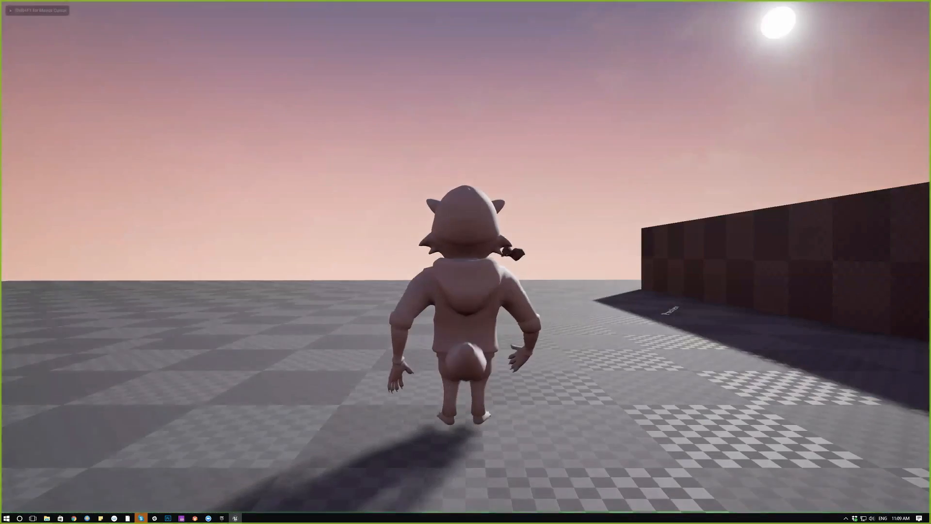
key(w)
key(space)
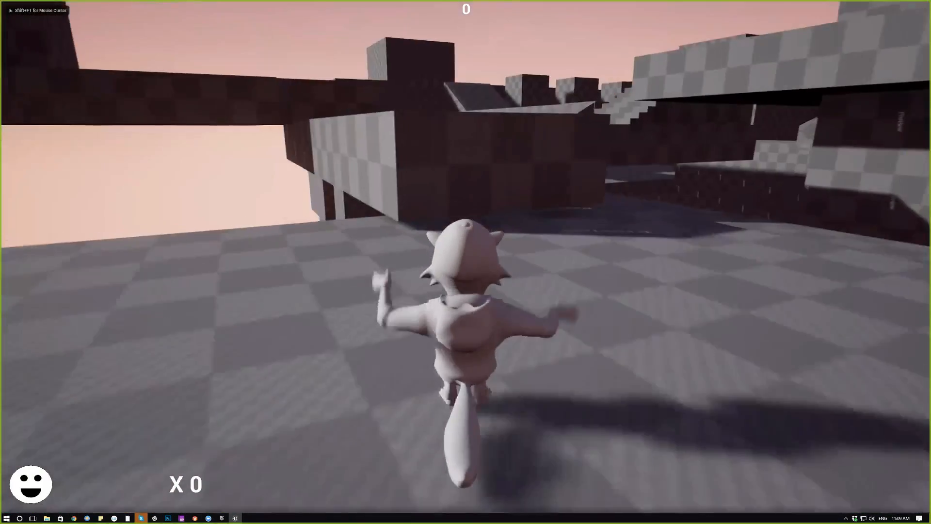
key(space)
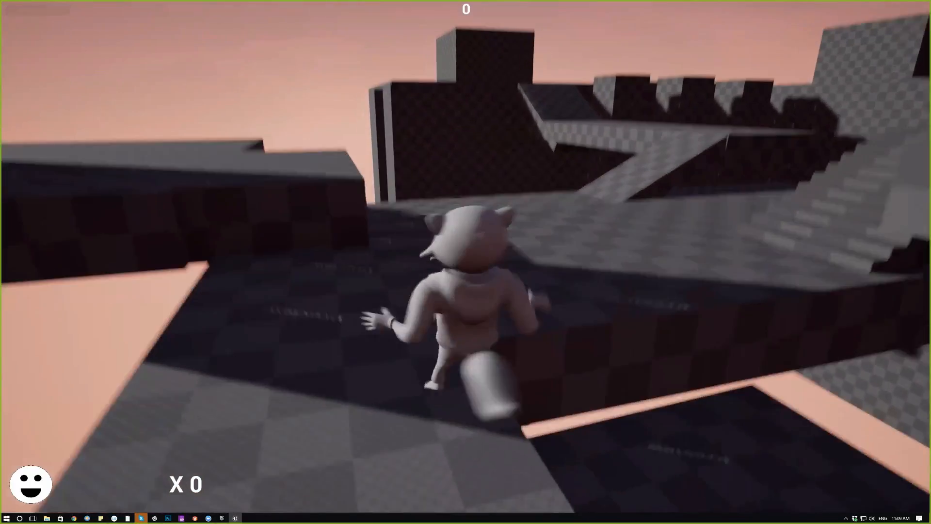
key(space)
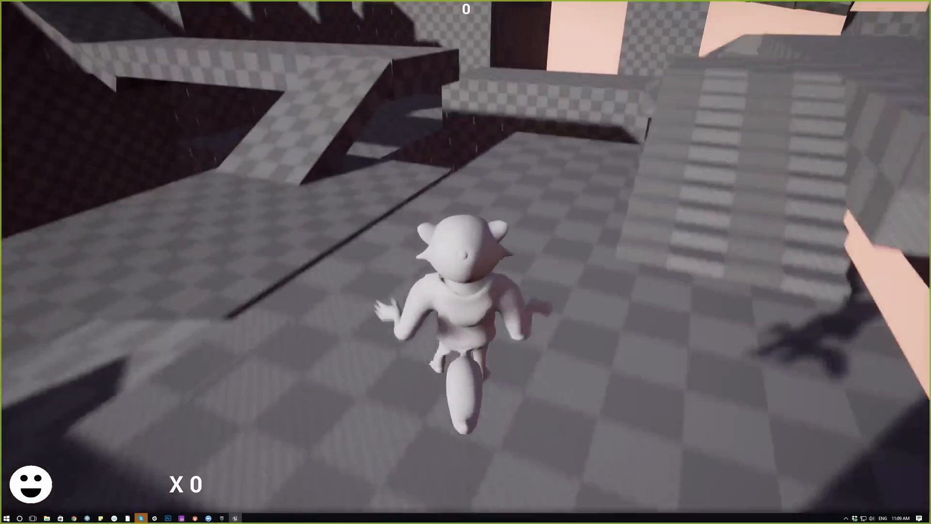
key(space)
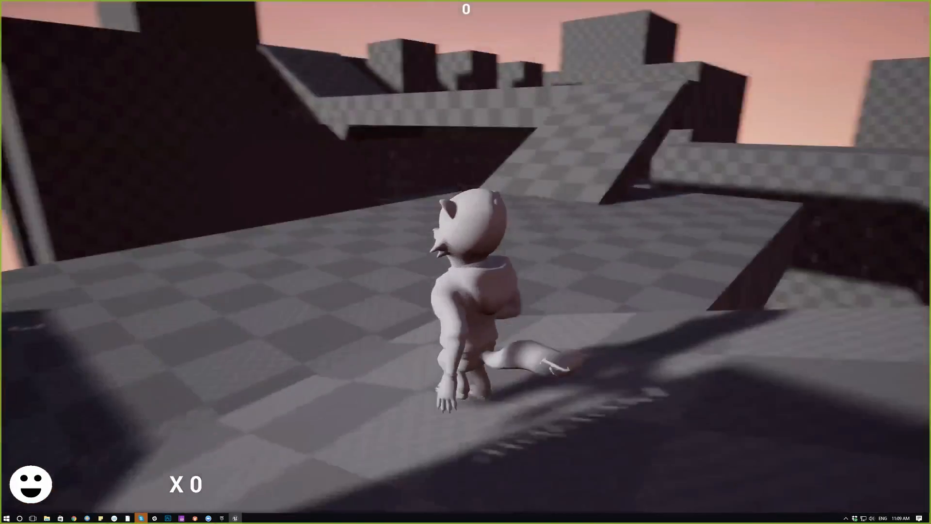
Run the raccoon across the checkered platform and up the ramp to the upper walkway.
key(w)
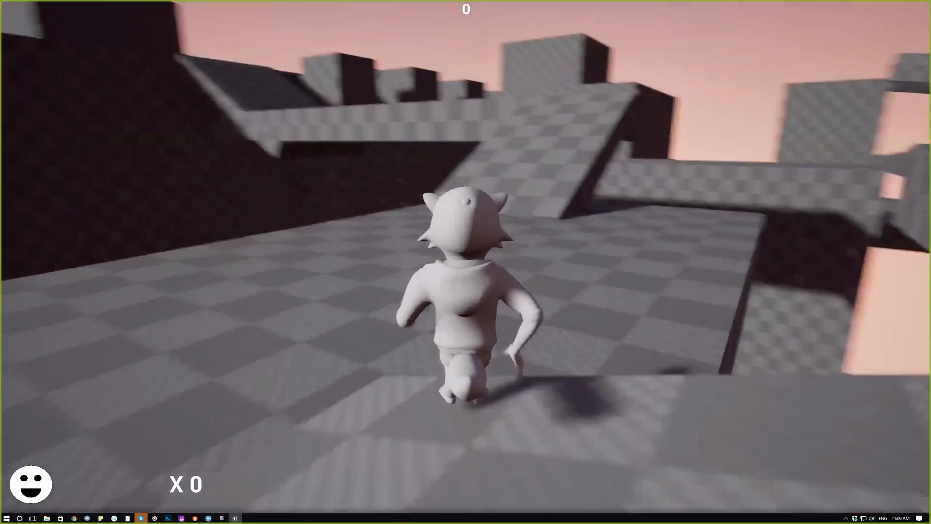
key(space)
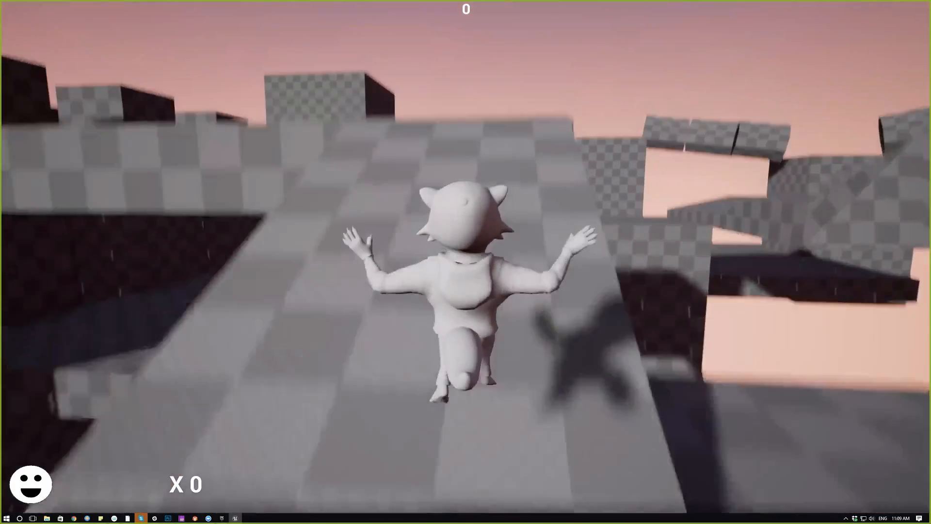
key(space)
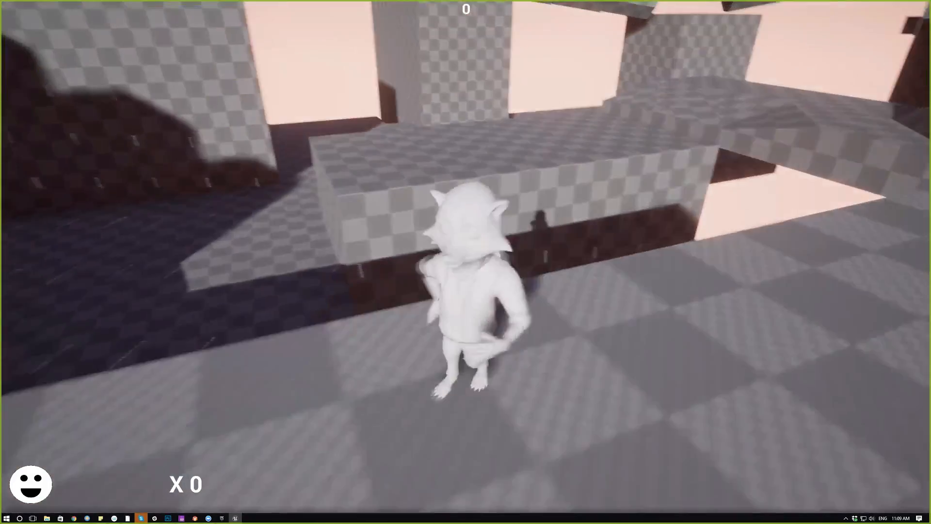
Run the raccoon past the large boxes and up the shaded slope onto the top floor, towards the high wall.
key(w)
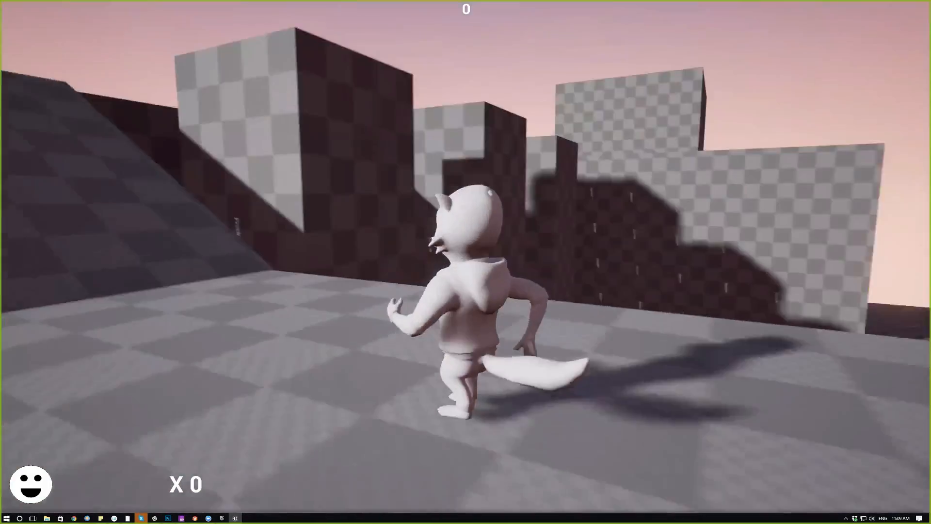
key(a)
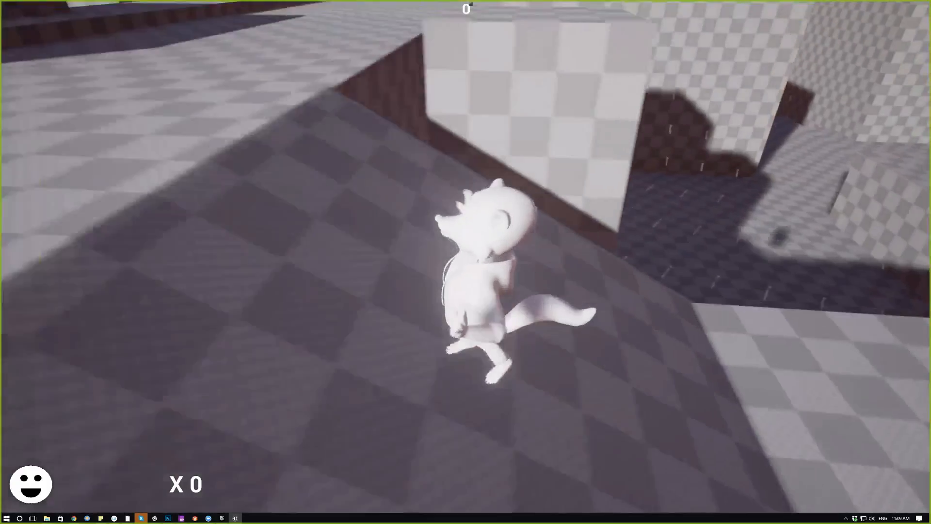
key(w)
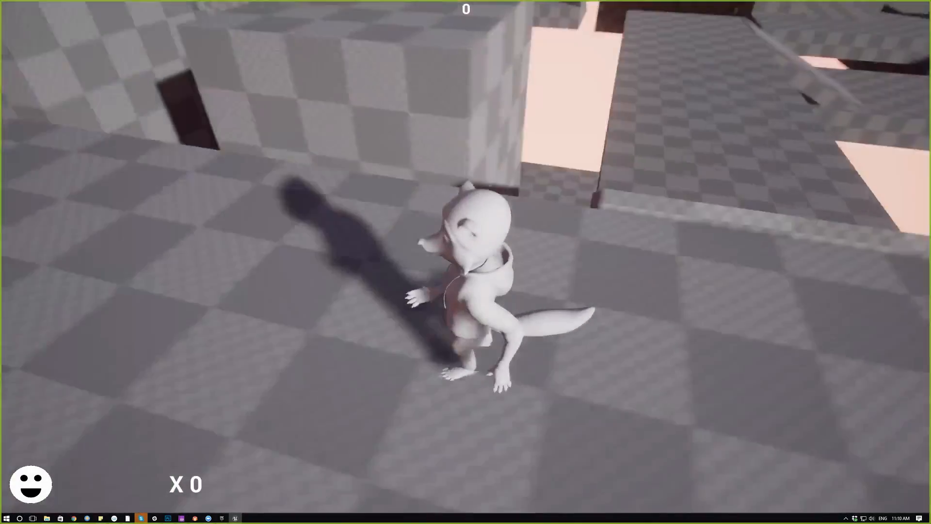
key(w)
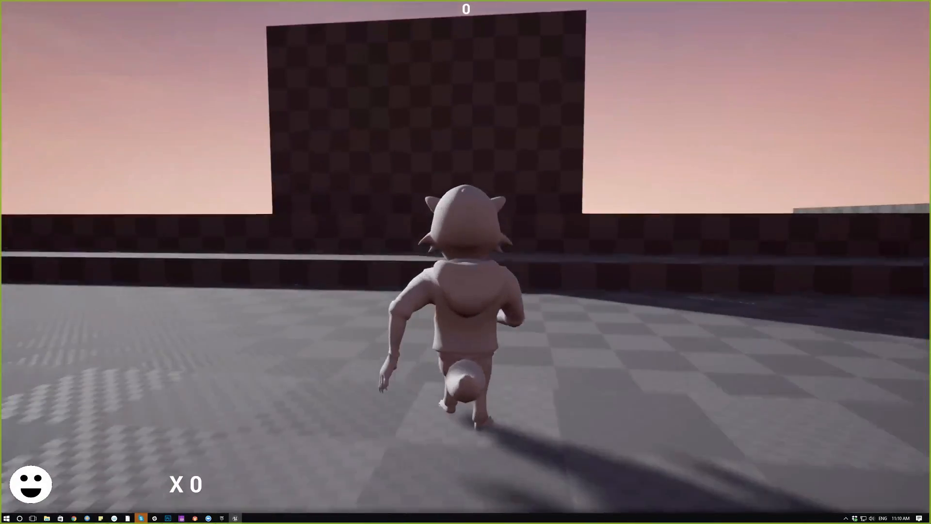
Test the low ledge on the top floor by jumping the raccoon onto it and stepping back down.
key(space)
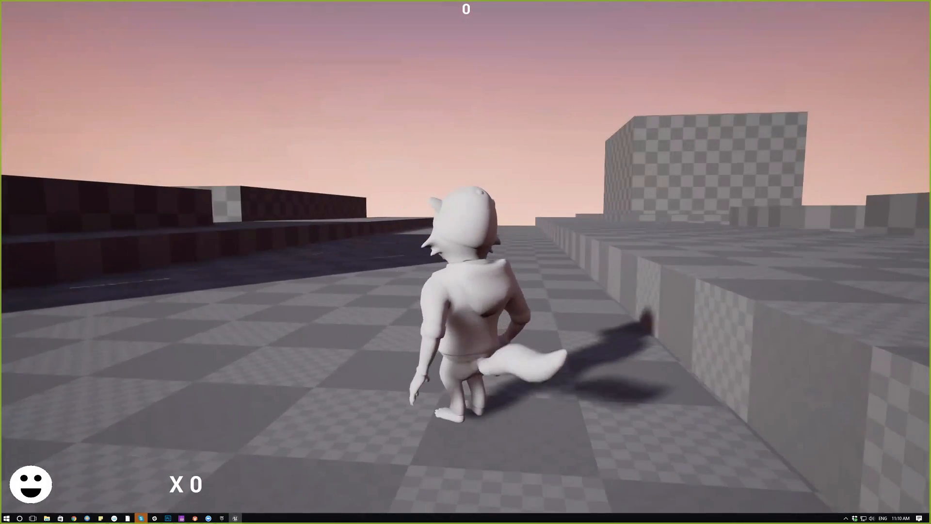
key(d)
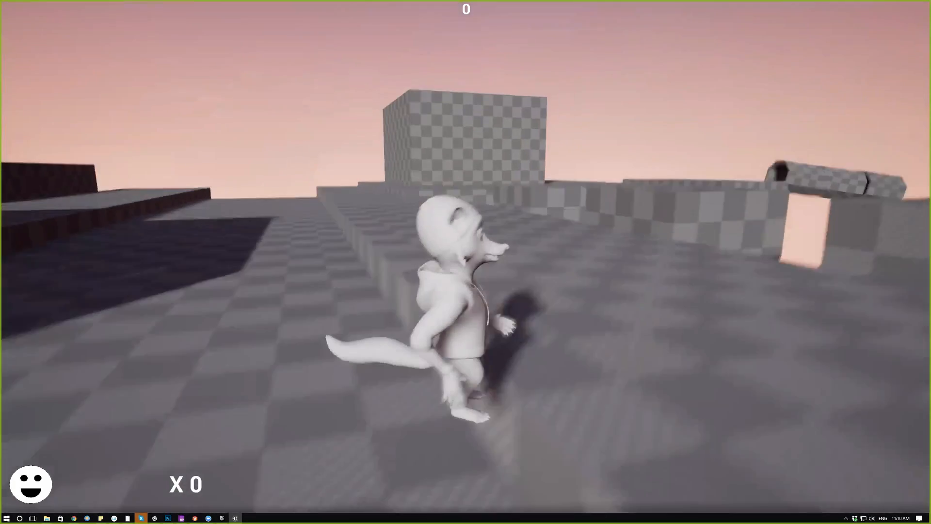
key(space)
key(a)
key(w)
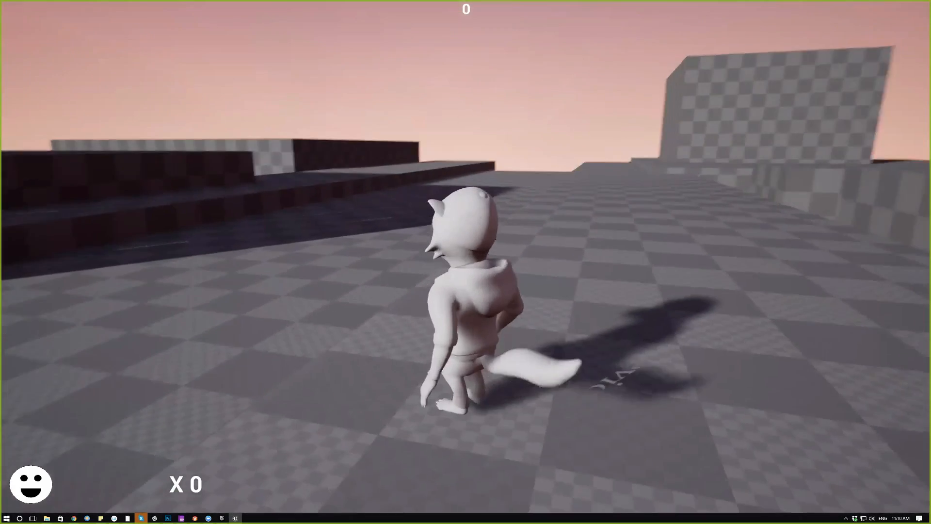
key(a)
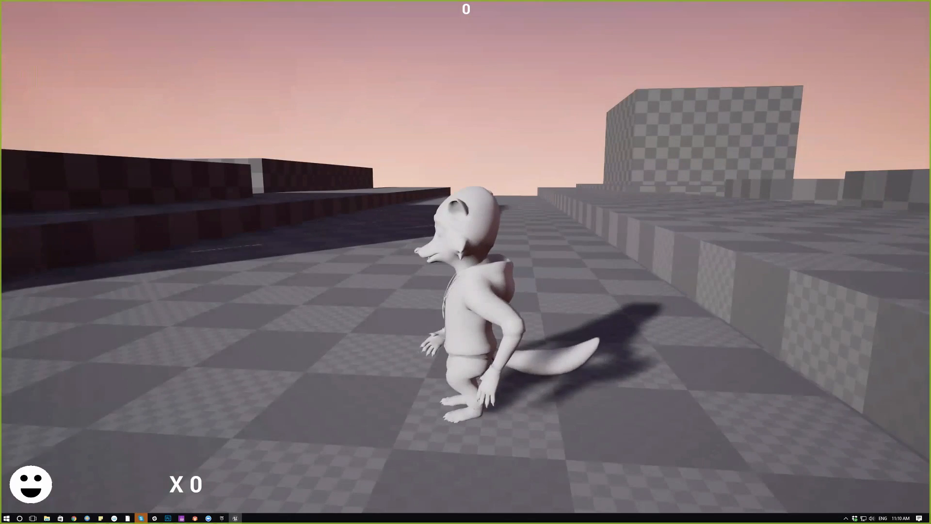
key(a)
key(d)
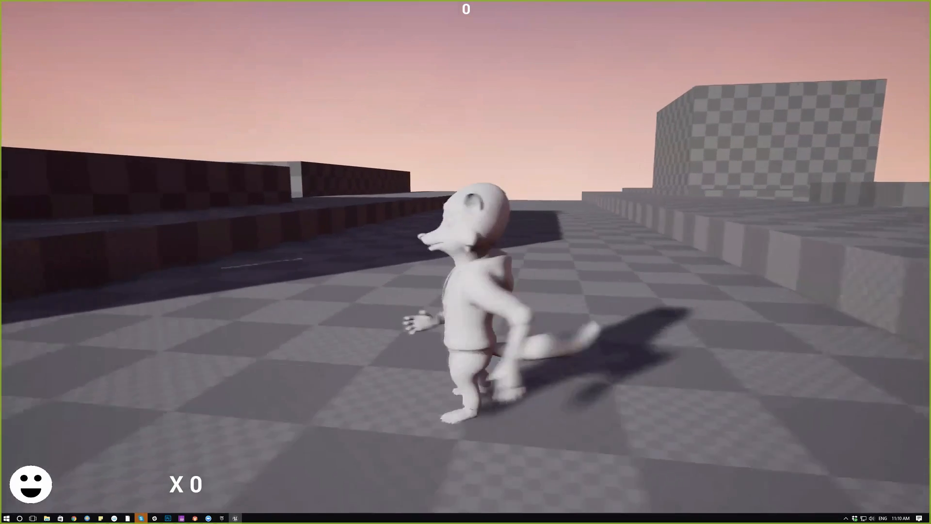
Jump the raccoon up the stepped ledges at the base of the high wall.
key(w)
key(space)
key(a)
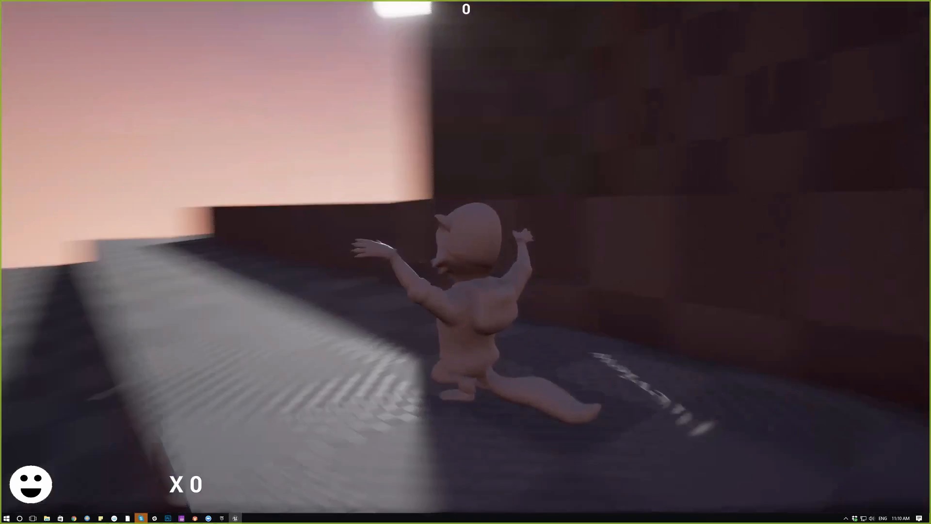
key(w)
key(space)
key(d)
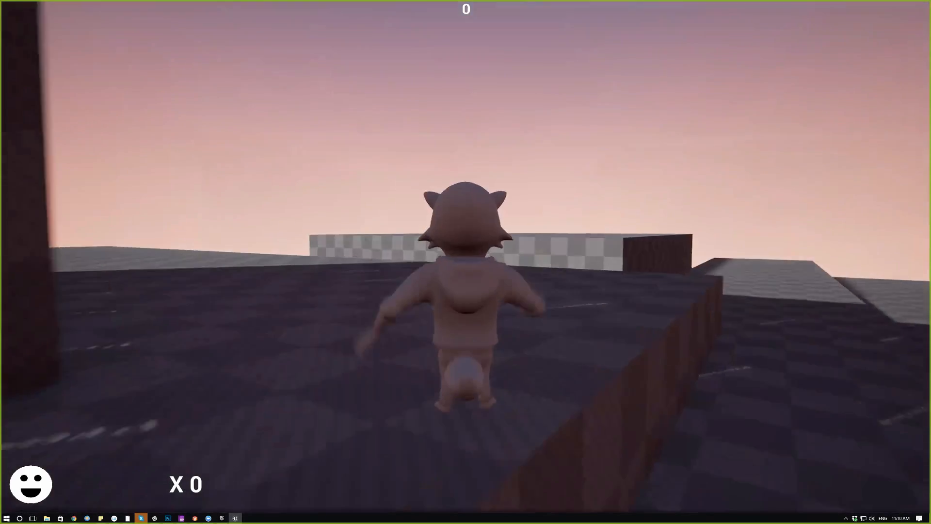
Run the raccoon along the shaded side of the high wall and around its corner.
key(d)
key(w)
key(space)
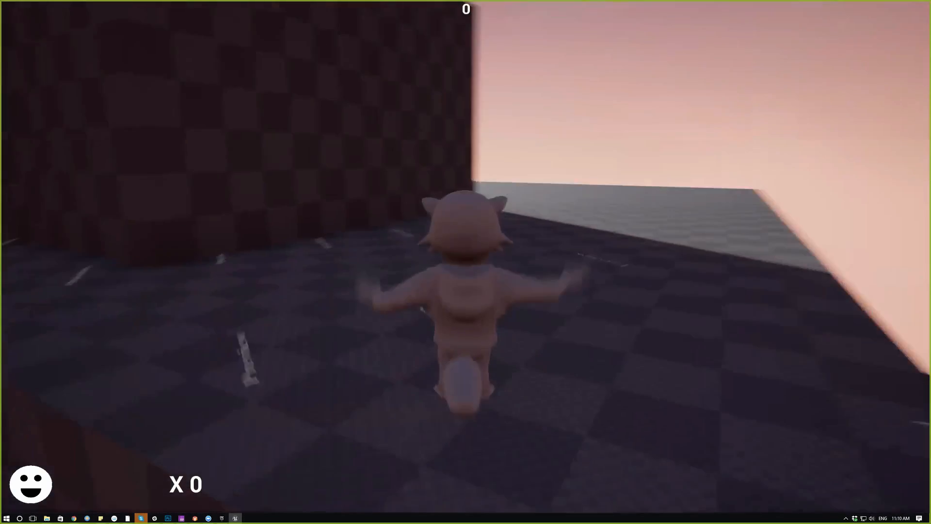
key(a)
key(w)
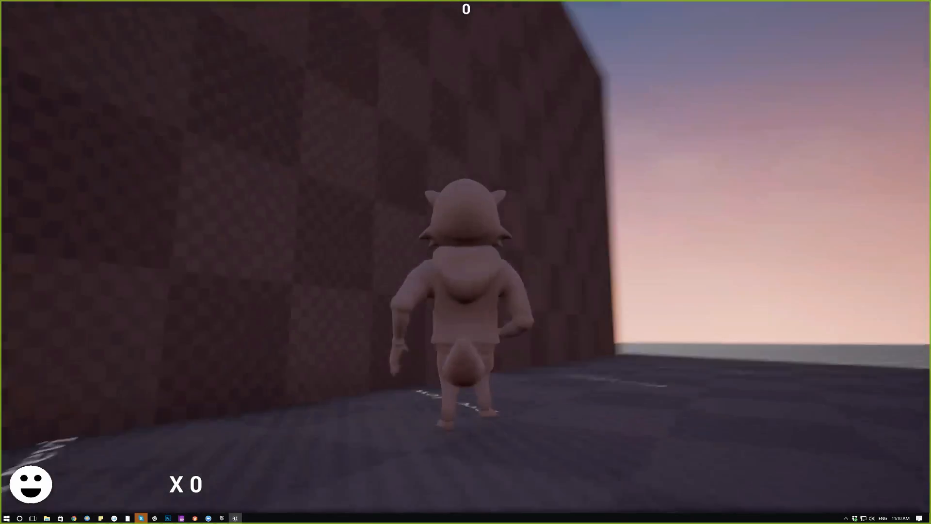
key(d)
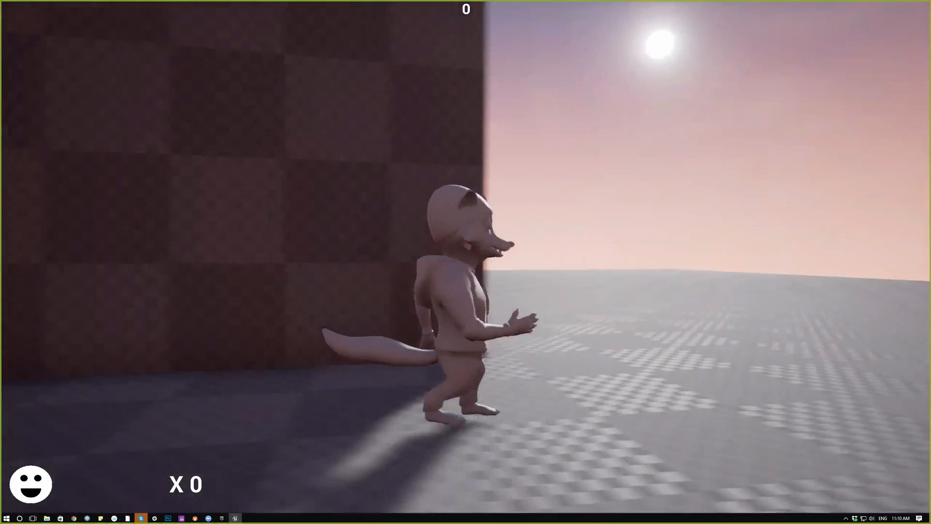
key(w)
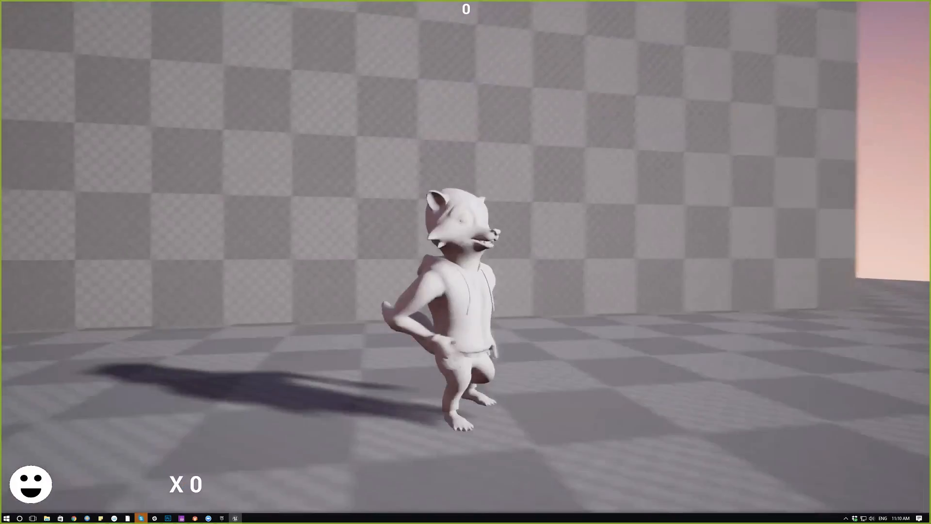
Run the raccoon along the sunlit face of the high wall and explore the open floor behind it.
key(w)
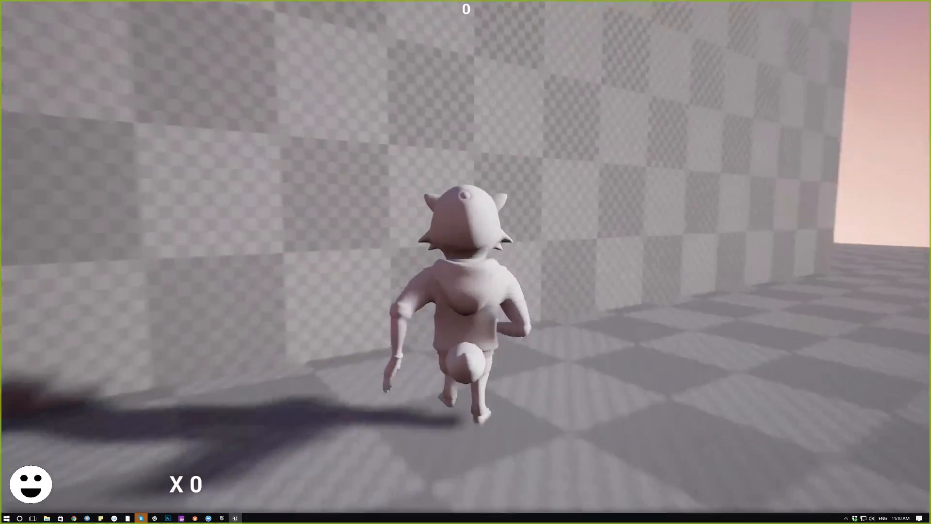
key(d)
key(s)
key(d)
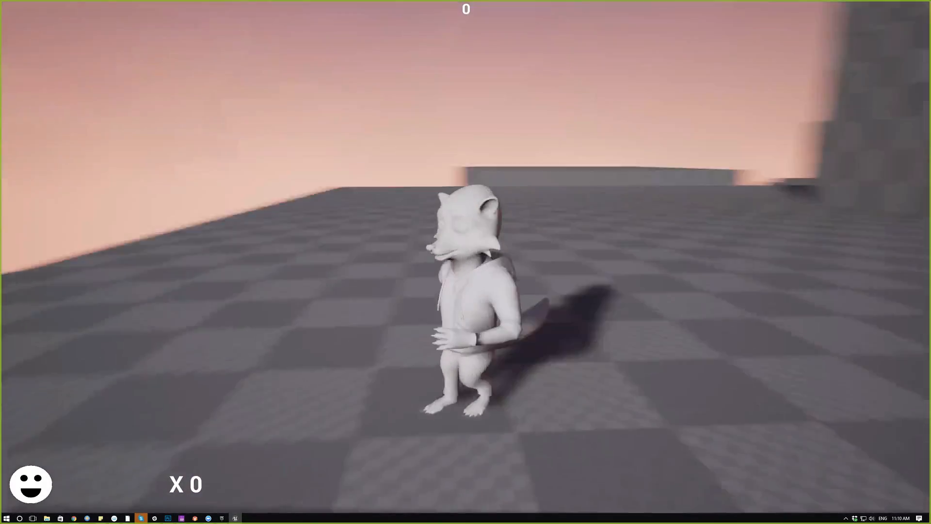
key(w)
key(space)
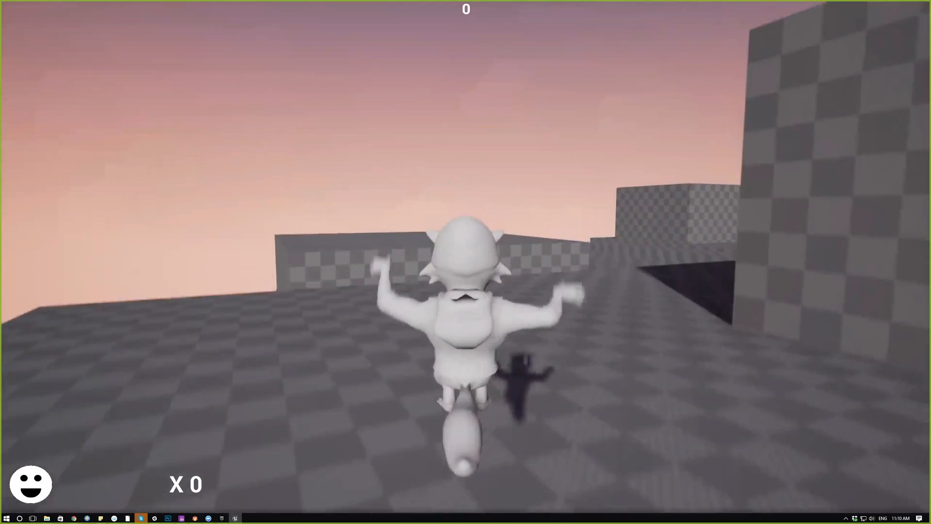
key(s)
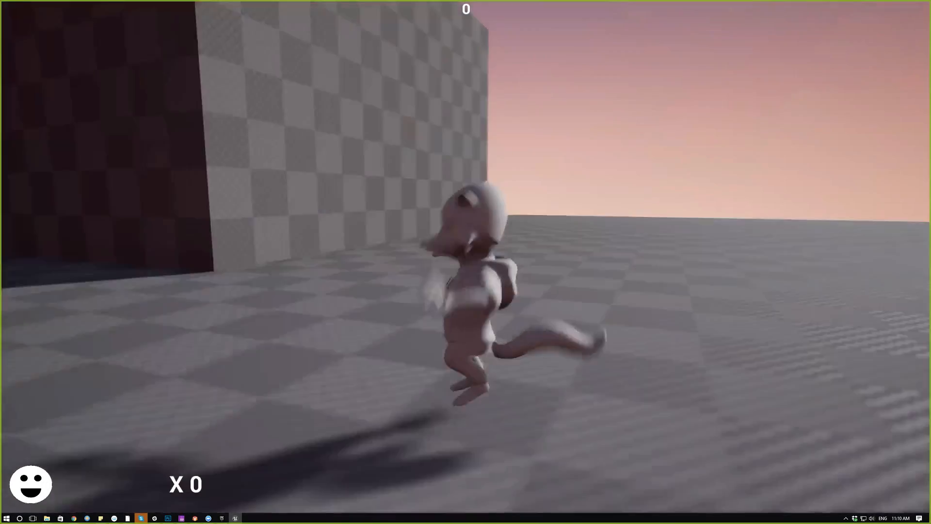
Bring the raccoon back past the high wall and jump down the shaded steps to the main floor.
key(space)
key(w)
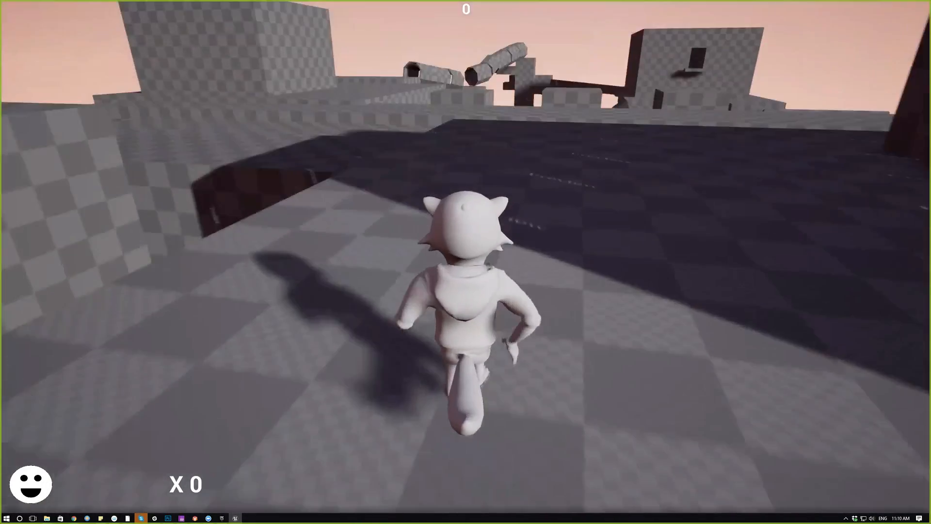
key(space)
key(w)
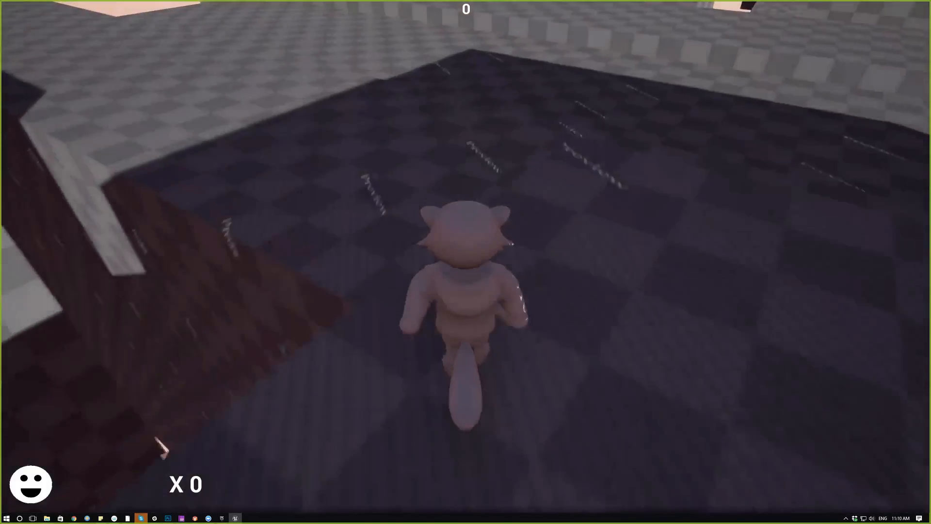
key(space)
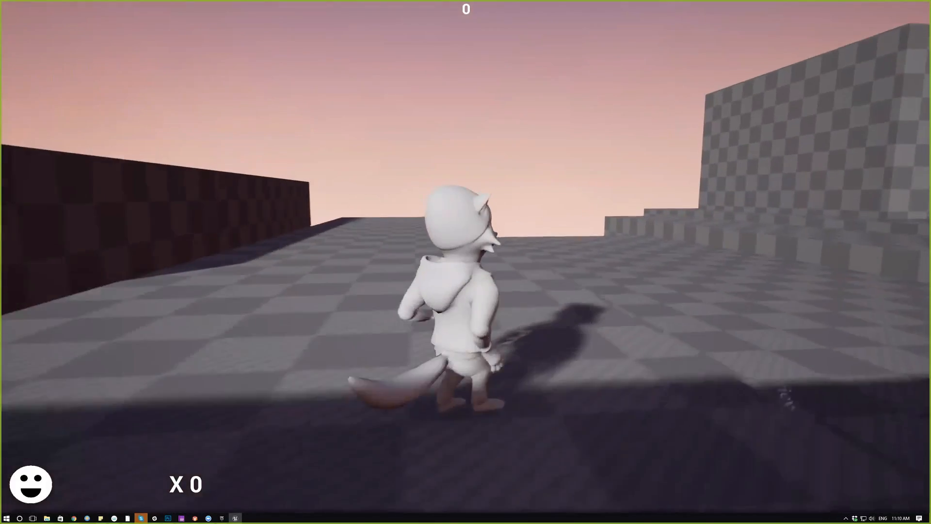
Jump the raccoon over the low ledge near the large block and across the floor towards the tunnels.
key(d)
key(space)
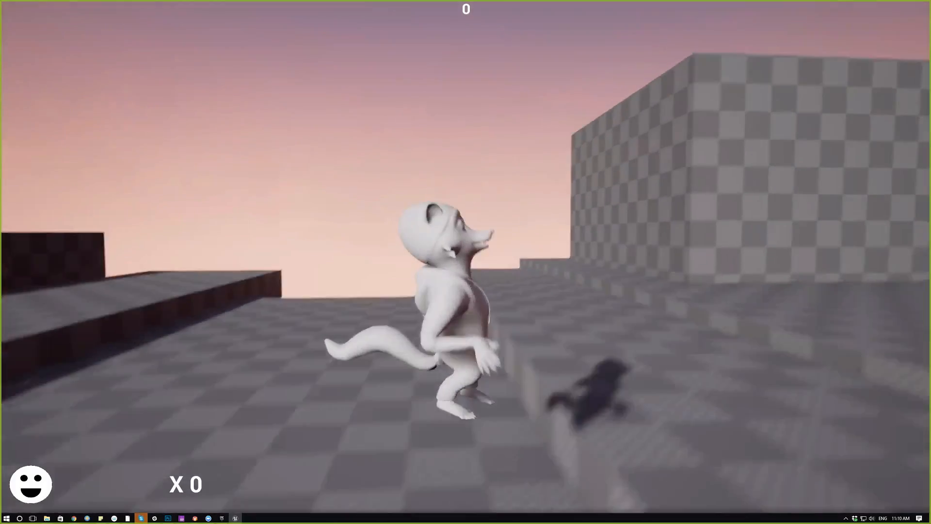
key(w)
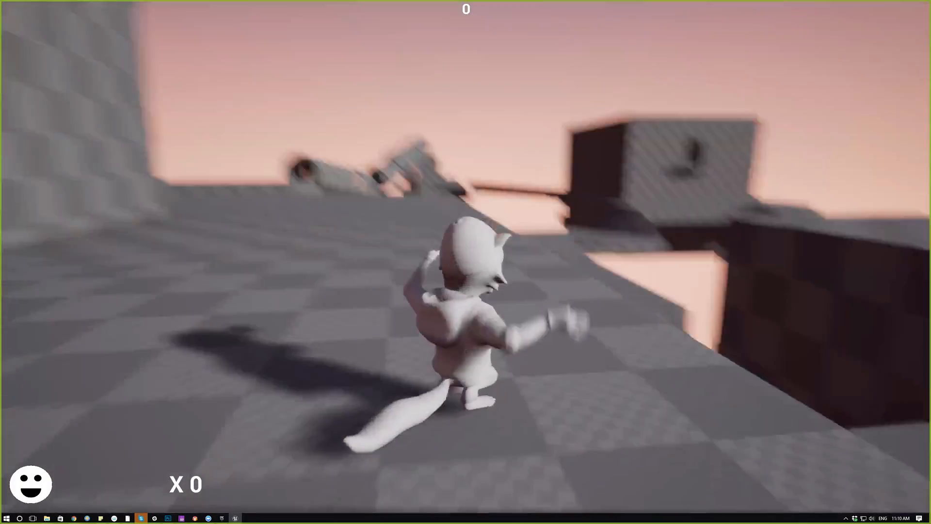
key(a)
key(space)
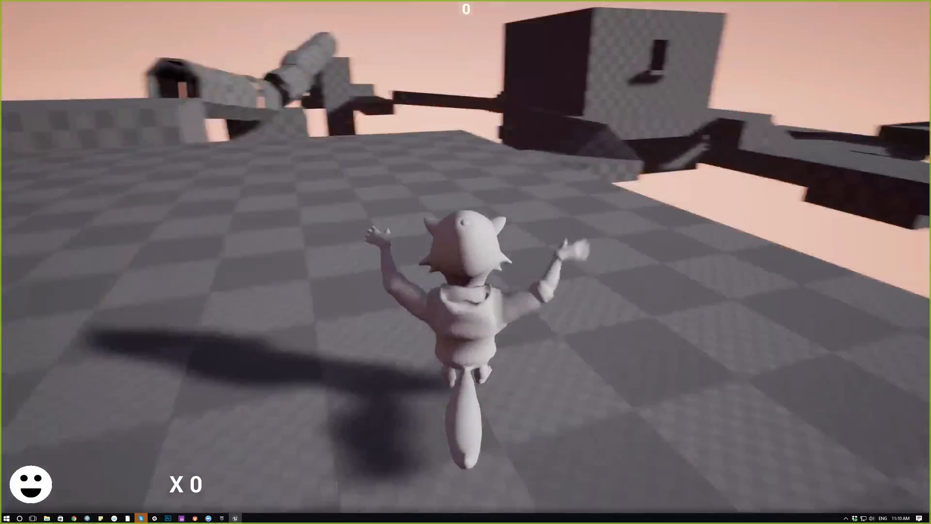
Run the raccoon along the floor's edge and jump onto the row of boxes beside it.
key(d)
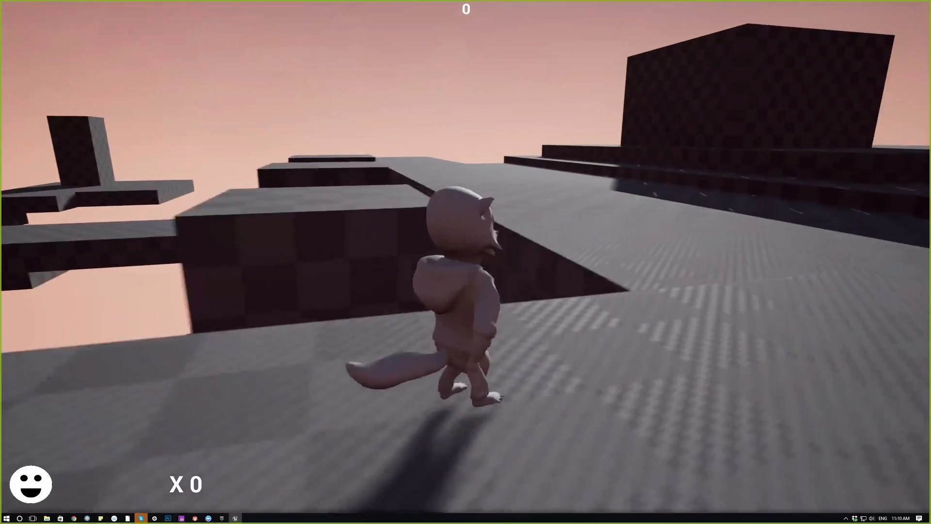
key(d)
key(w)
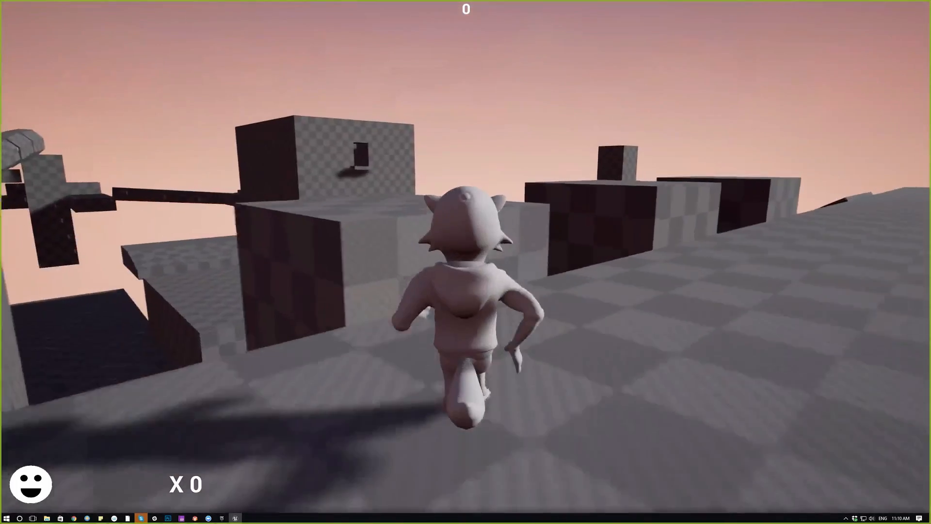
key(space)
key(d)
key(w)
key(space)
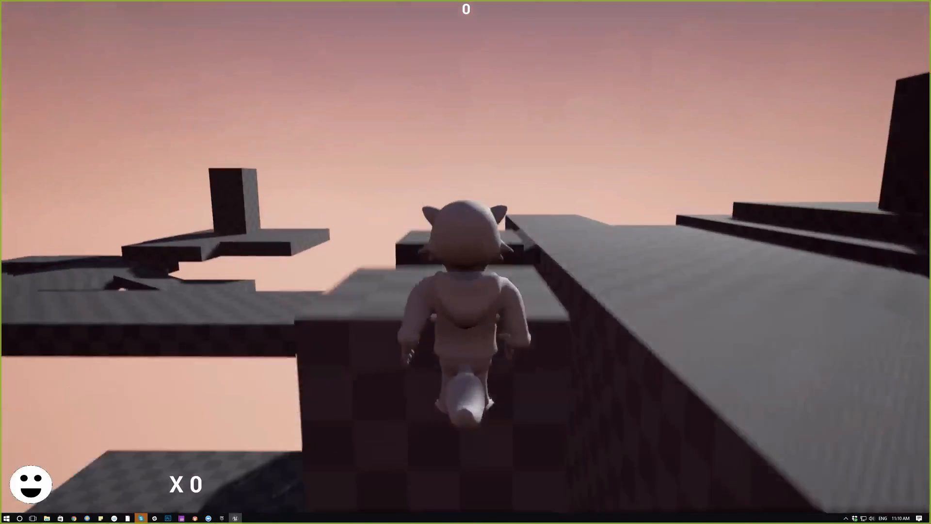